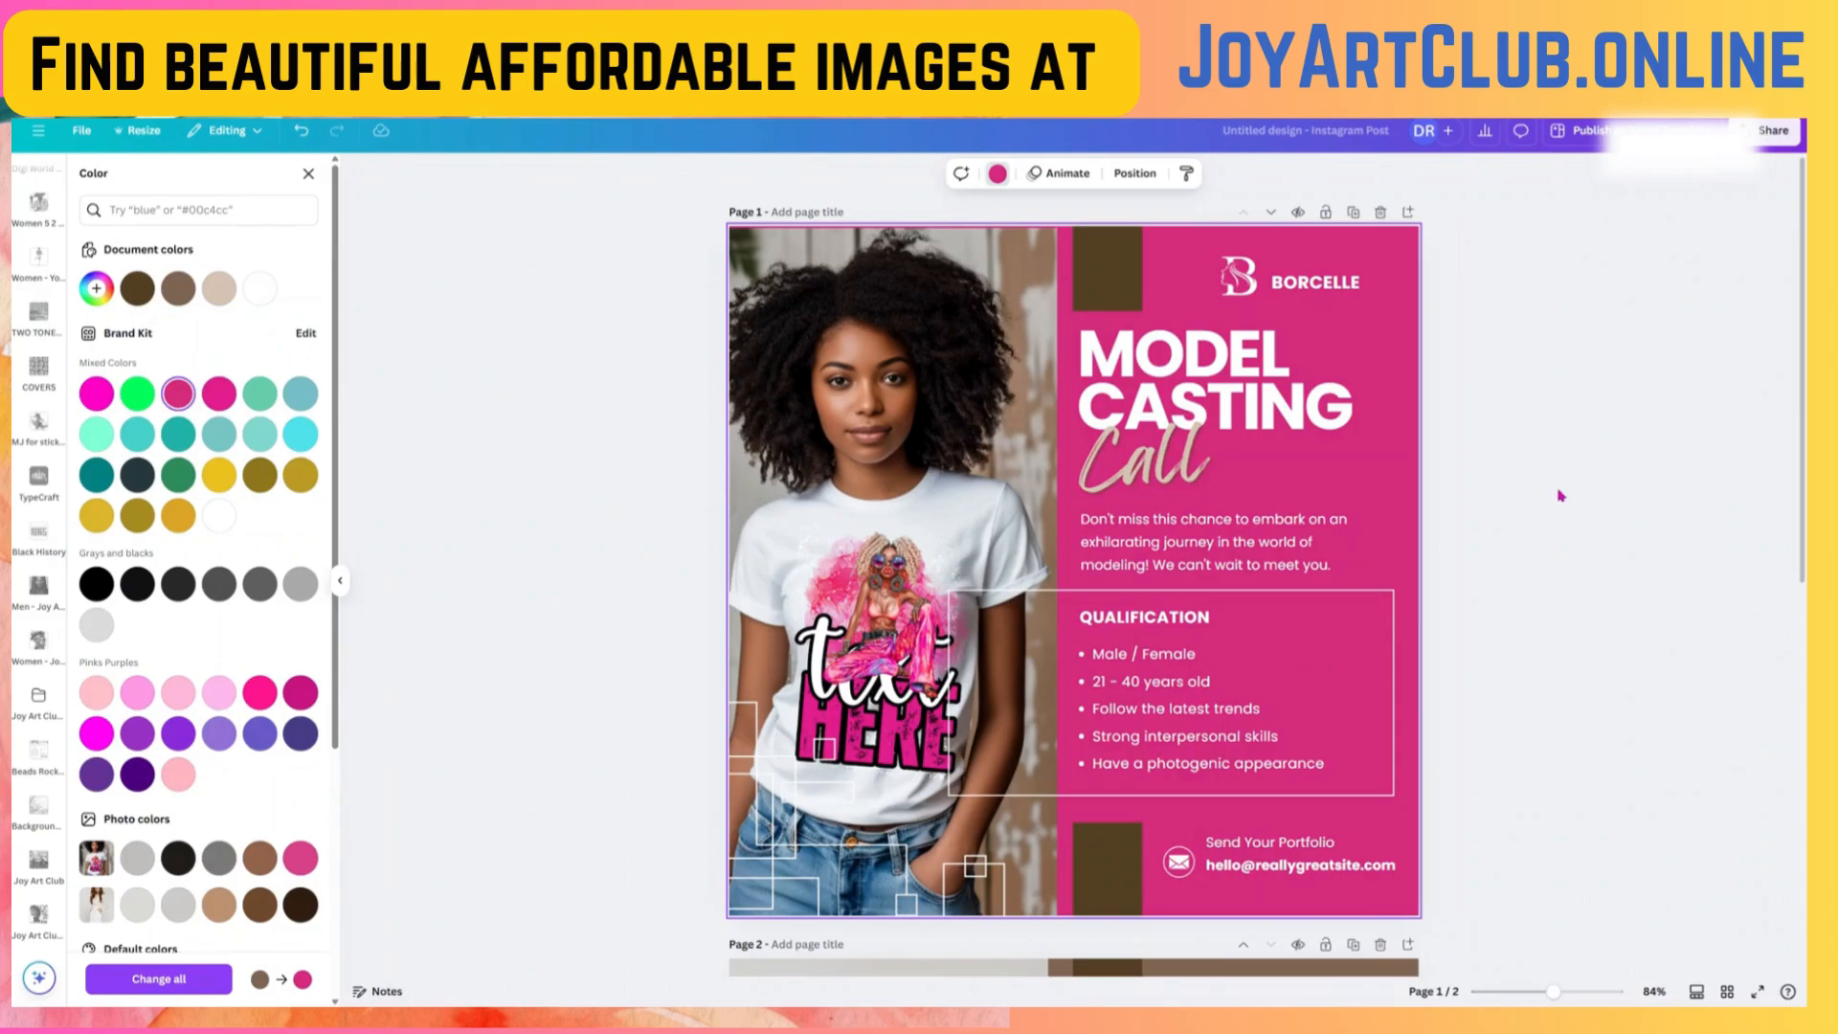
- Close the colour choices now that the right-hand panel is pink
left_click(1428, 440)
- Delete the BORCELLE brand text and the B logo from the pink panel
left_click(1299, 287)
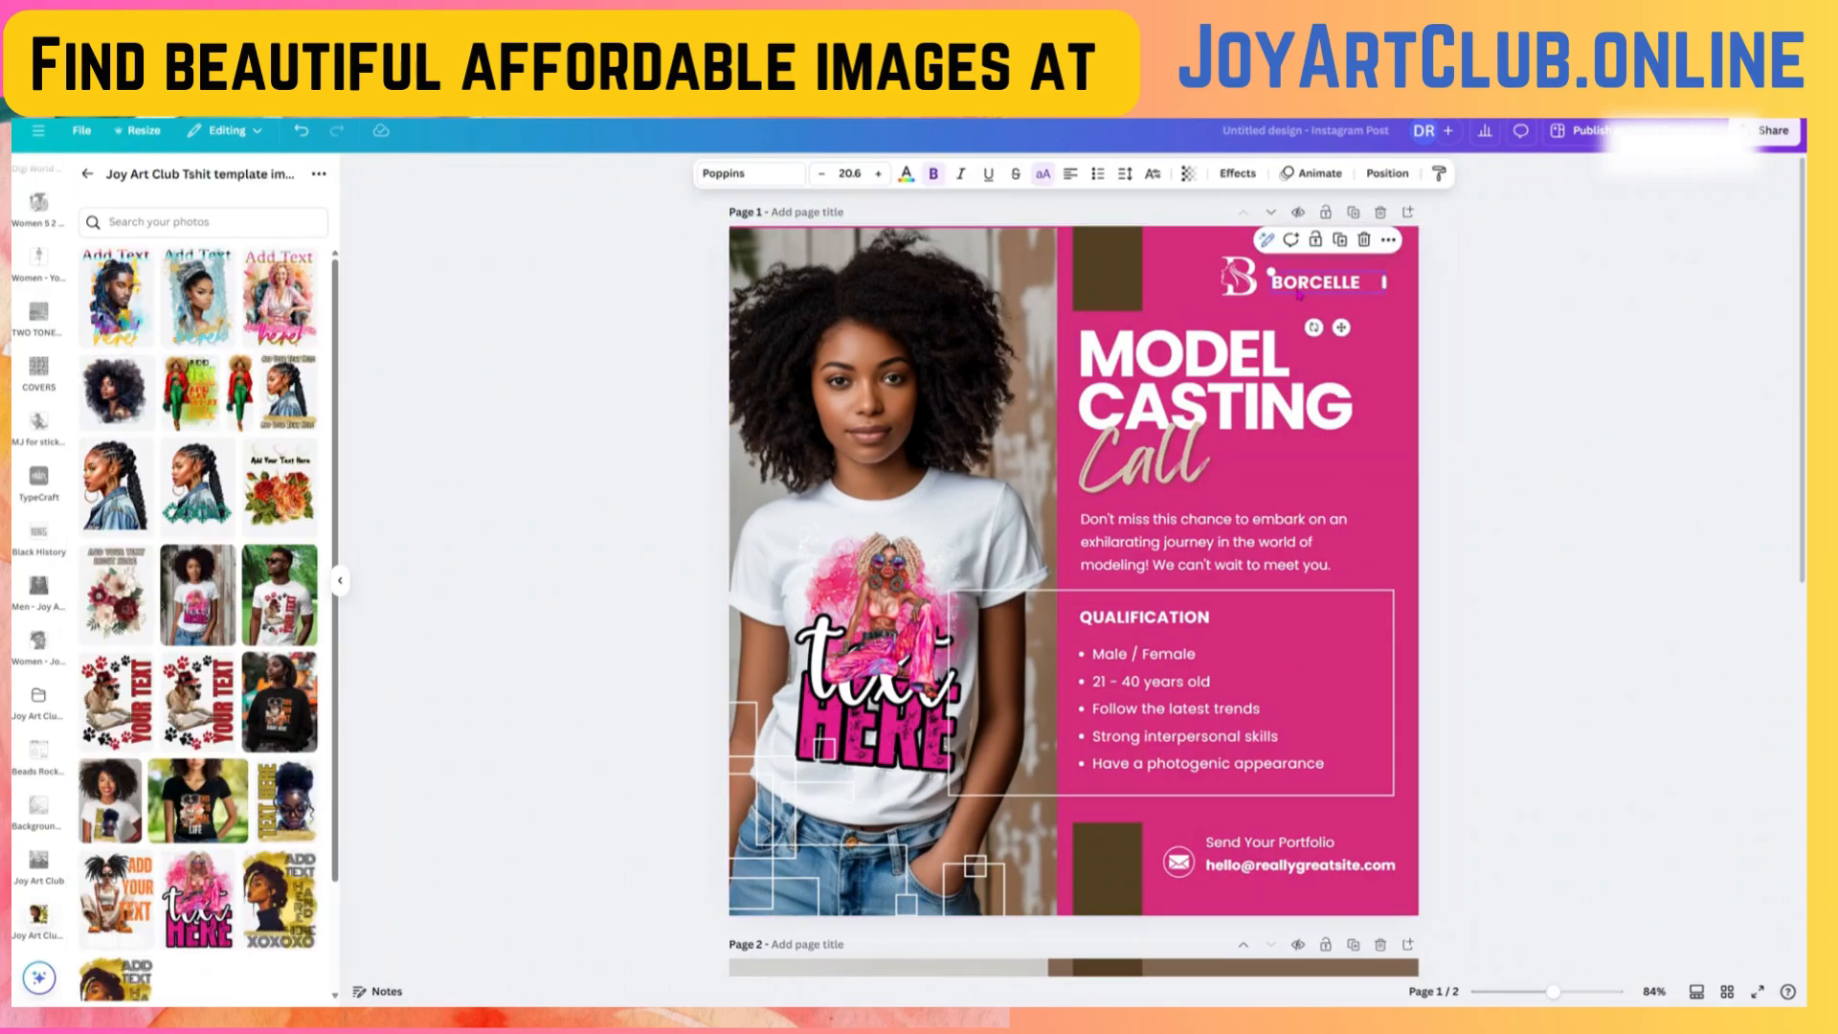
key("Delete")
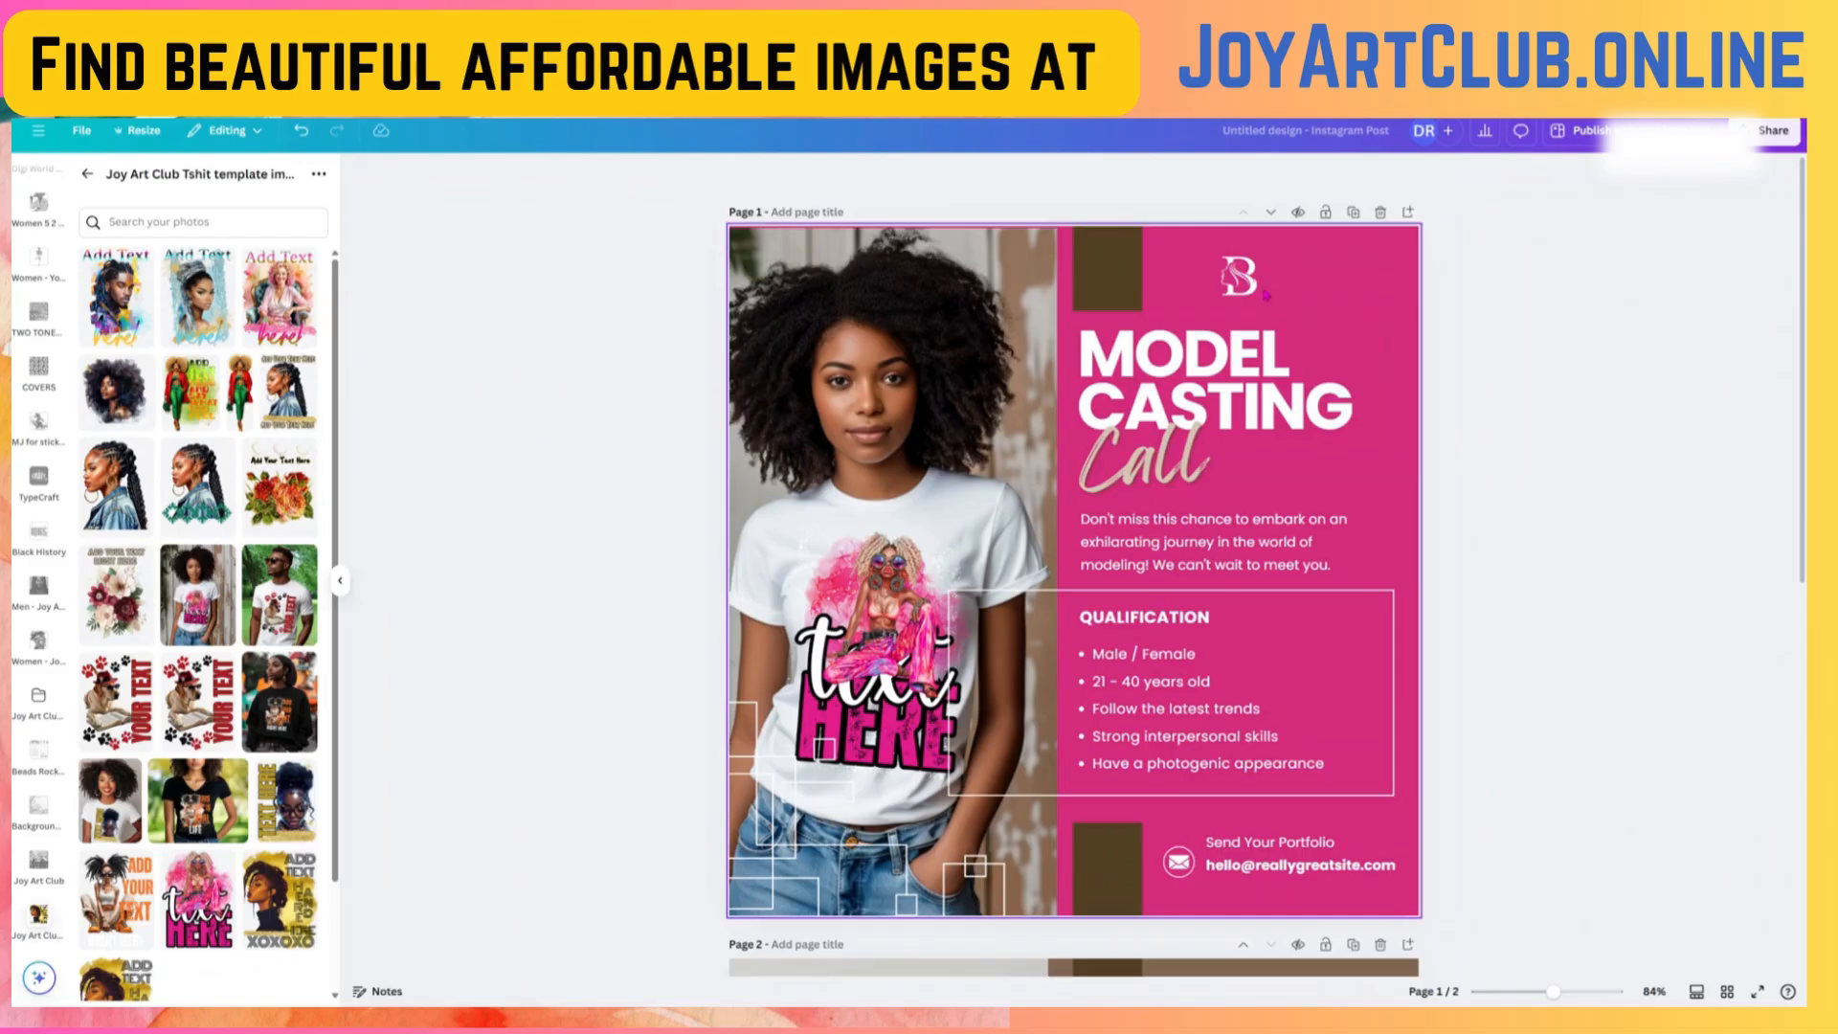
left_click(1249, 289)
key("Delete")
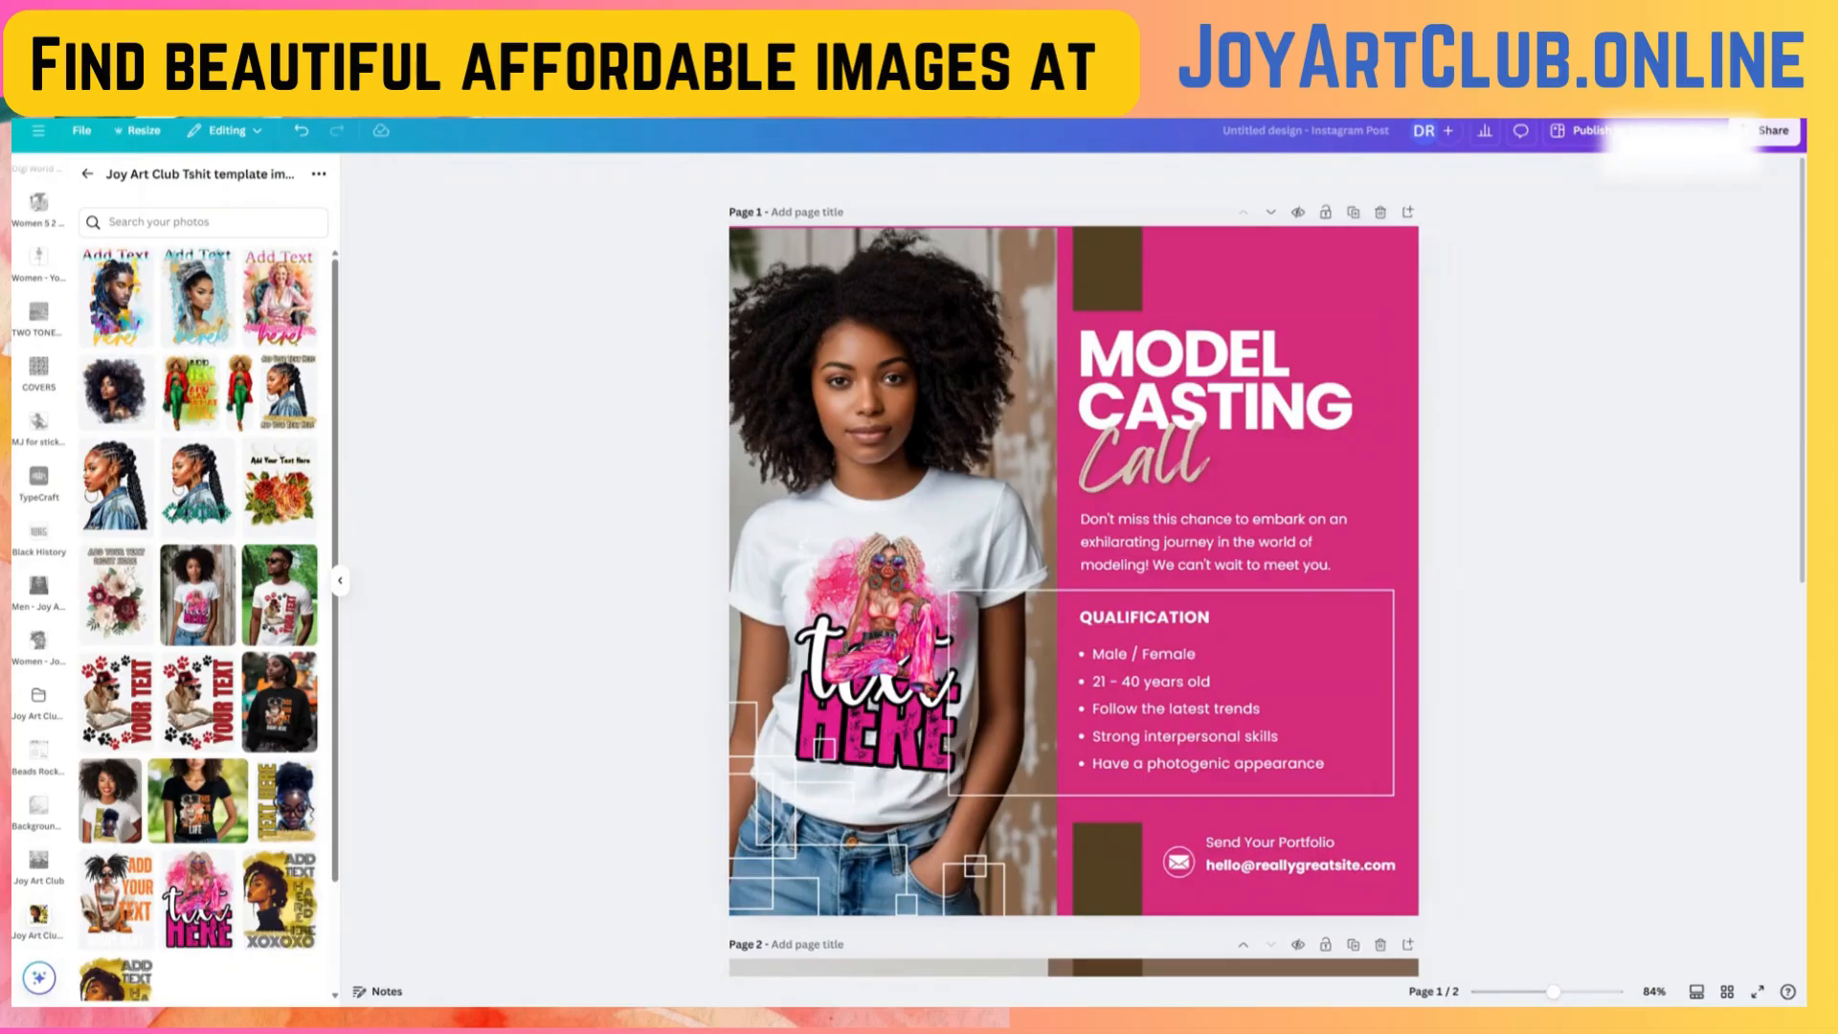
scroll(43, 285, "down", 10)
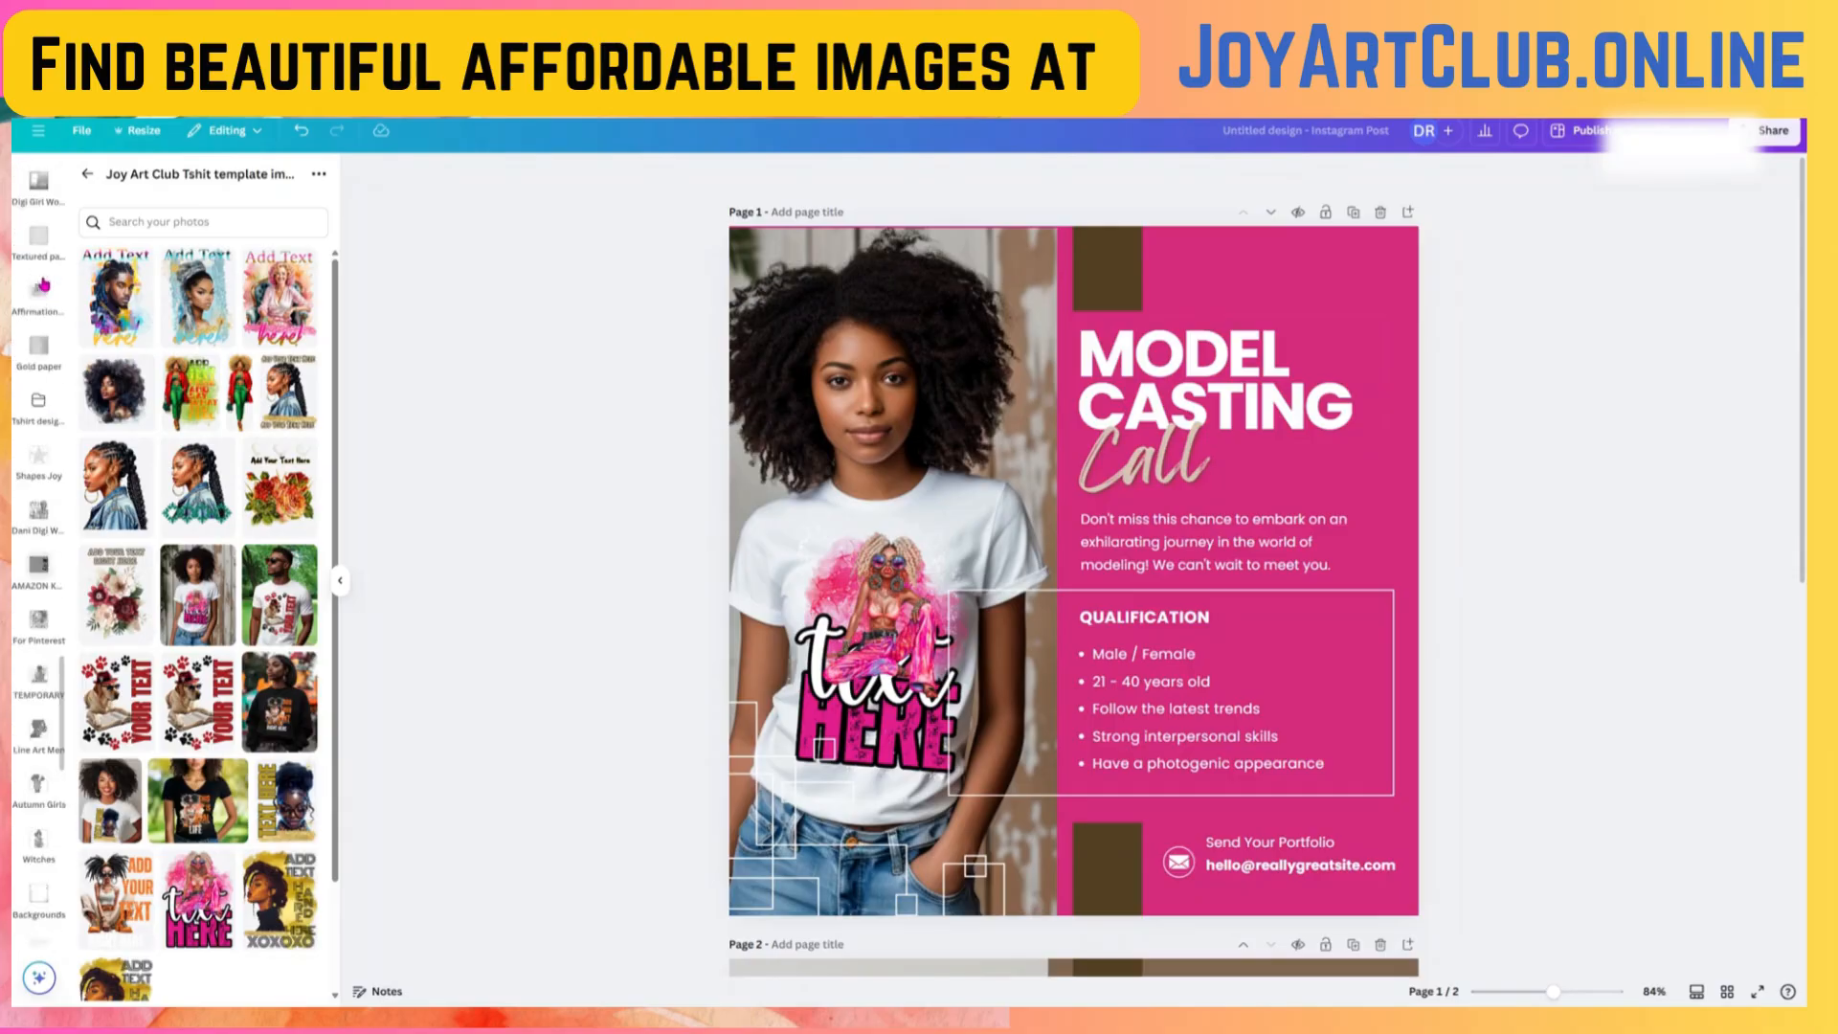
scroll(43, 284, "up", 15)
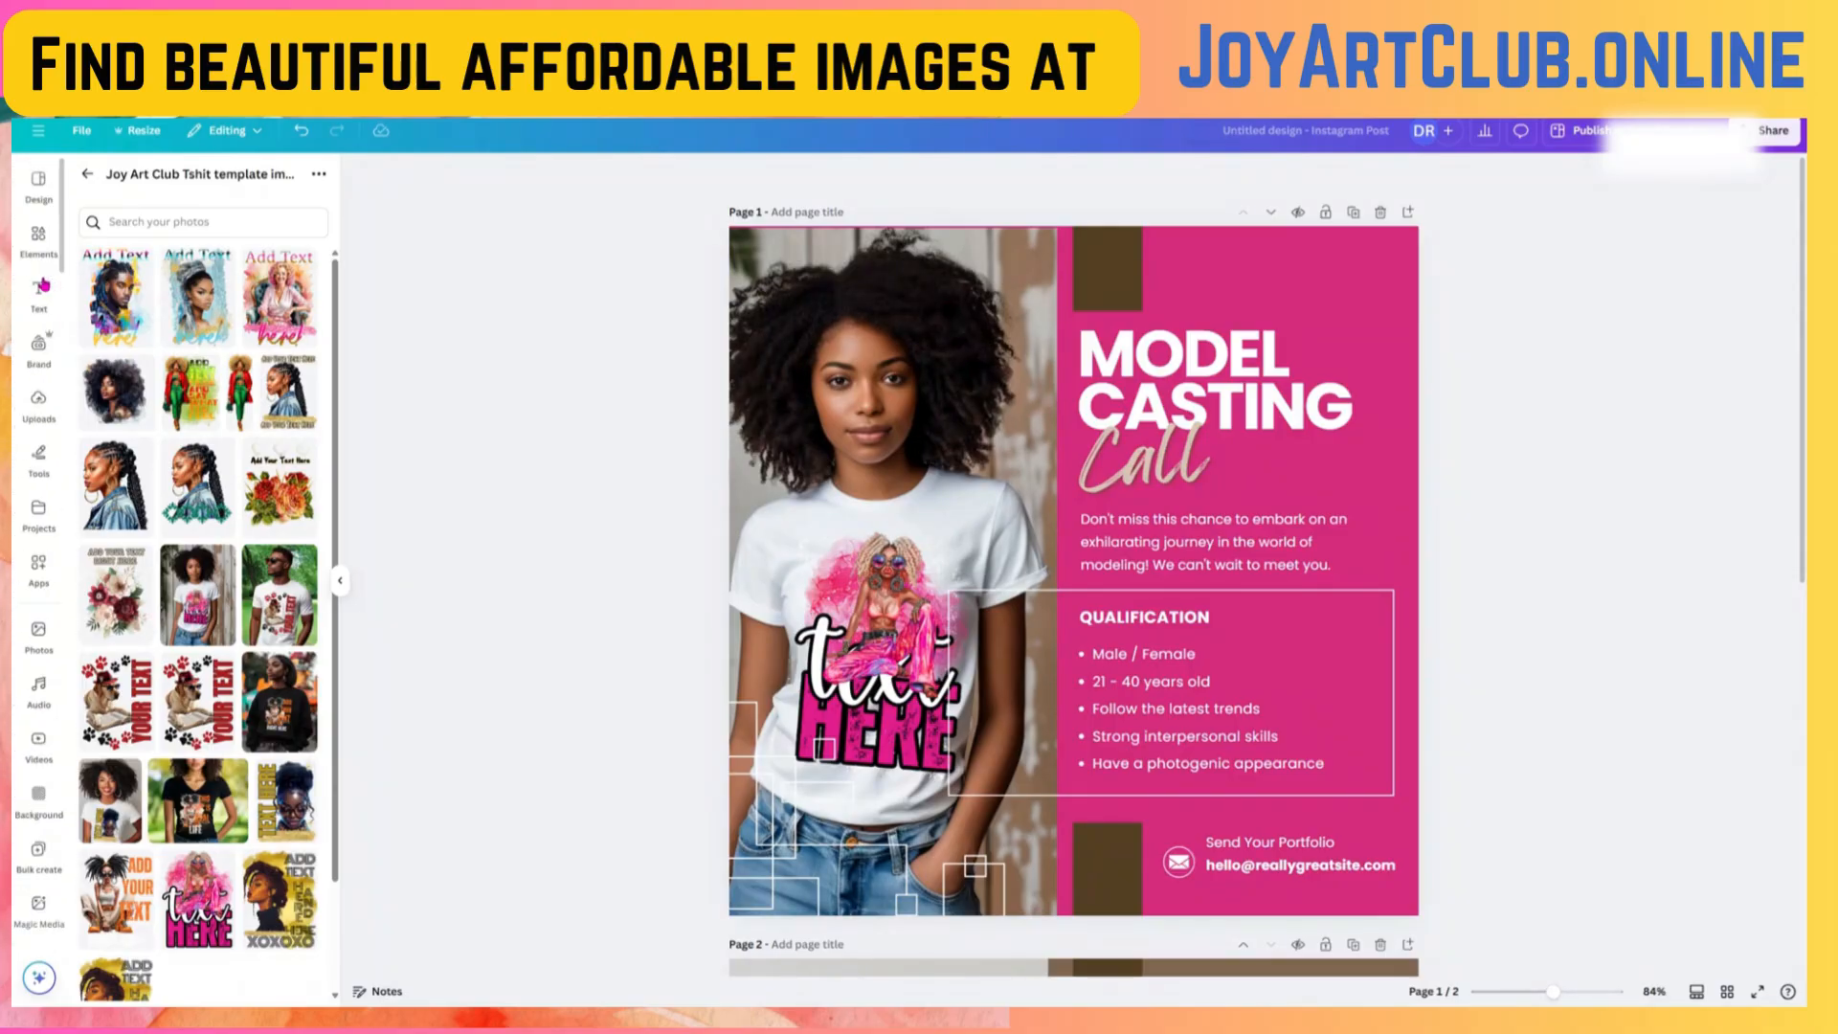
- Search Elements for 'logo' and add the MS monogram, shrunk into the panel's top-right corner
left_click(38, 241)
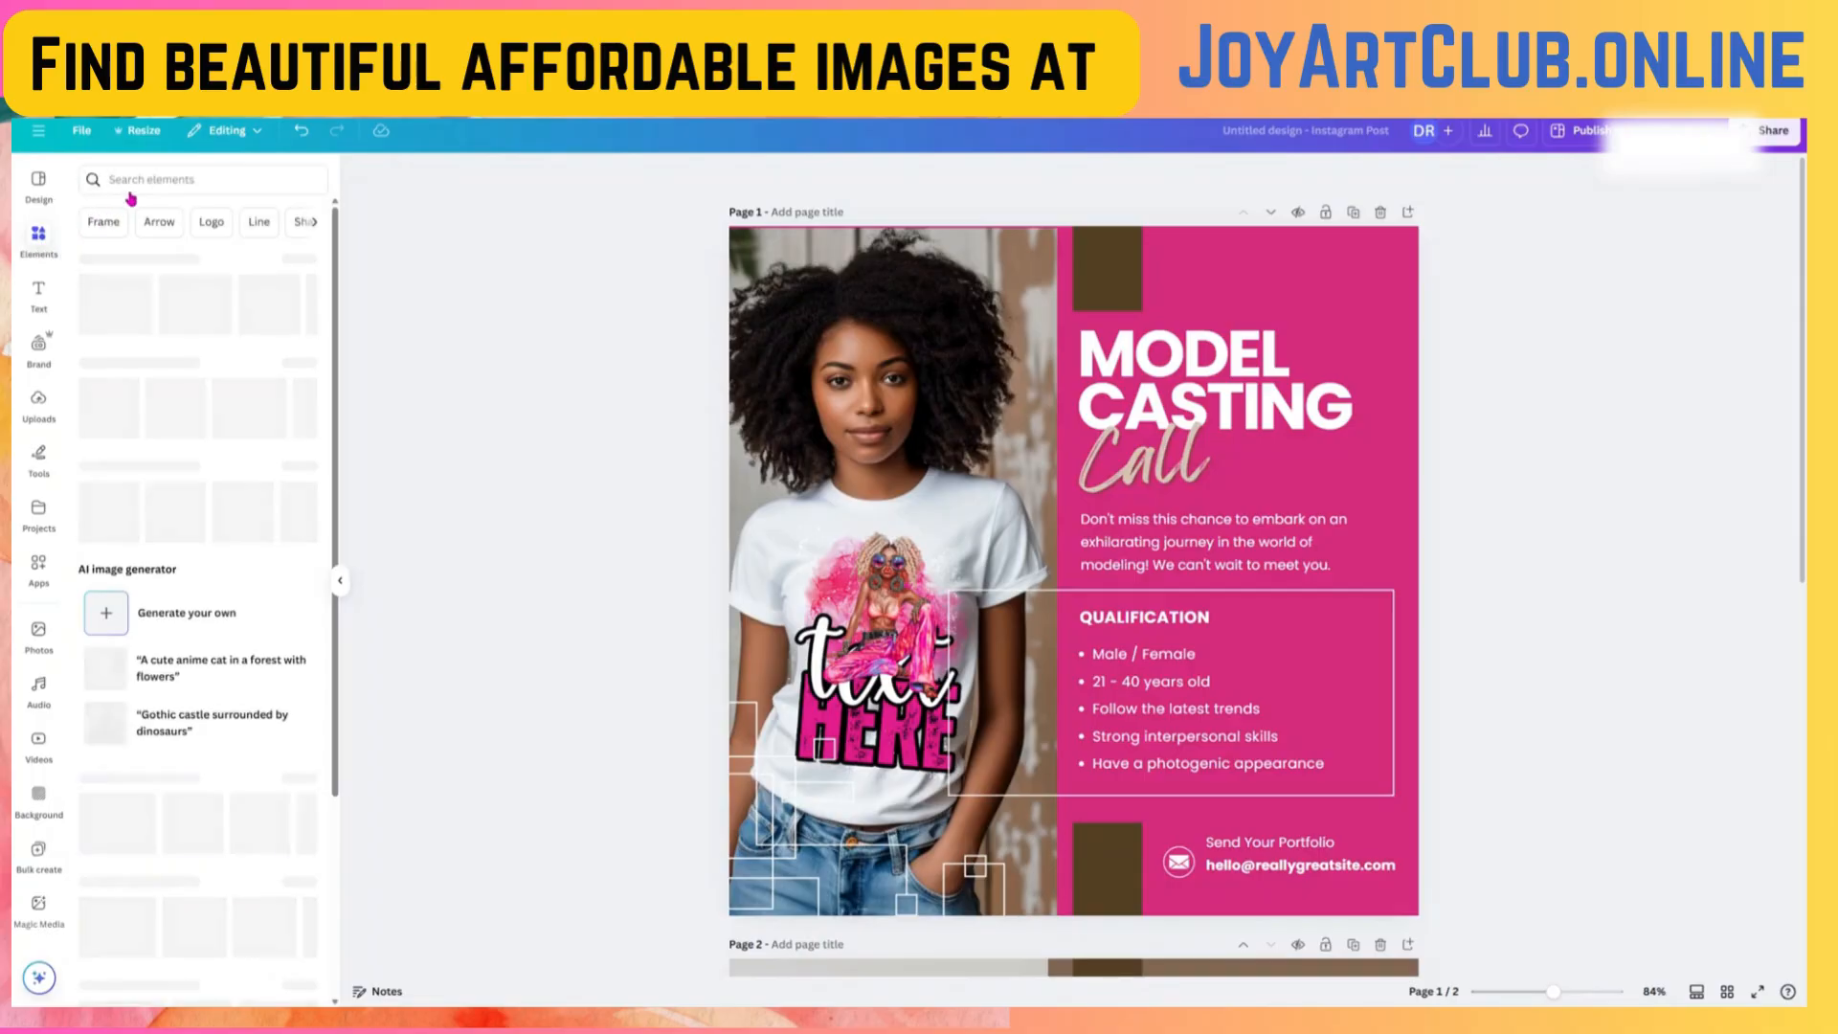
left_click(126, 179)
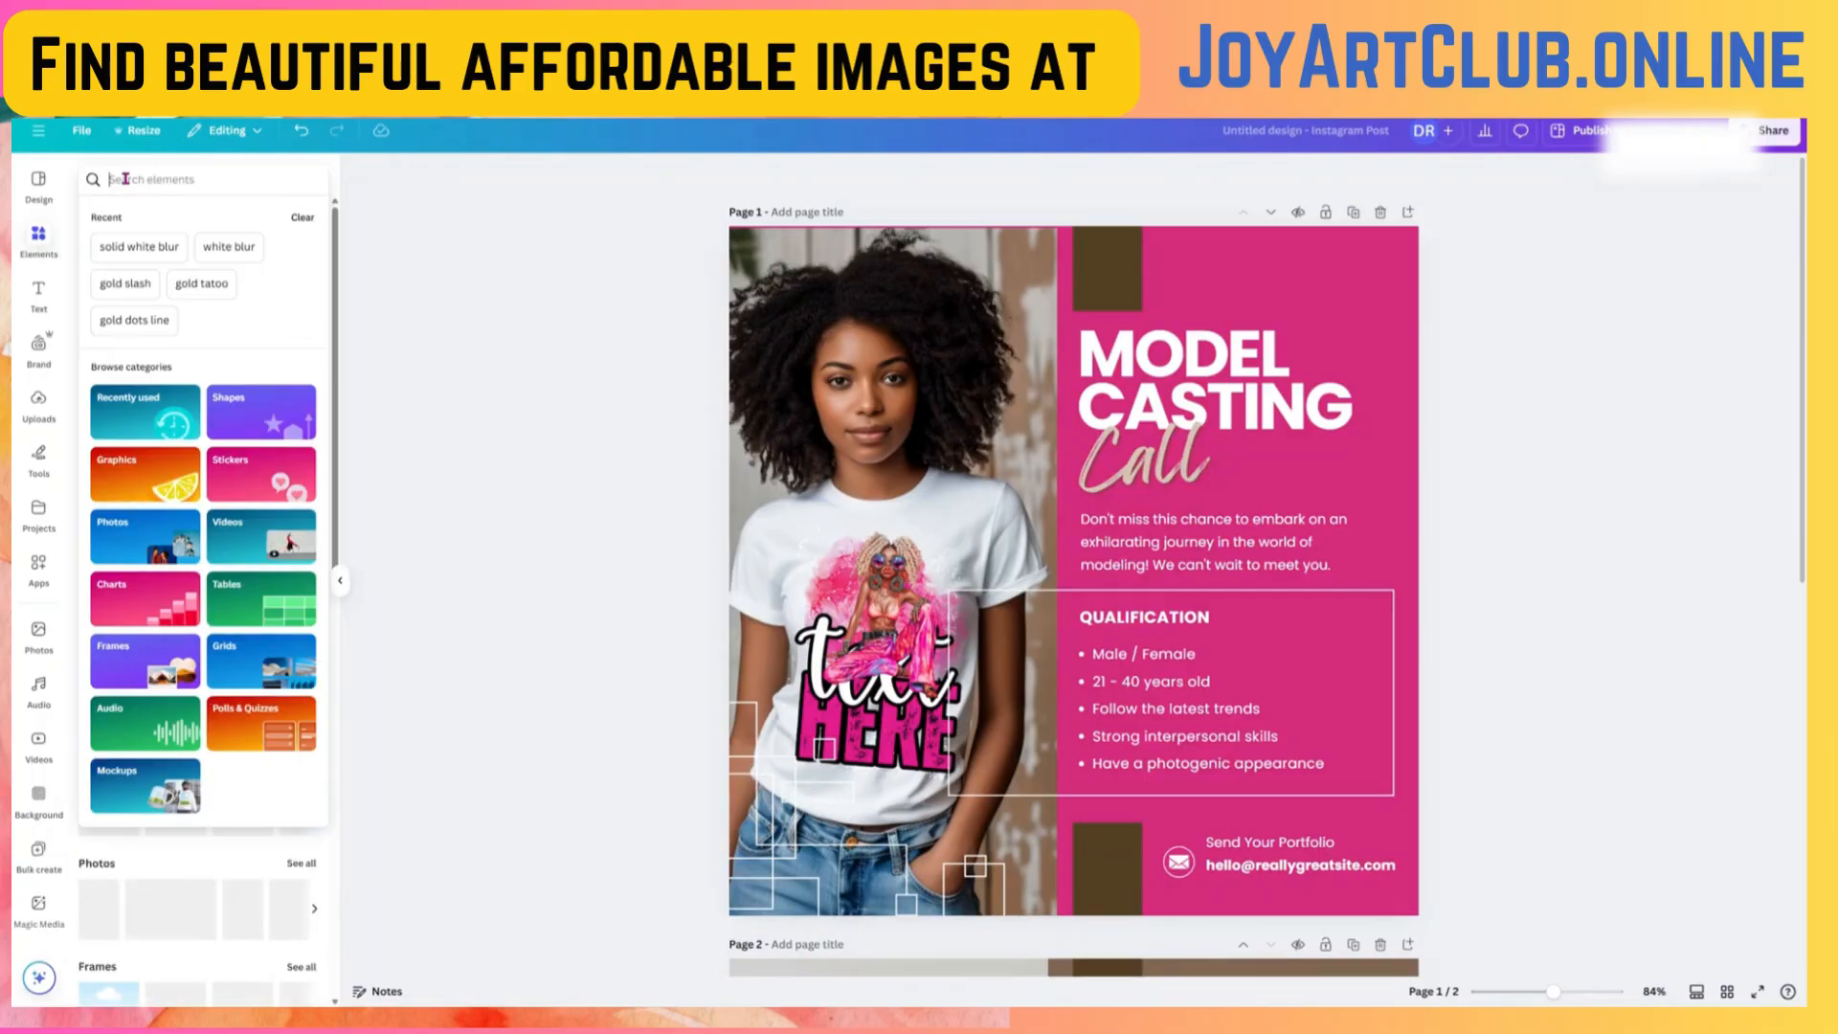
type("logo")
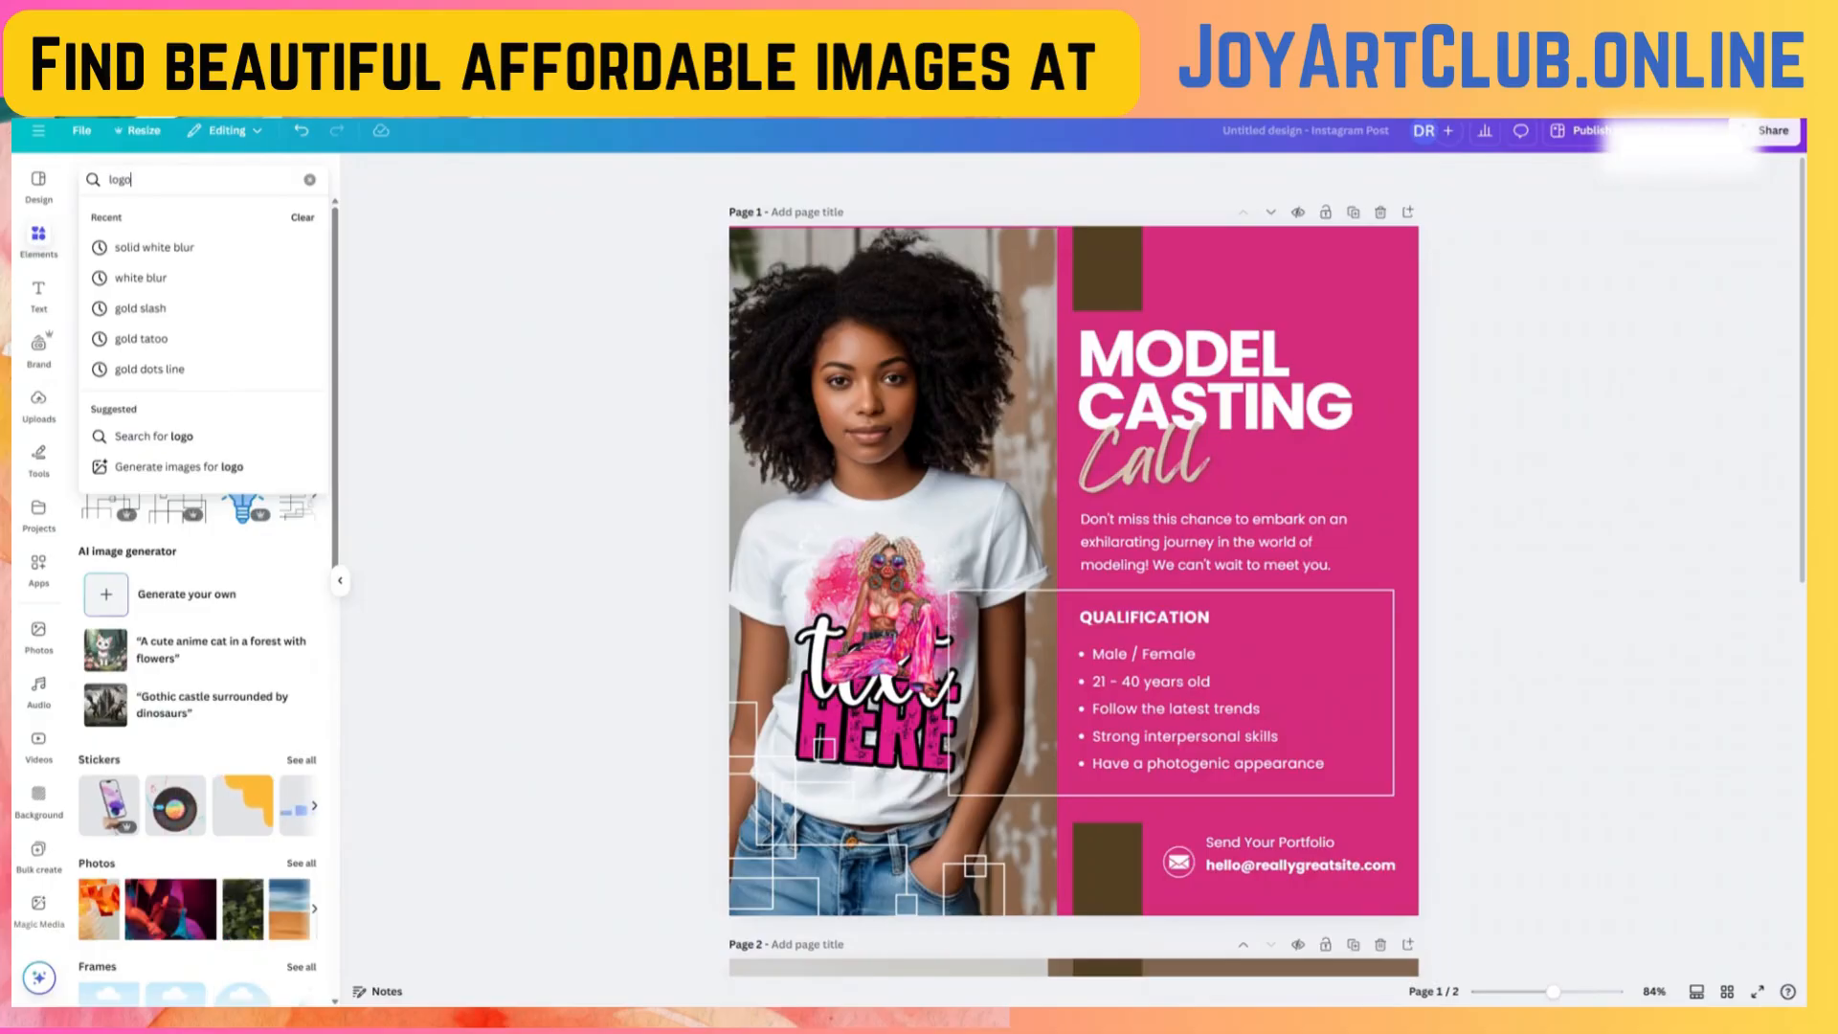
key("Return")
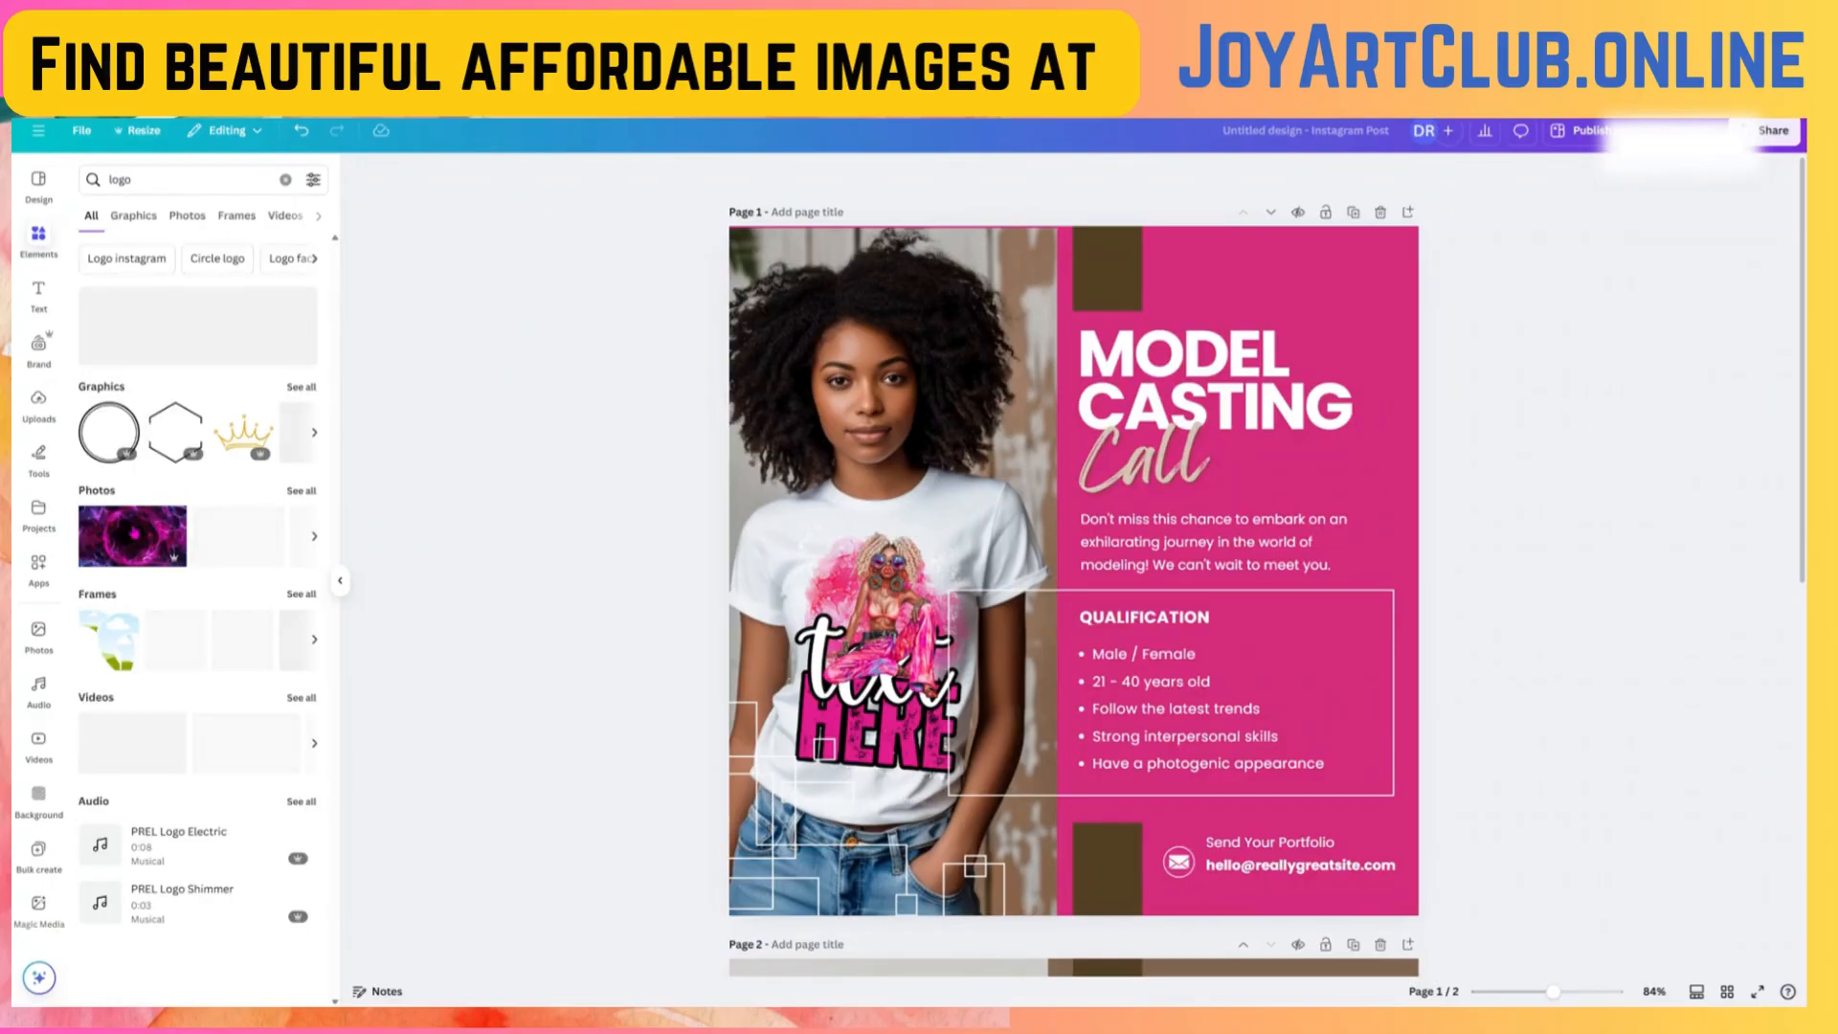
left_click(302, 391)
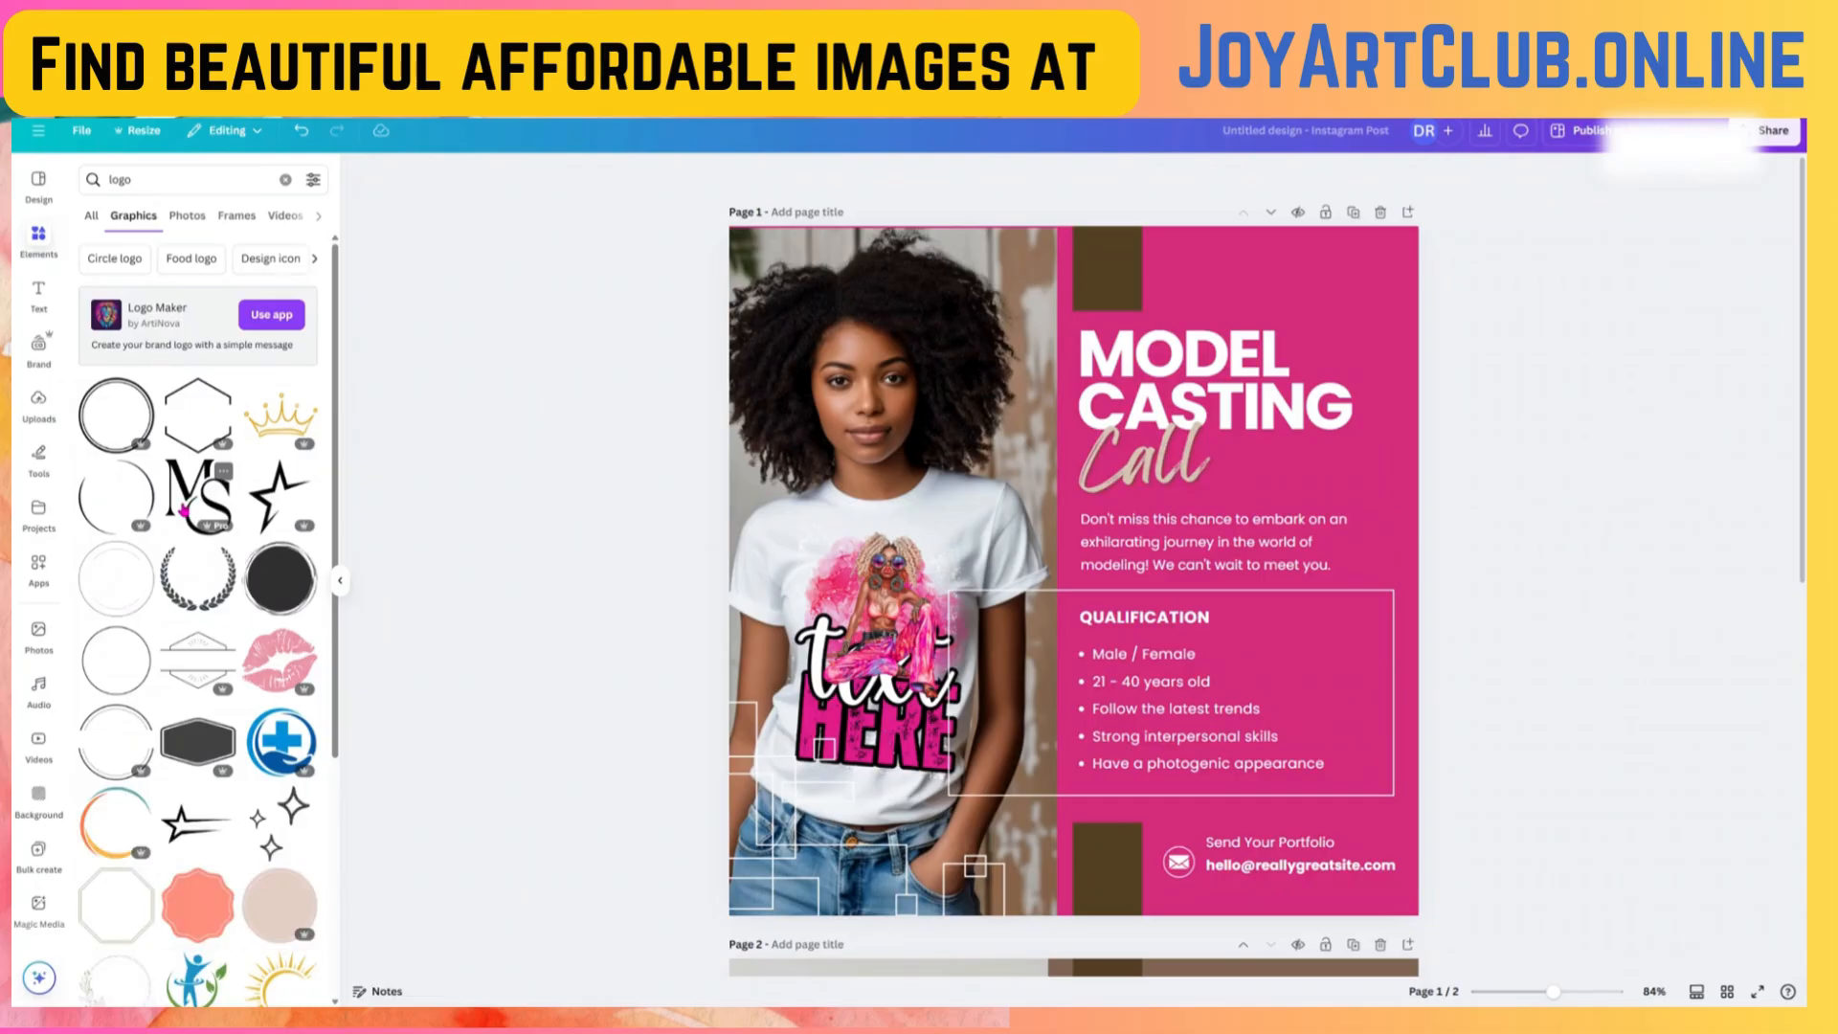
left_click(185, 498)
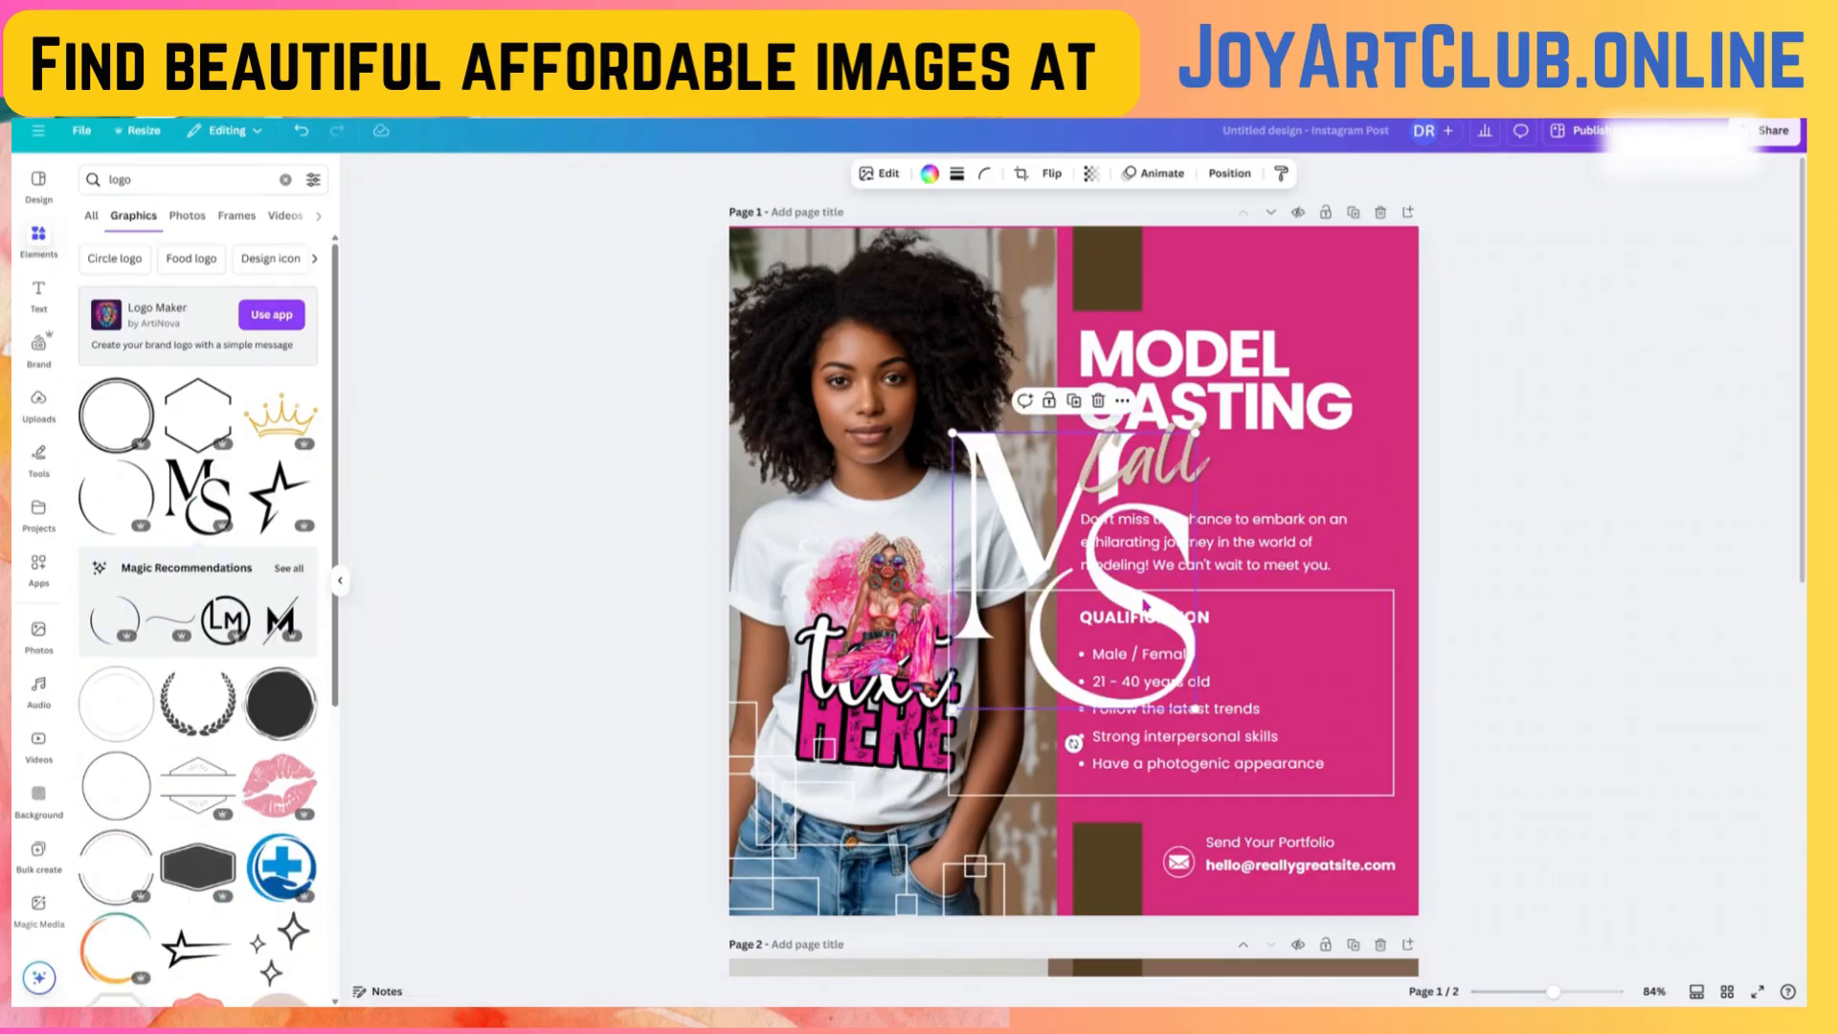
left_click_drag(1289, 413, 1440, 279)
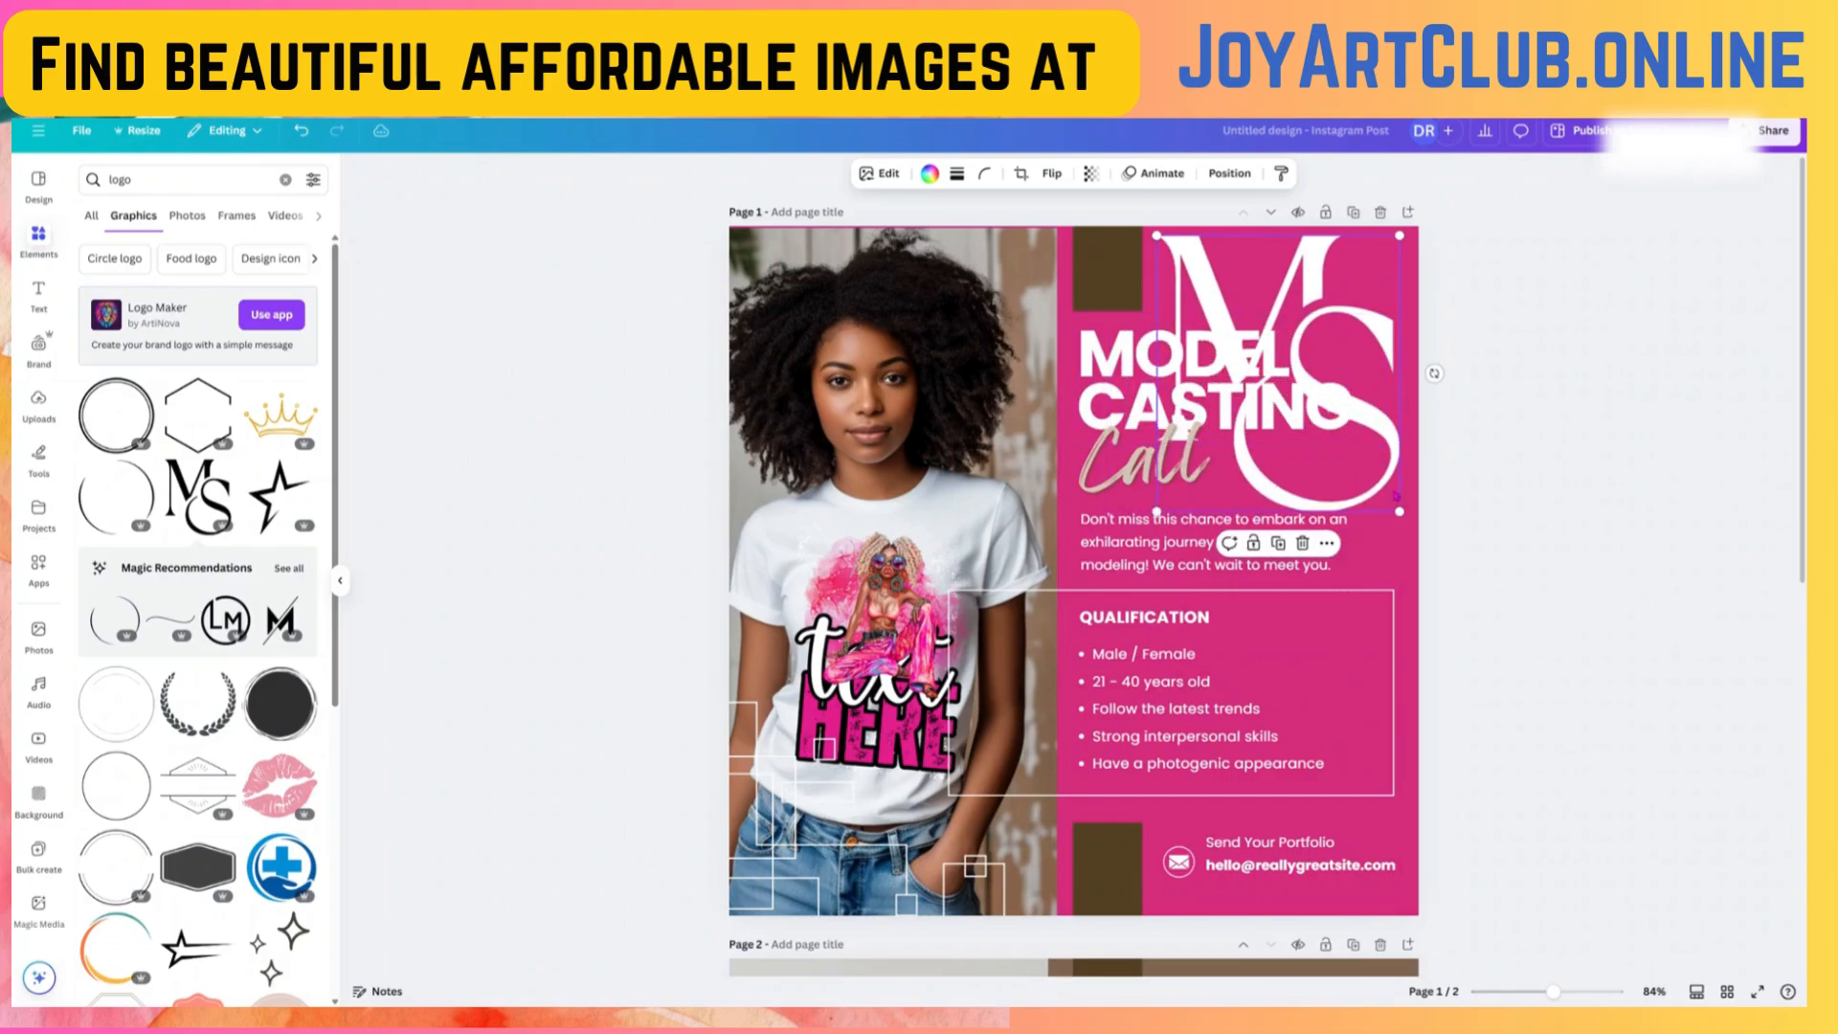
left_click_drag(1401, 513, 1262, 354)
left_click_drag(1219, 286, 1346, 284)
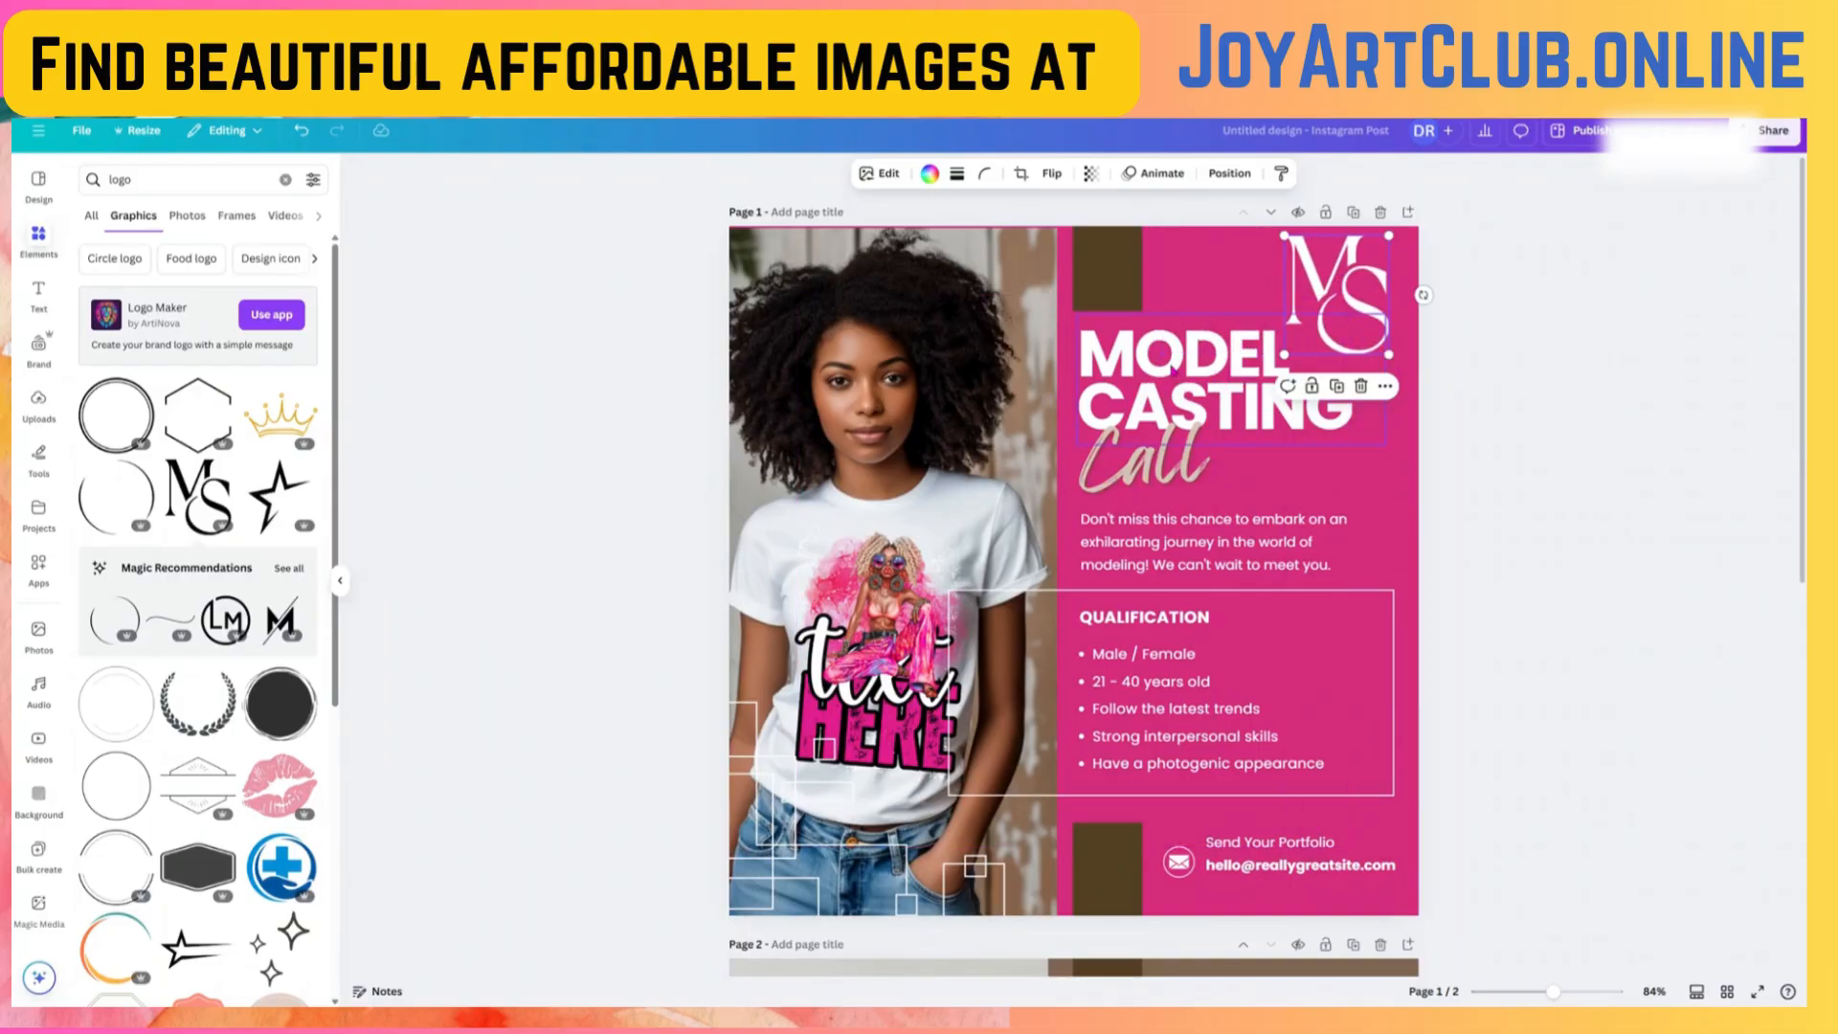
left_click(1172, 368)
- Replace the MODEL CASTING heading with MELINA and SHARON on two lines
double_click(1173, 369)
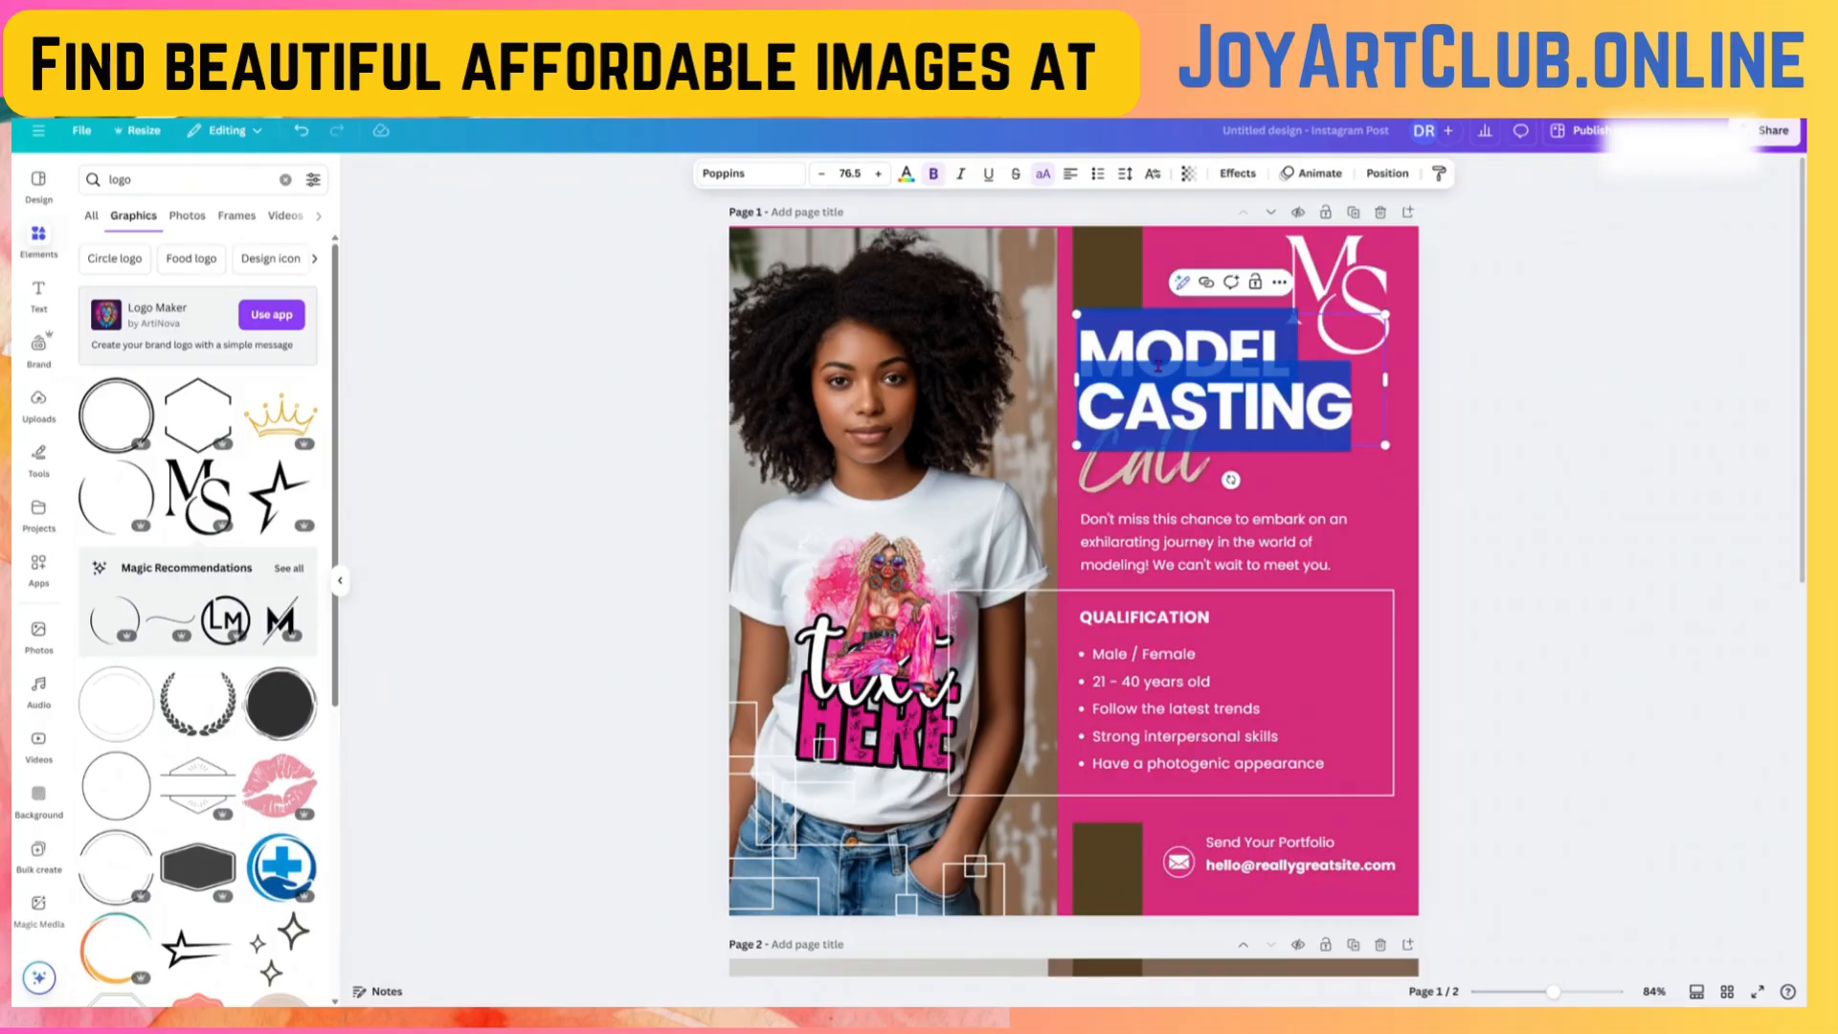
type("MELINA")
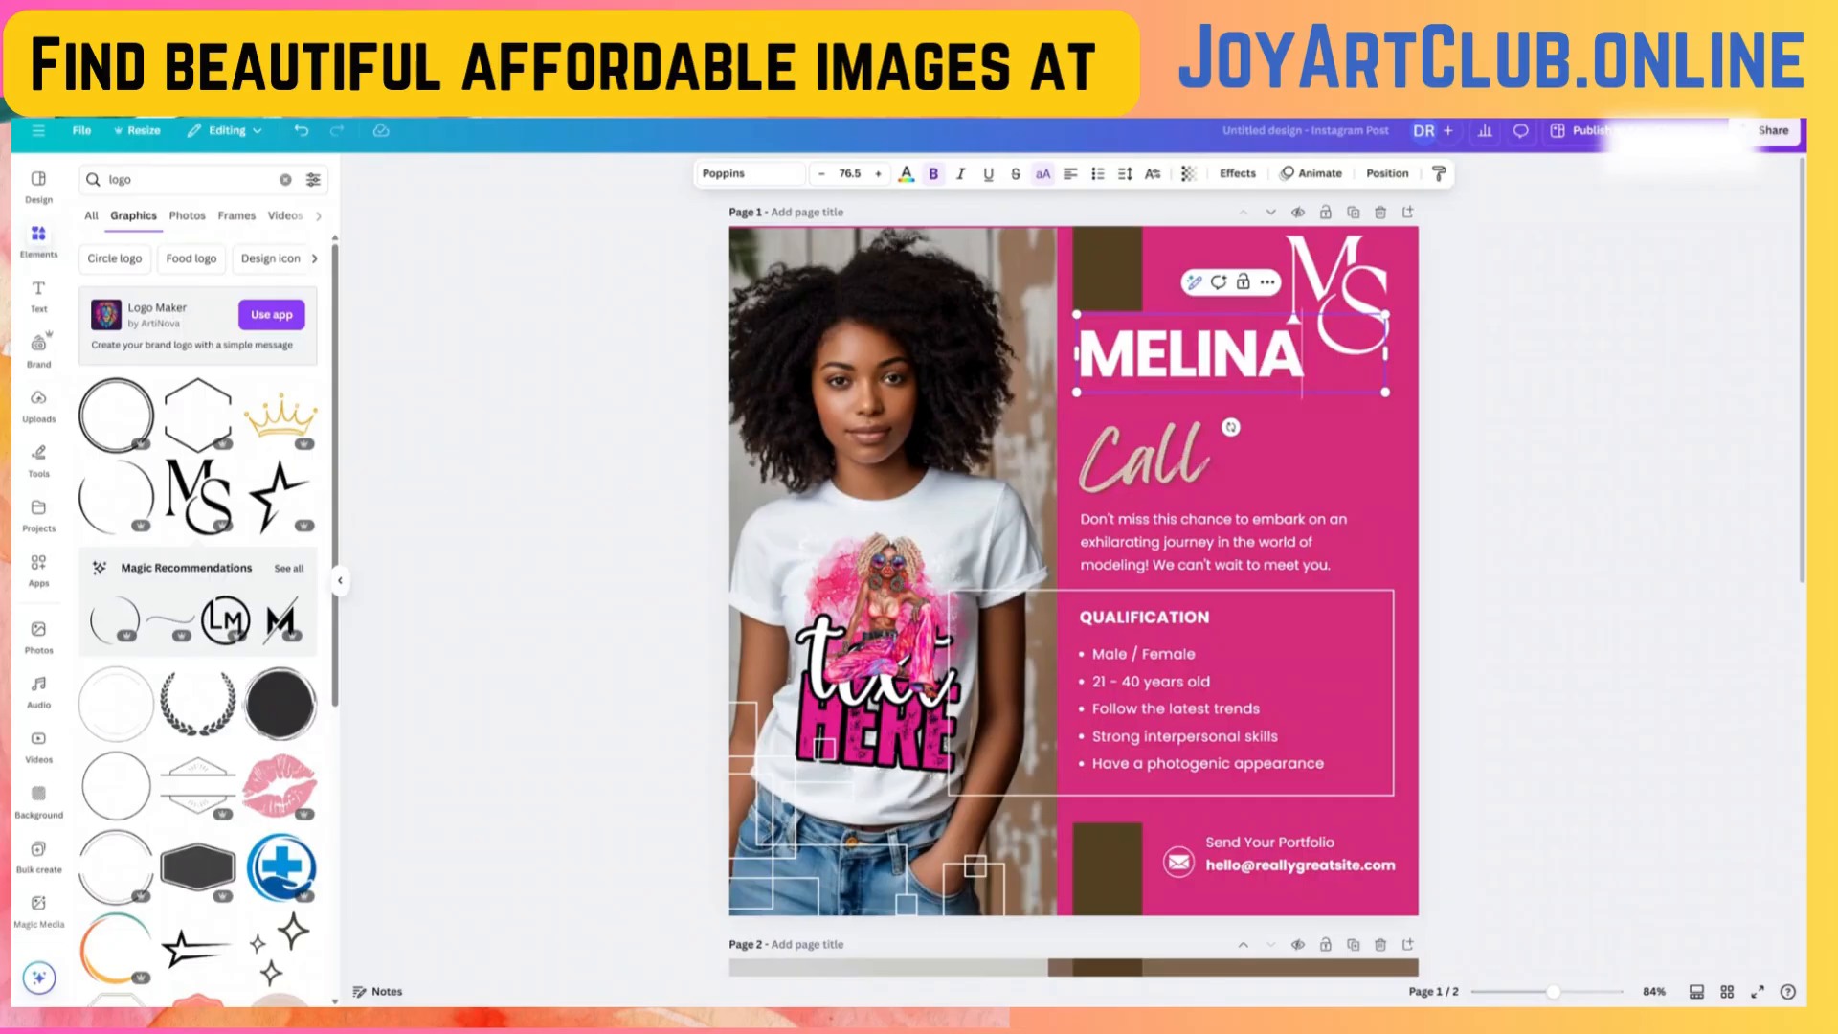
key("Return")
type("SHARON")
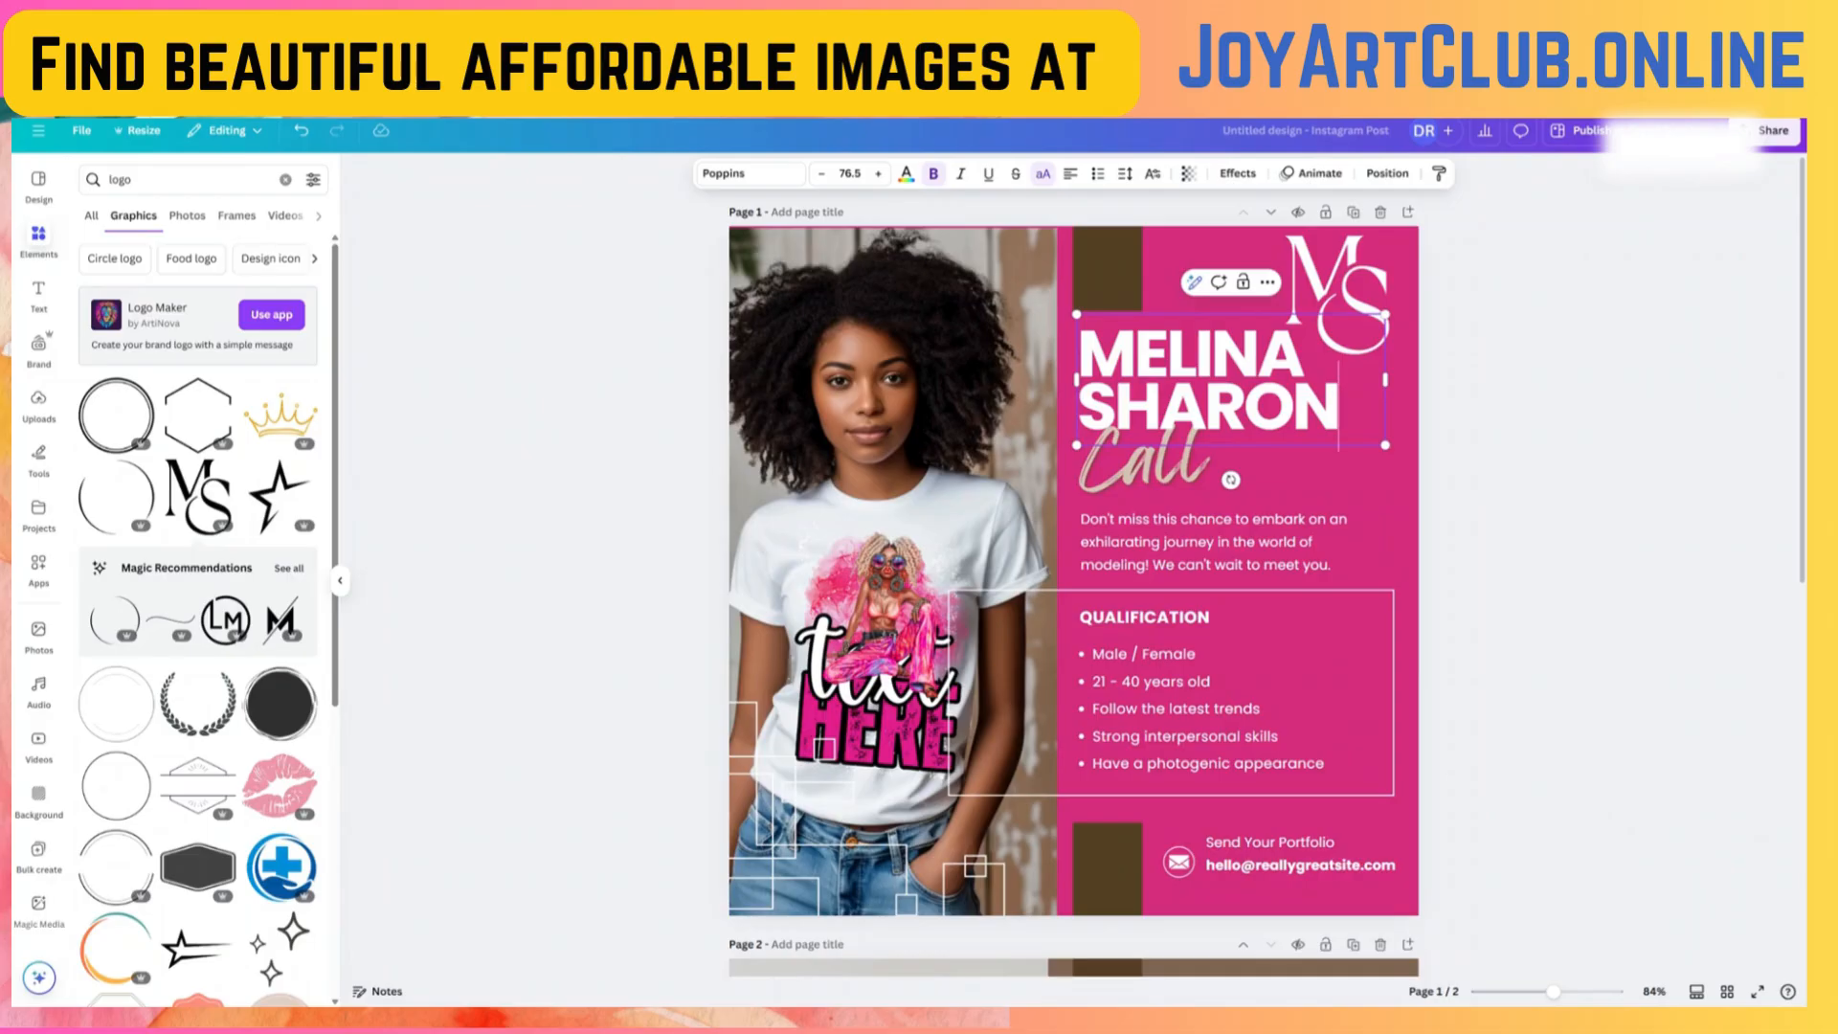
- Nudge the Call script slightly lower beneath the new name
left_click(1156, 488)
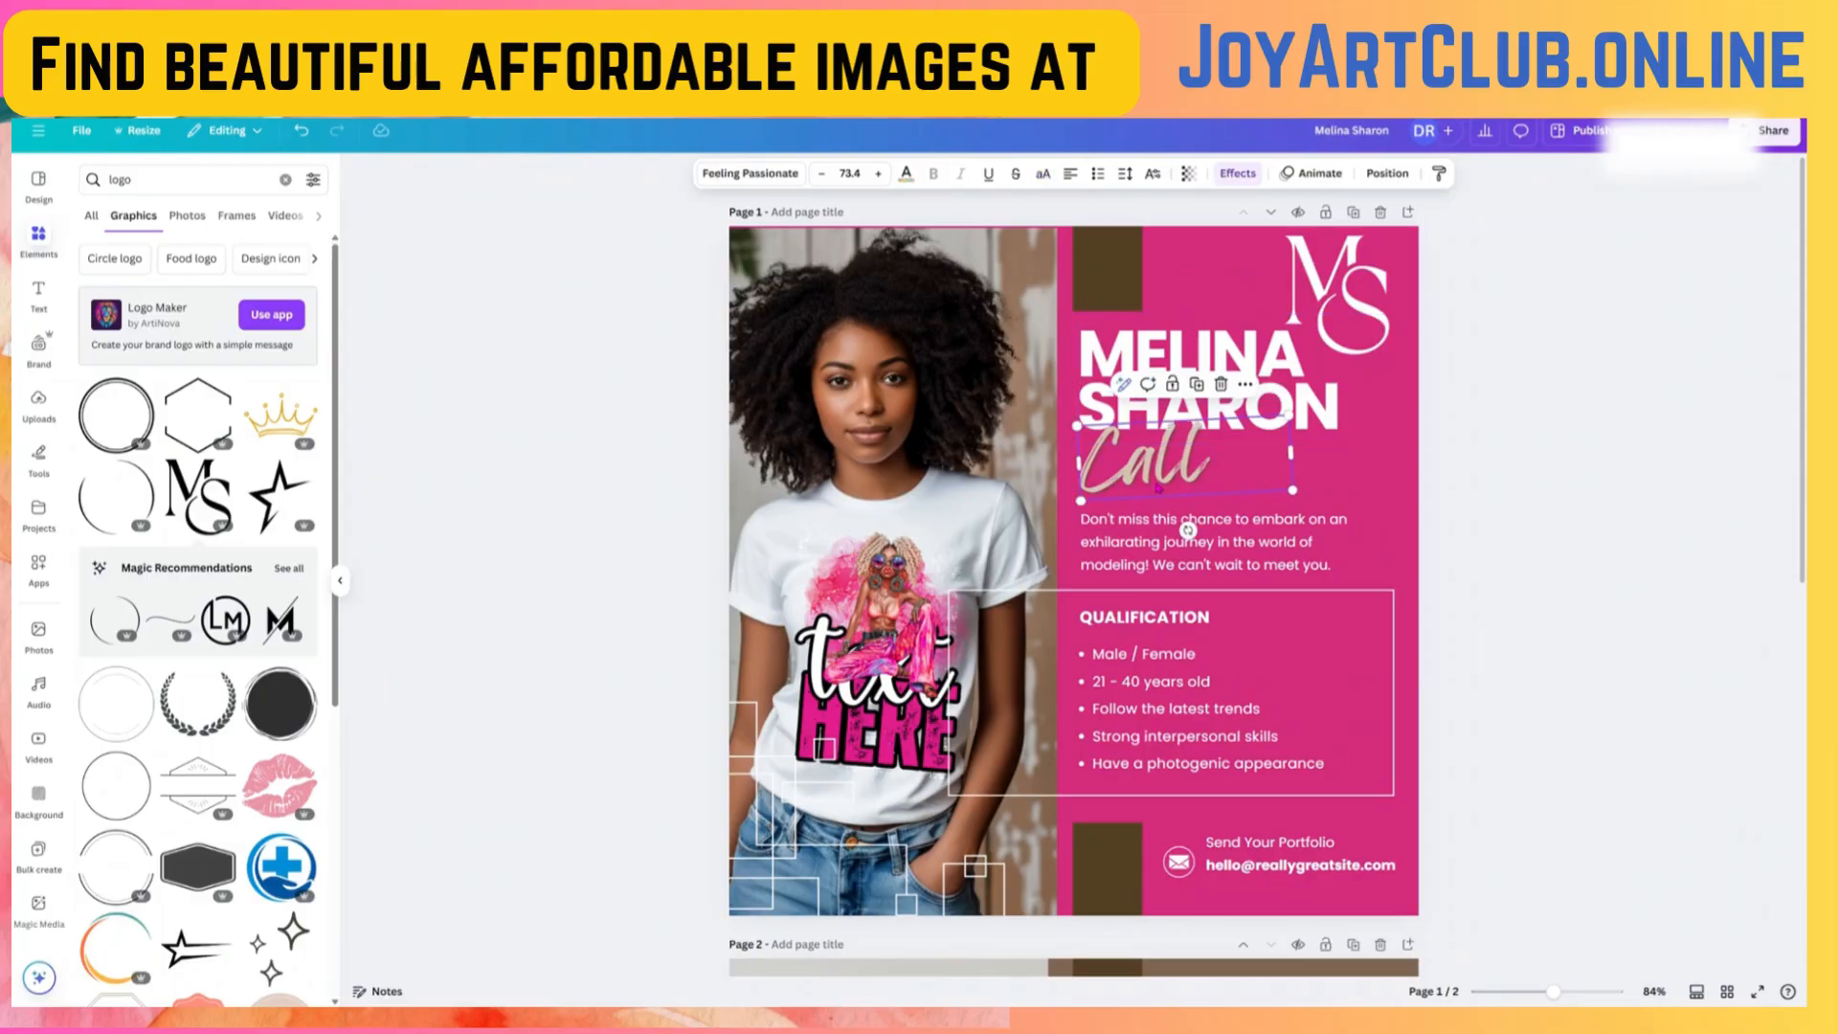
left_click_drag(1158, 488, 1161, 503)
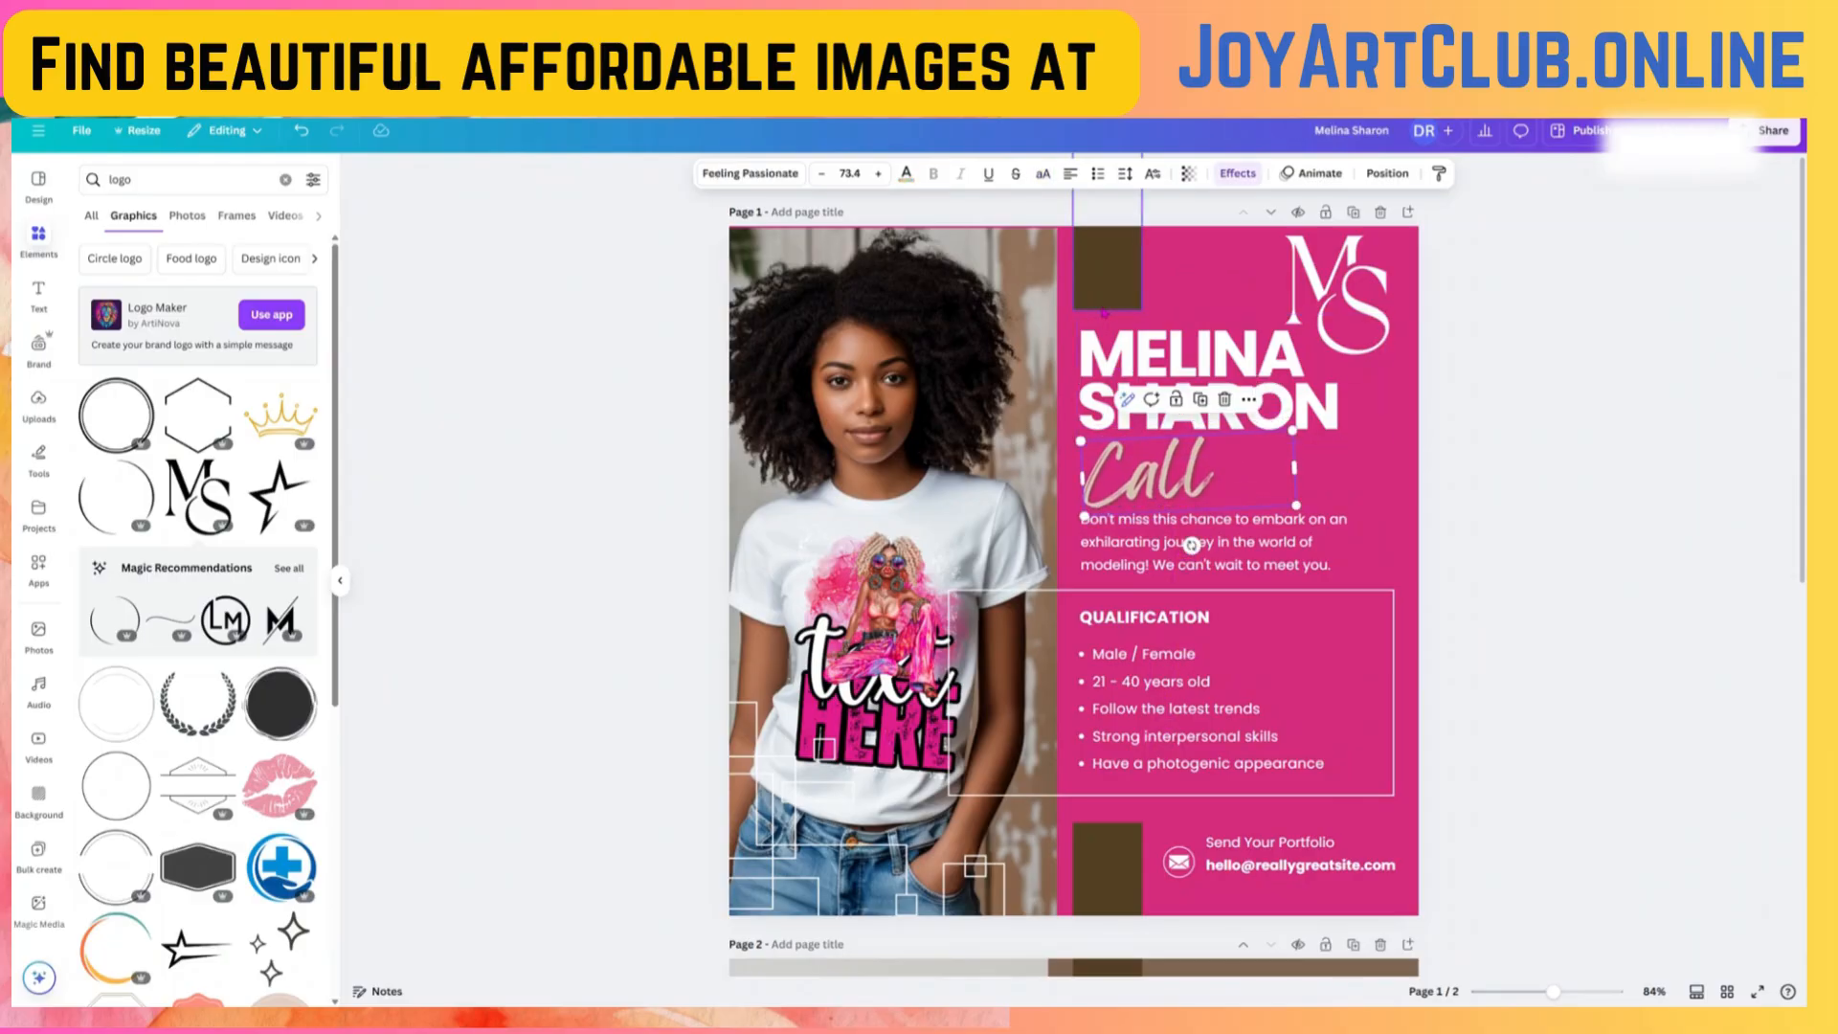
left_click(1105, 302)
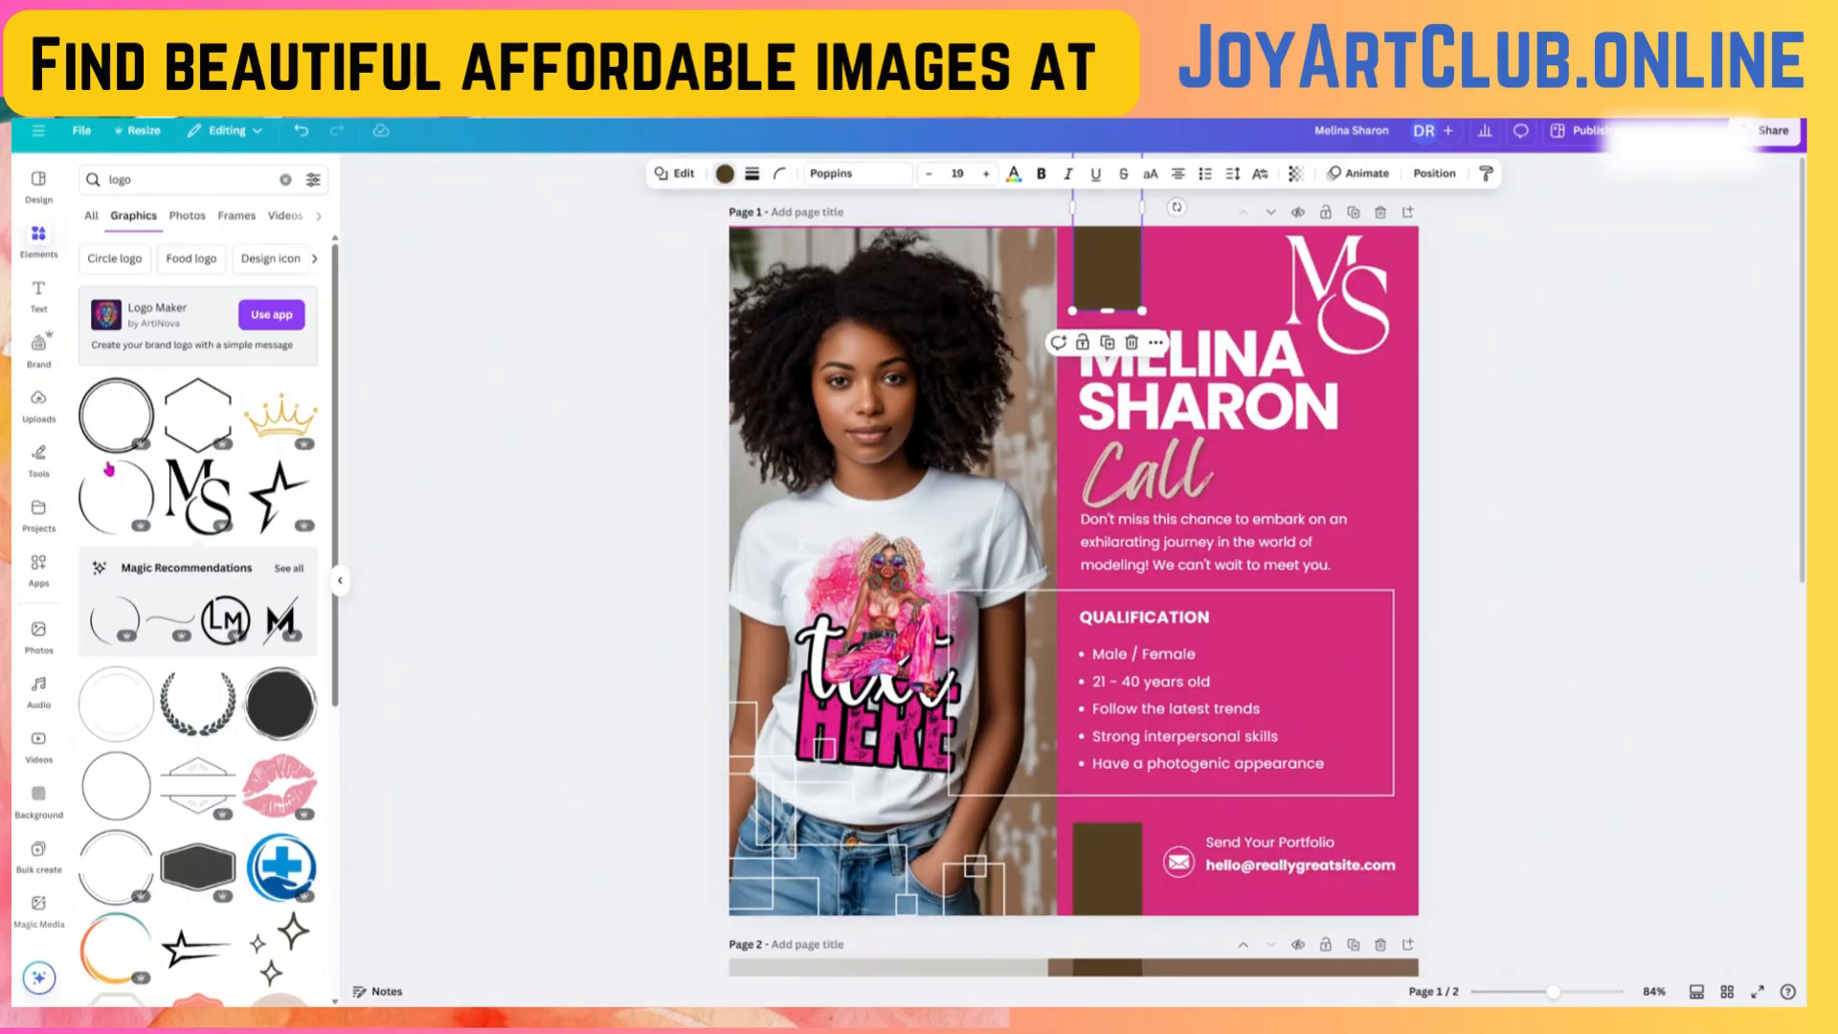
- Make the top brown bar near-black after briefly trying blue
left_click(720, 169)
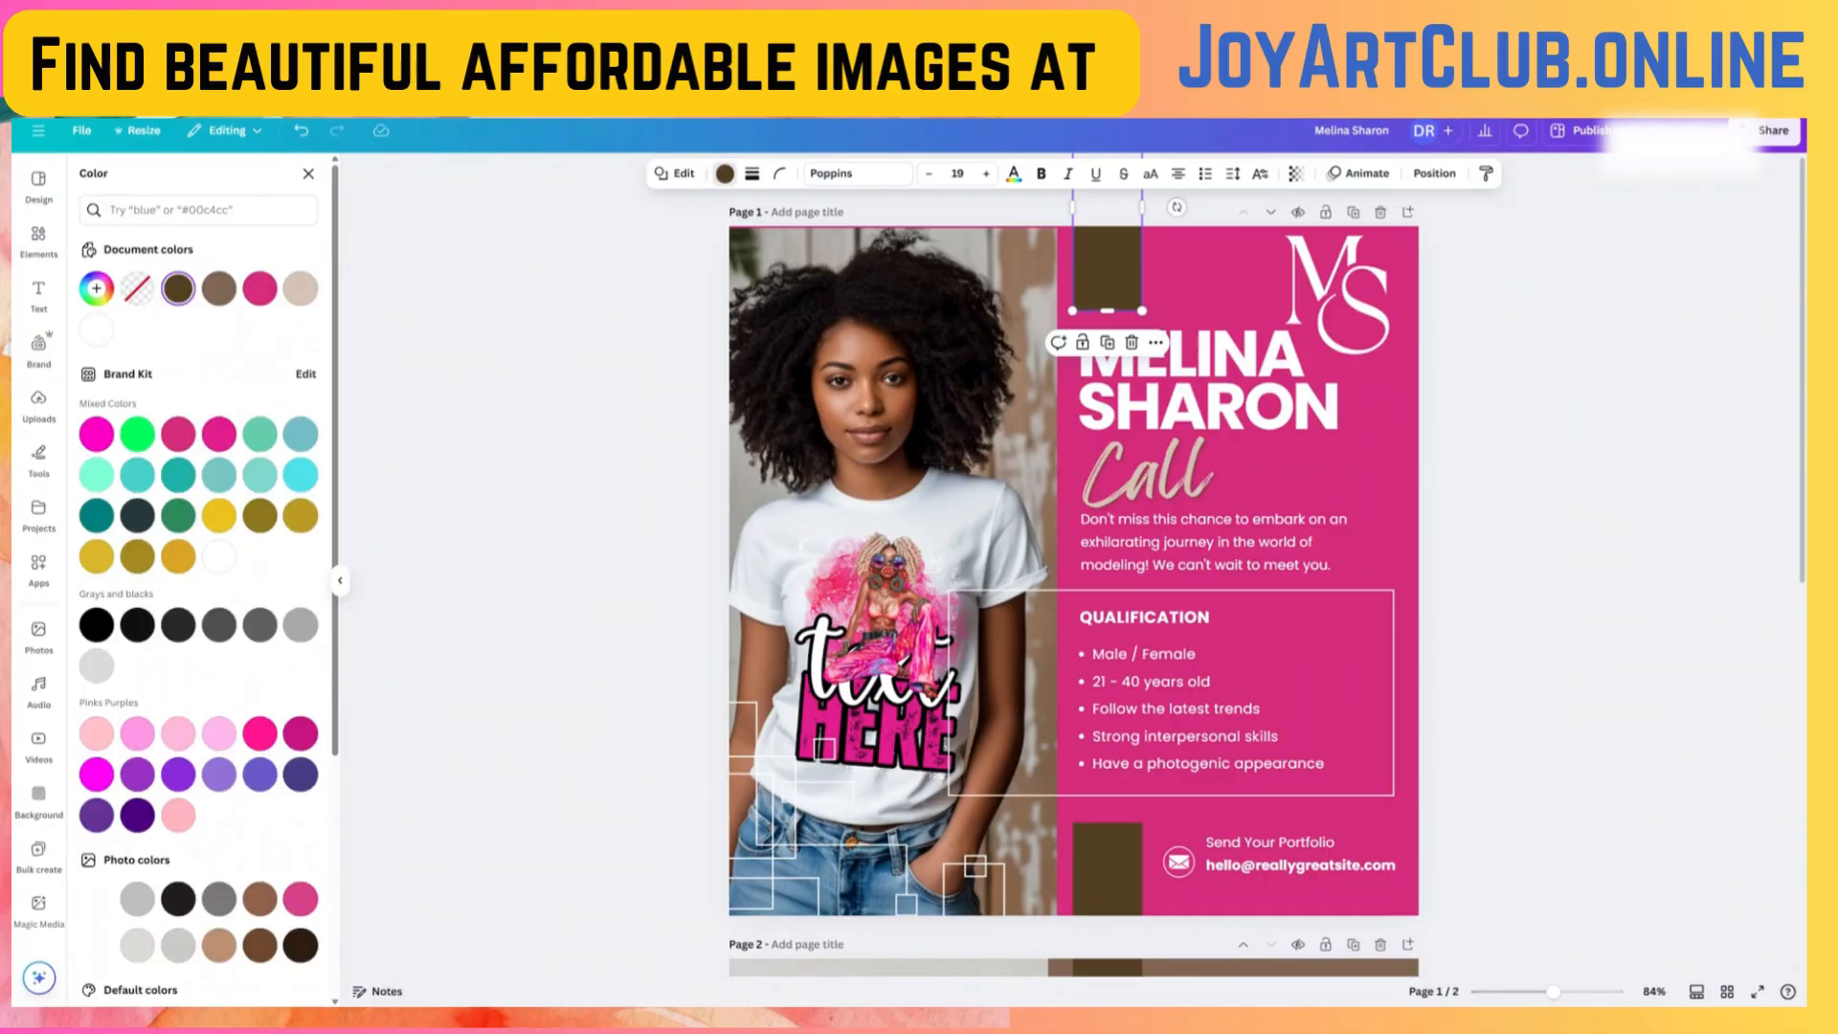
scroll(206, 703, "down", 3)
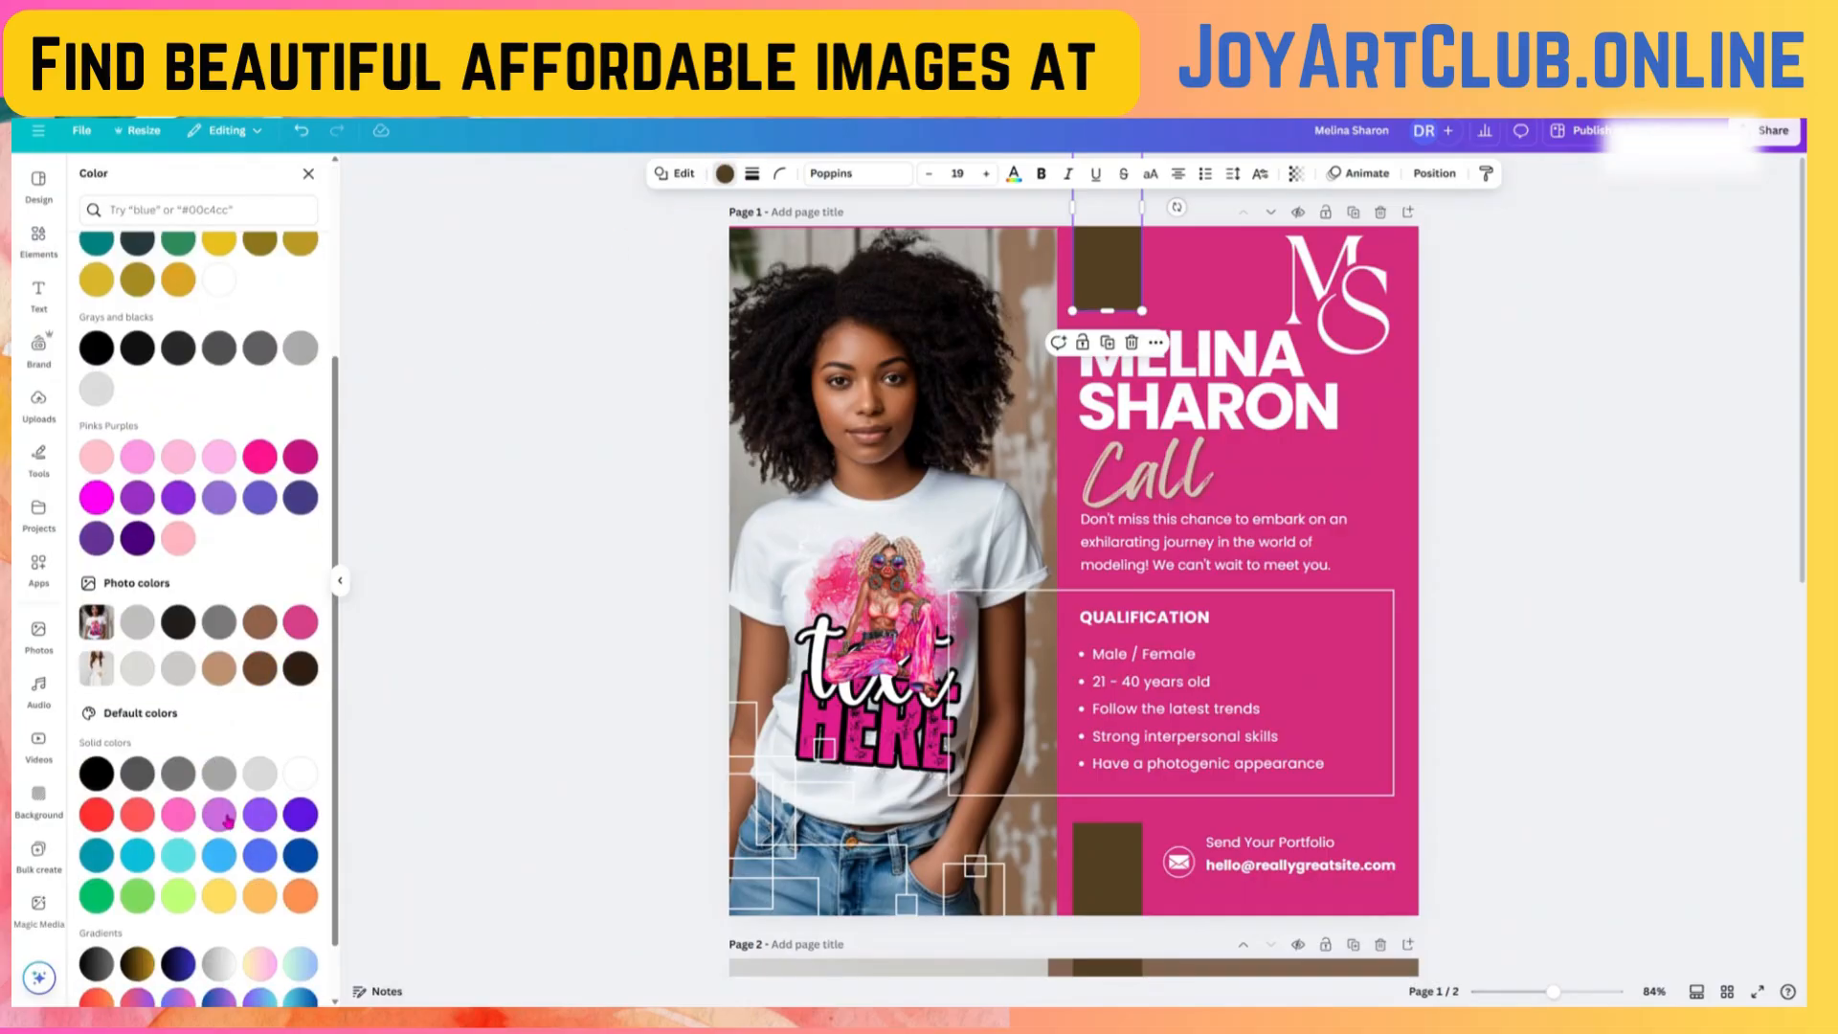
left_click(258, 859)
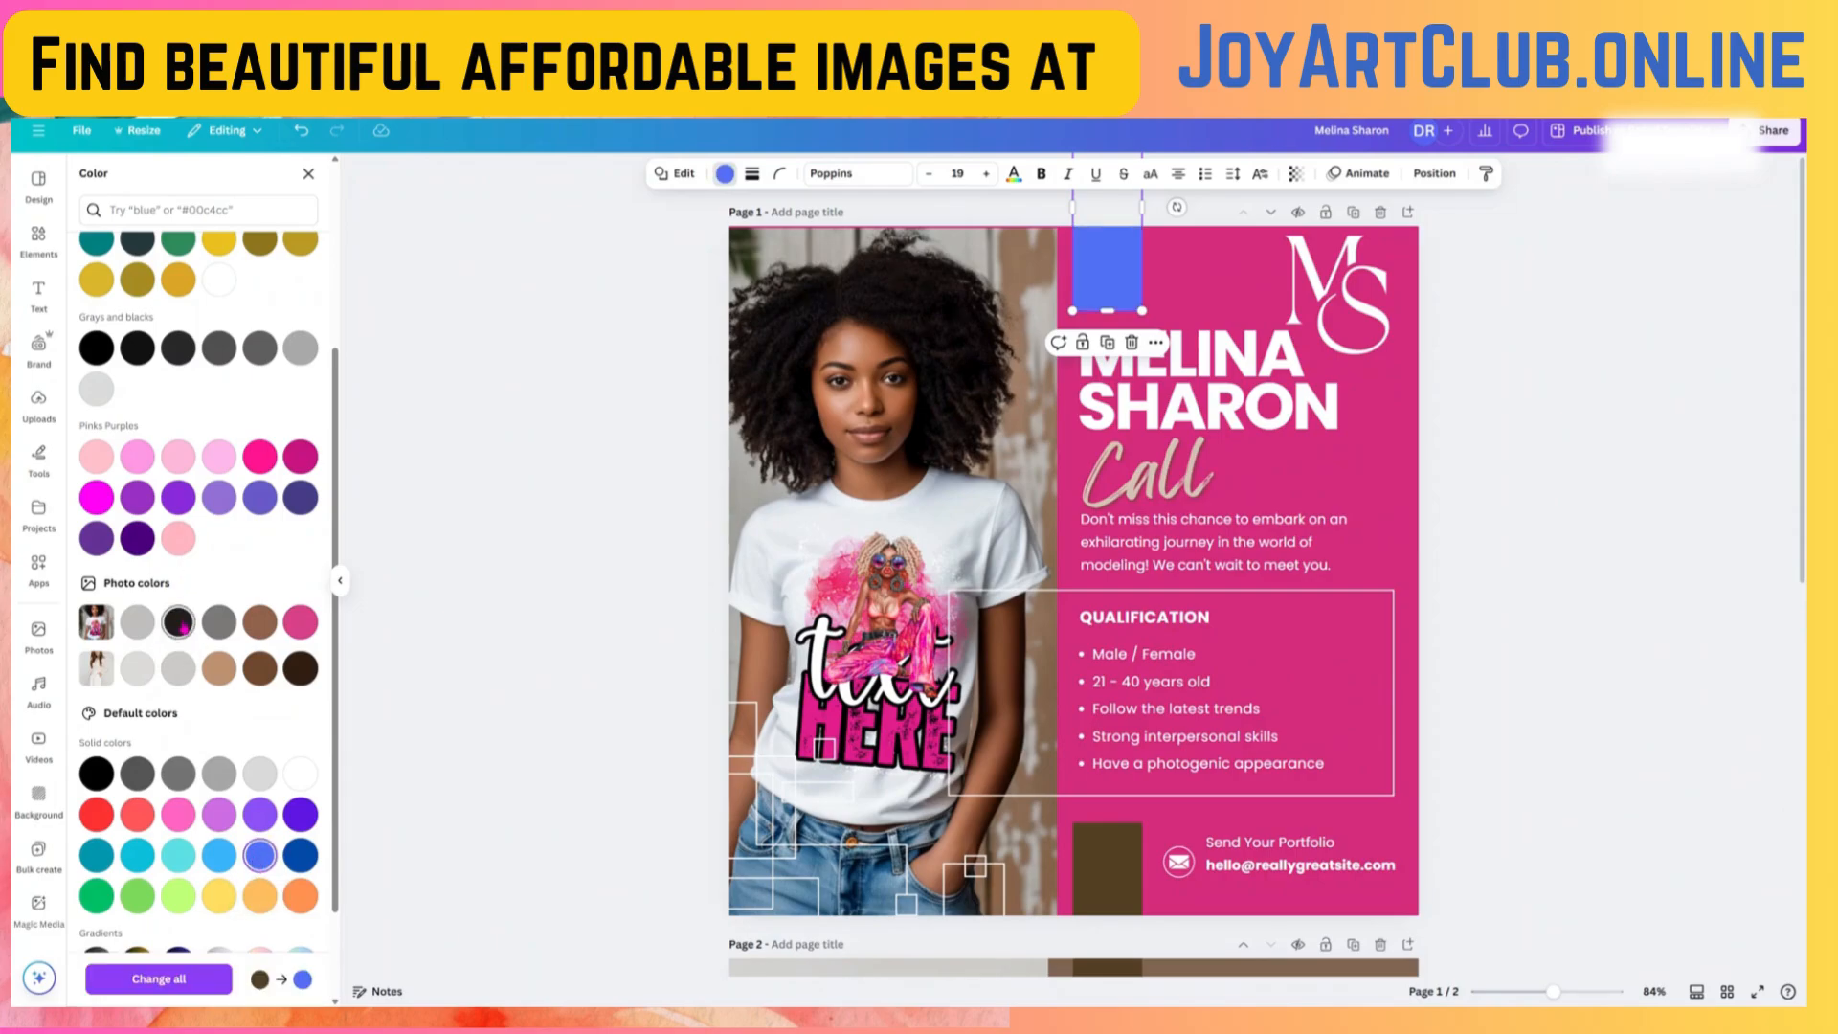
left_click(180, 624)
- Make the bottom brown bar black as well
key("Tab")
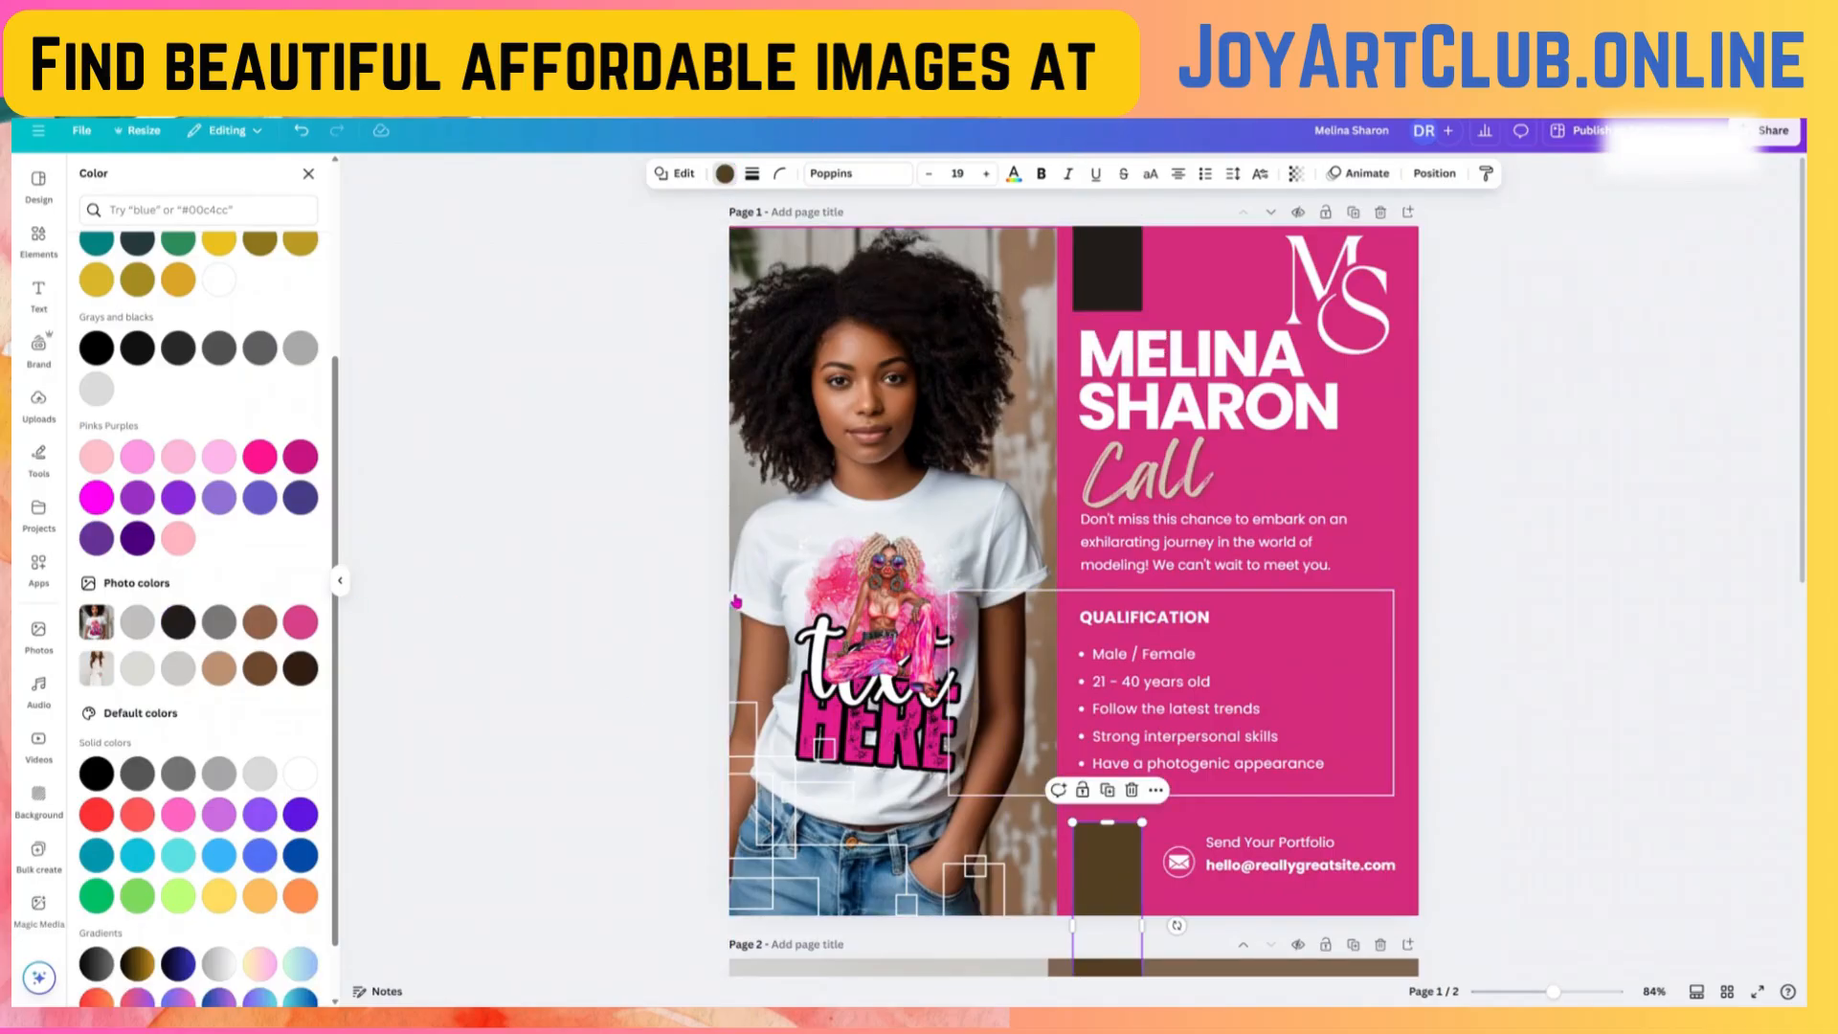
key("Escape")
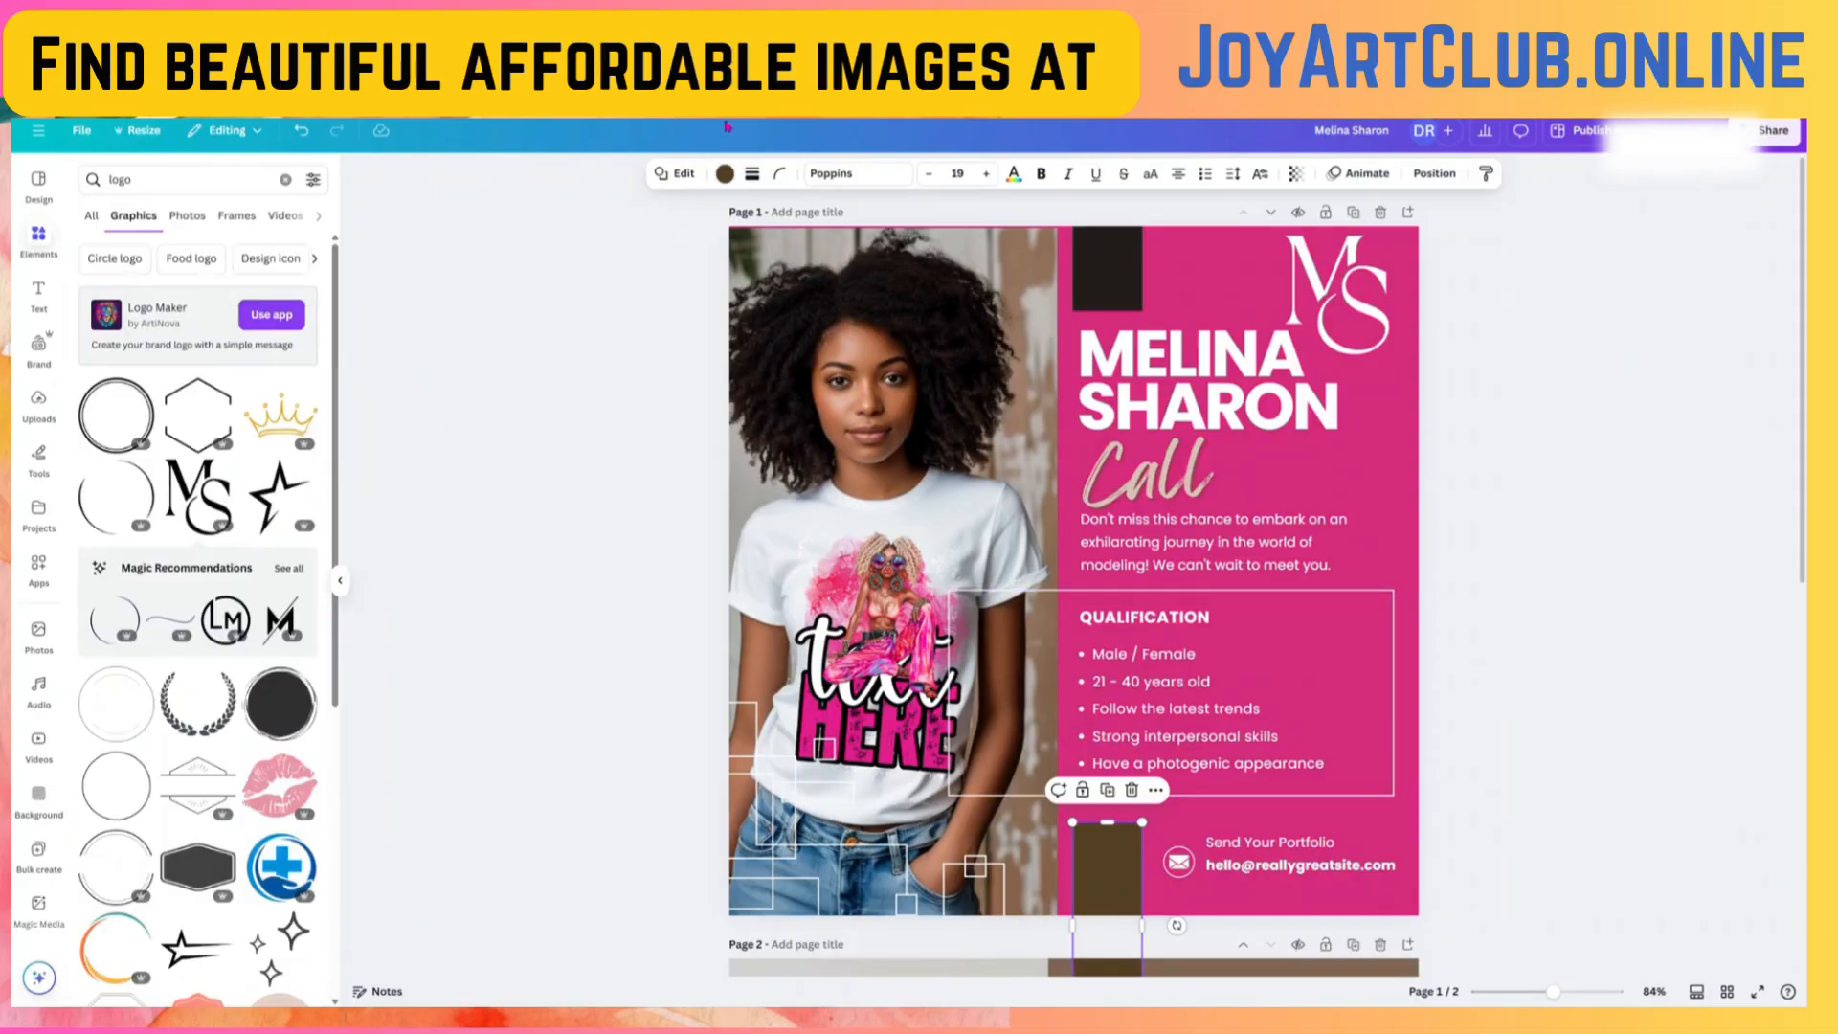
left_click(725, 173)
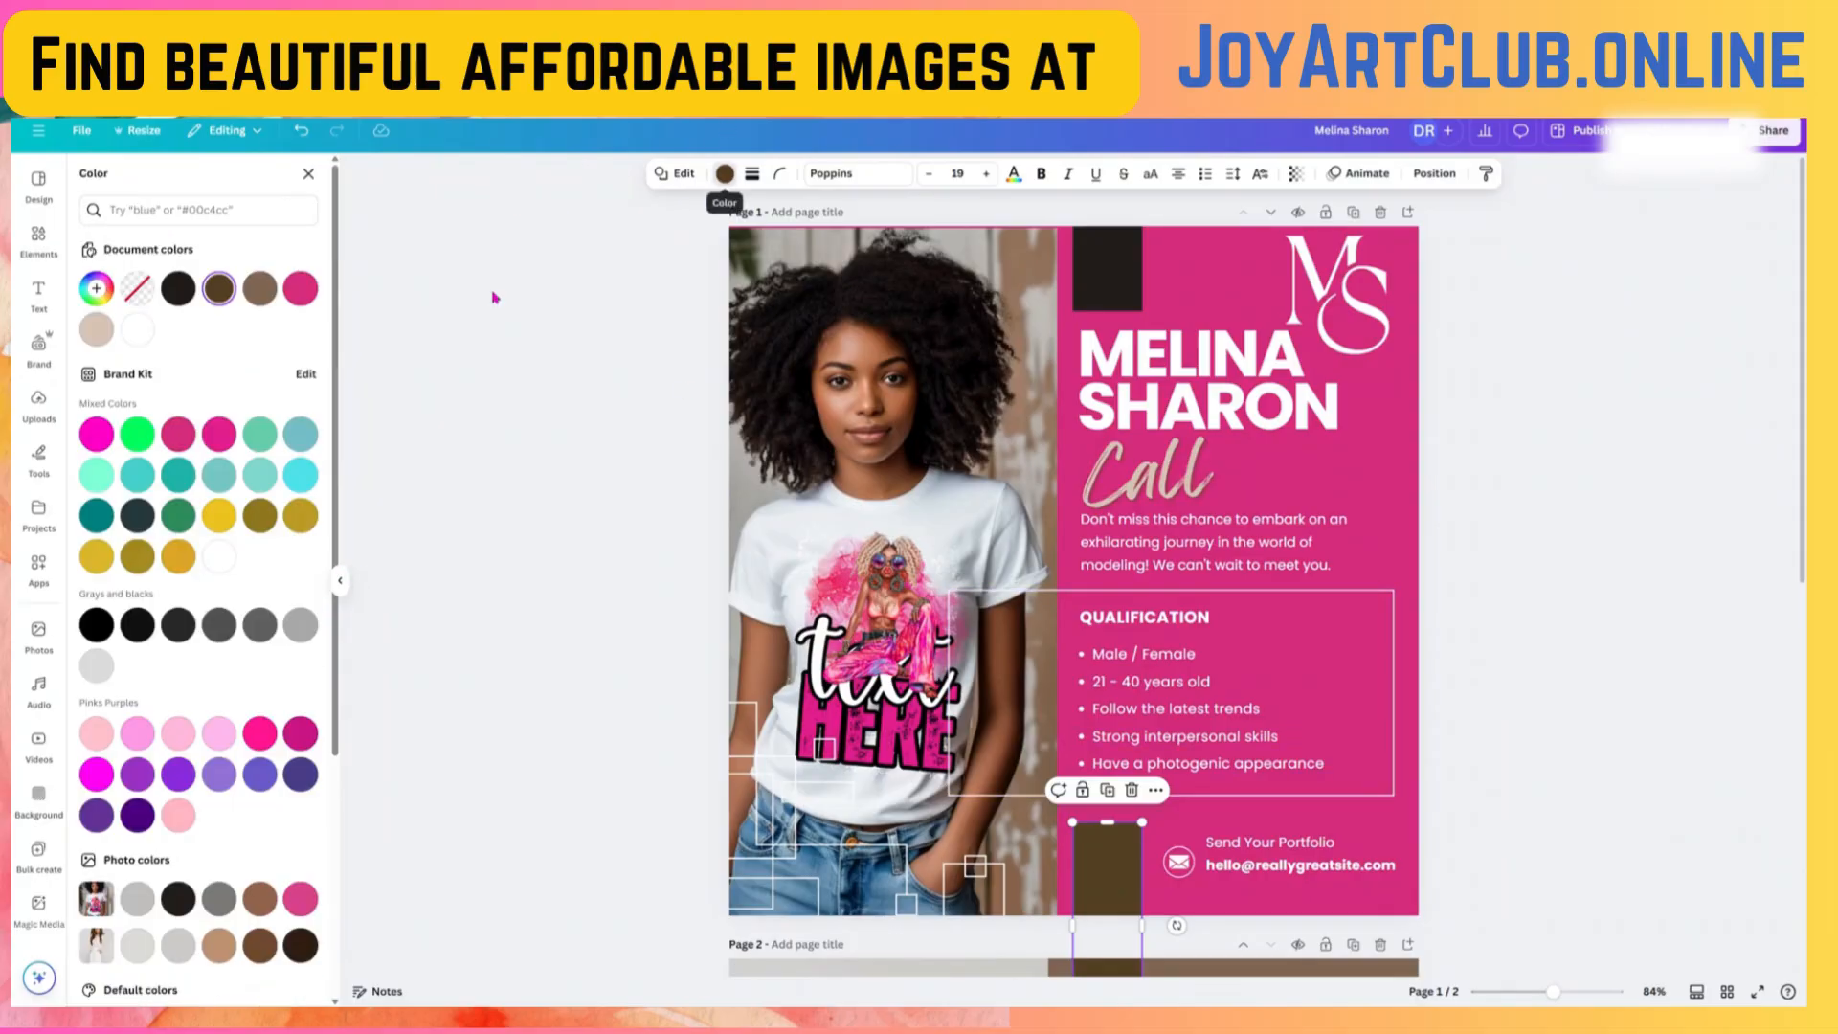
left_click(96, 624)
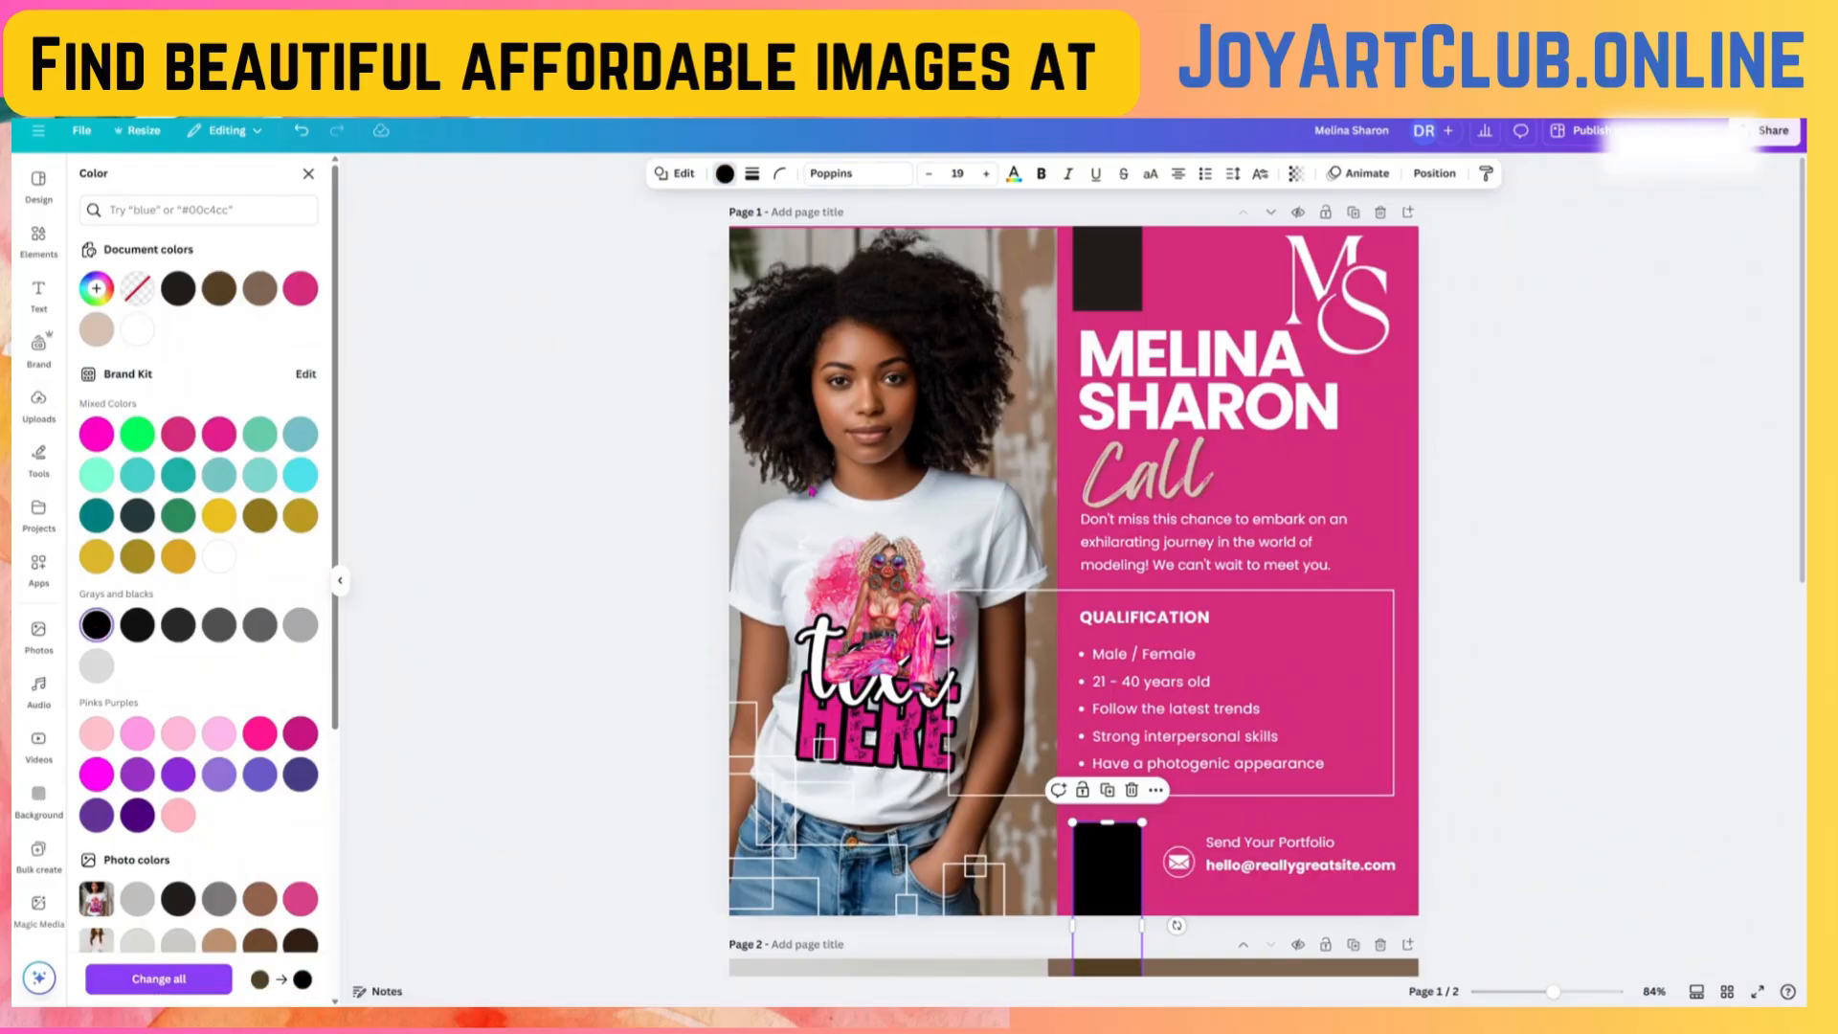
- Change the Call script to SALE! and nudge the paragraph below slightly down
left_click(1207, 402)
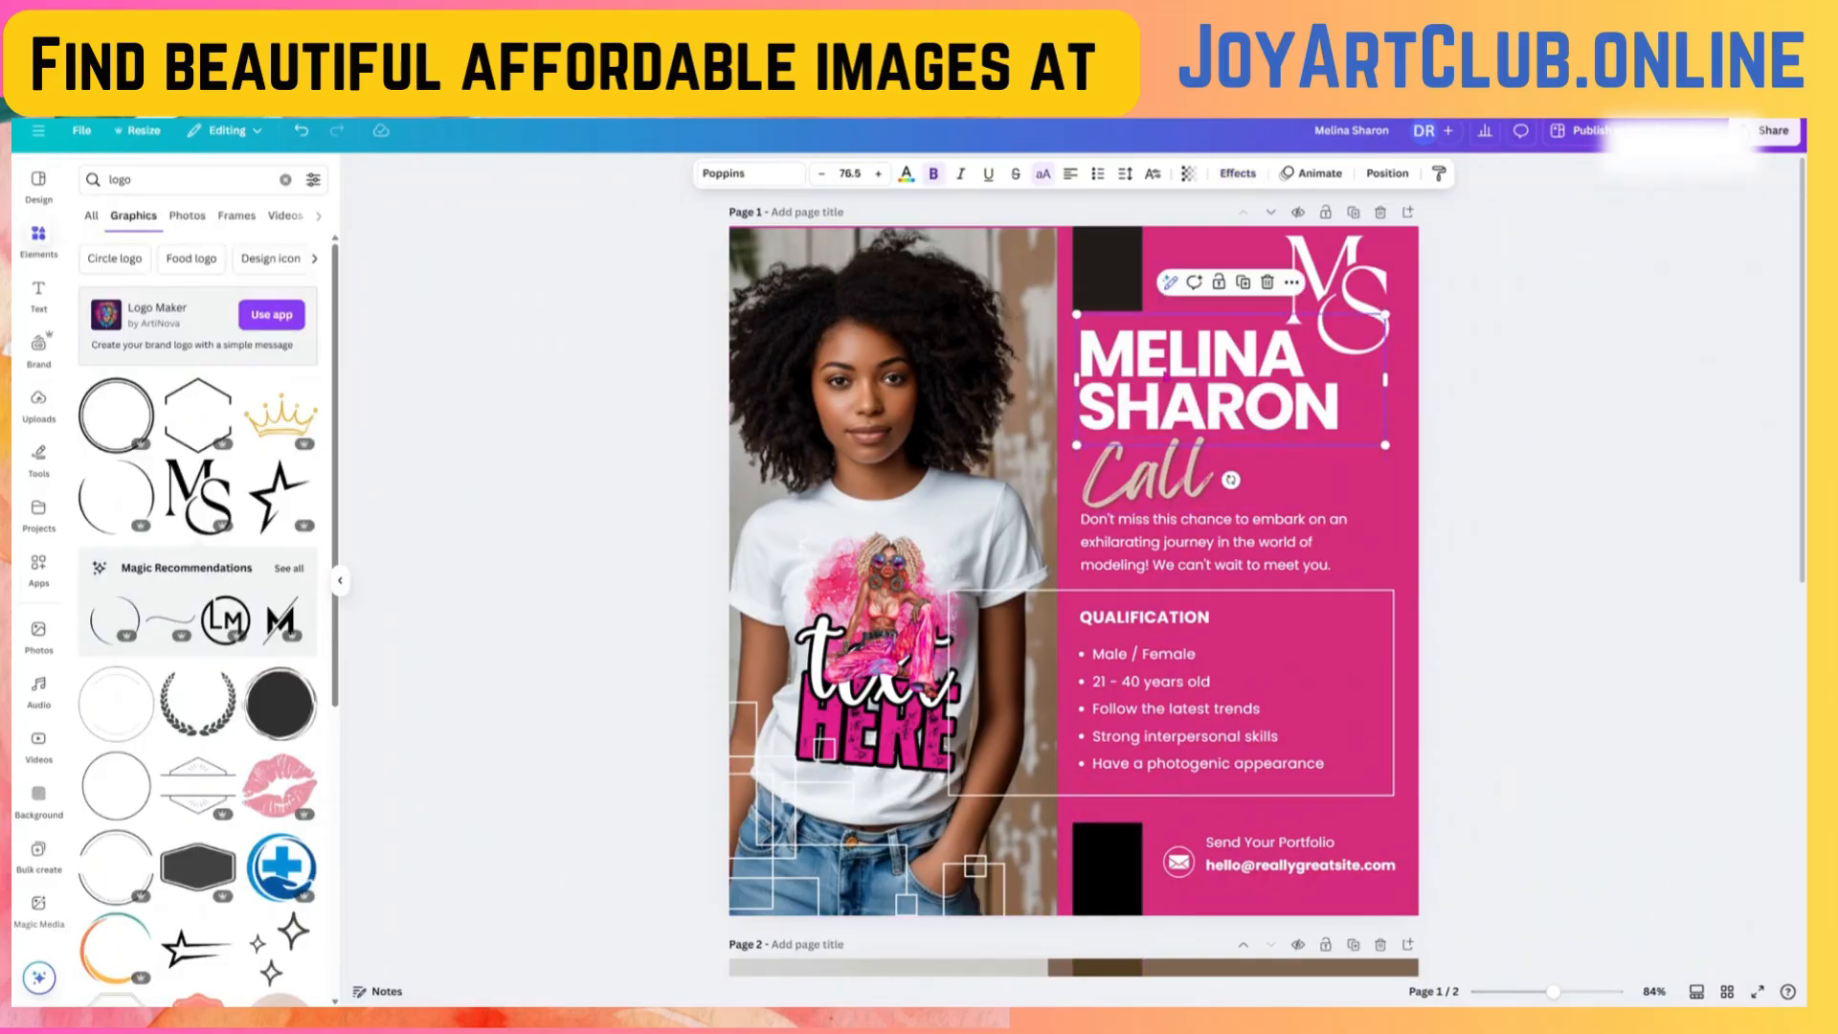
left_click(1161, 483)
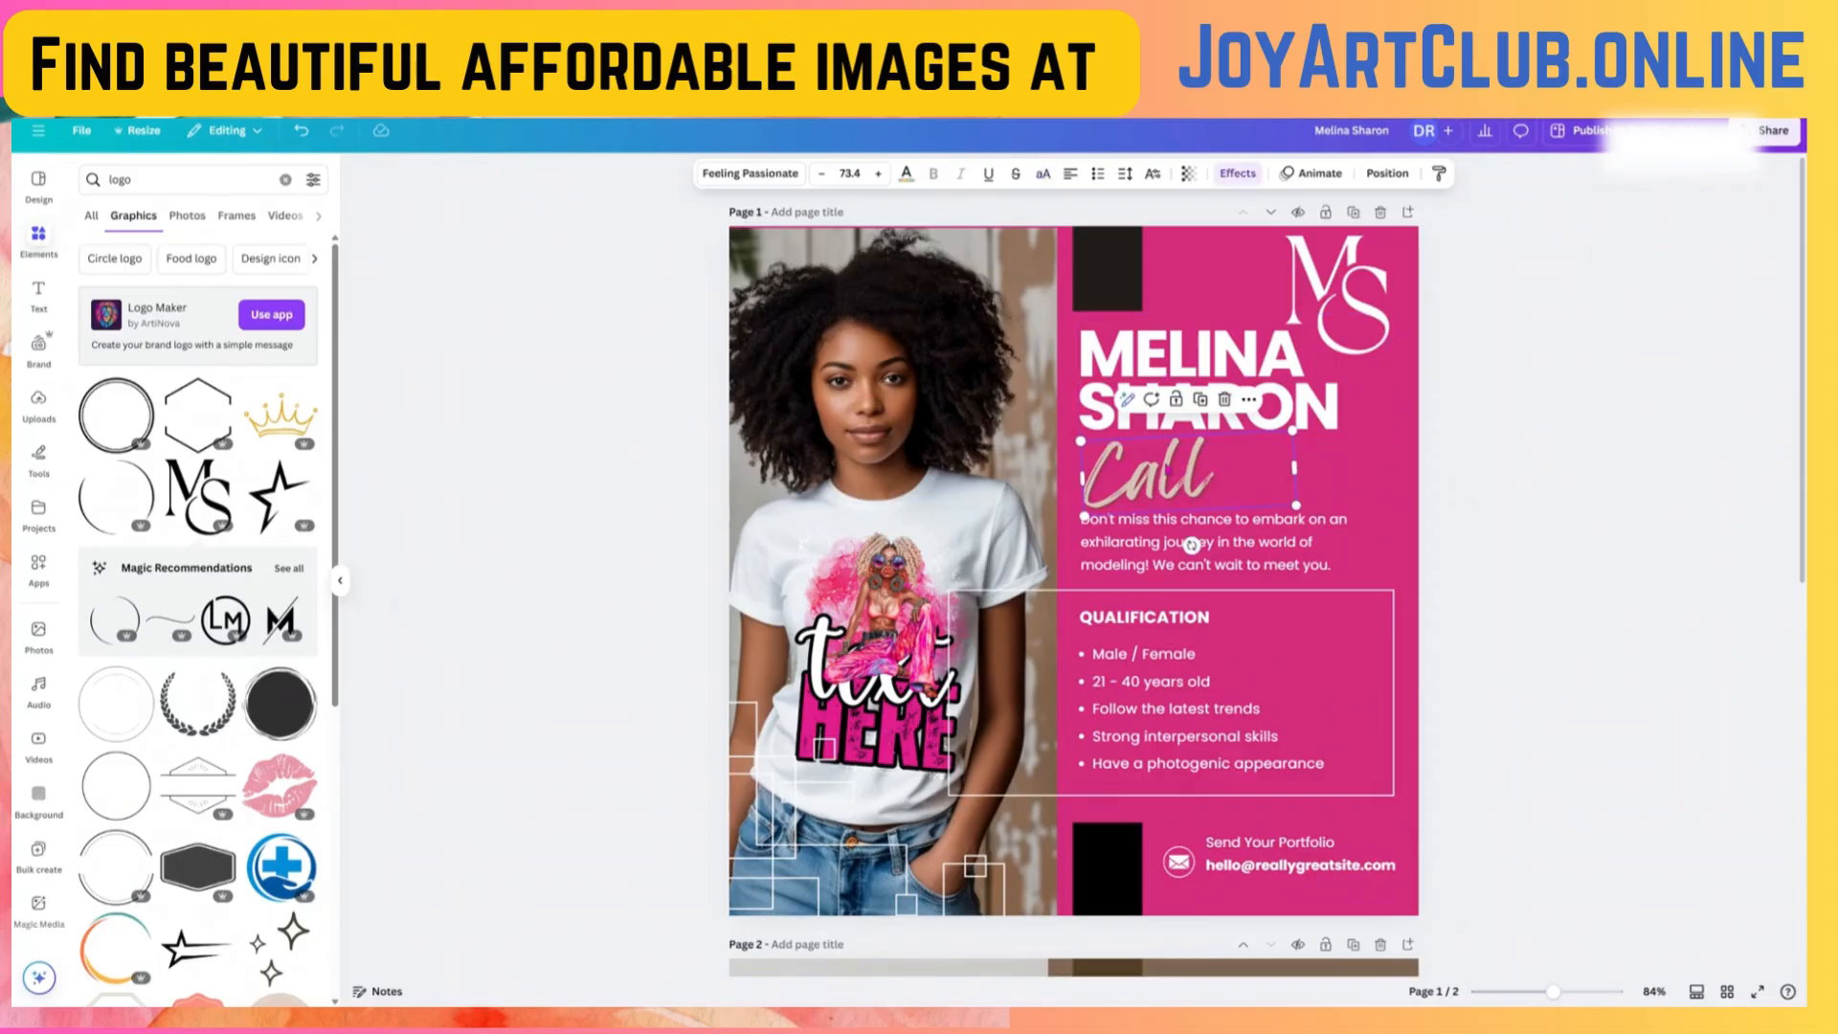
double_click(1176, 483)
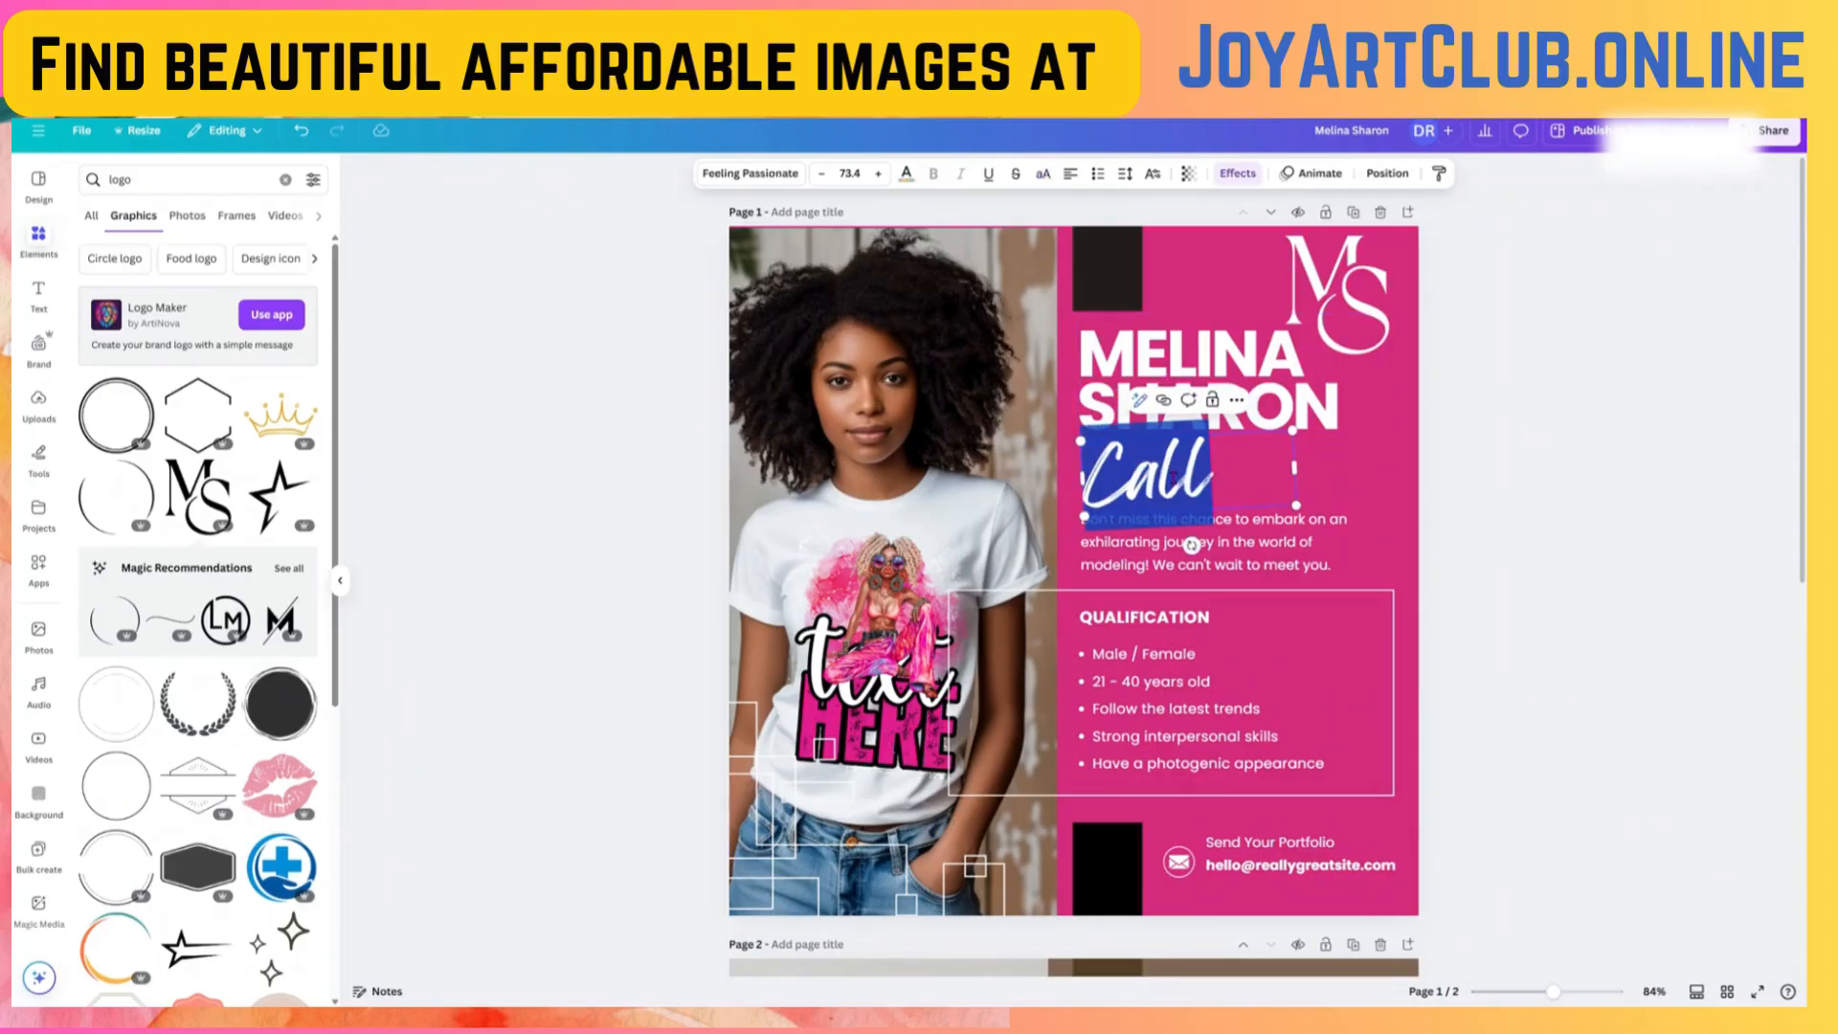
type("sale")
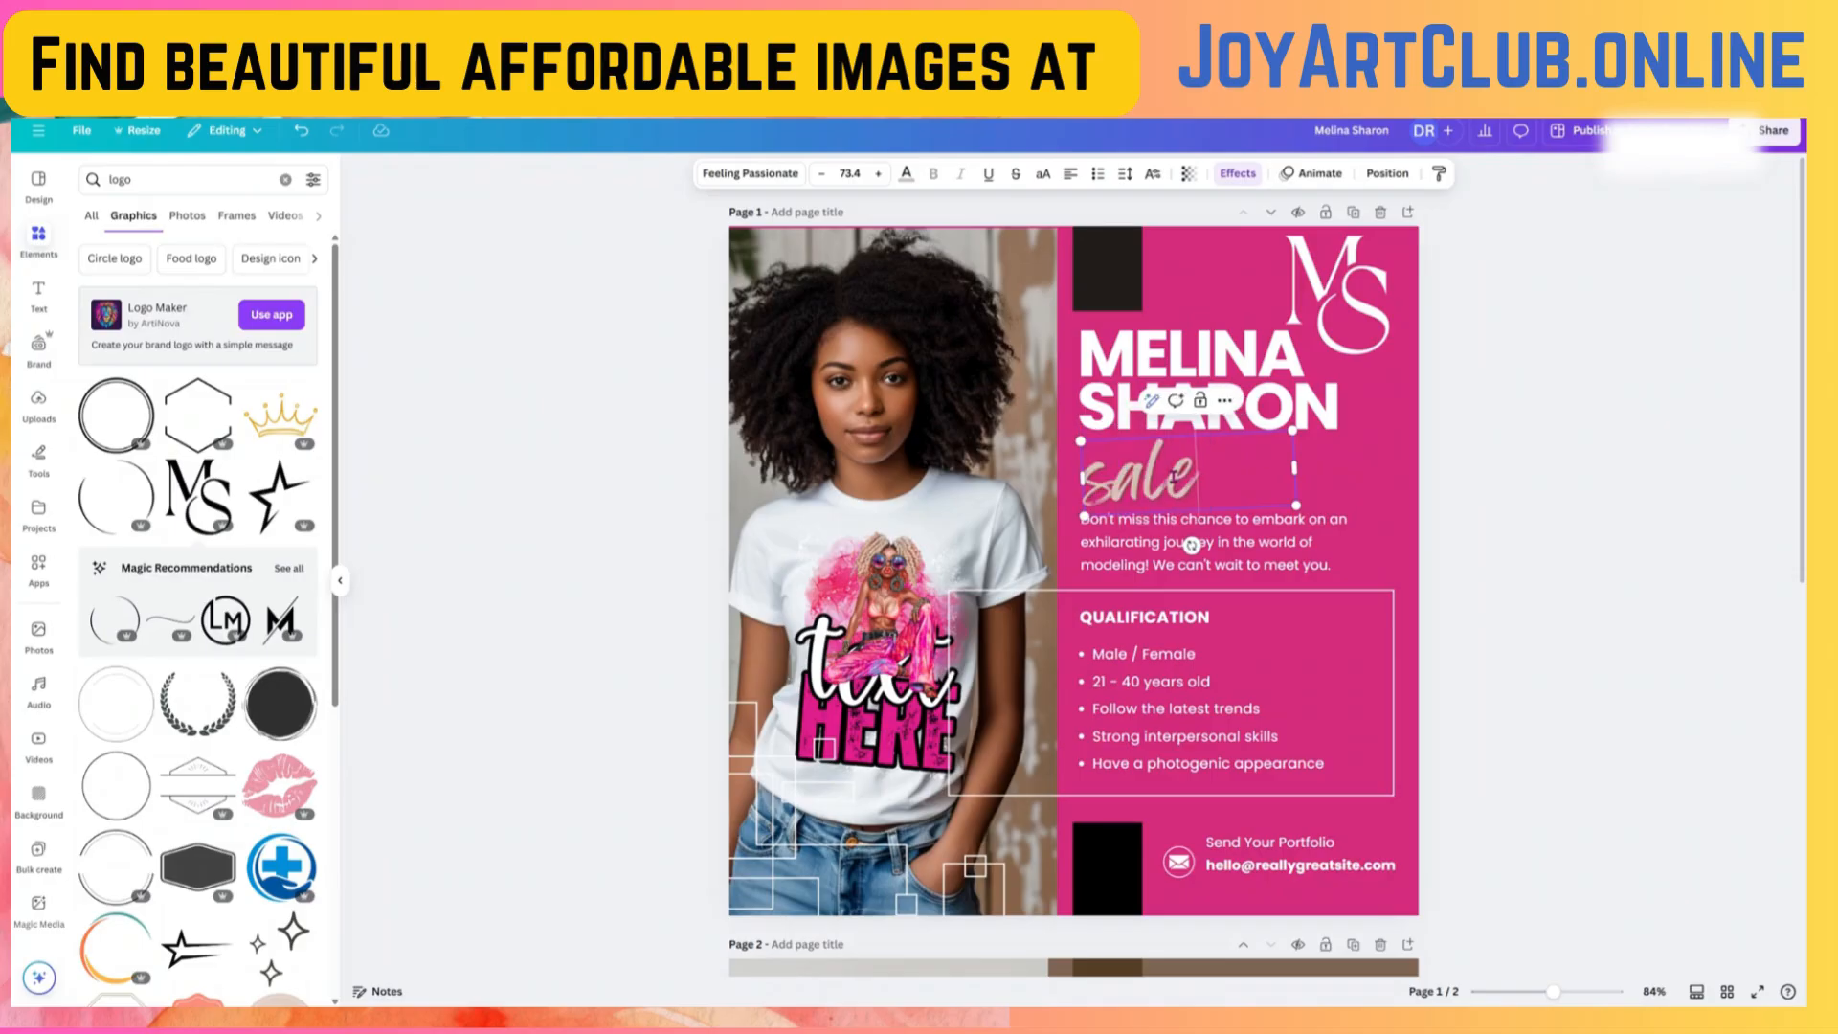
key("BackSpace")
key("BackSpace")
key("BackSpace")
key("BackSpace")
type("SA")
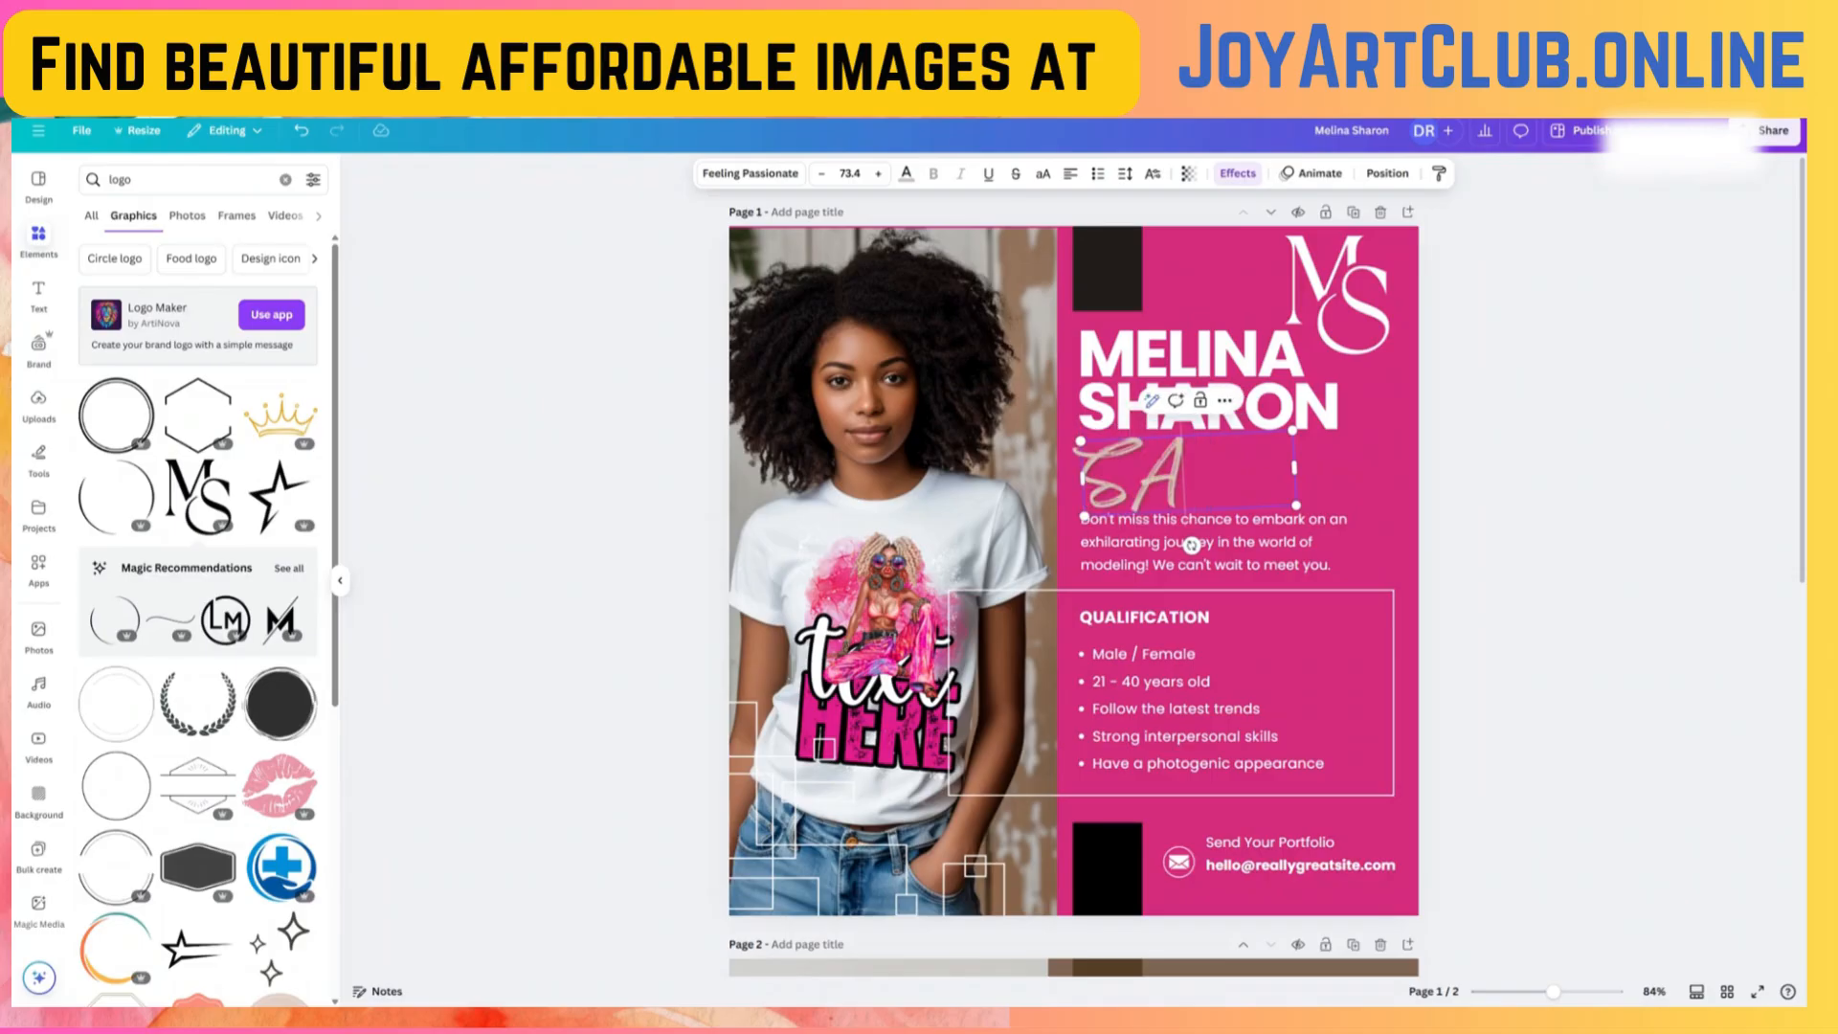
type("LE")
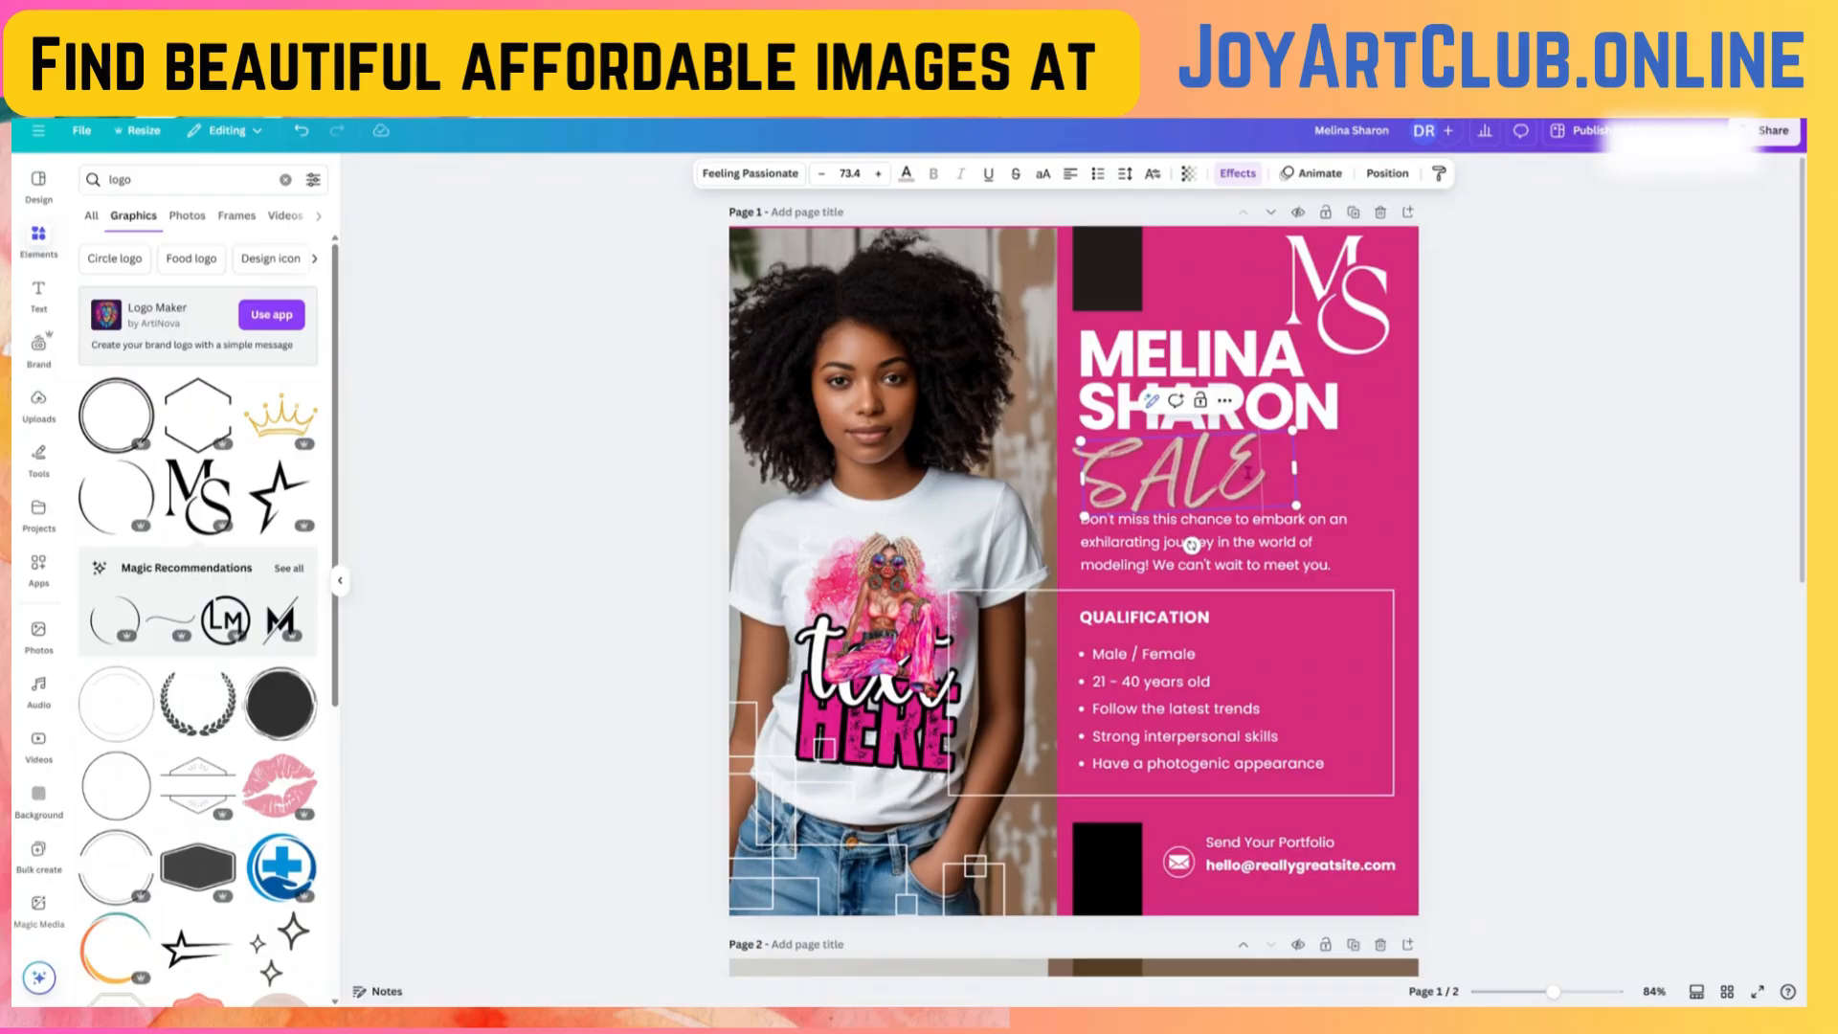
type("!")
left_click(1274, 566)
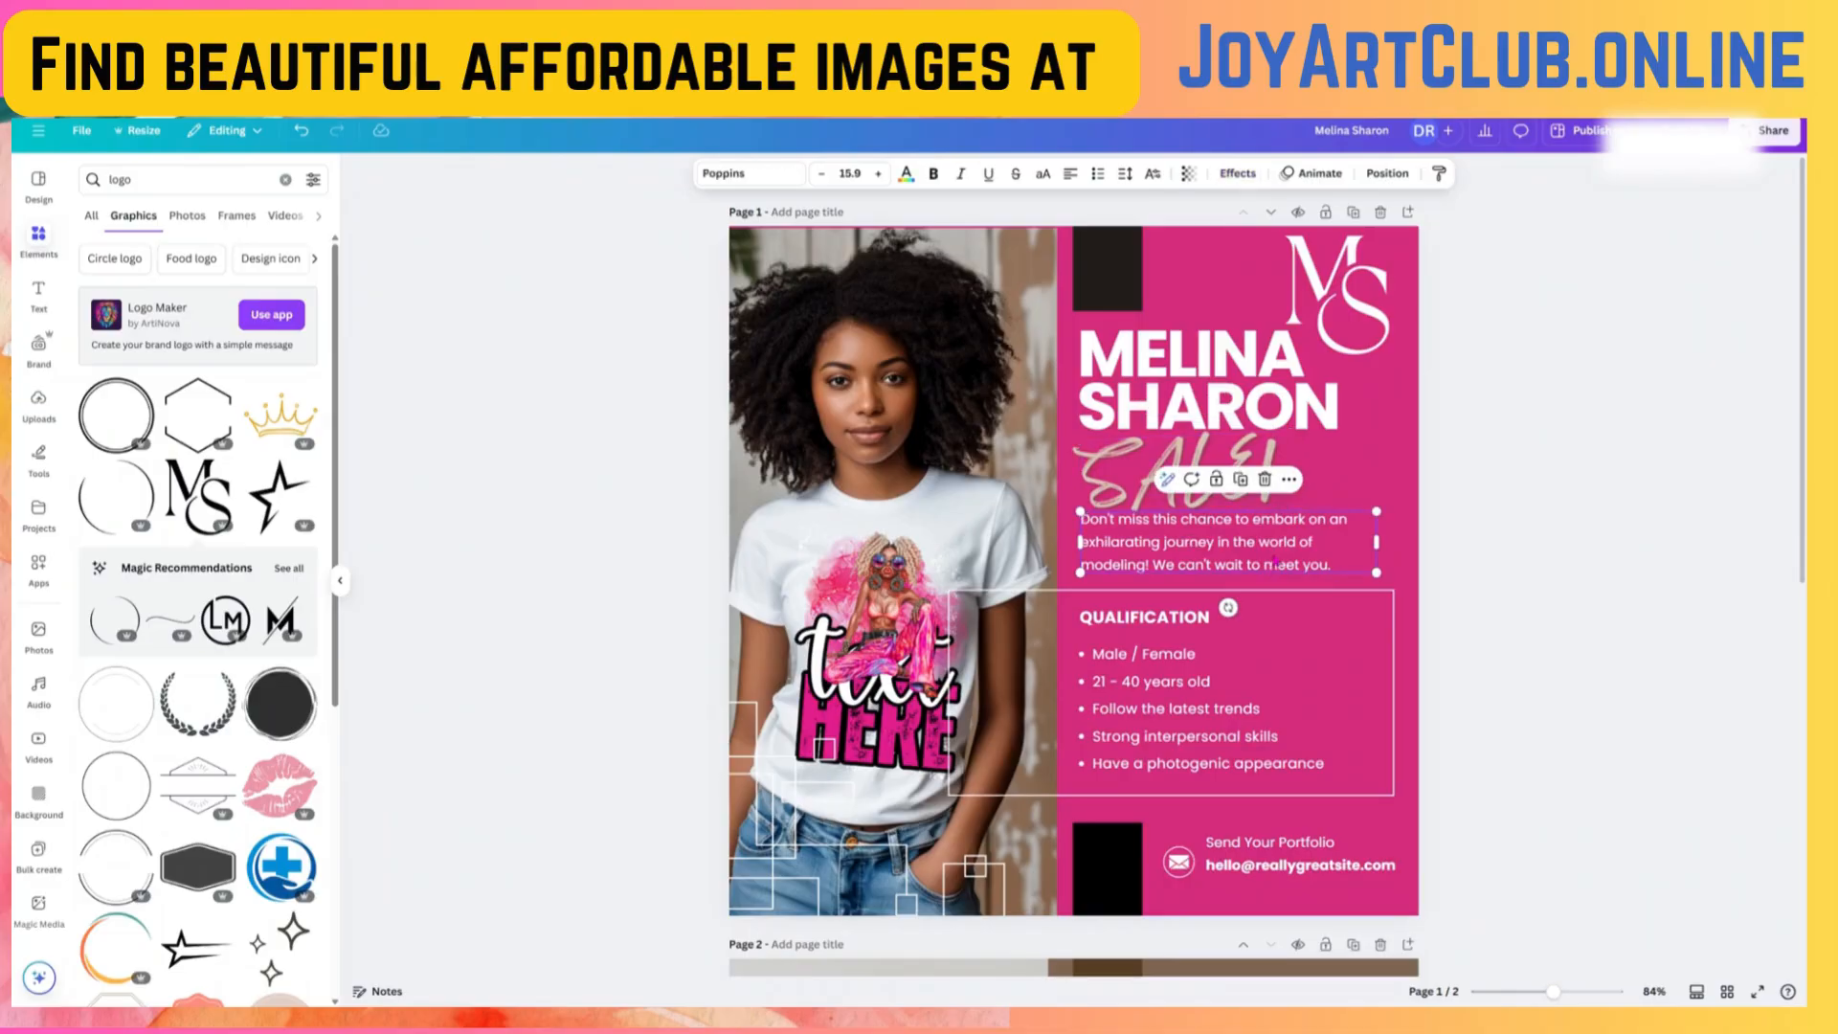
left_click_drag(1277, 565, 1277, 572)
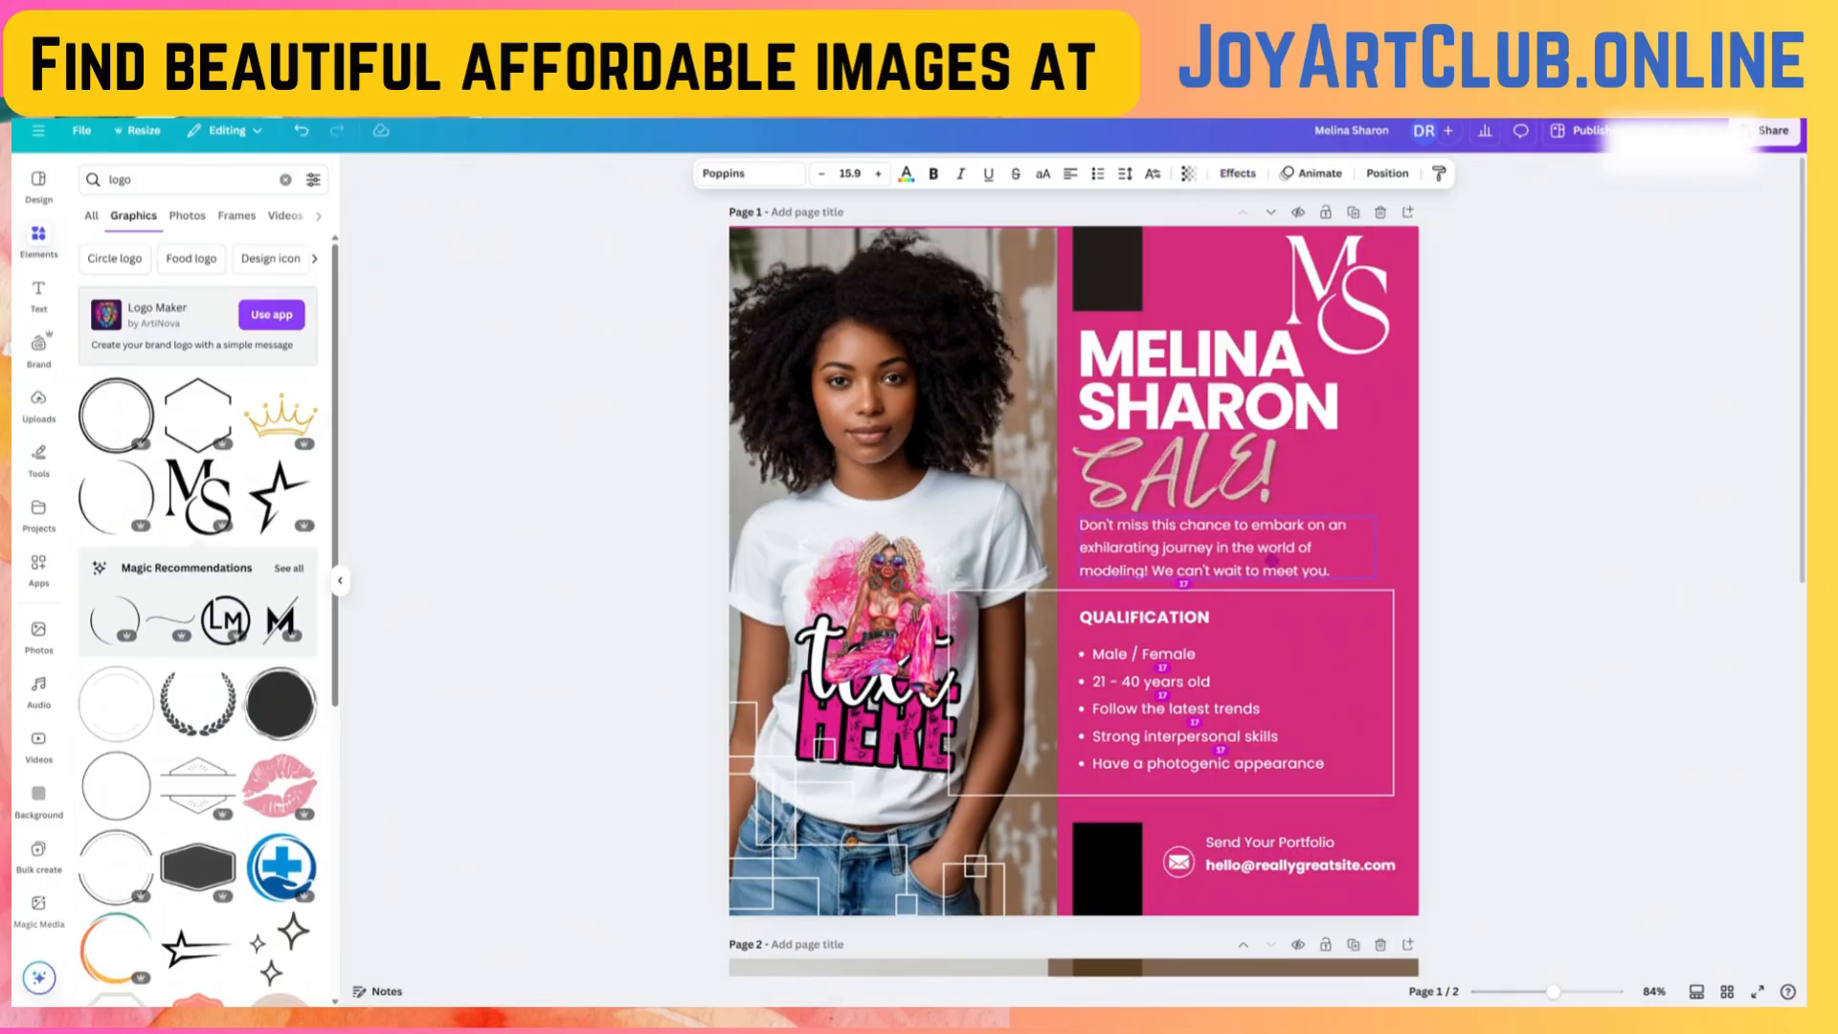
- Retitle the QUALIFICATION heading to ALL TSHIRTS 50% OFF
left_click(1124, 634)
left_click(1121, 628)
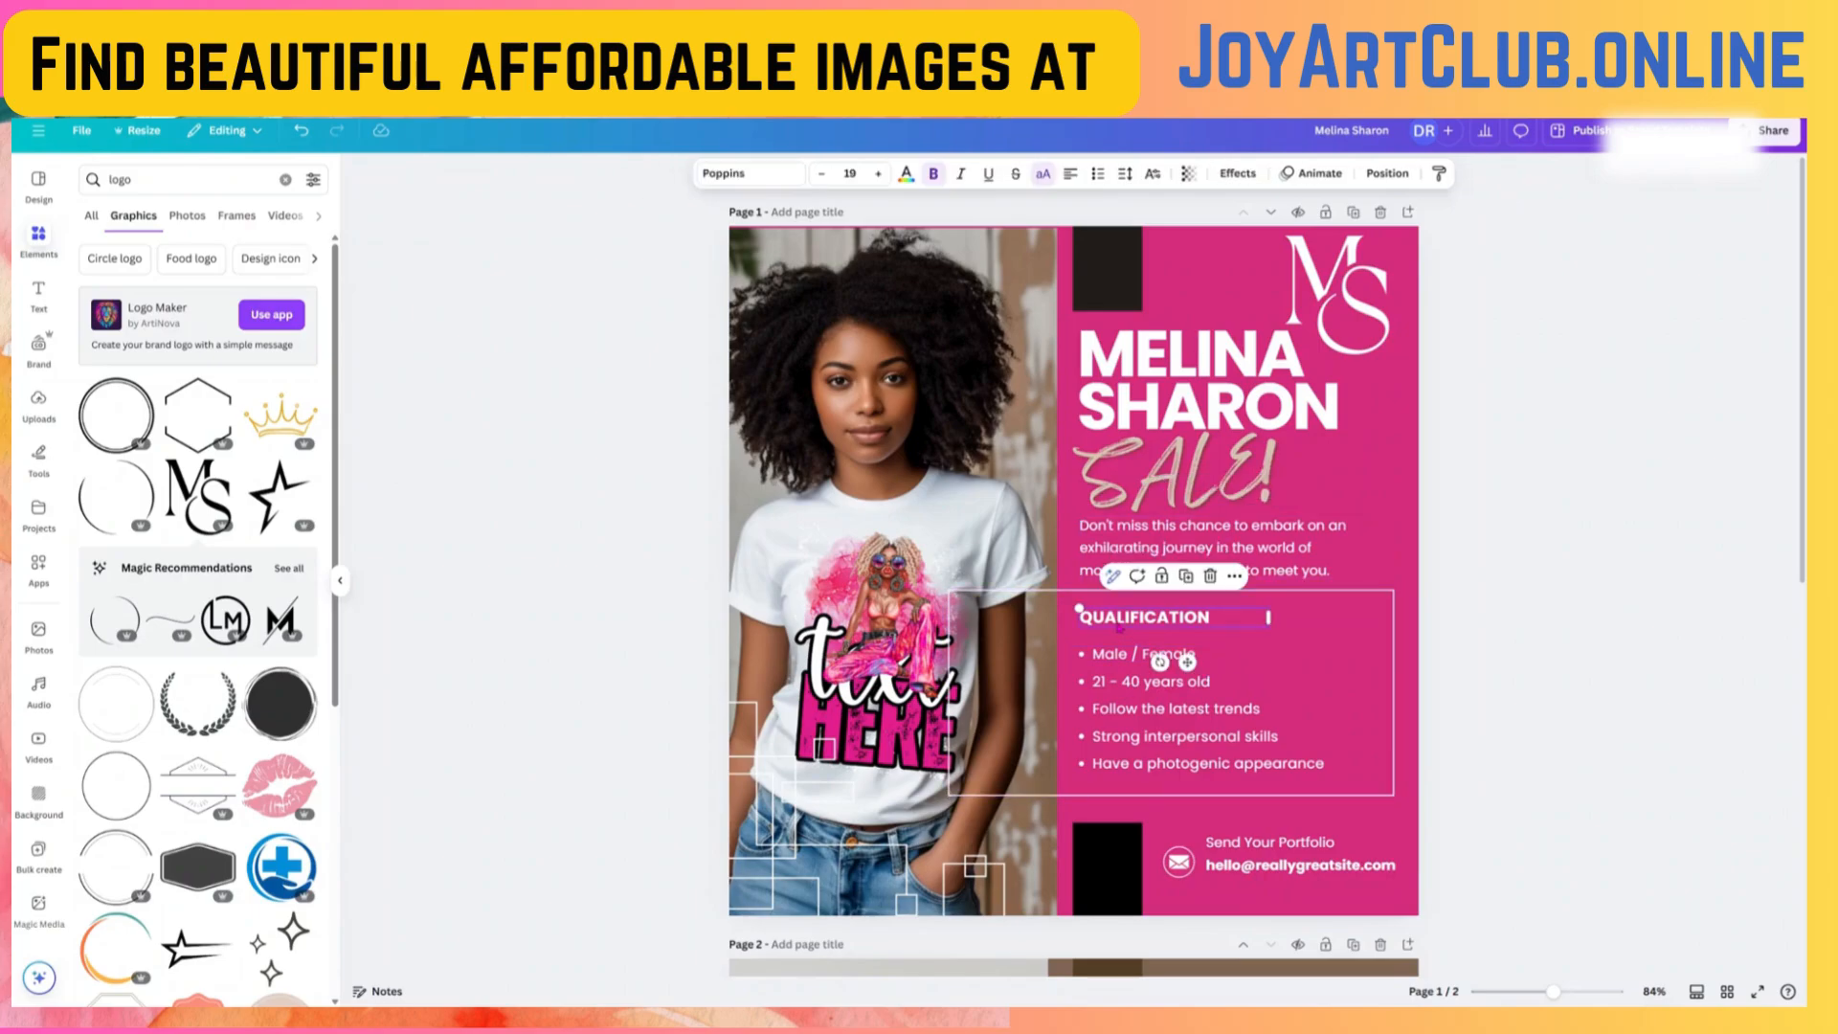
double_click(1111, 619)
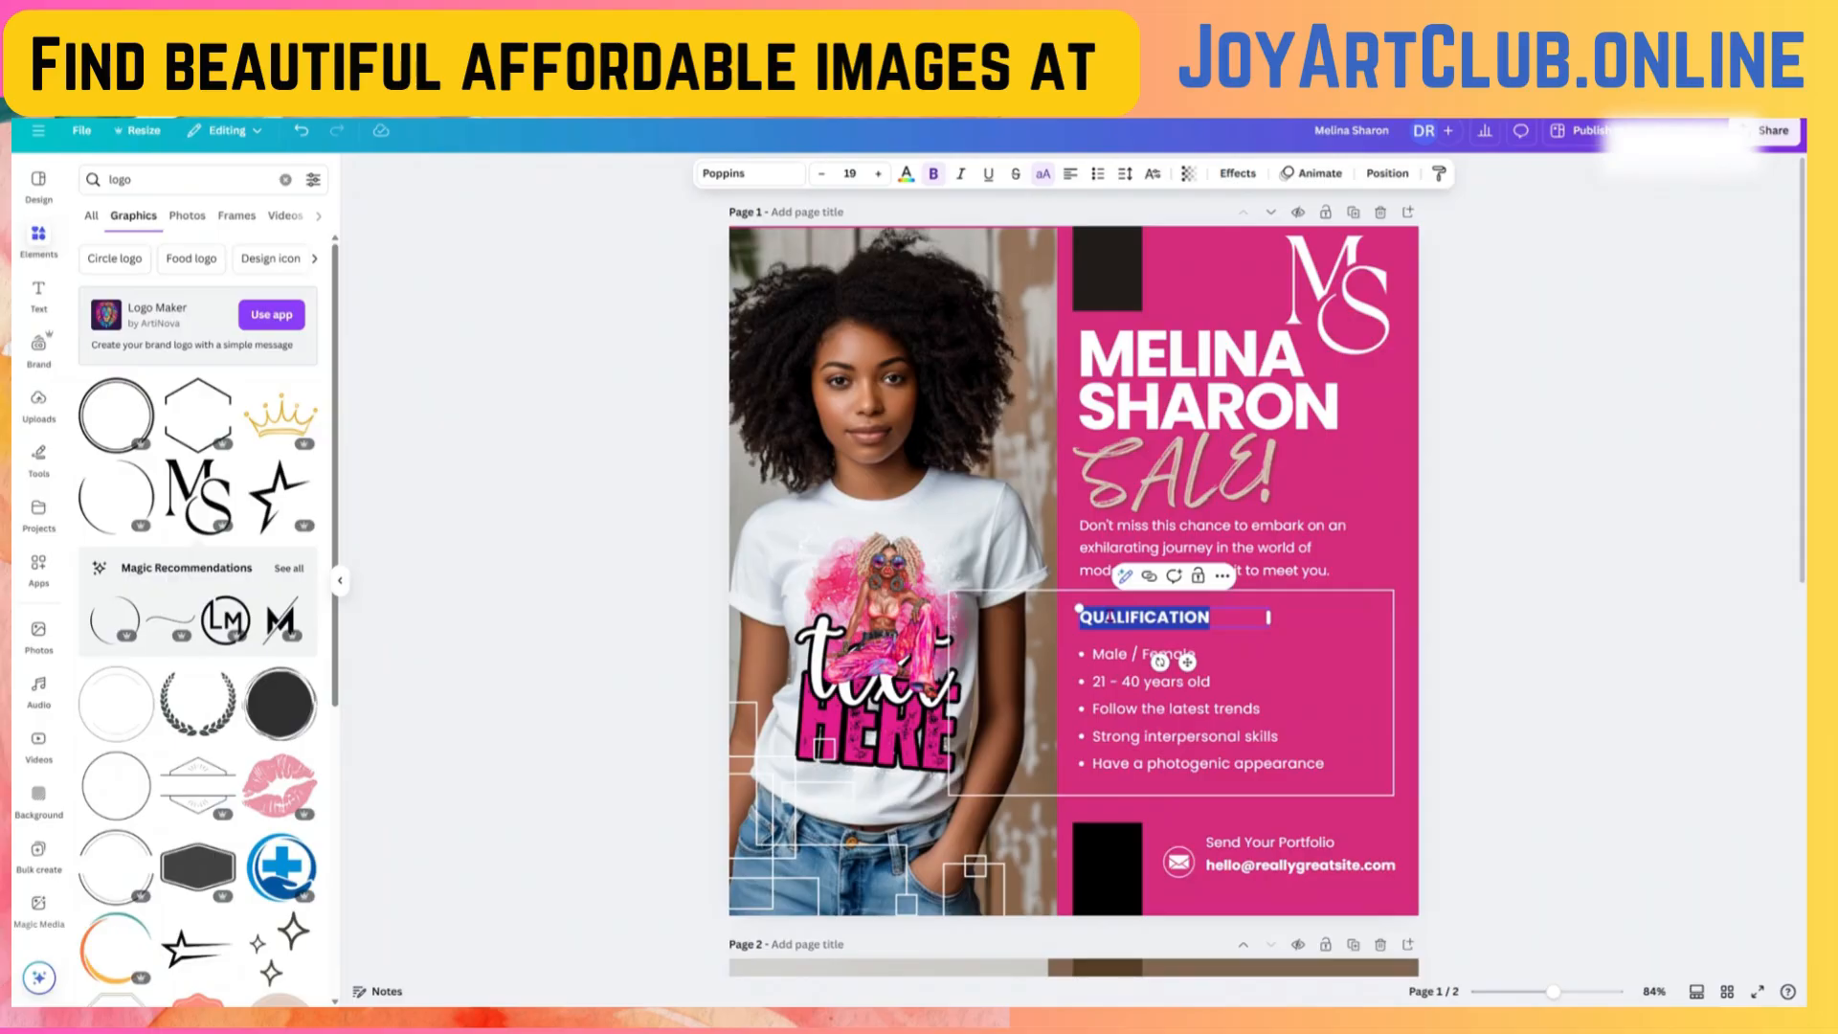
type("TSHIRT")
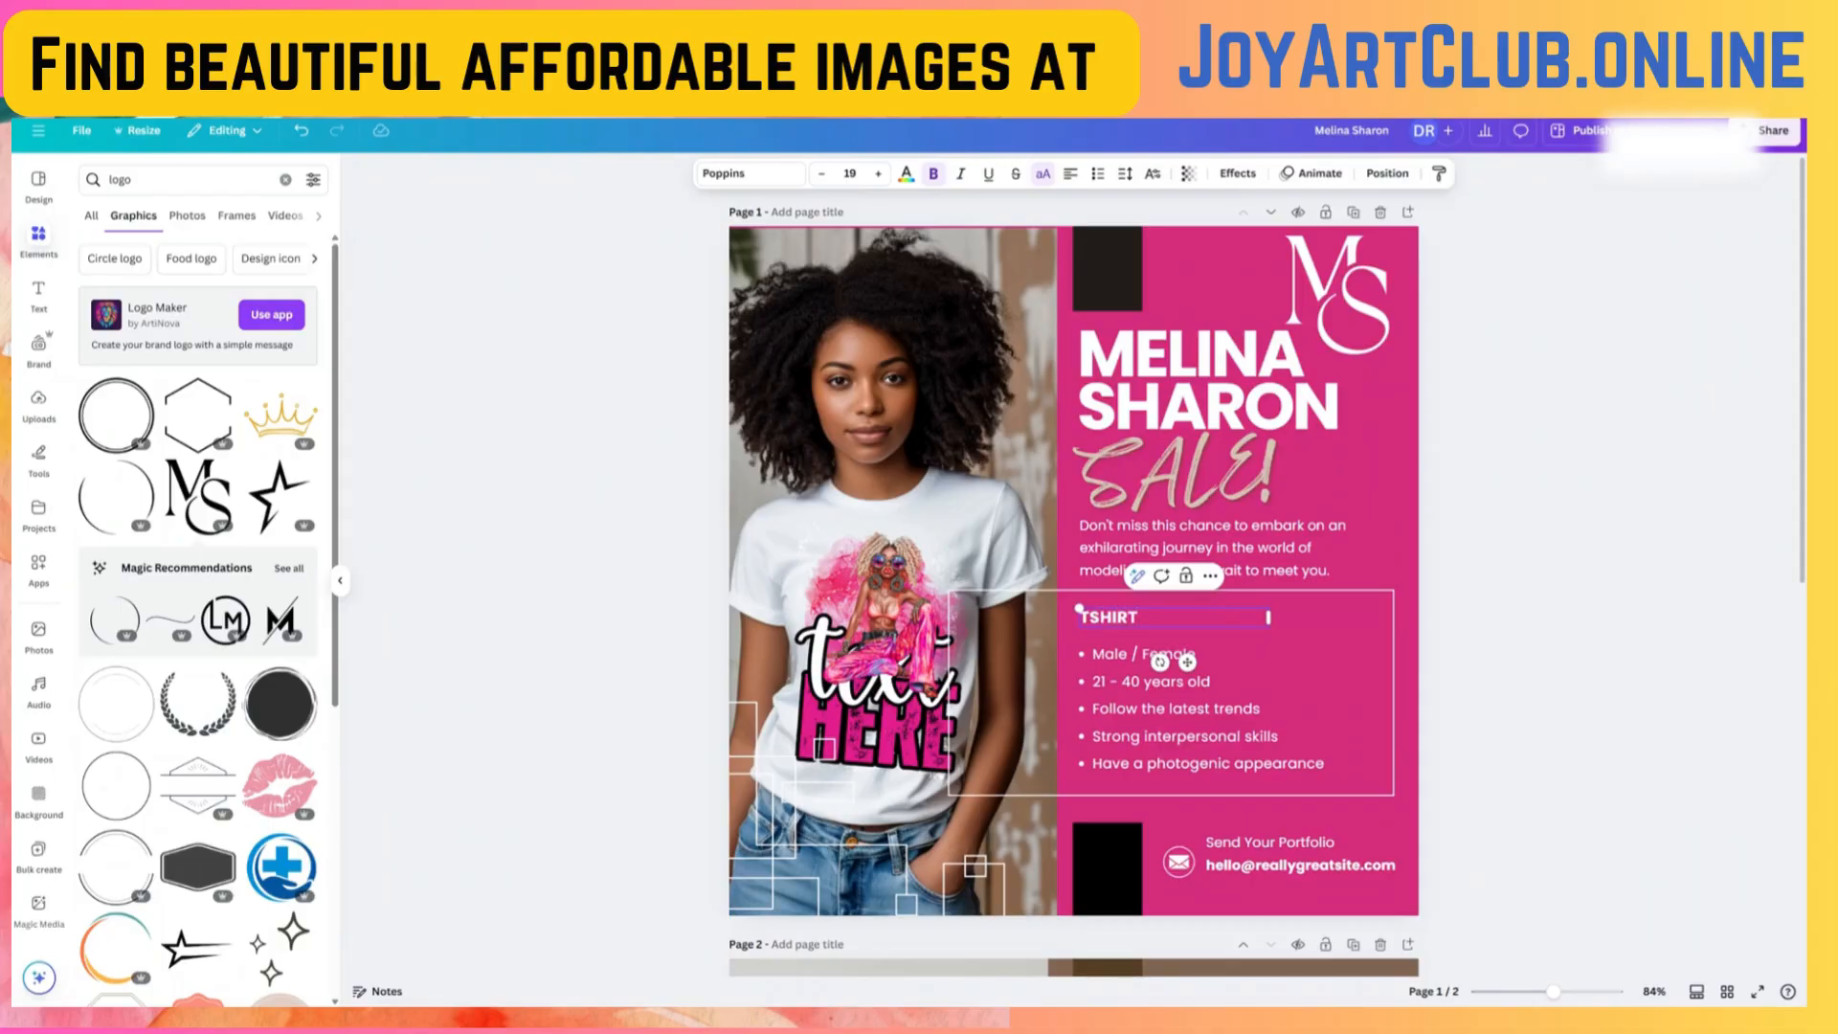
key("BackSpace")
key("BackSpace")
key("BackSpace")
key("BackSpace")
type("ALL TSHIRTS")
type(" ON SALE")
key("BackSpace")
key("BackSpace")
key("BackSpace")
key("BackSpace")
key("BackSpace")
key("BackSpace")
type("50% O")
key("BackSpace")
key("BackSpace")
key("BackSpace")
type("5OF% OF")
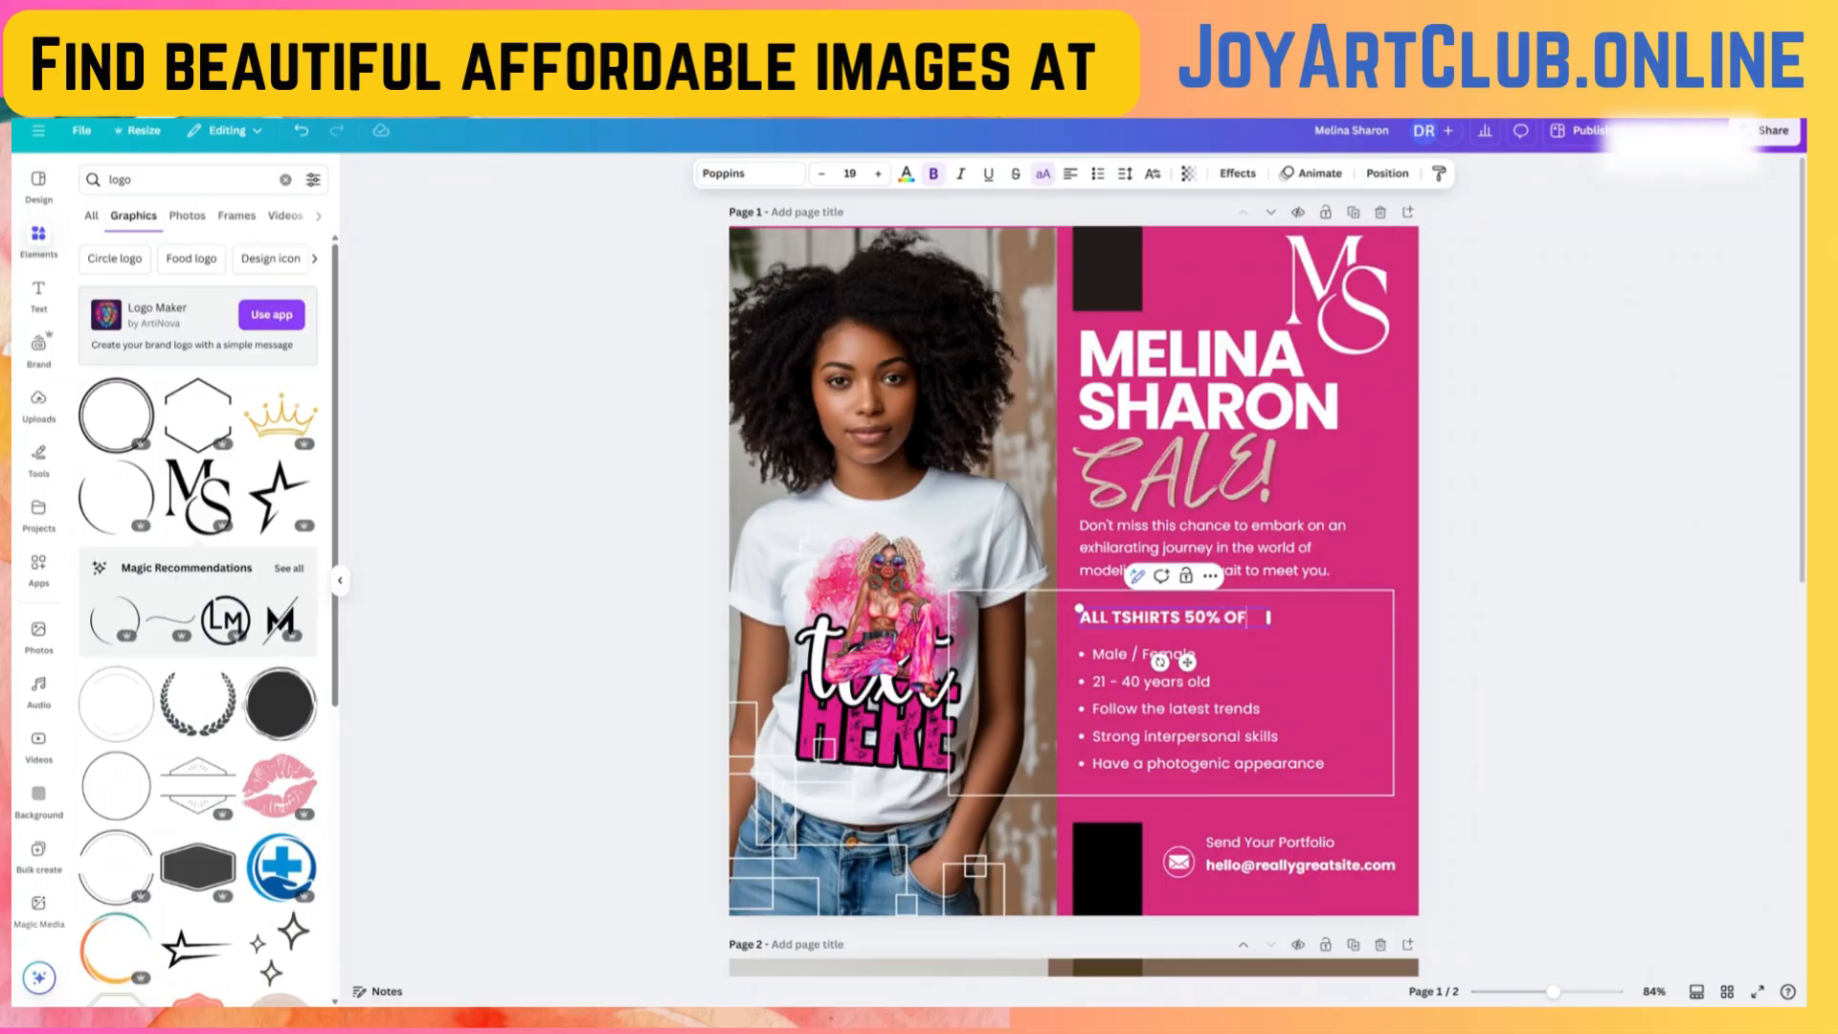
- Delete all five bullet lines, from Have a photogenic appearance up to Male / Female
left_click(1149, 685)
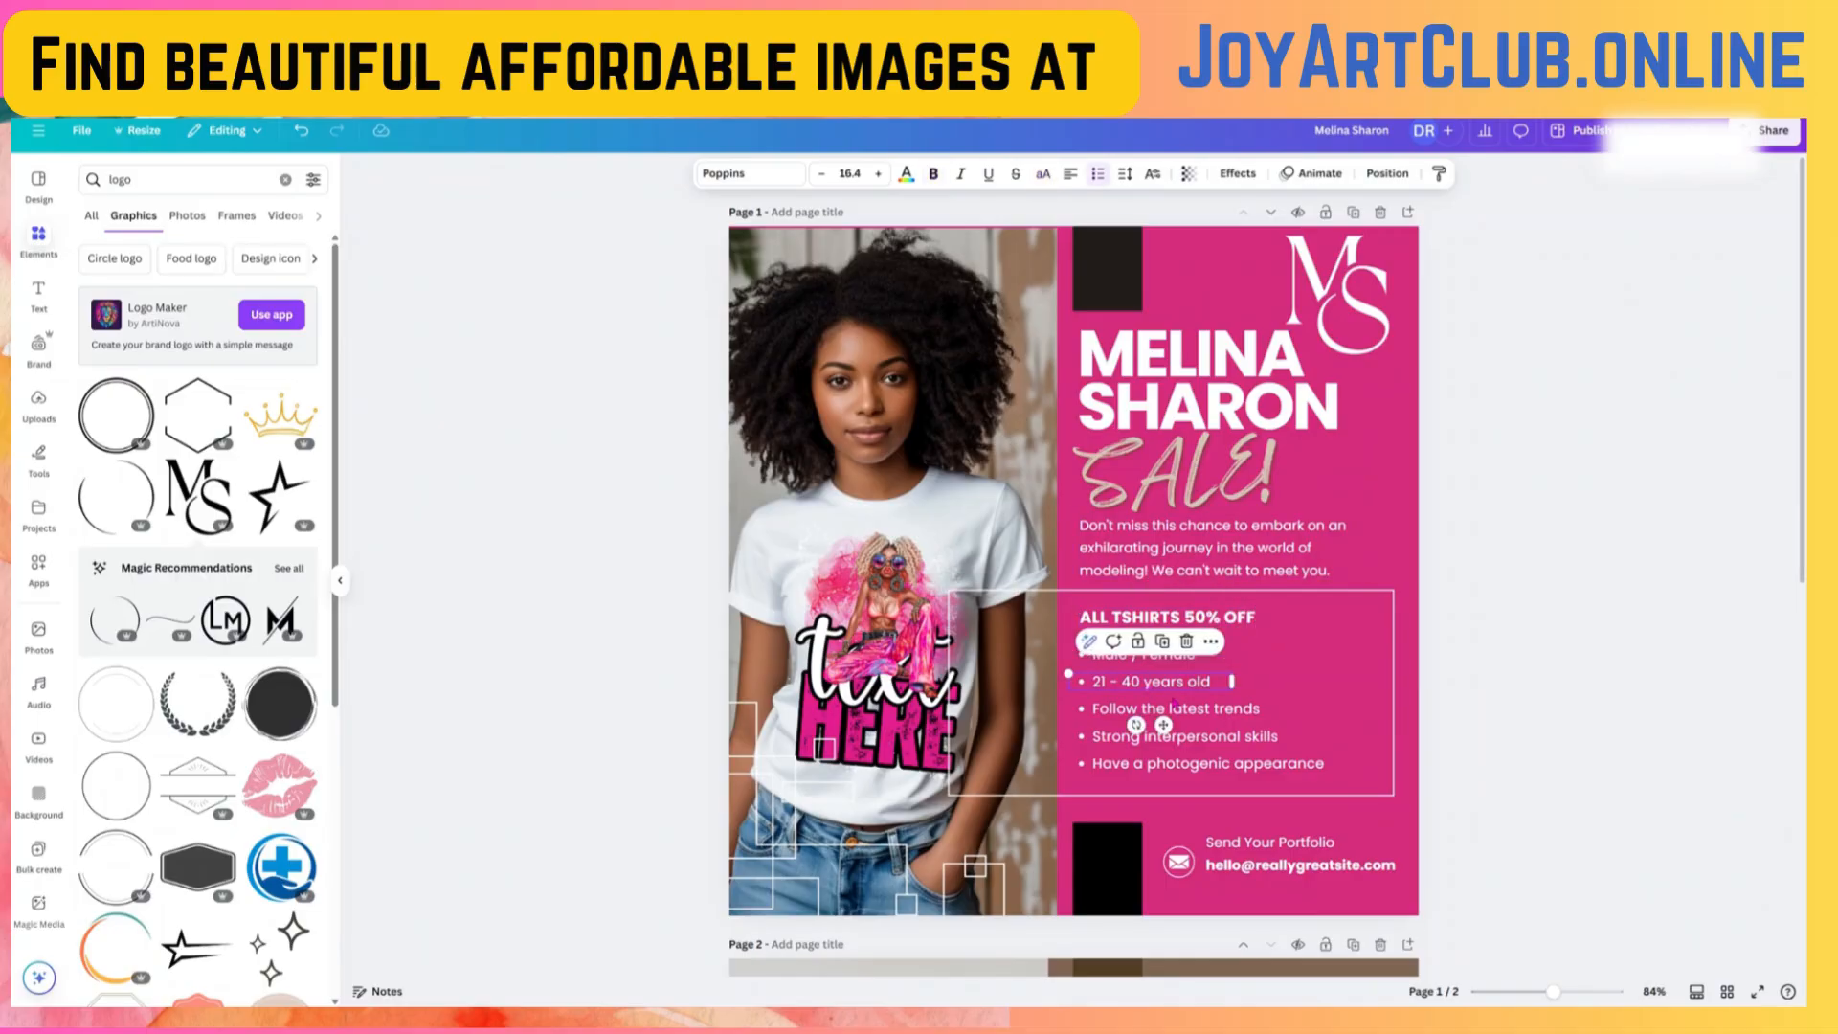
left_click(1319, 765)
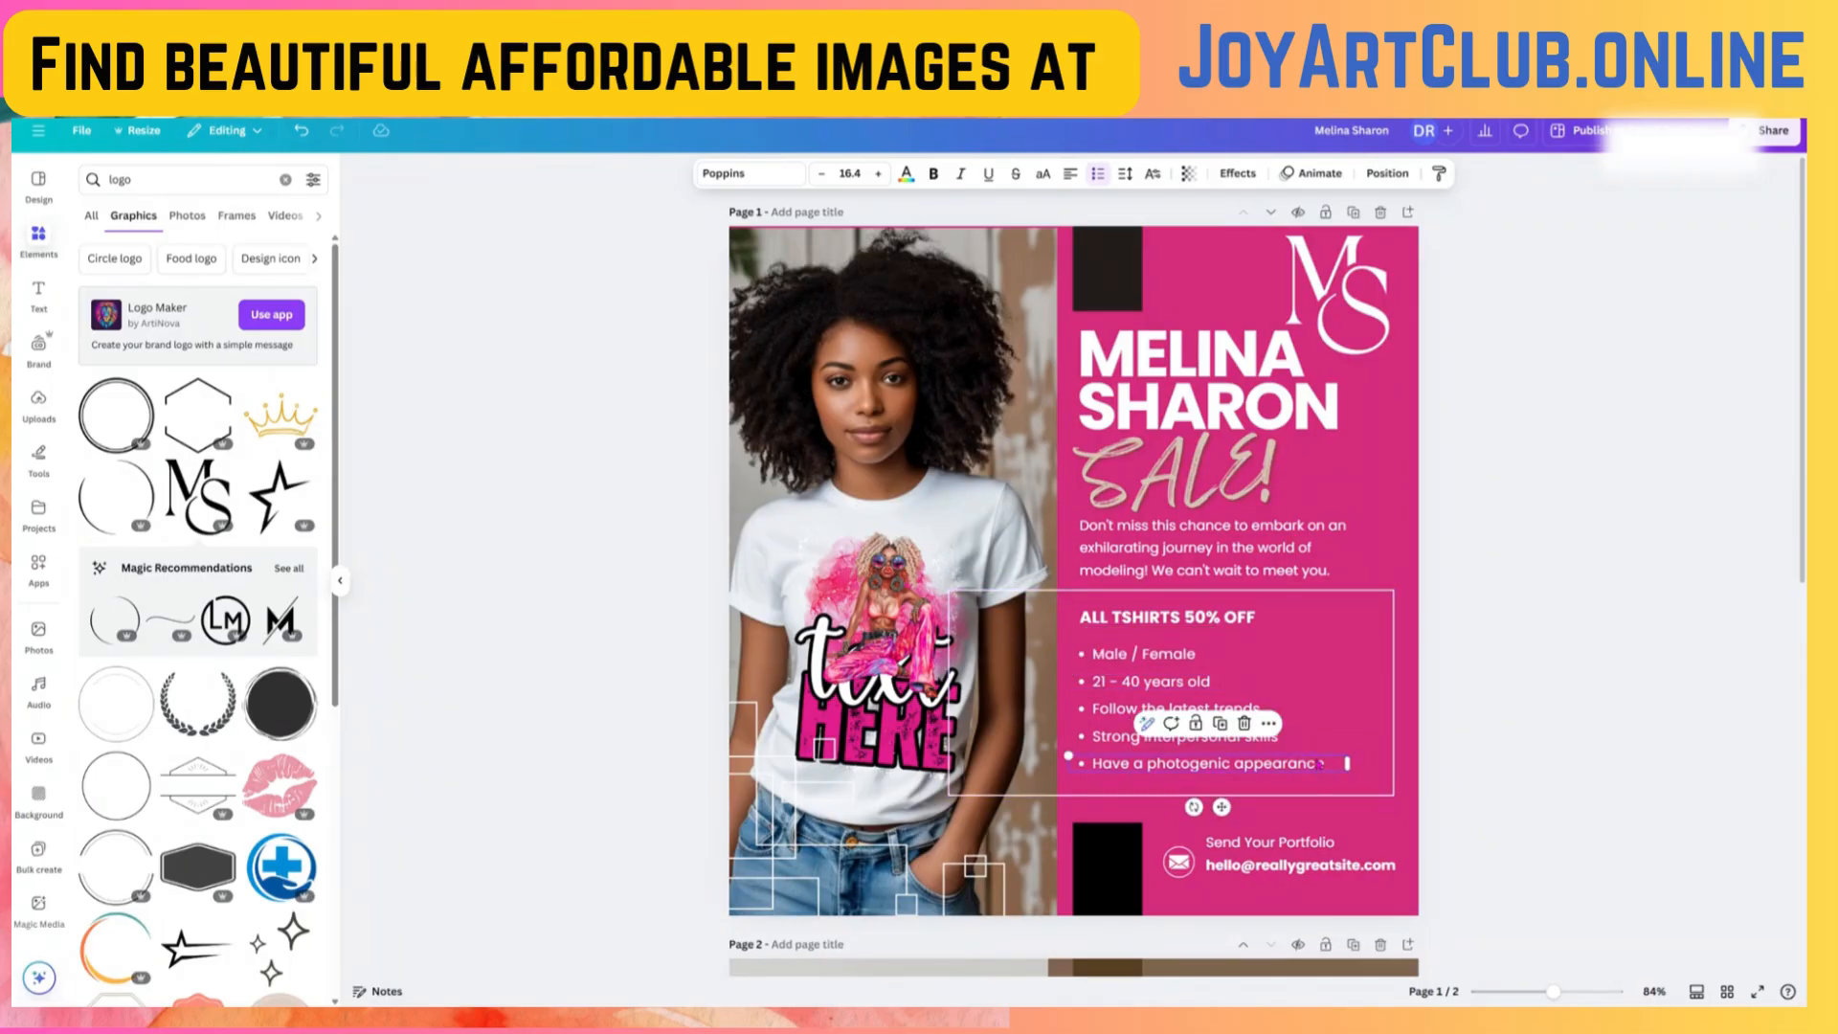
key("Delete")
left_click(1187, 735)
key("Delete")
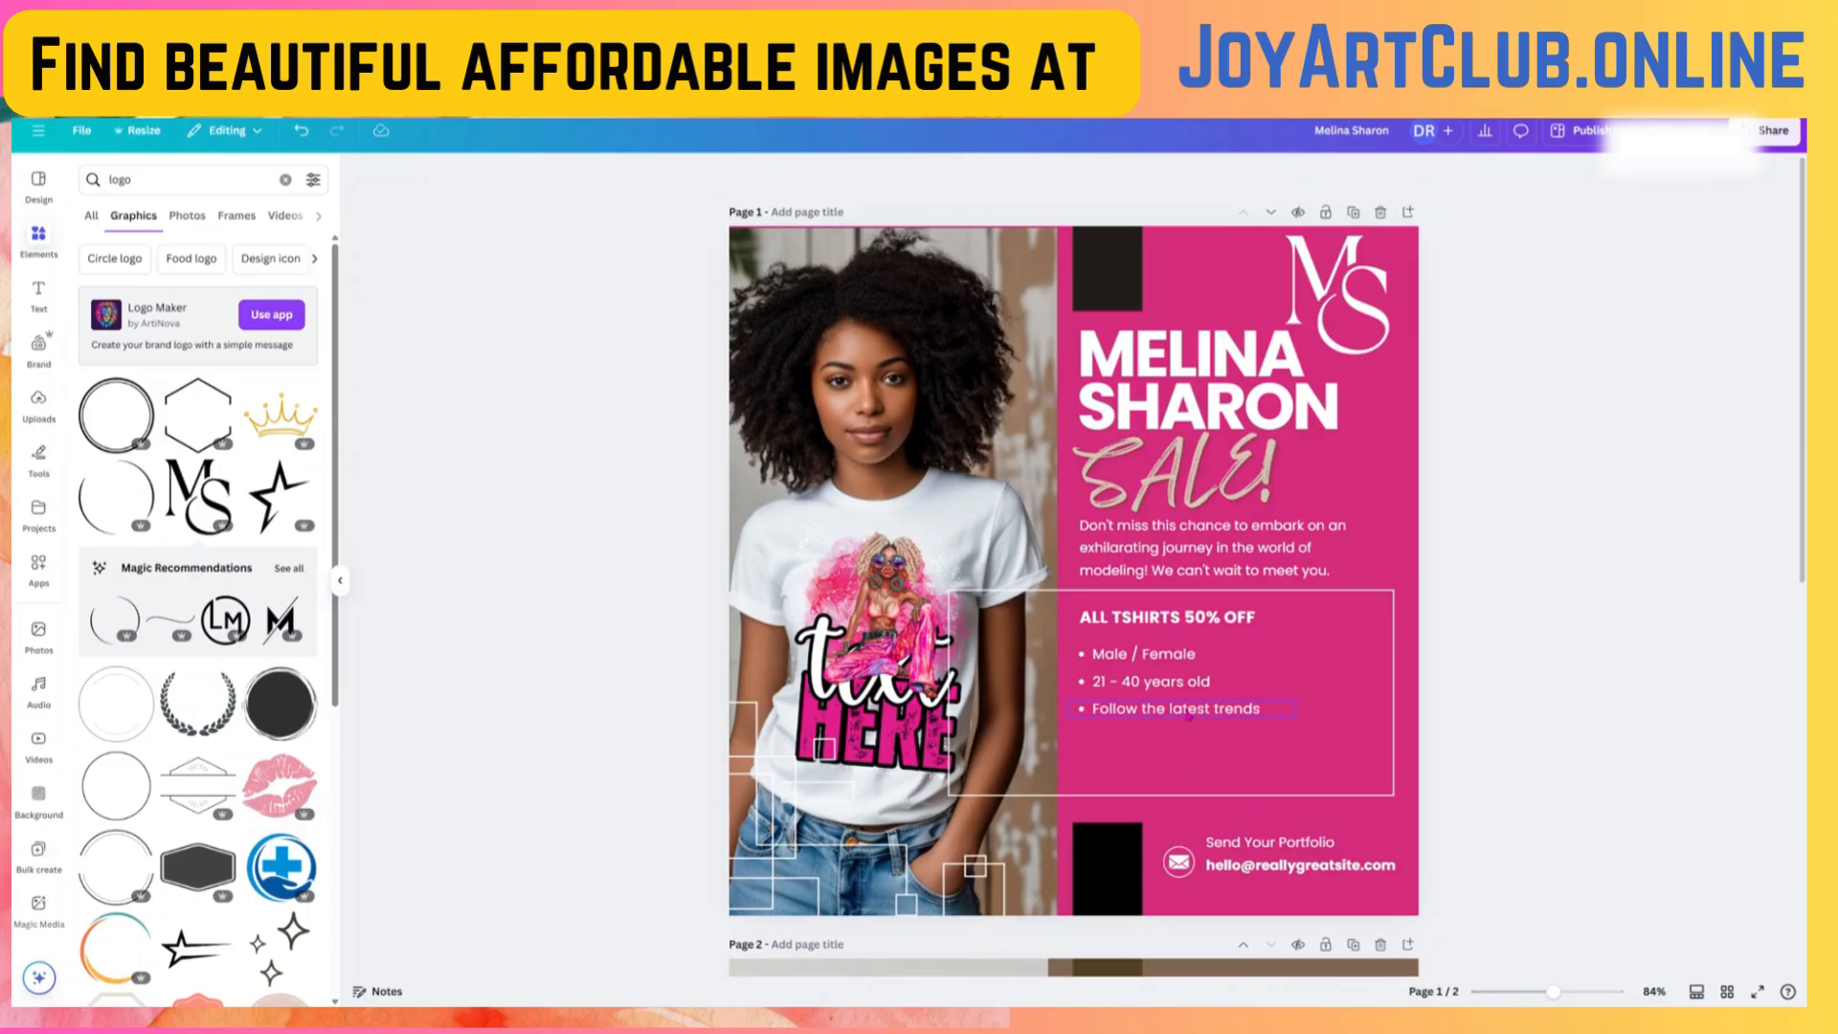
left_click(1188, 709)
key("Delete")
left_click(1149, 682)
key("Delete")
left_click(1150, 659)
key("Delete")
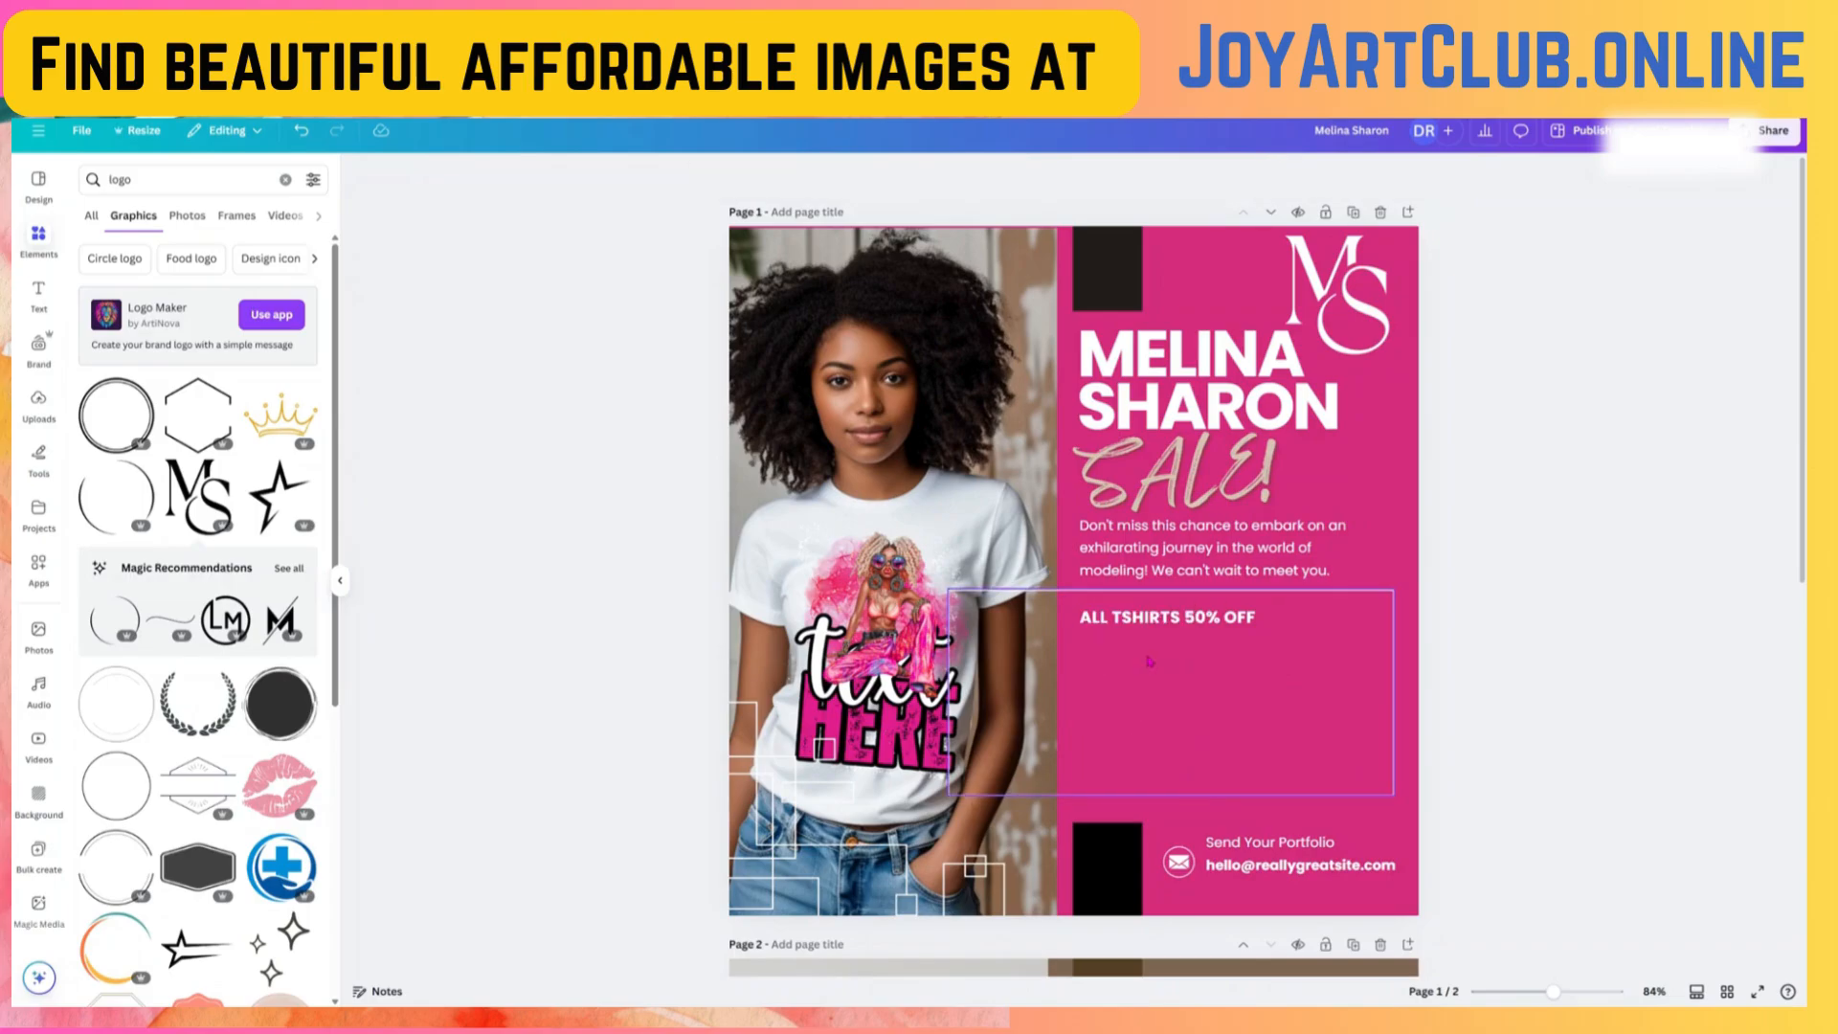
left_click(1272, 689)
- Search graphics for '50 percent' and drag the black brush 50% graphic into the empty box
left_click(1383, 523)
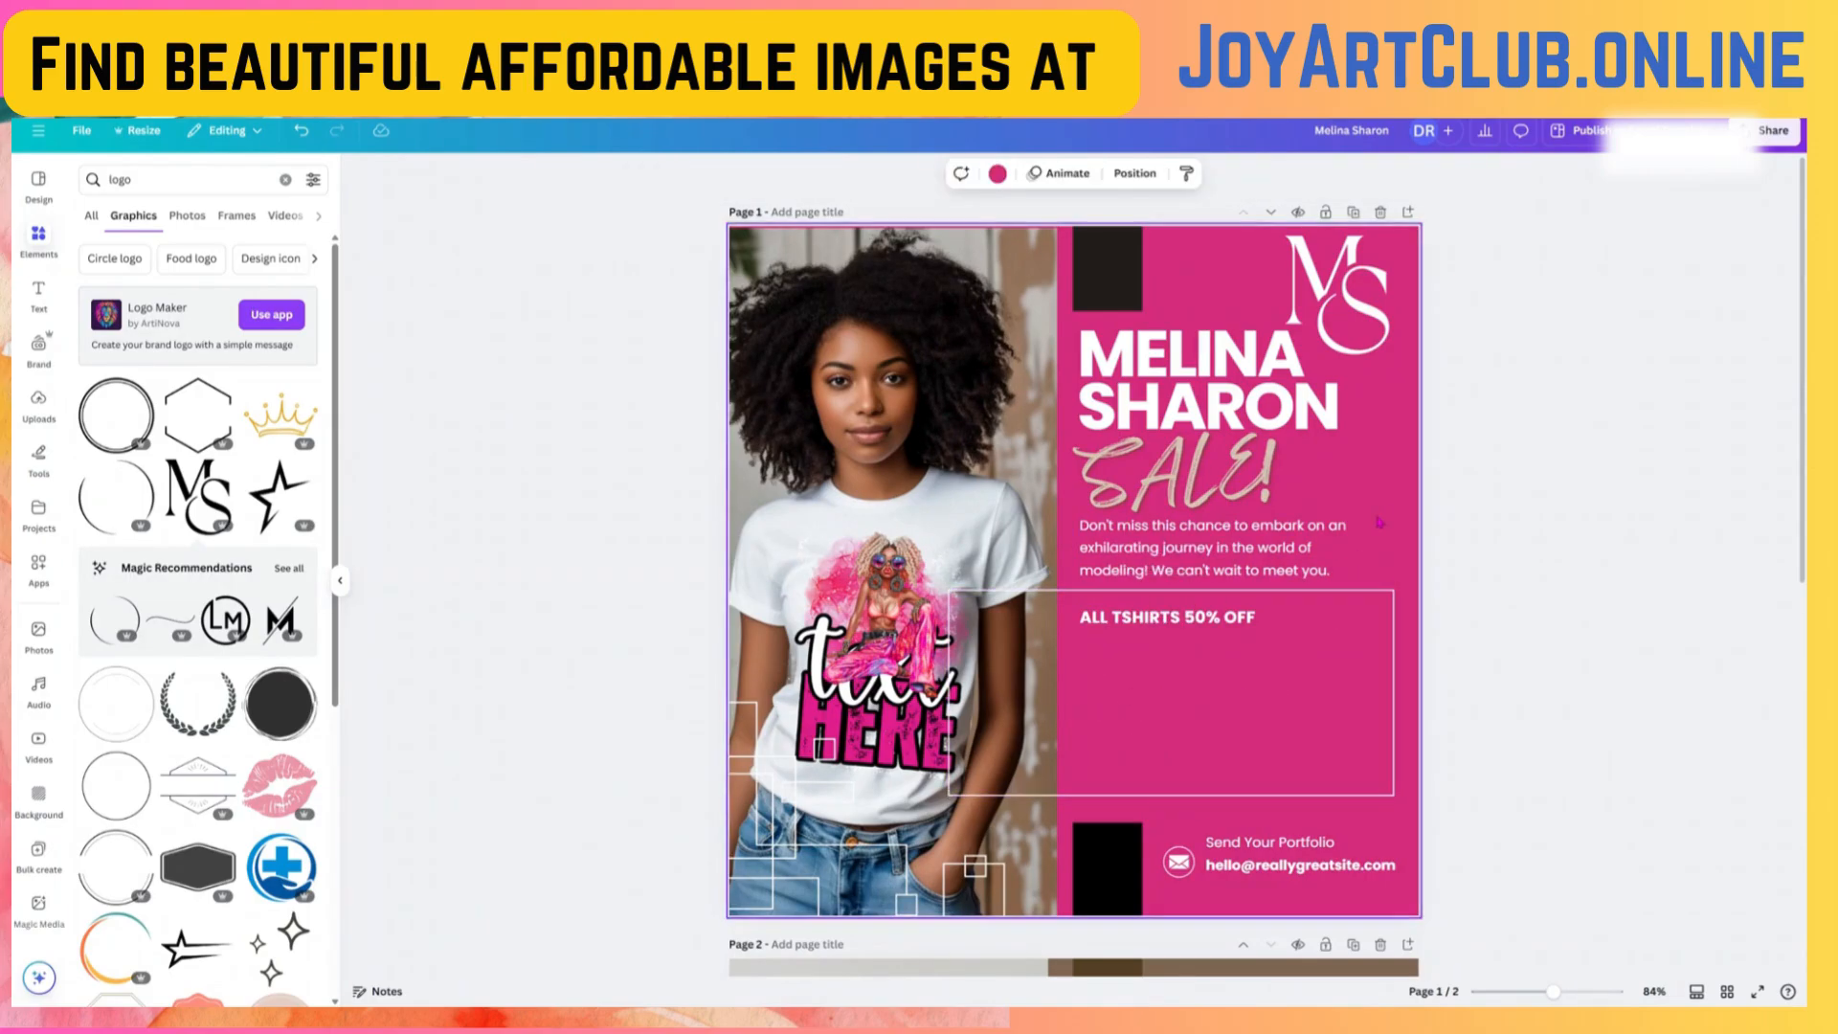
left_click(151, 189)
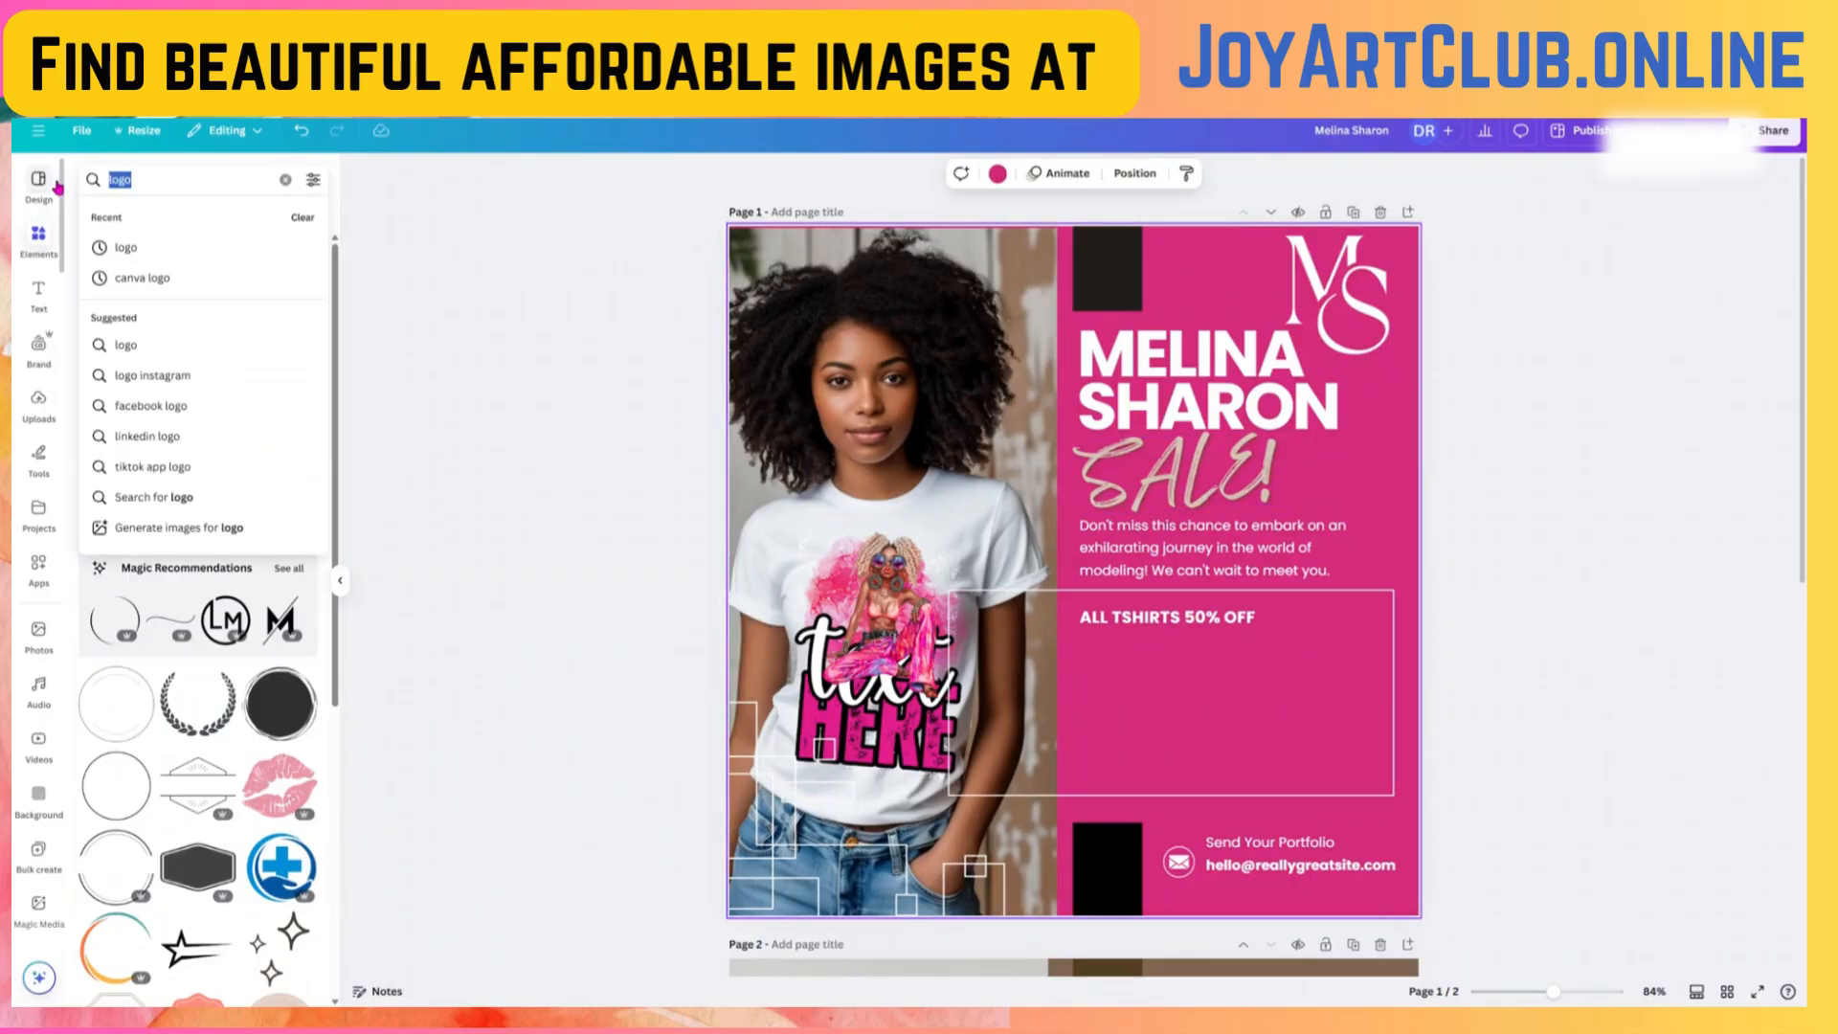
type("50")
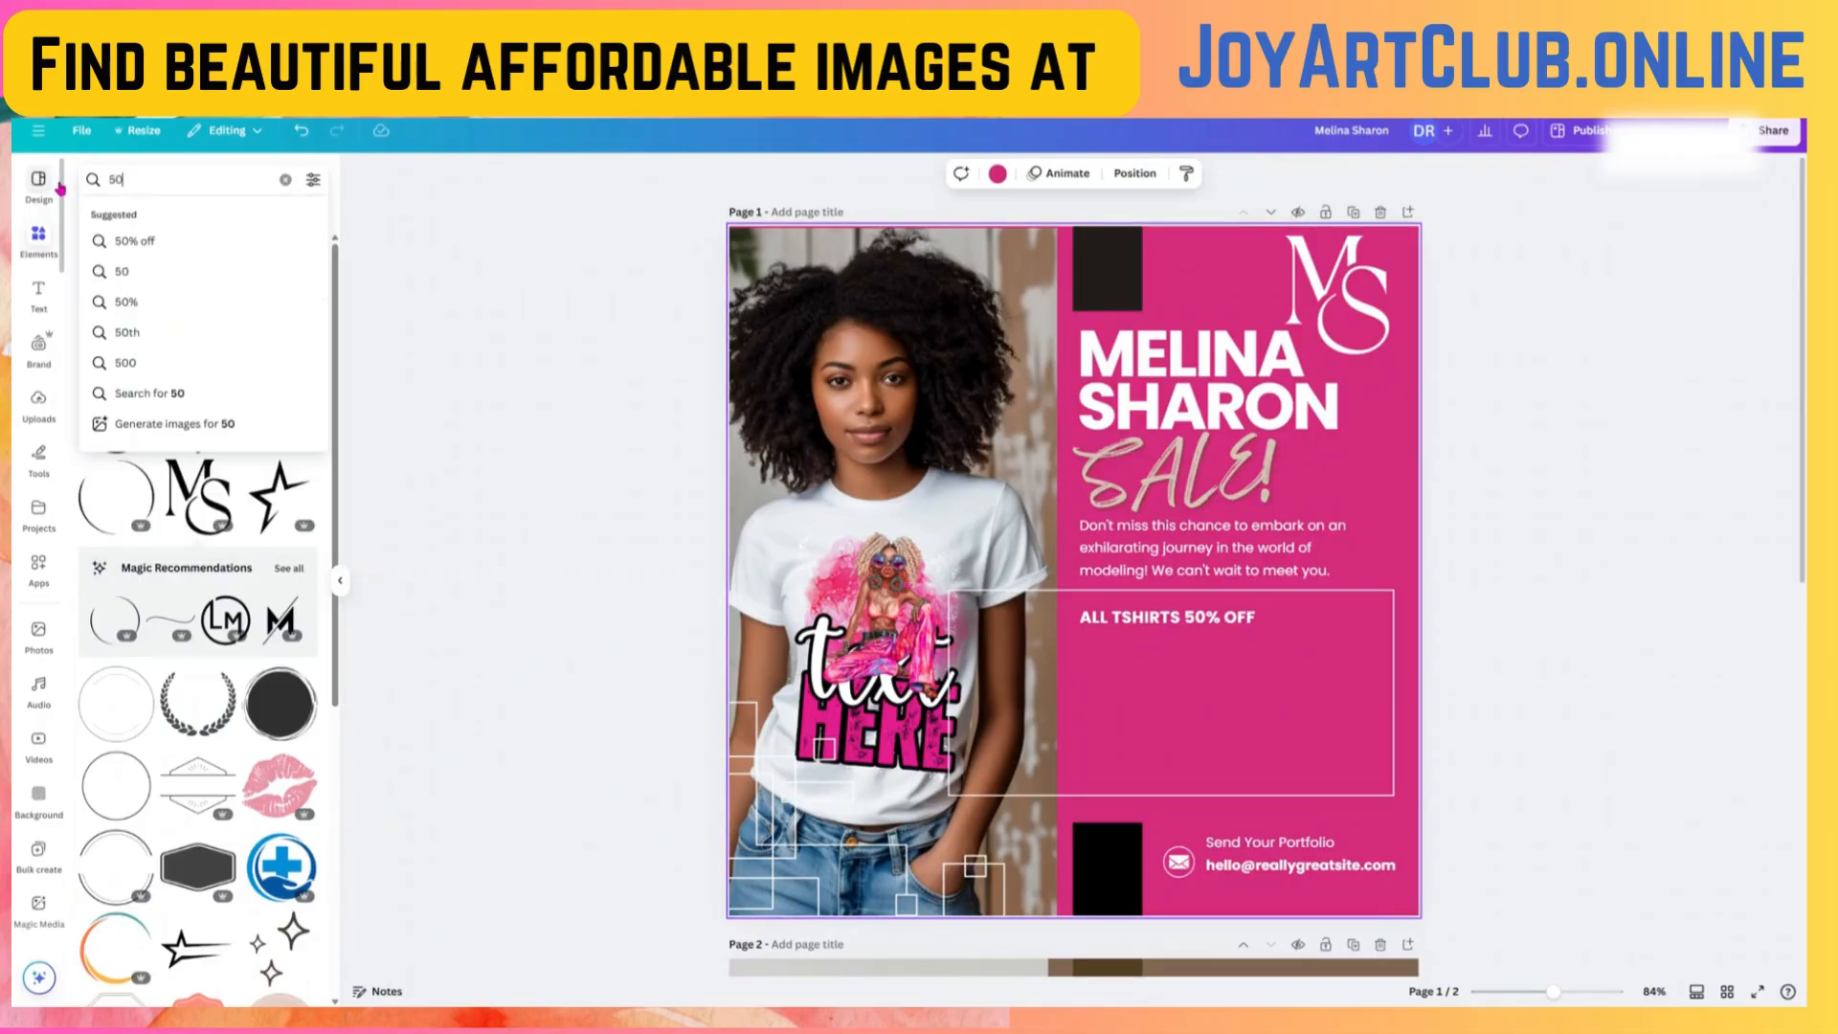
type(" PERCER")
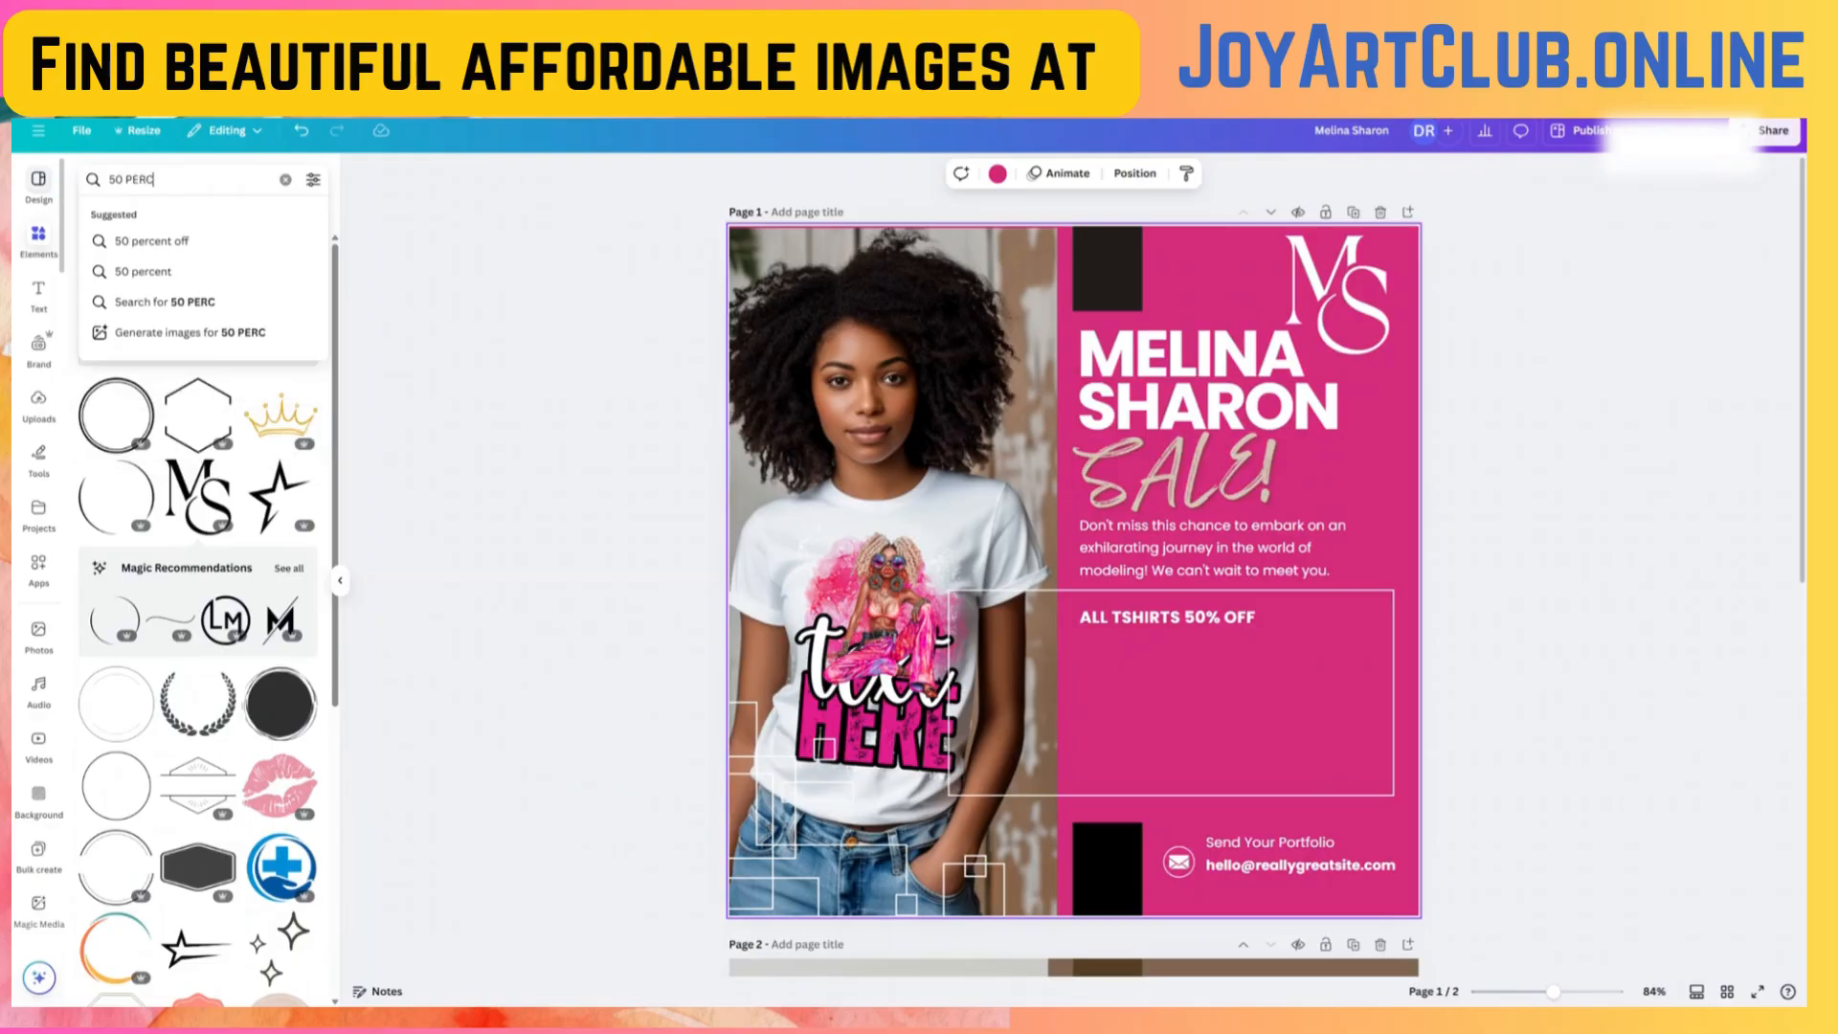
key("BackSpace")
key("Return")
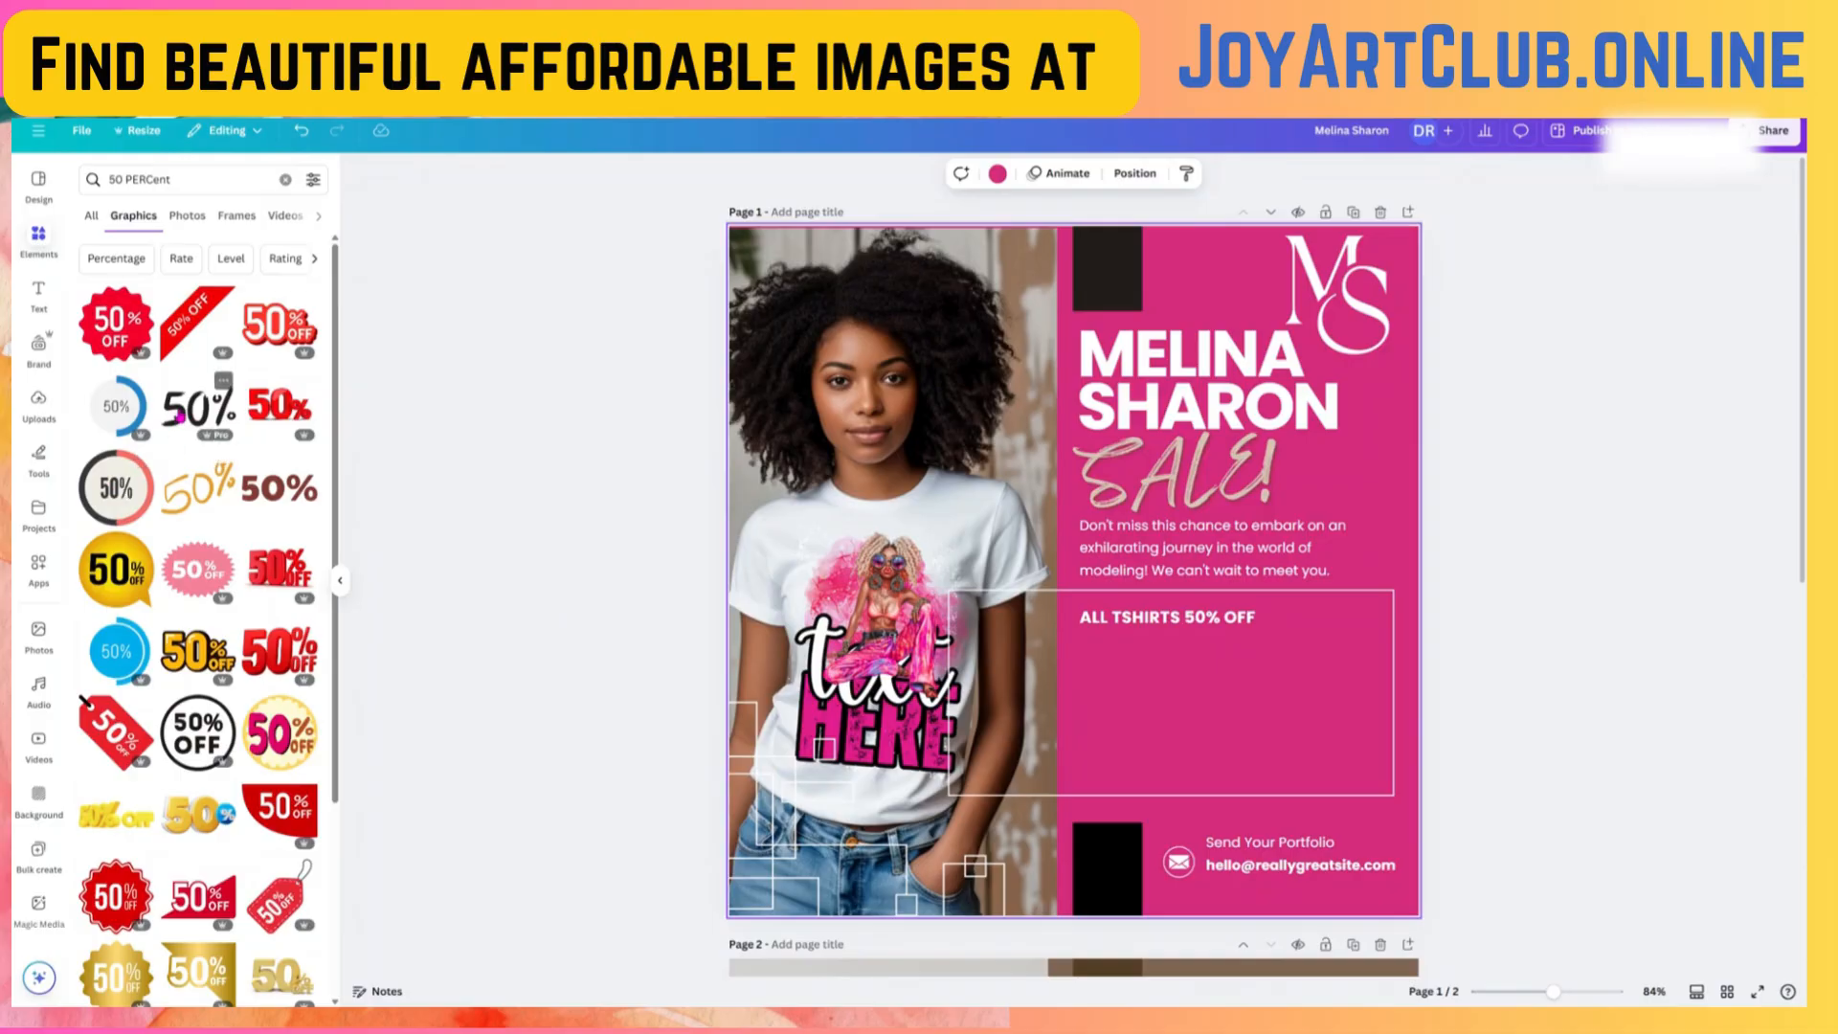
left_click_drag(180, 417, 1122, 705)
left_click(1116, 621)
- Centre the heading over the 50%, reword it ALL TSHIRTS HAVE TO GO!, widen to one line
left_click_drag(1126, 623, 1302, 606)
double_click(1255, 618)
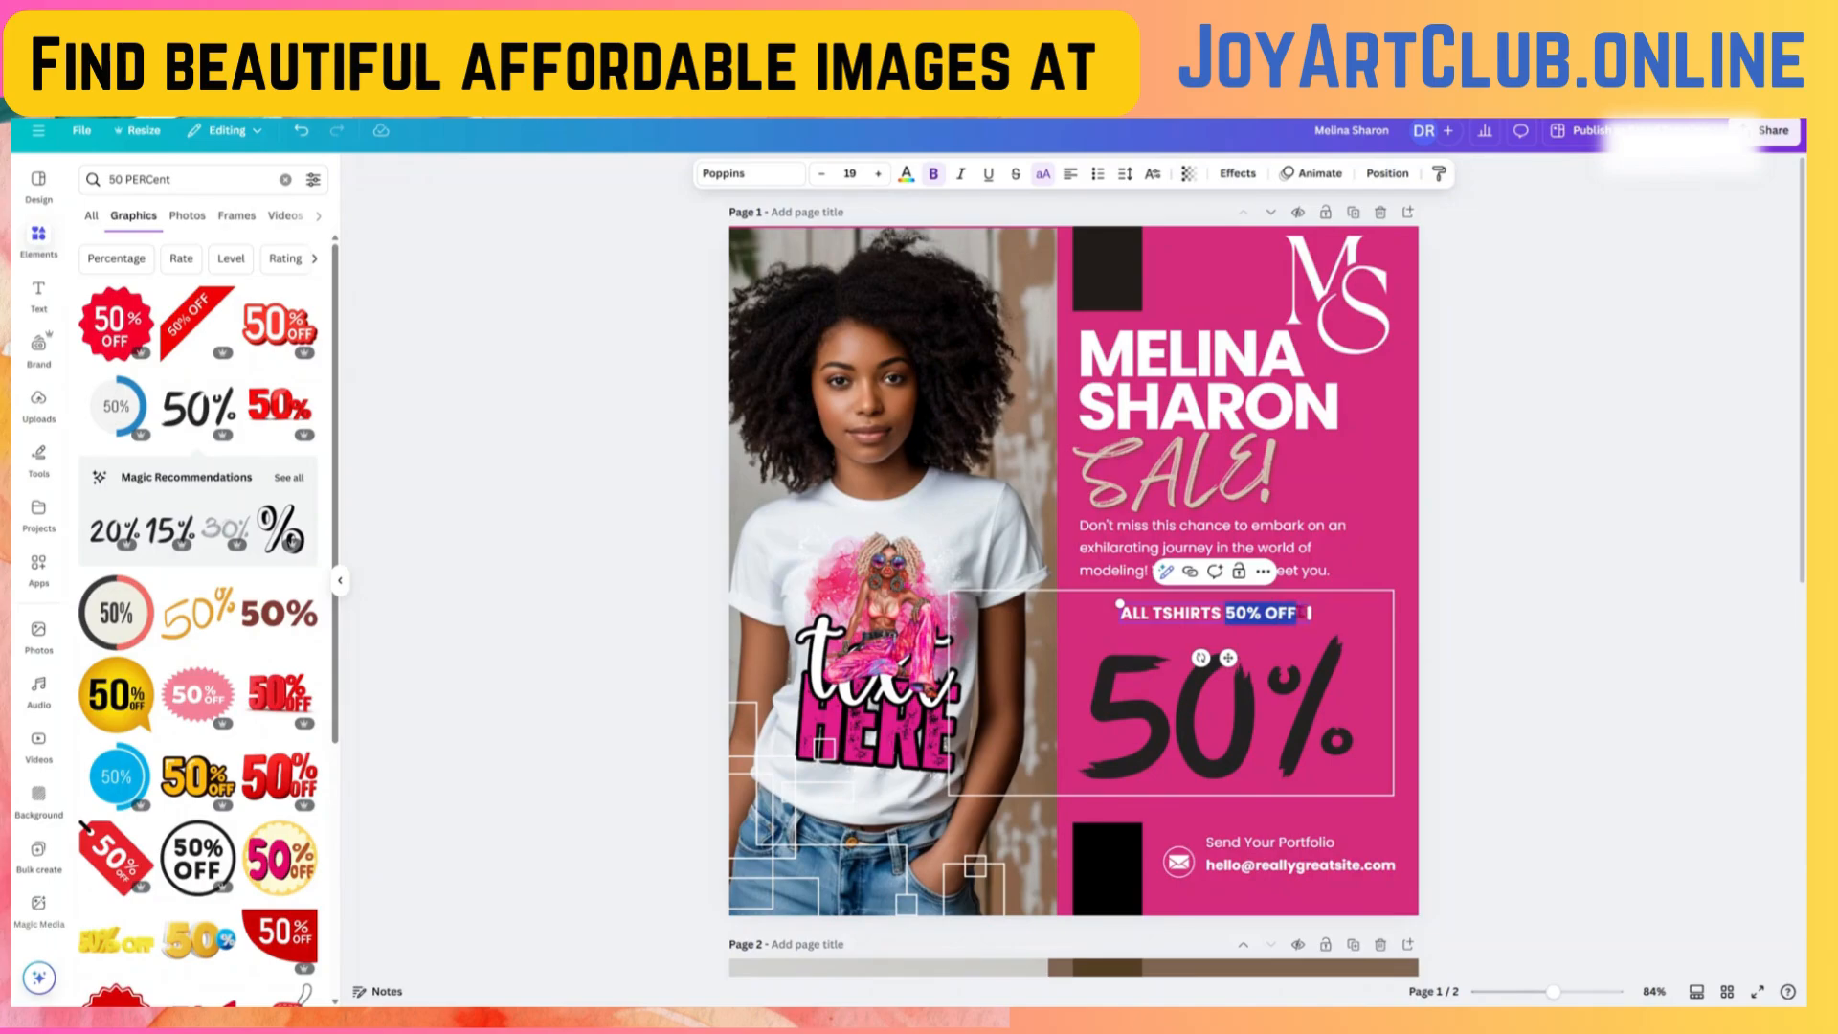
type("HIRTS HAVE TO GO!")
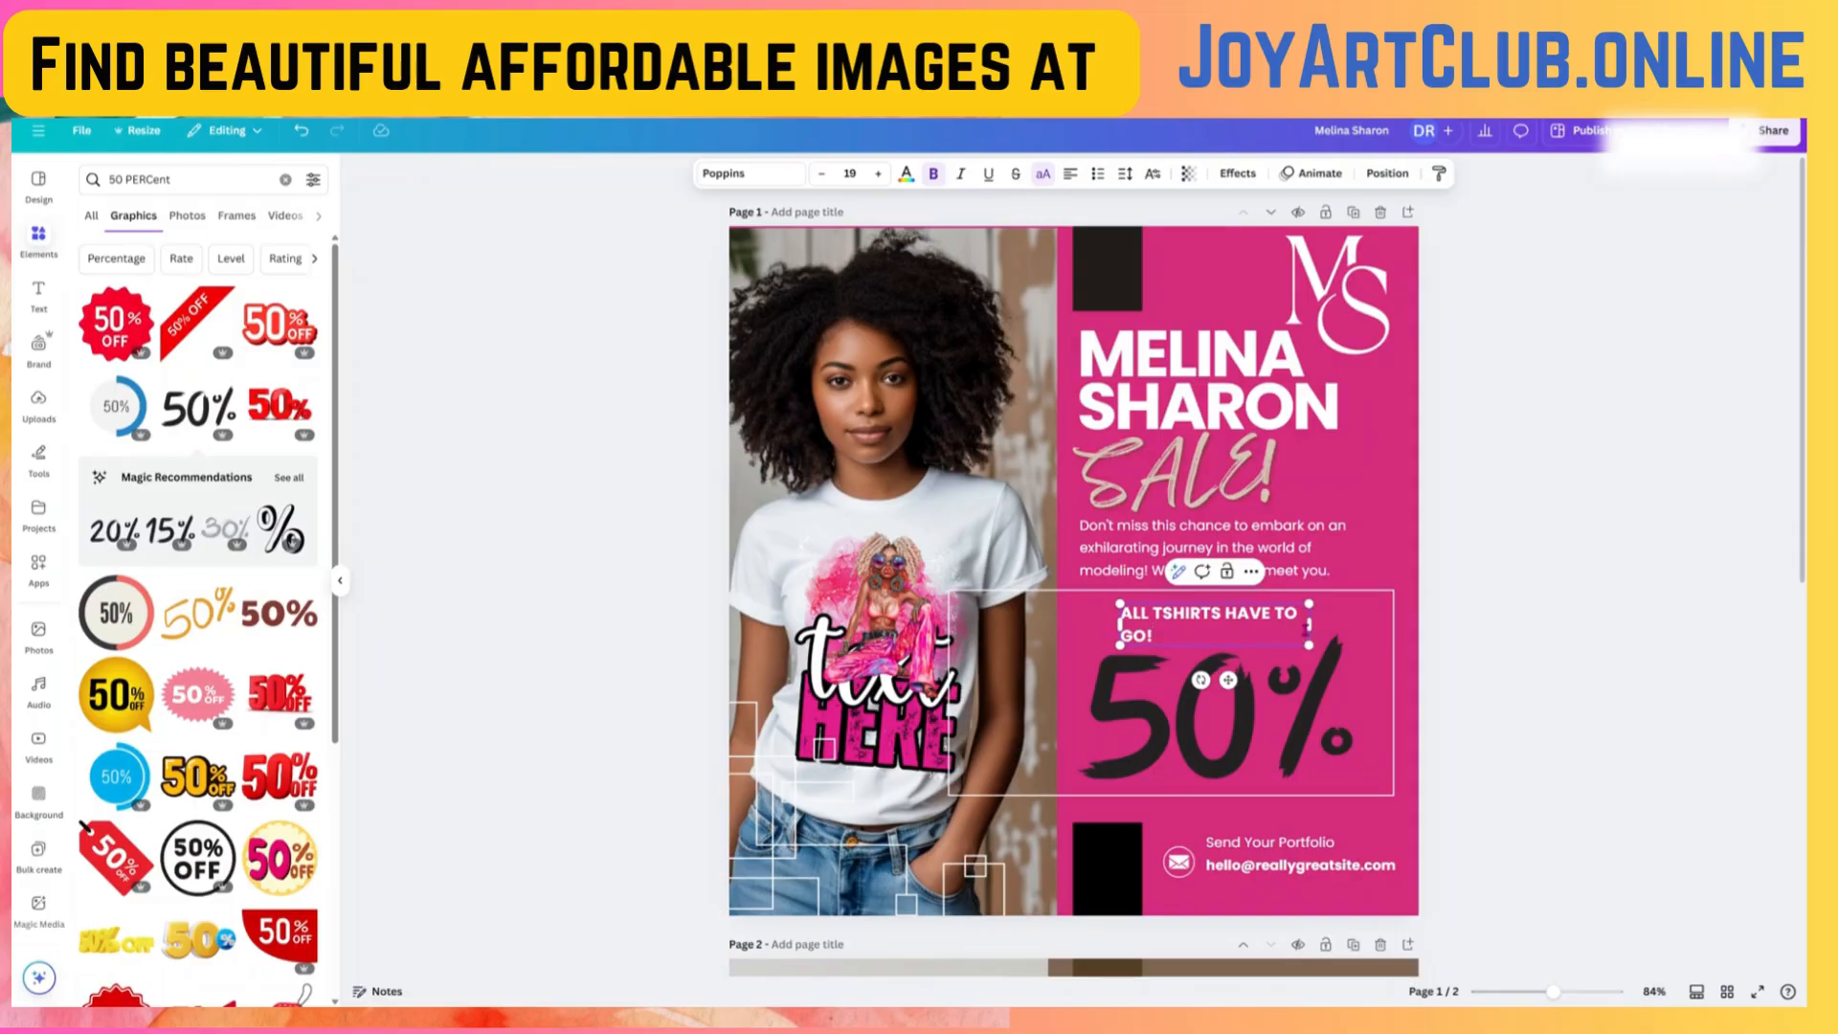
mouse_move(1341, 624)
left_mouse_down()
mouse_move(1379, 627)
mouse_move(1352, 618)
left_mouse_up()
left_click(1426, 637)
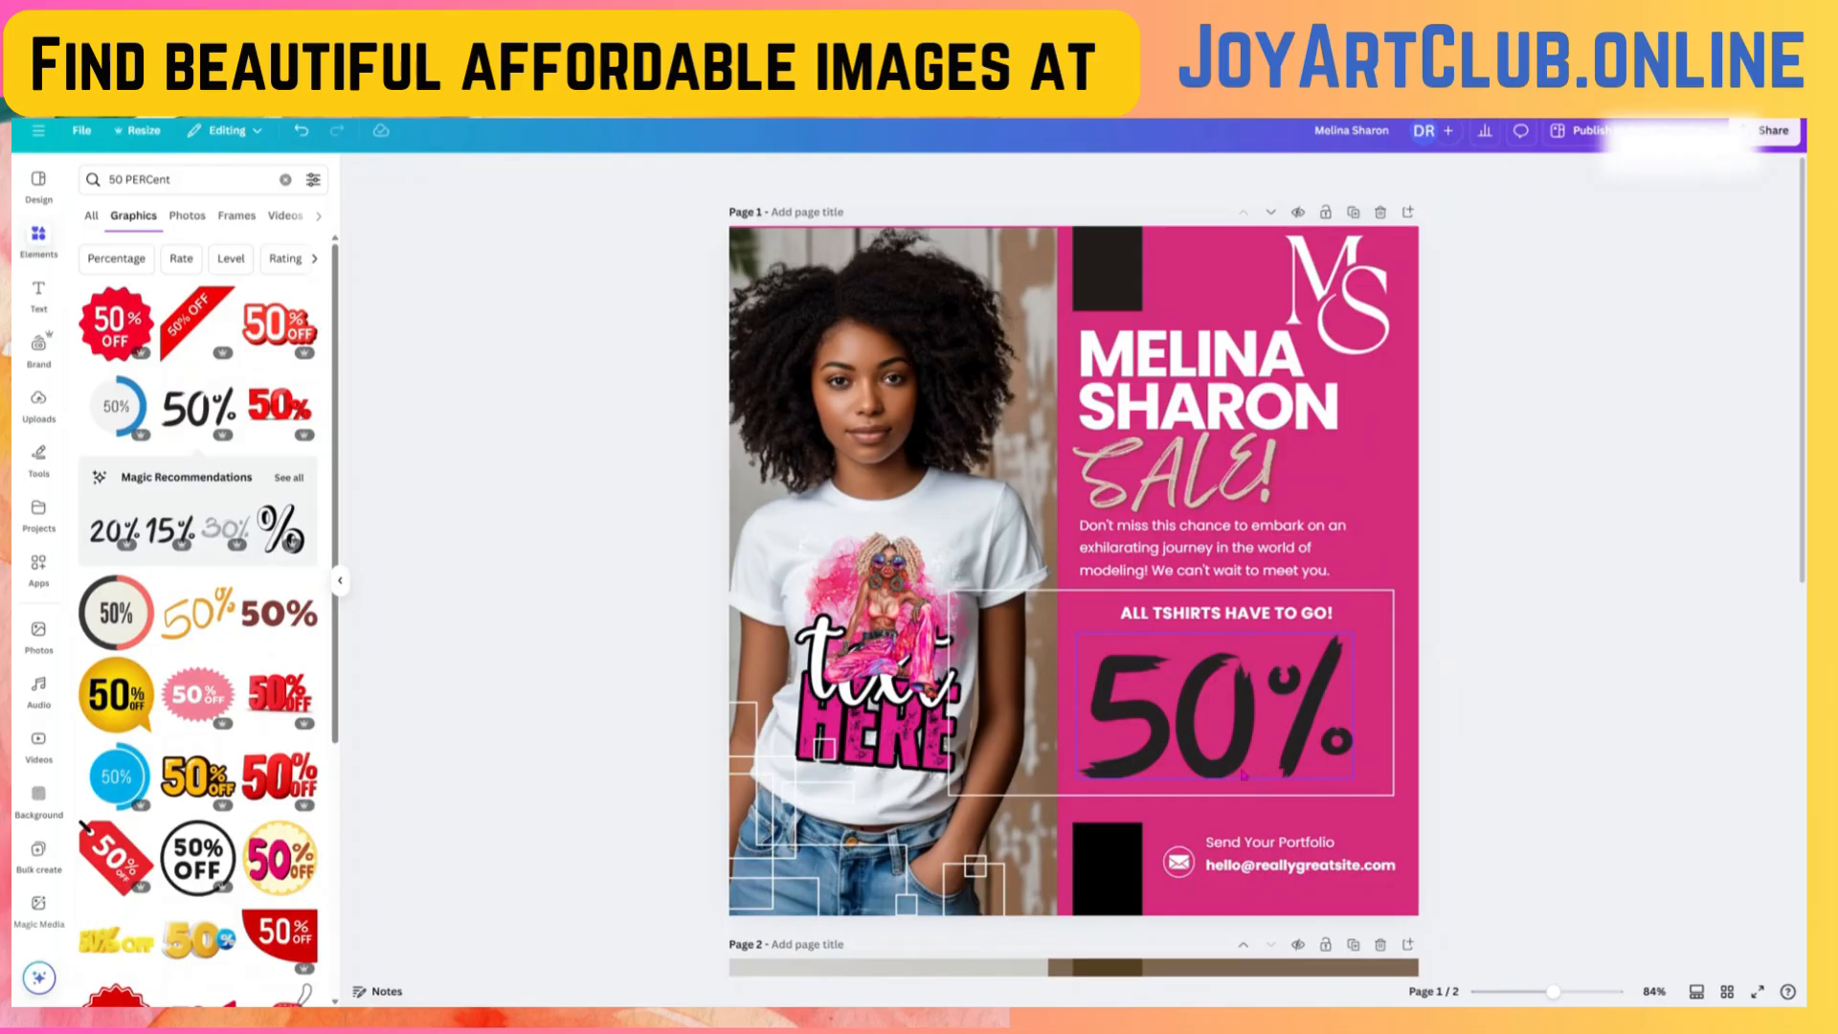
left_click_drag(1242, 769, 1248, 766)
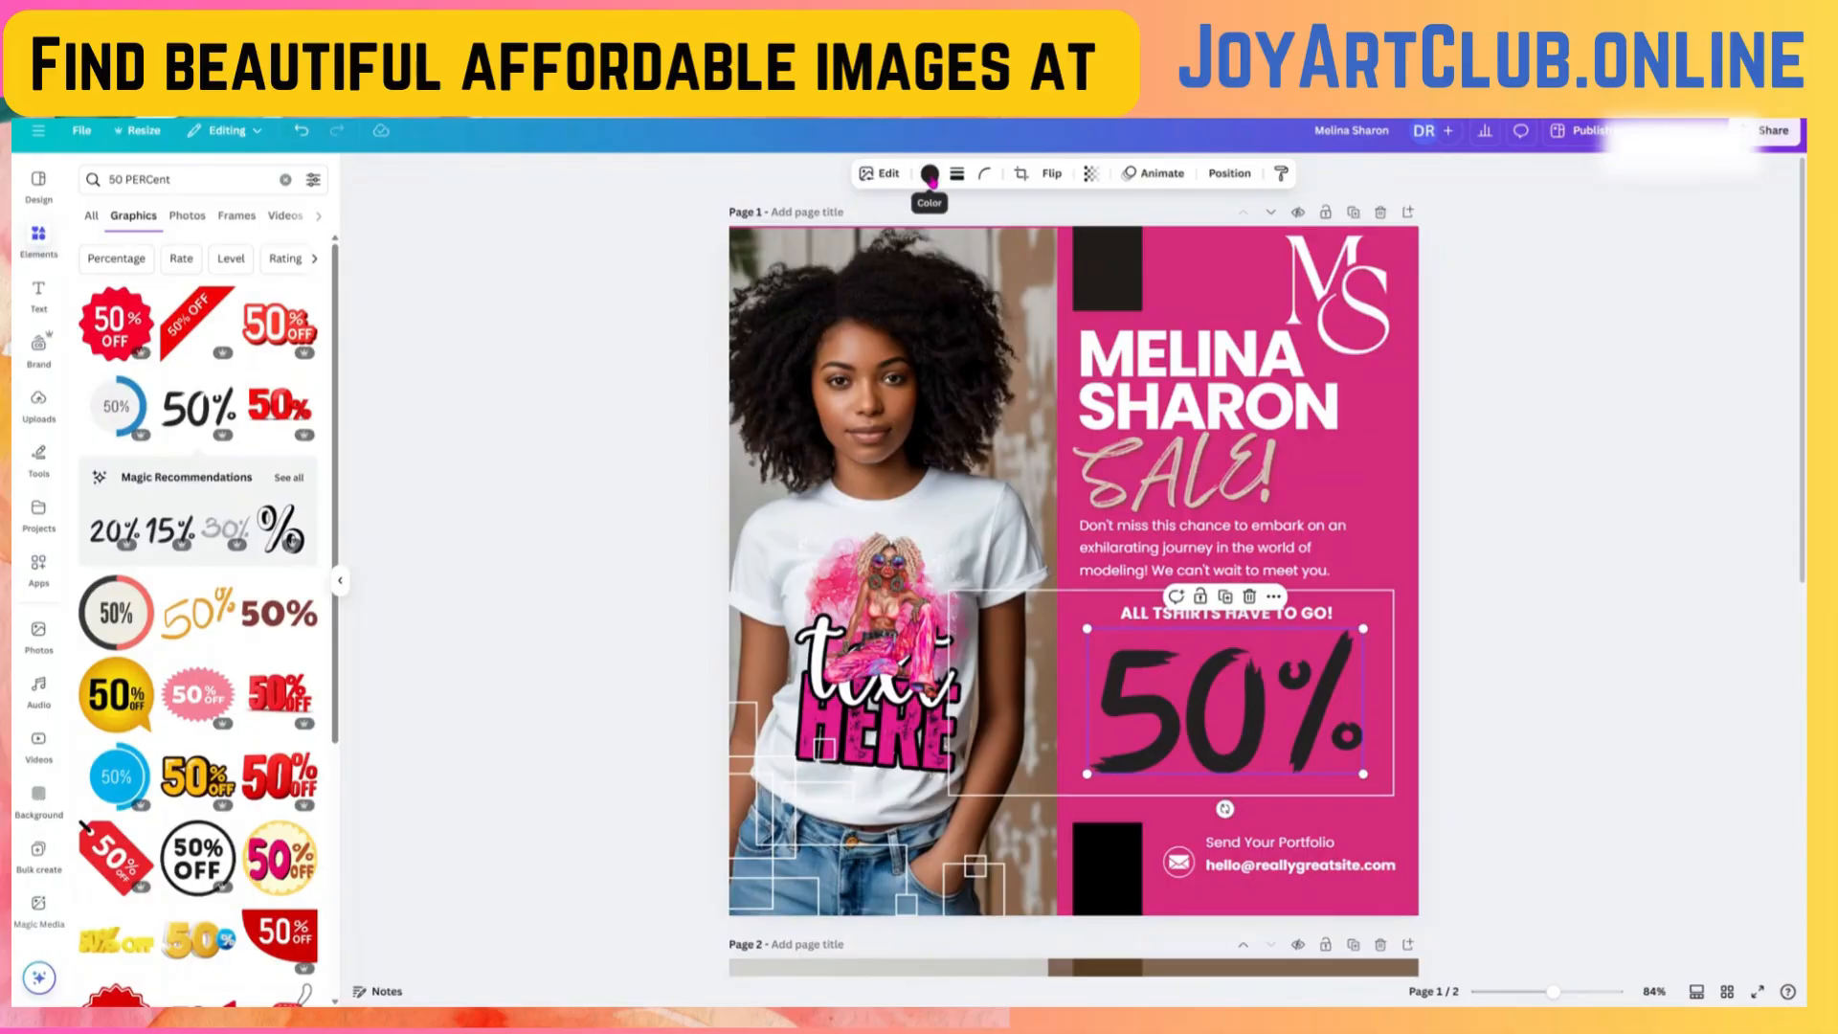
- Try white on the 50% graphic, then undo to keep it black
left_click(930, 174)
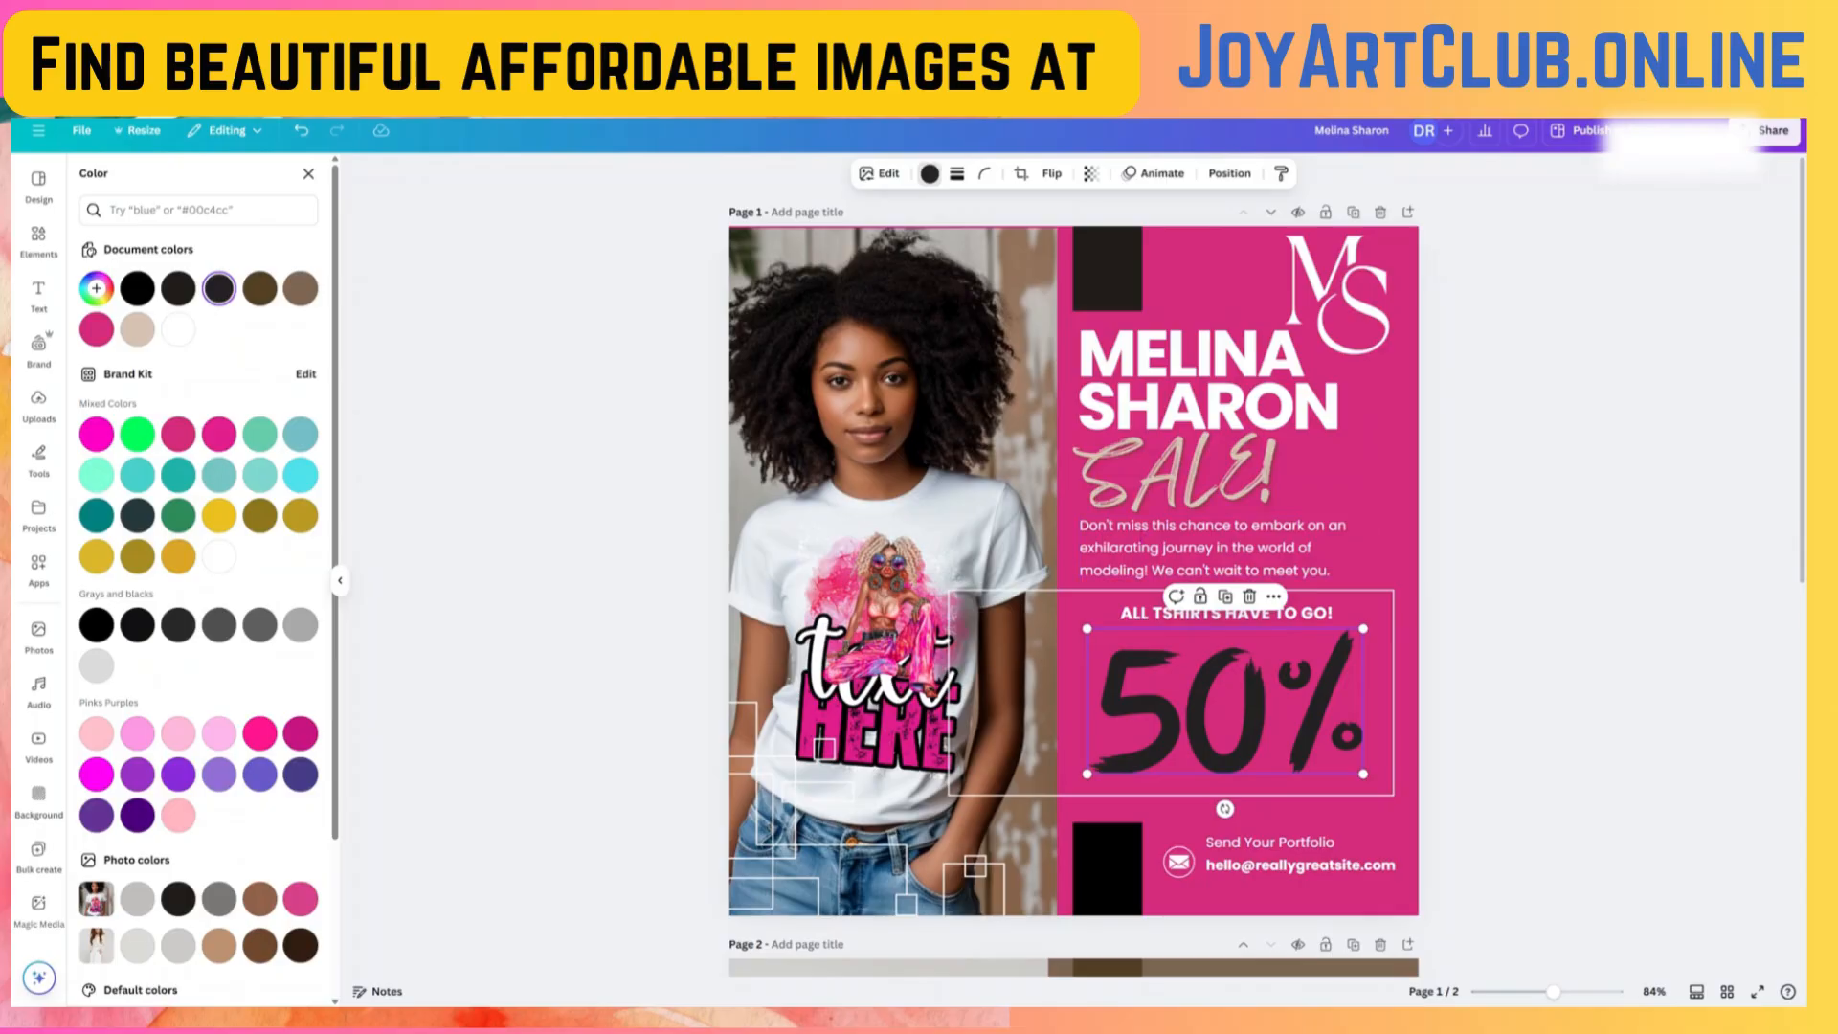
scroll(284, 802, "down", 1)
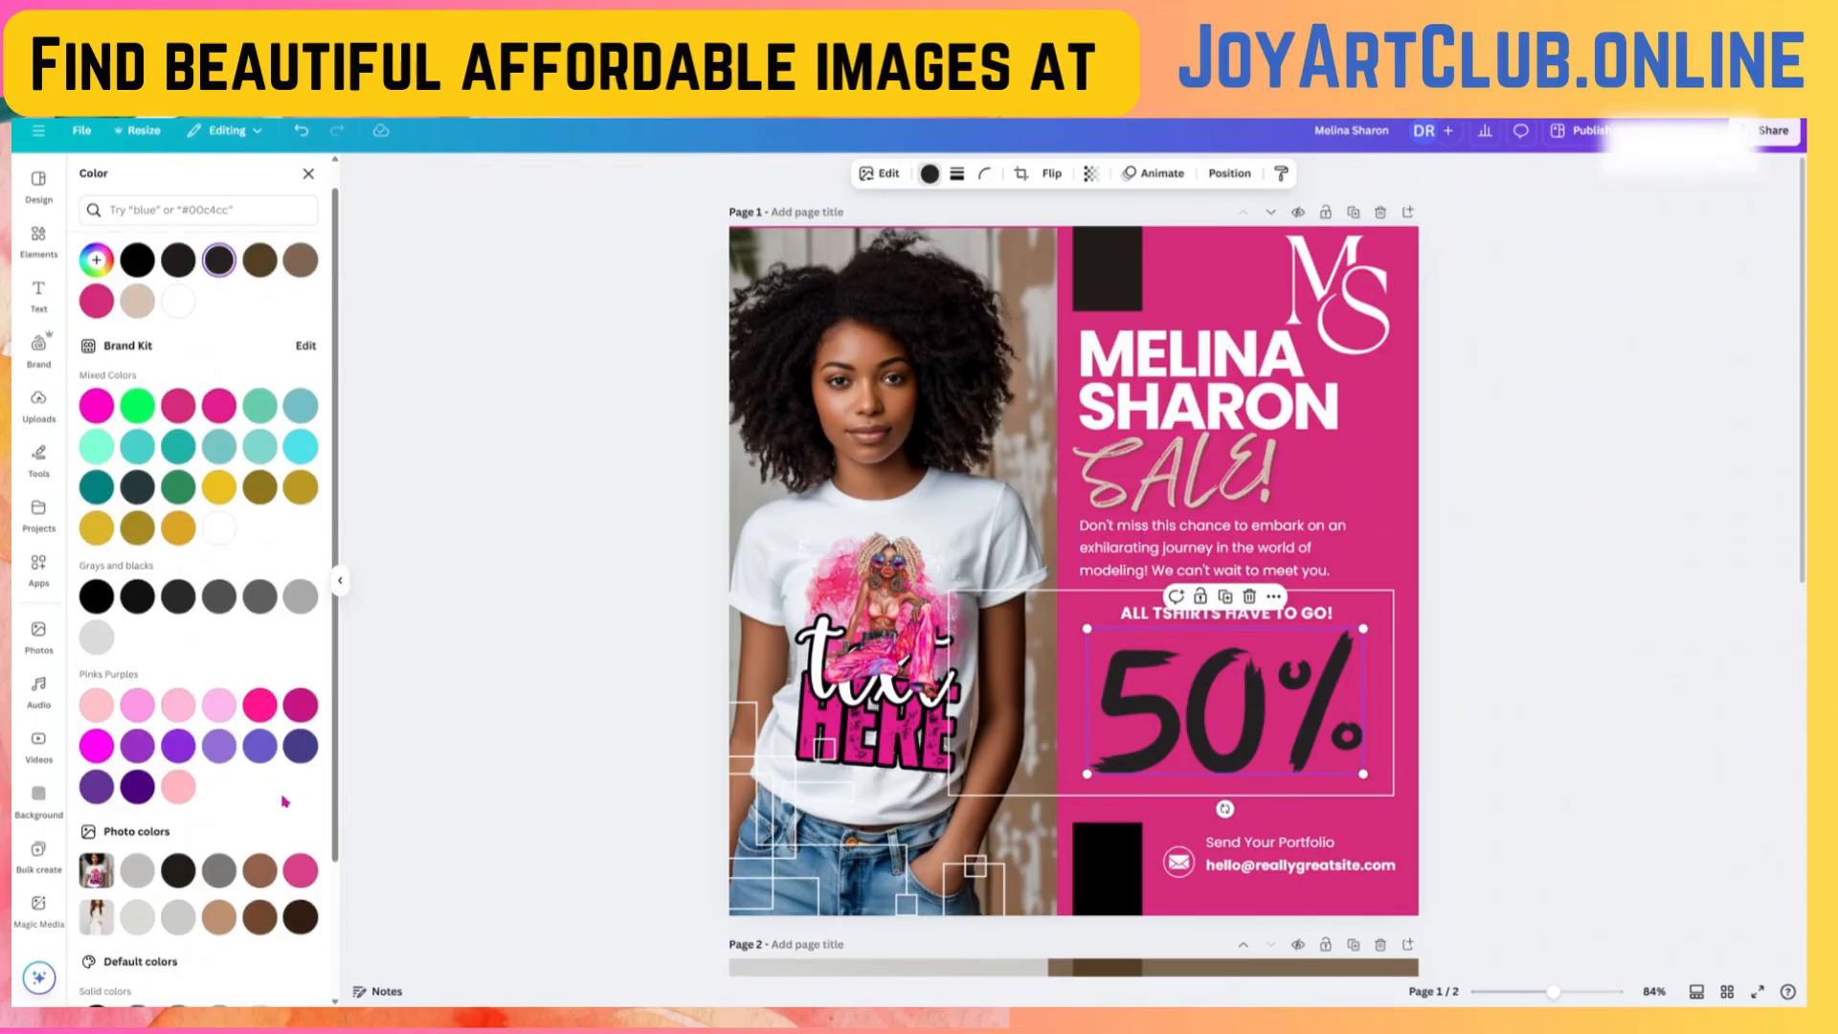
scroll(284, 801, "down", 3)
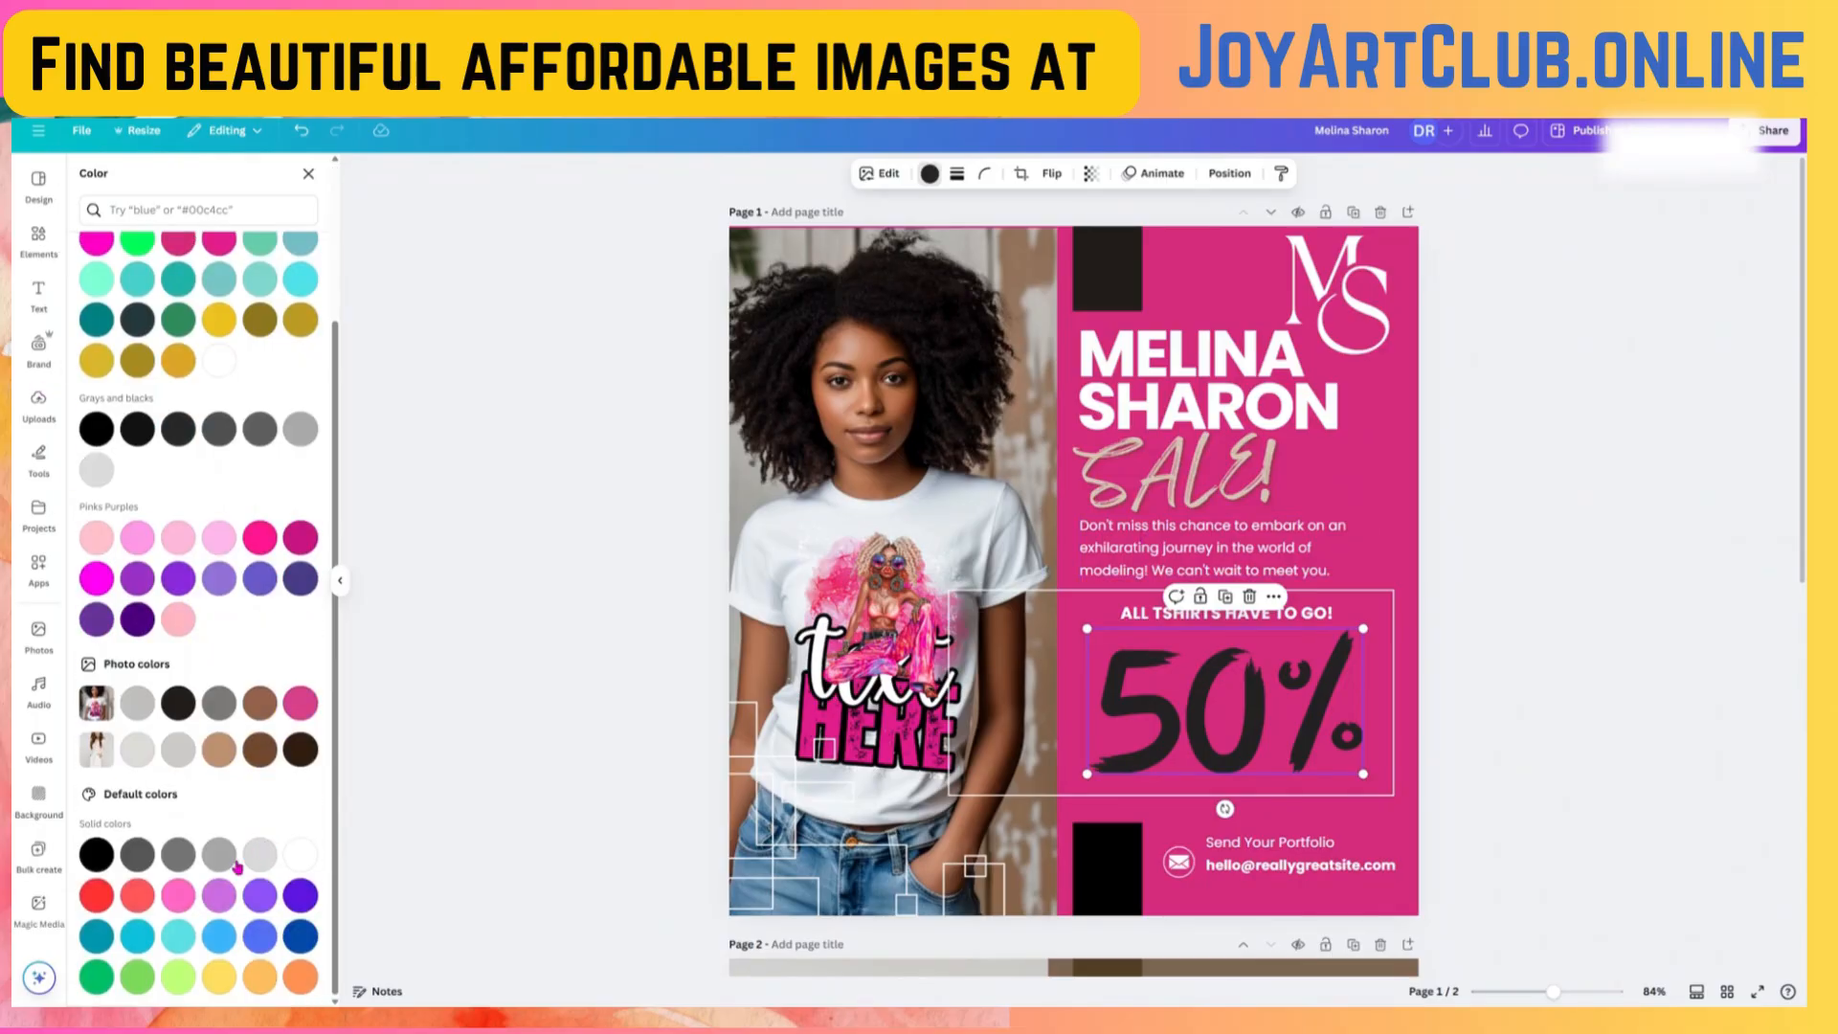
left_click(300, 854)
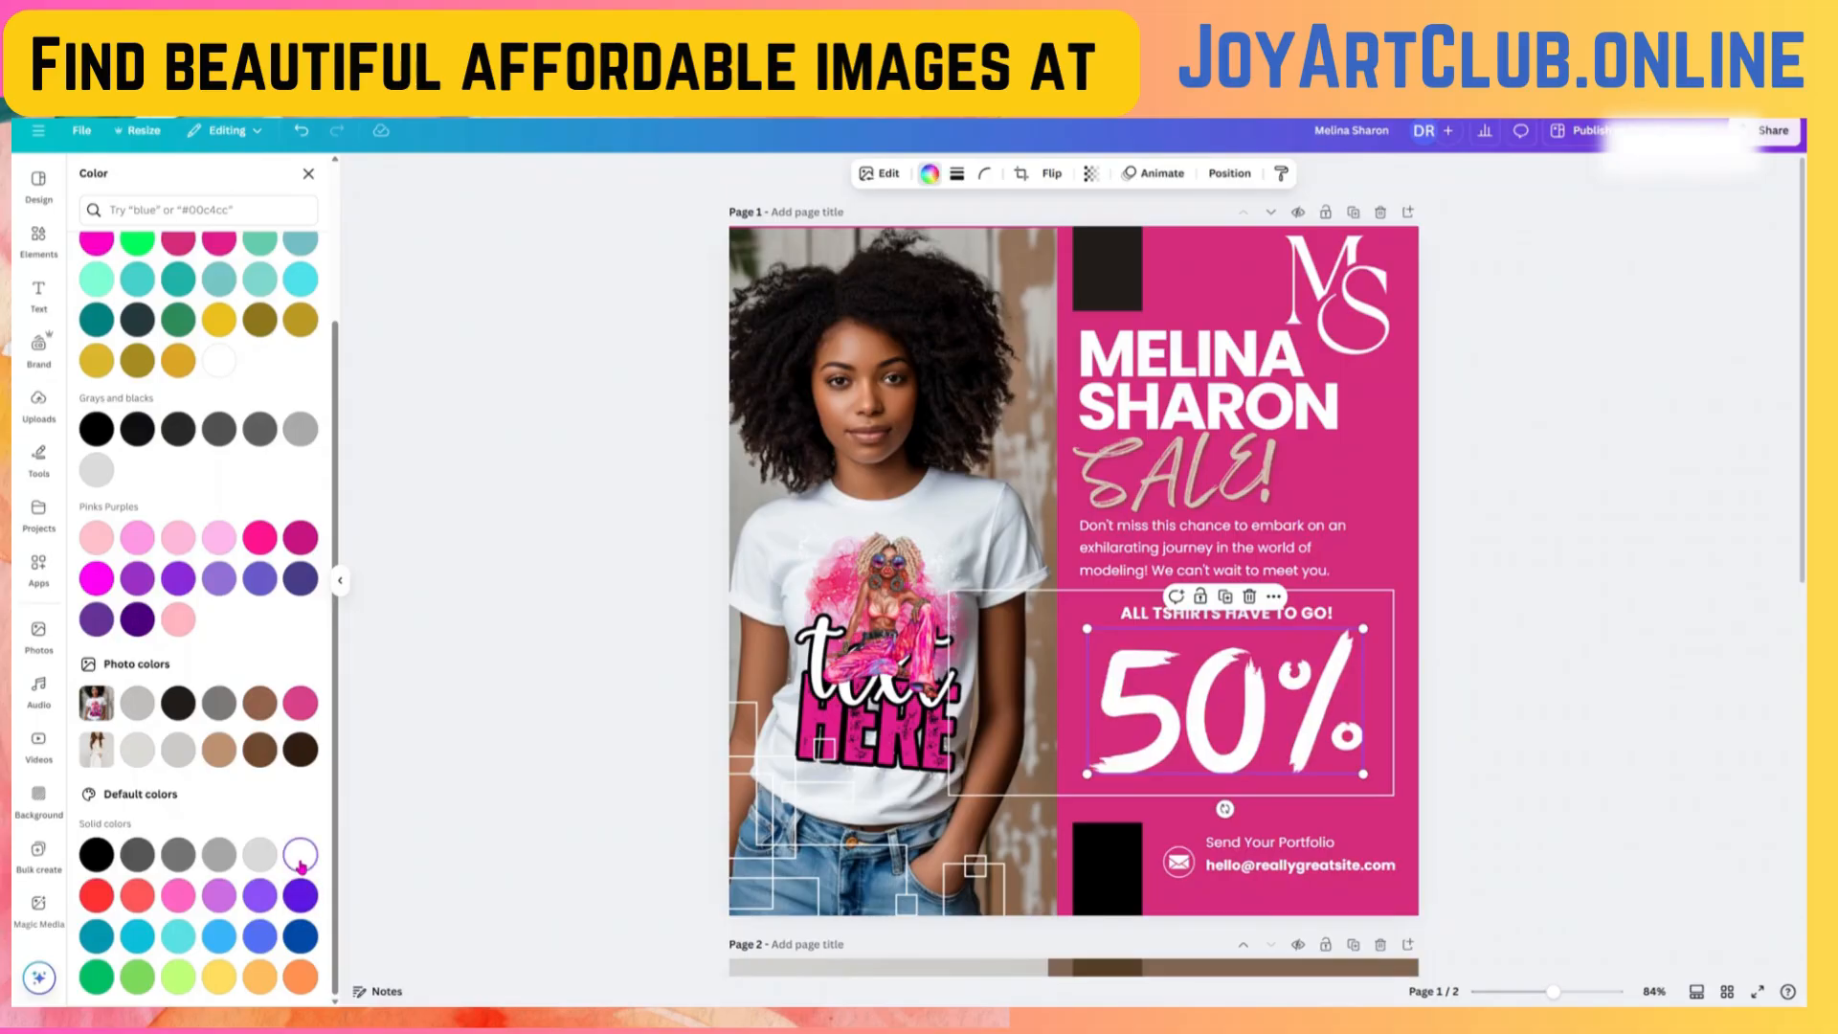
left_click(301, 131)
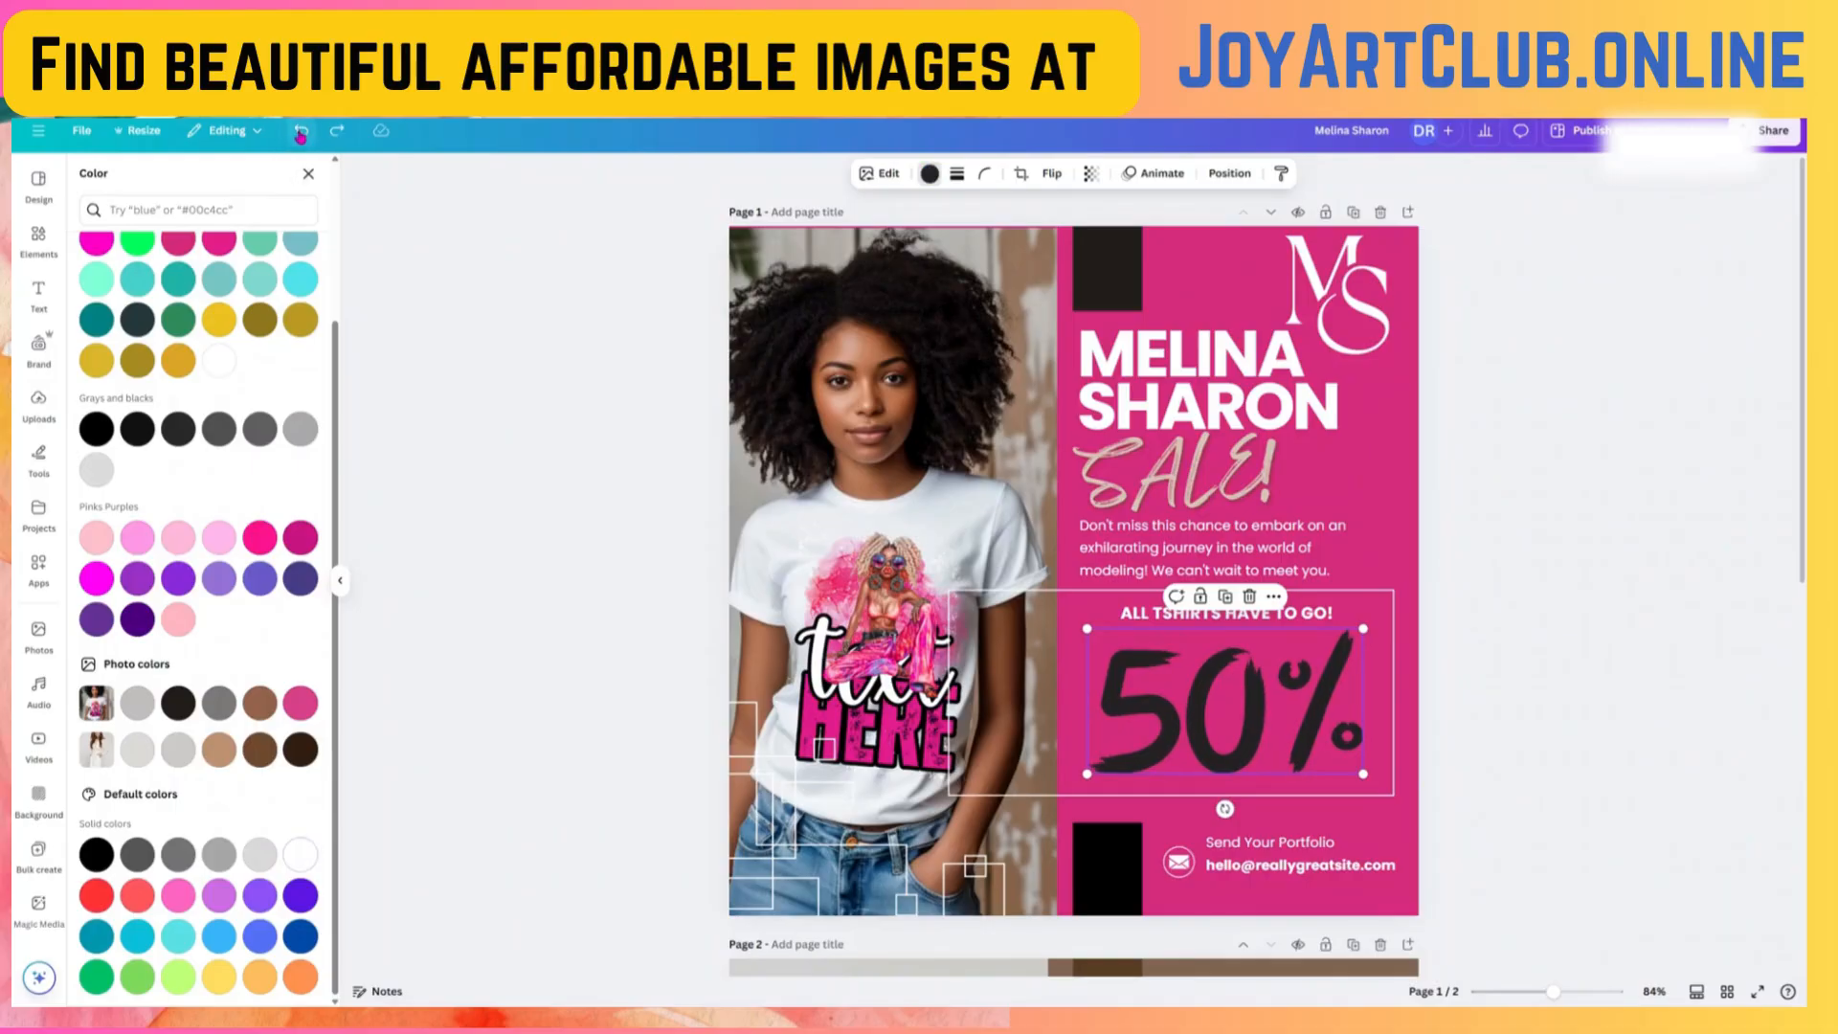
scroll(1087, 698, "down", 3)
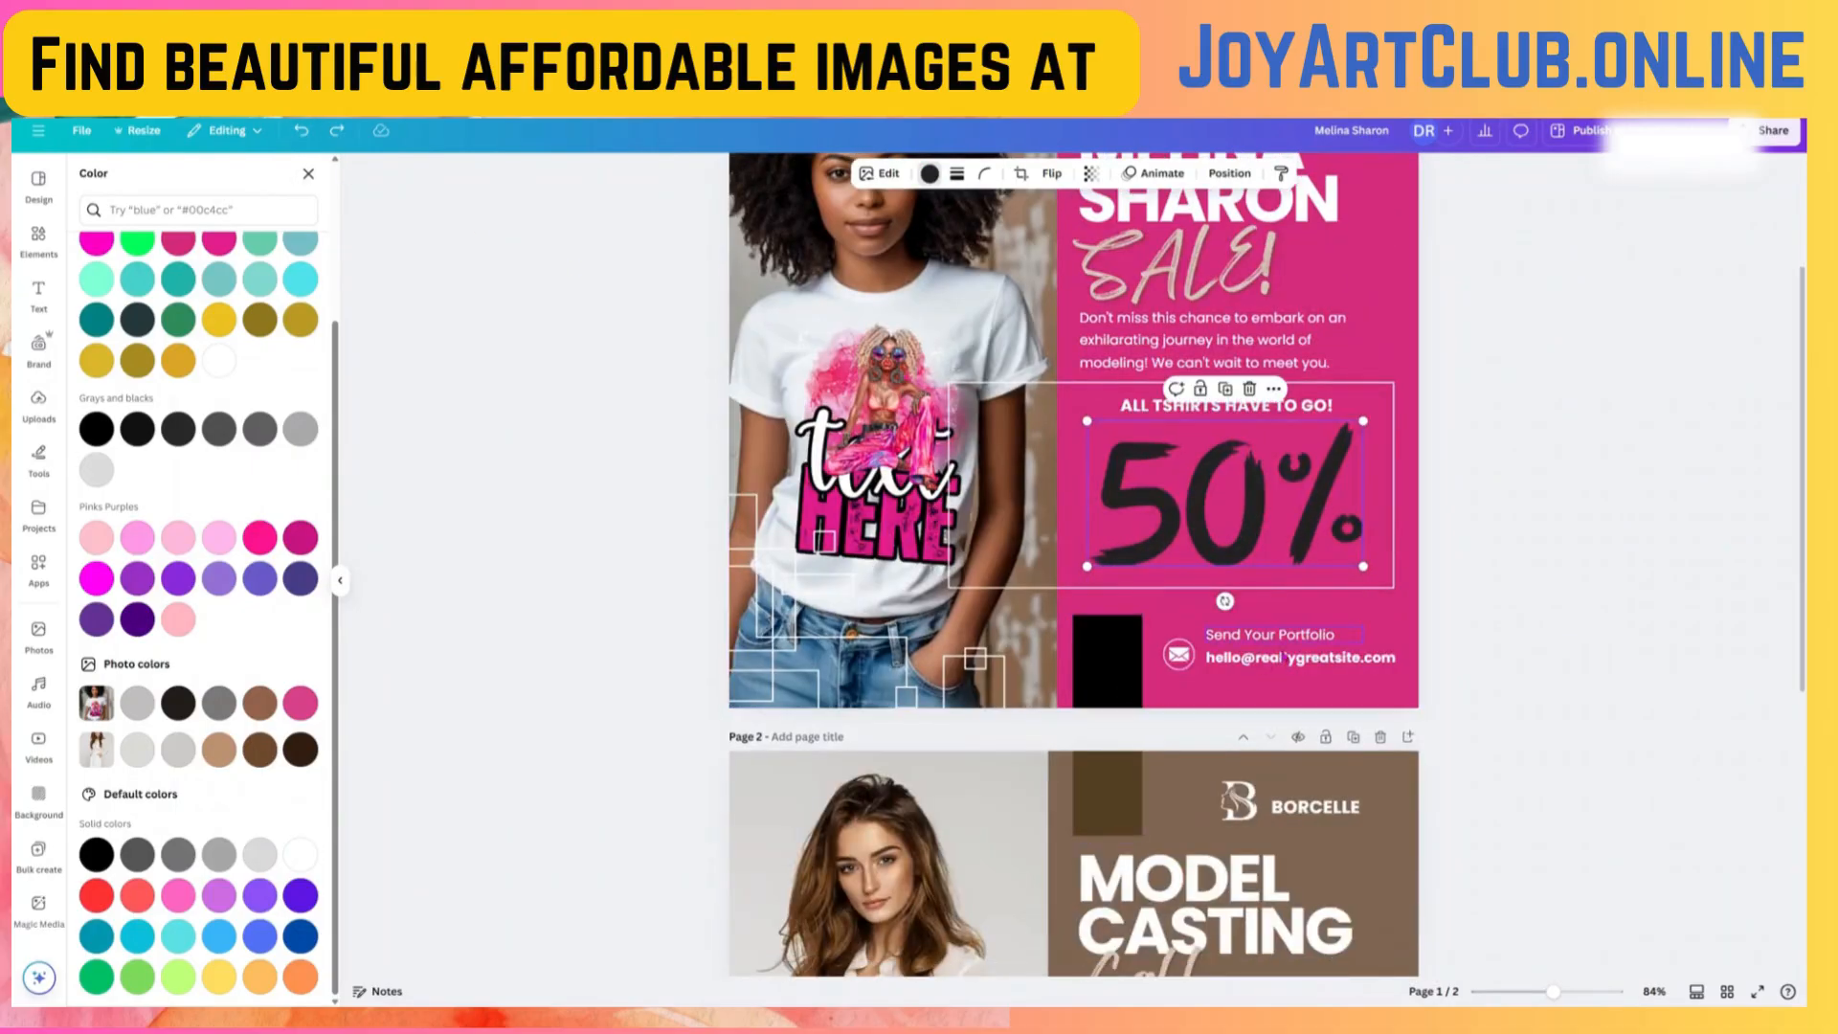
scroll(1274, 669, "up", 3)
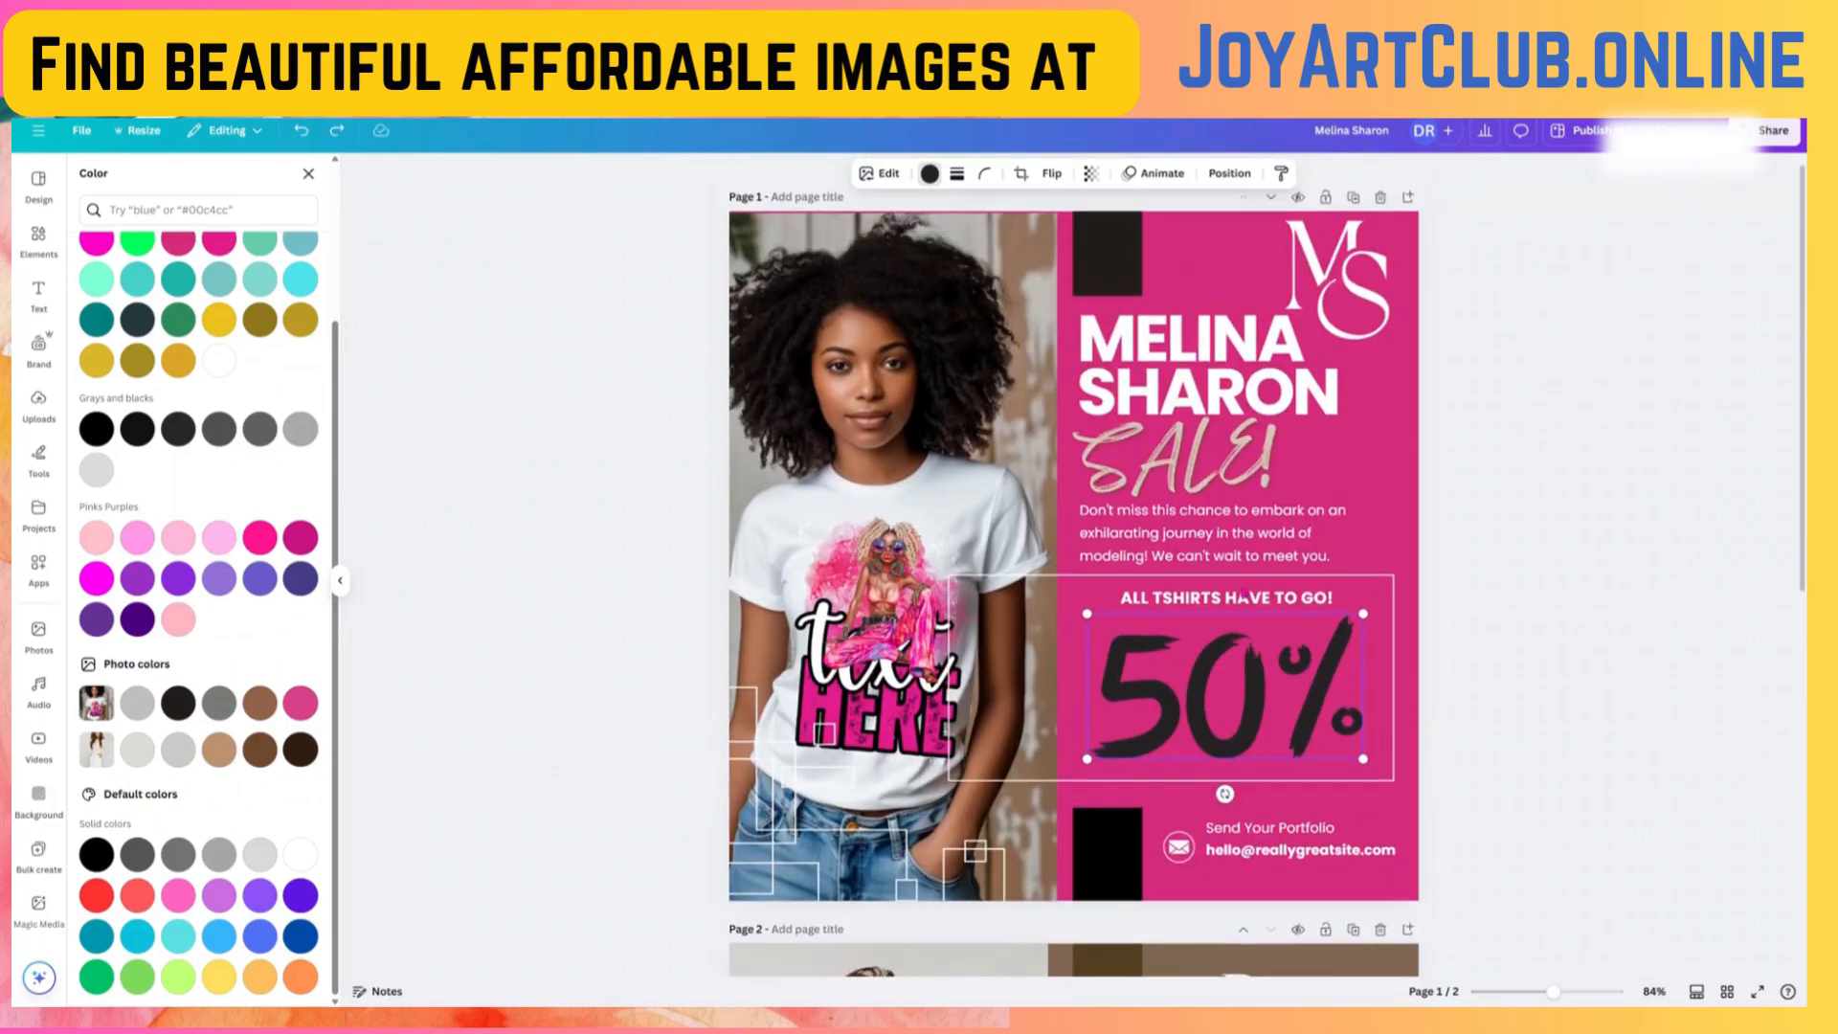
left_click(1170, 495)
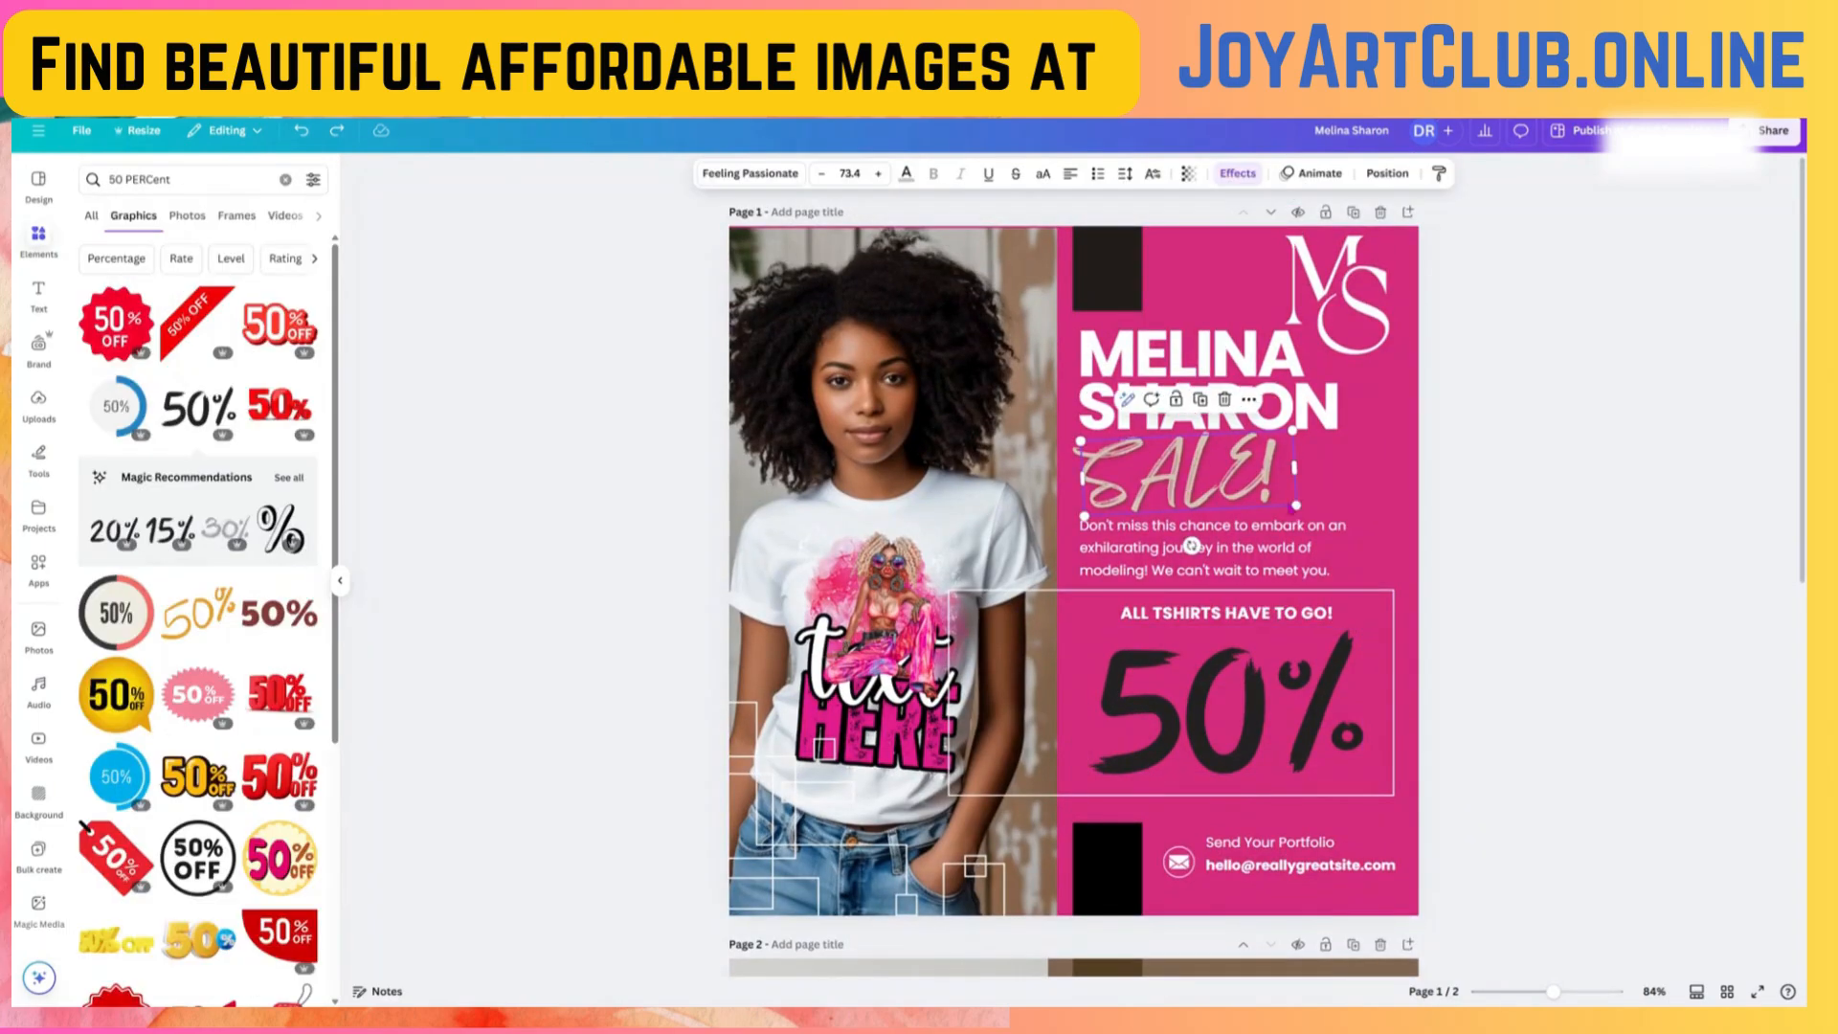
- Enlarge SALE!, delete the body paragraph, and move SALE! down into the freed space
left_click_drag(1310, 505, 1320, 519)
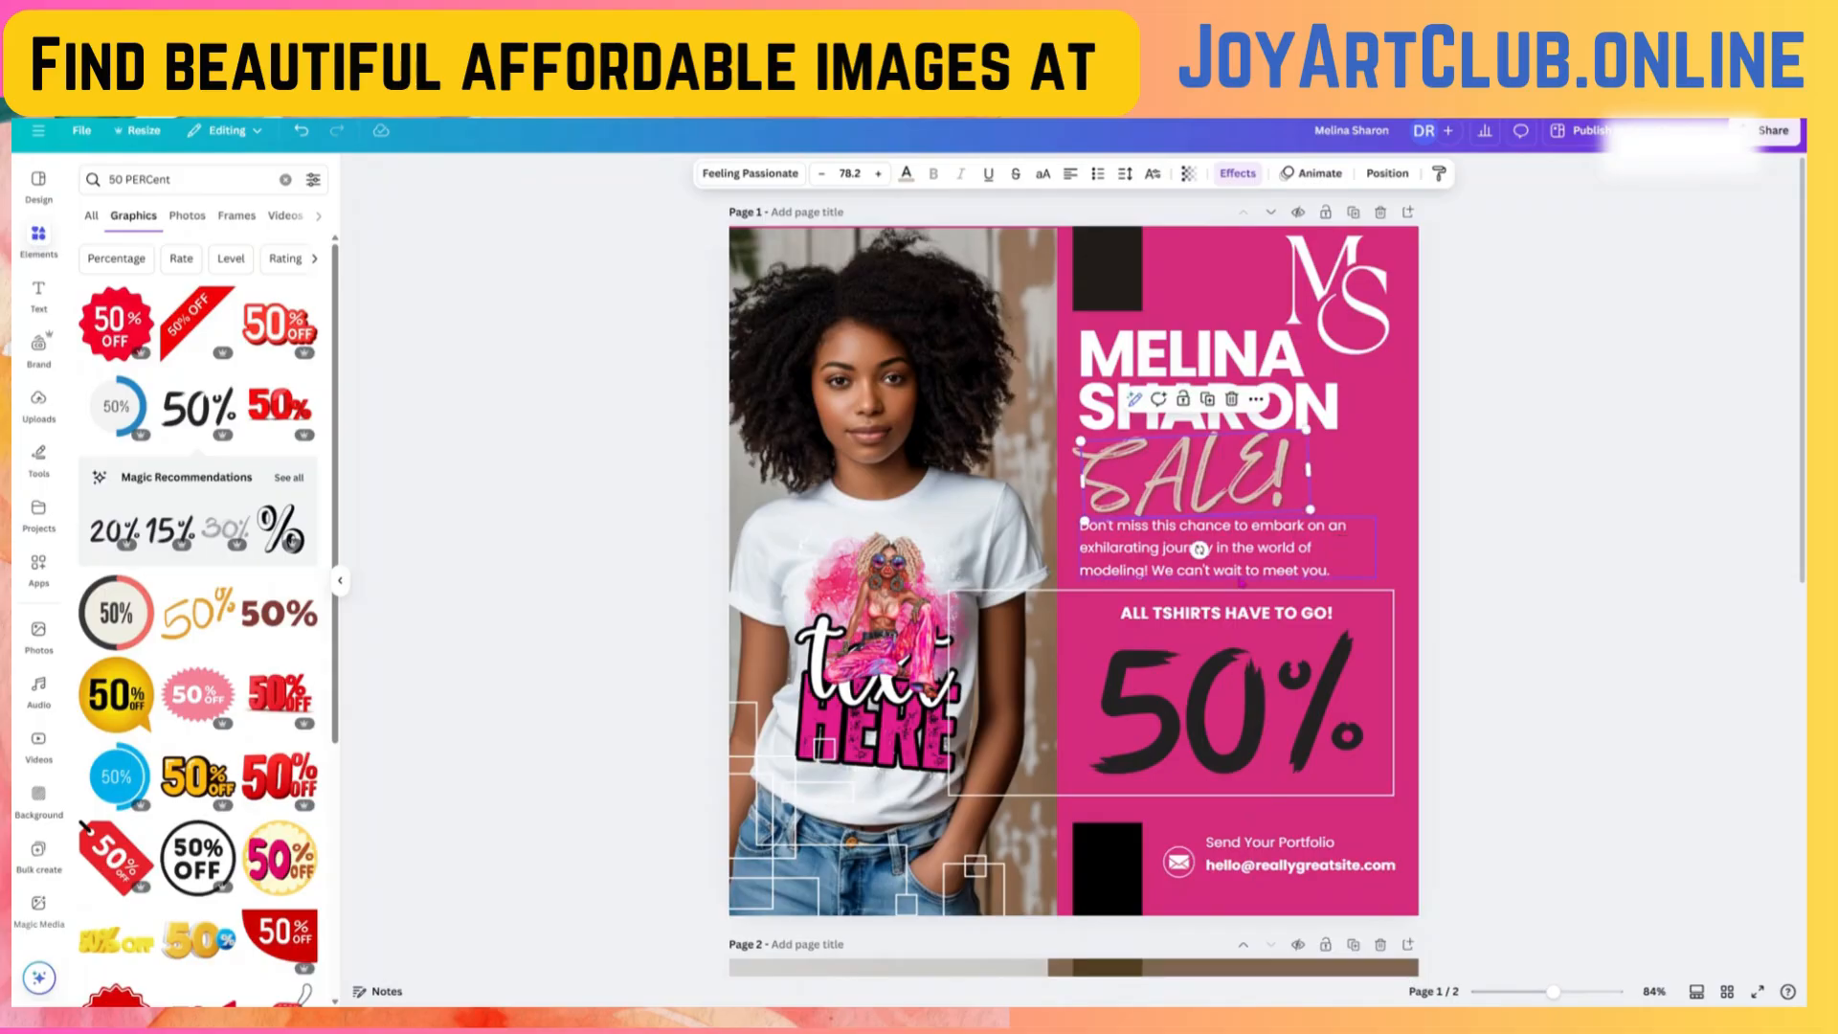
left_click(1250, 569)
key("Delete")
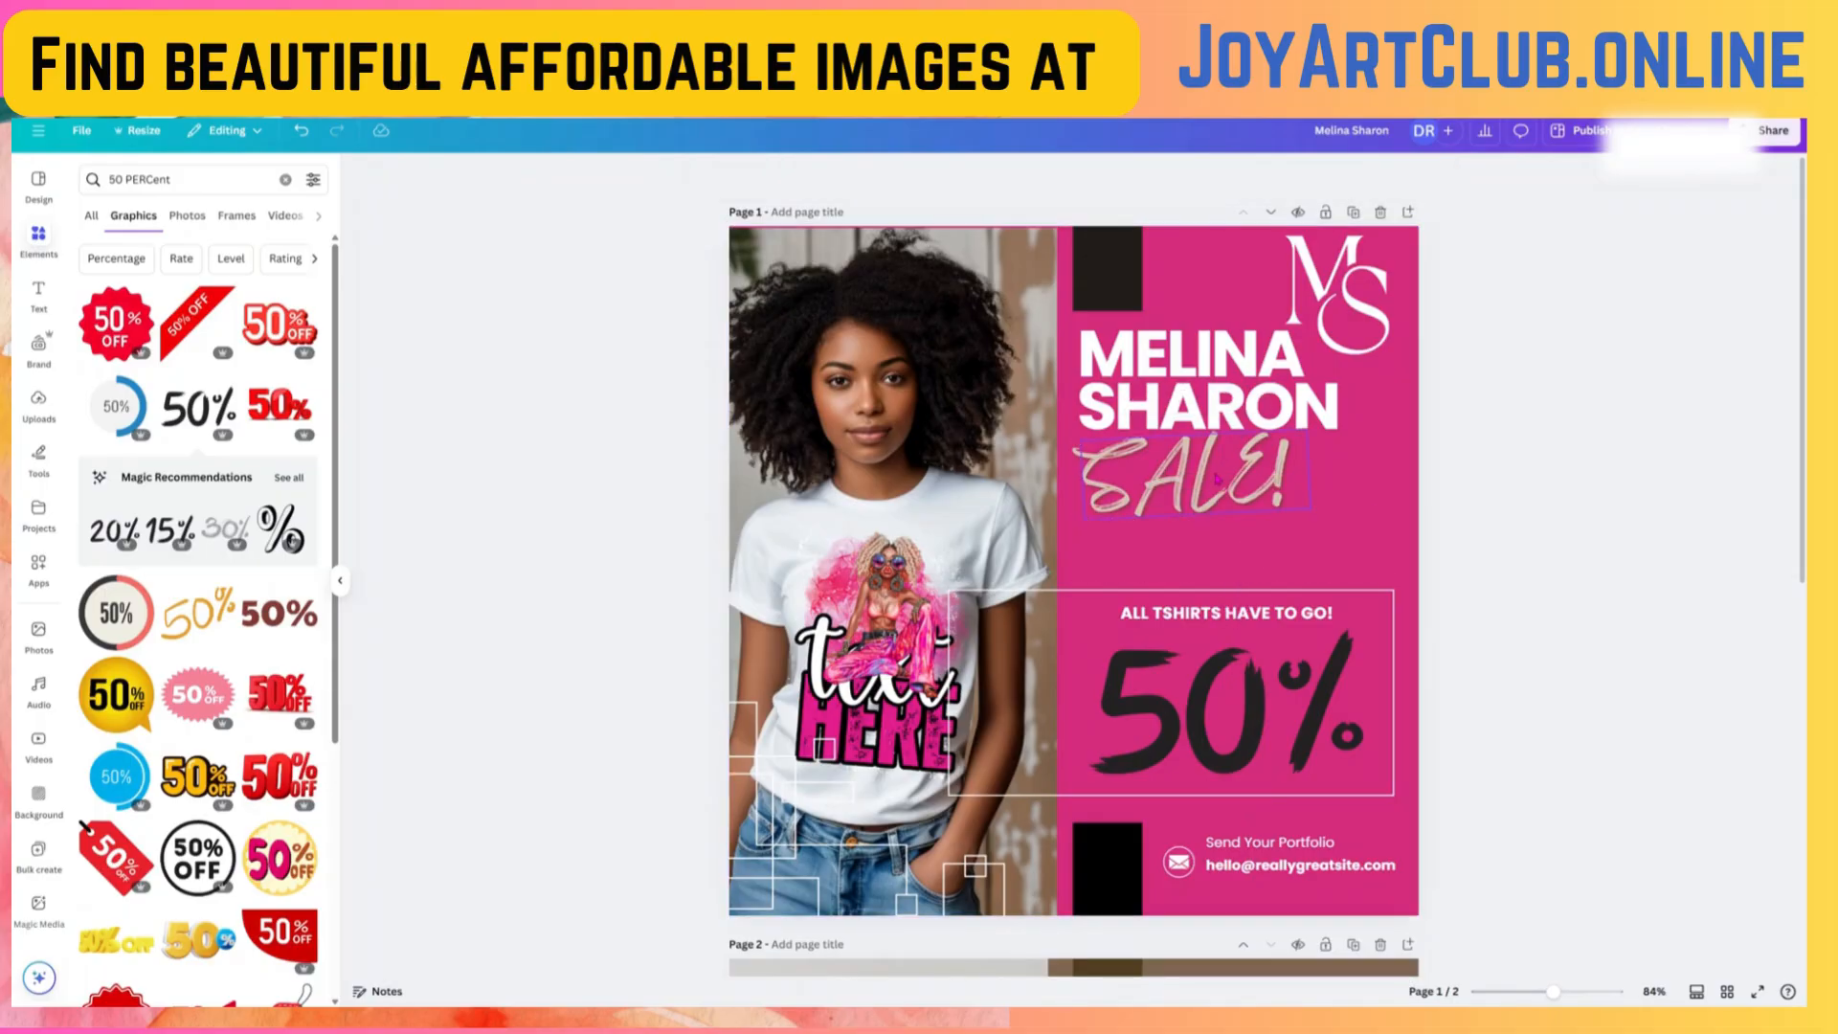
left_click_drag(1218, 488, 1223, 514)
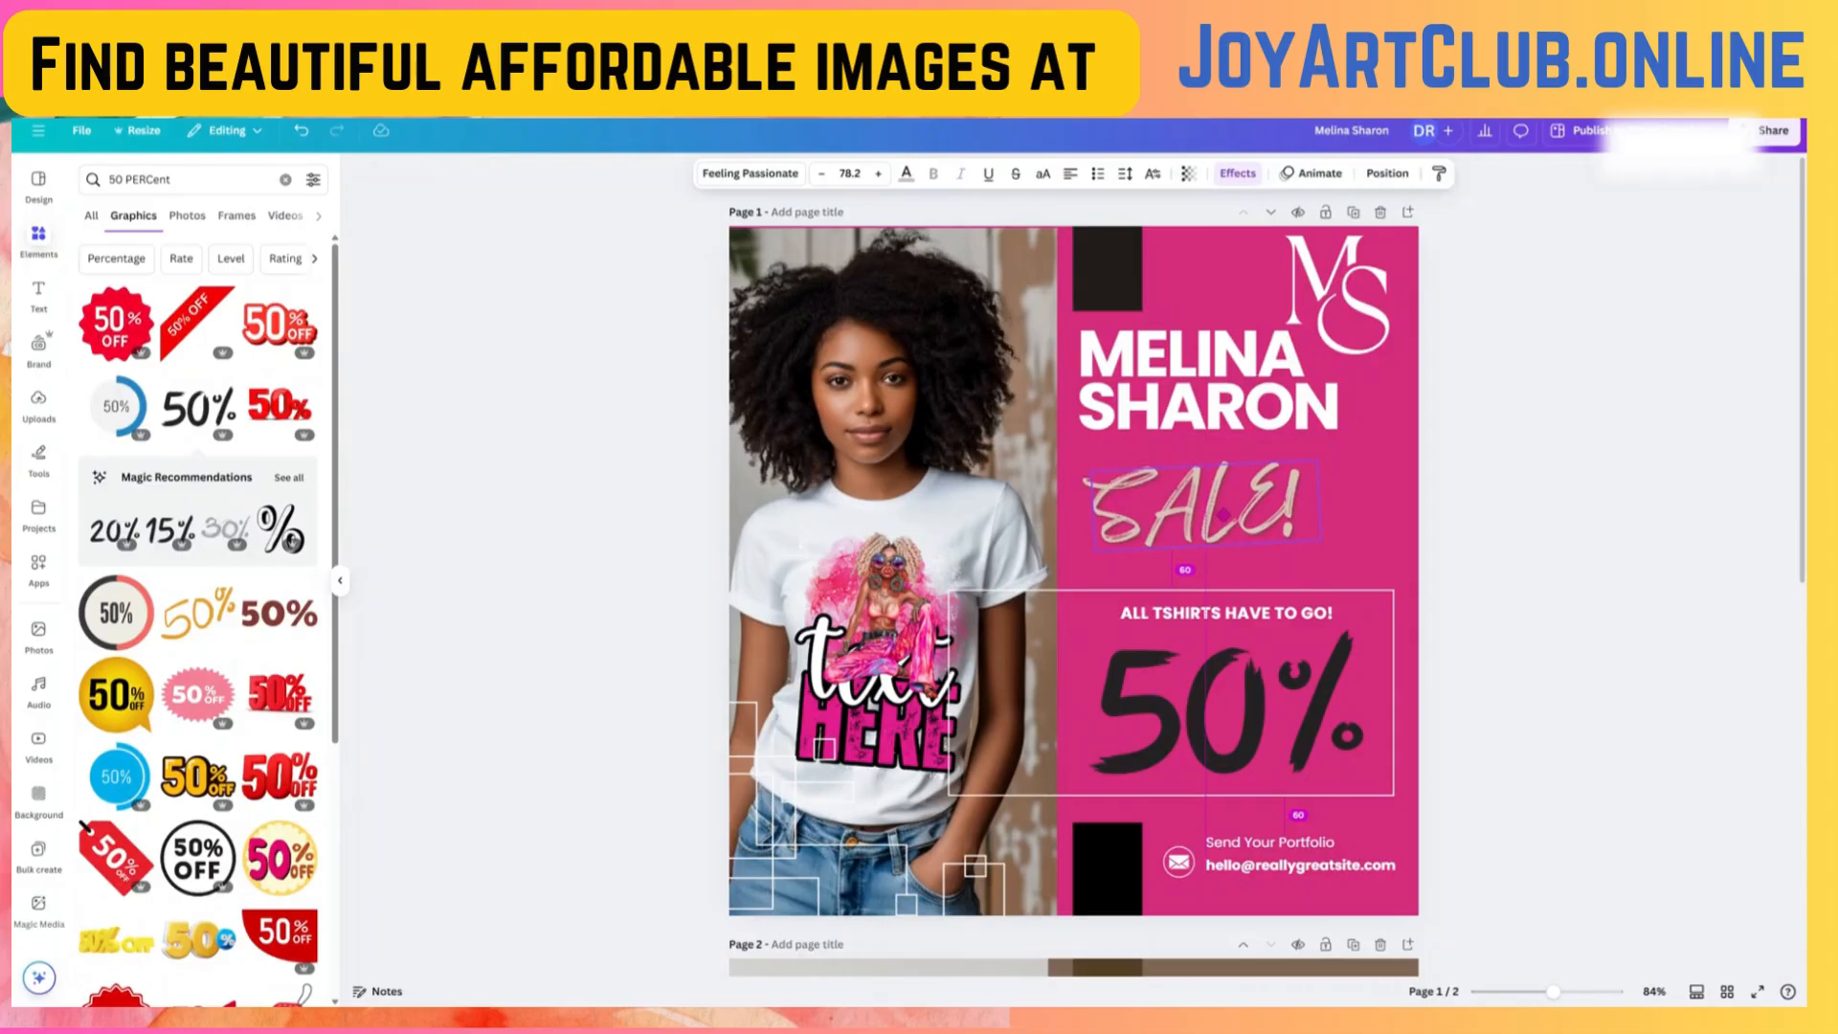
left_click(1172, 369)
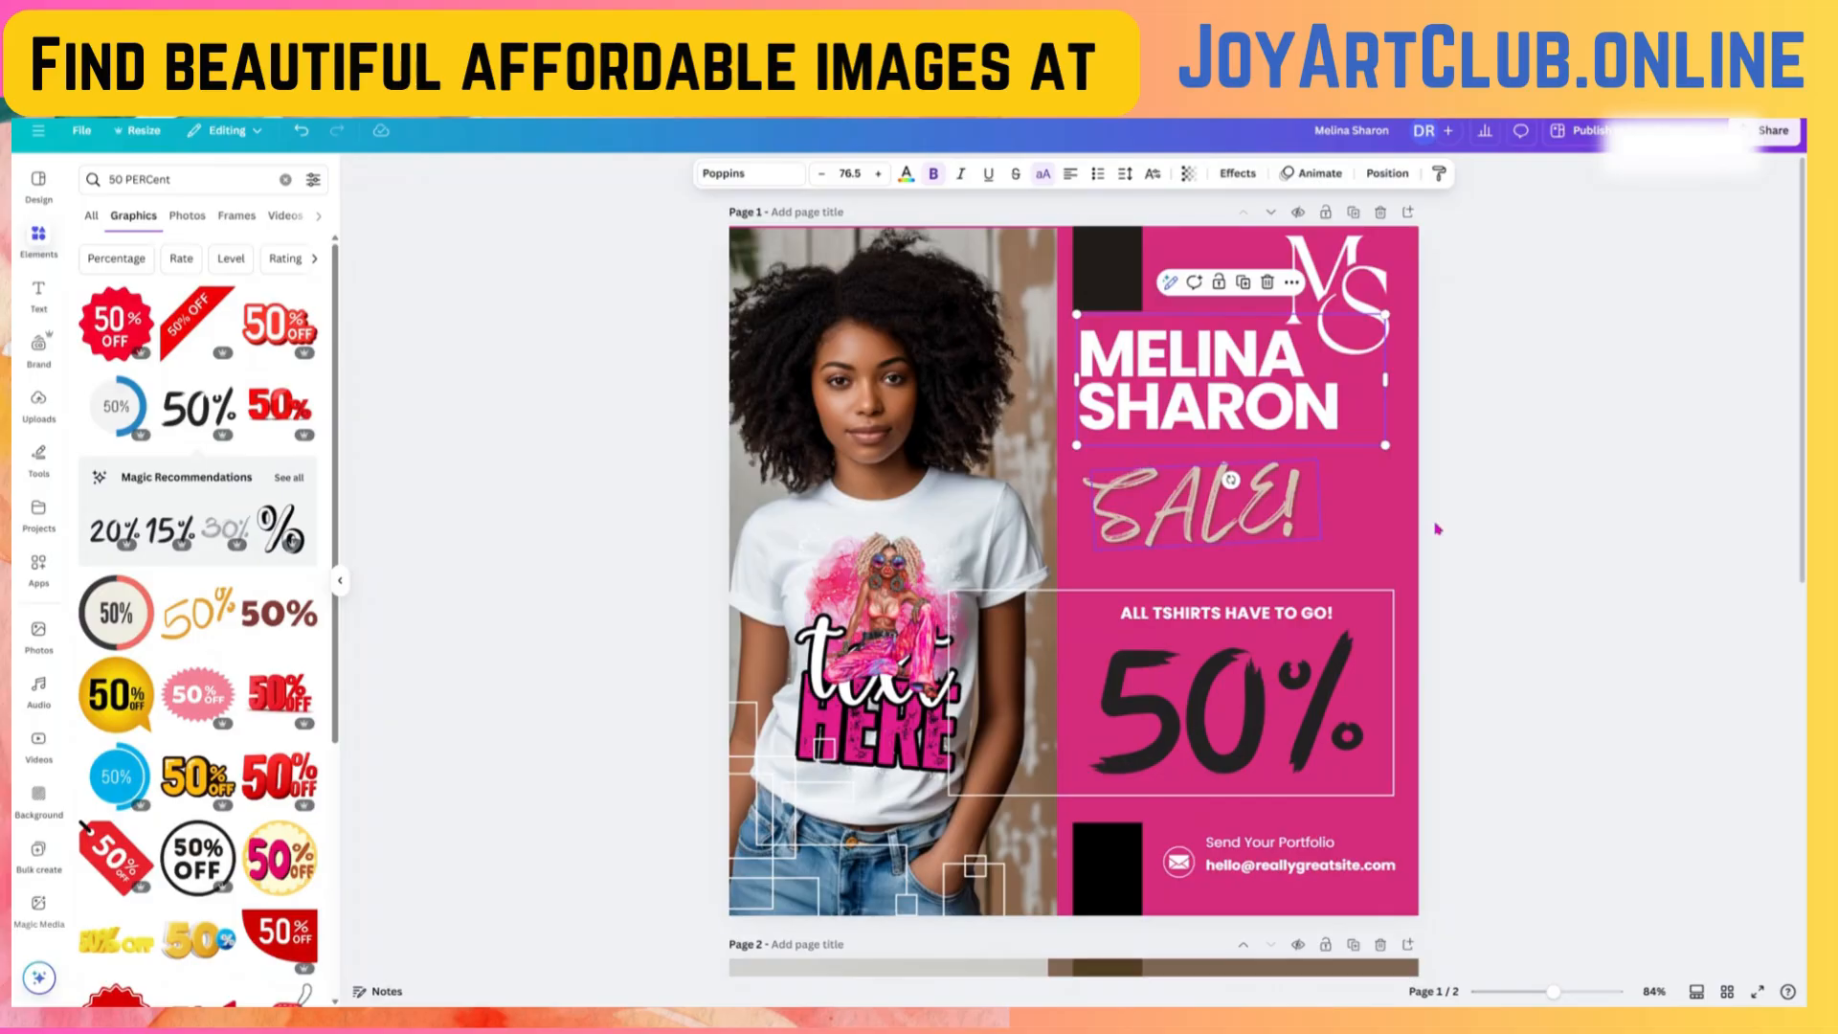
left_click(1348, 522)
left_click_drag(1209, 515, 1209, 522)
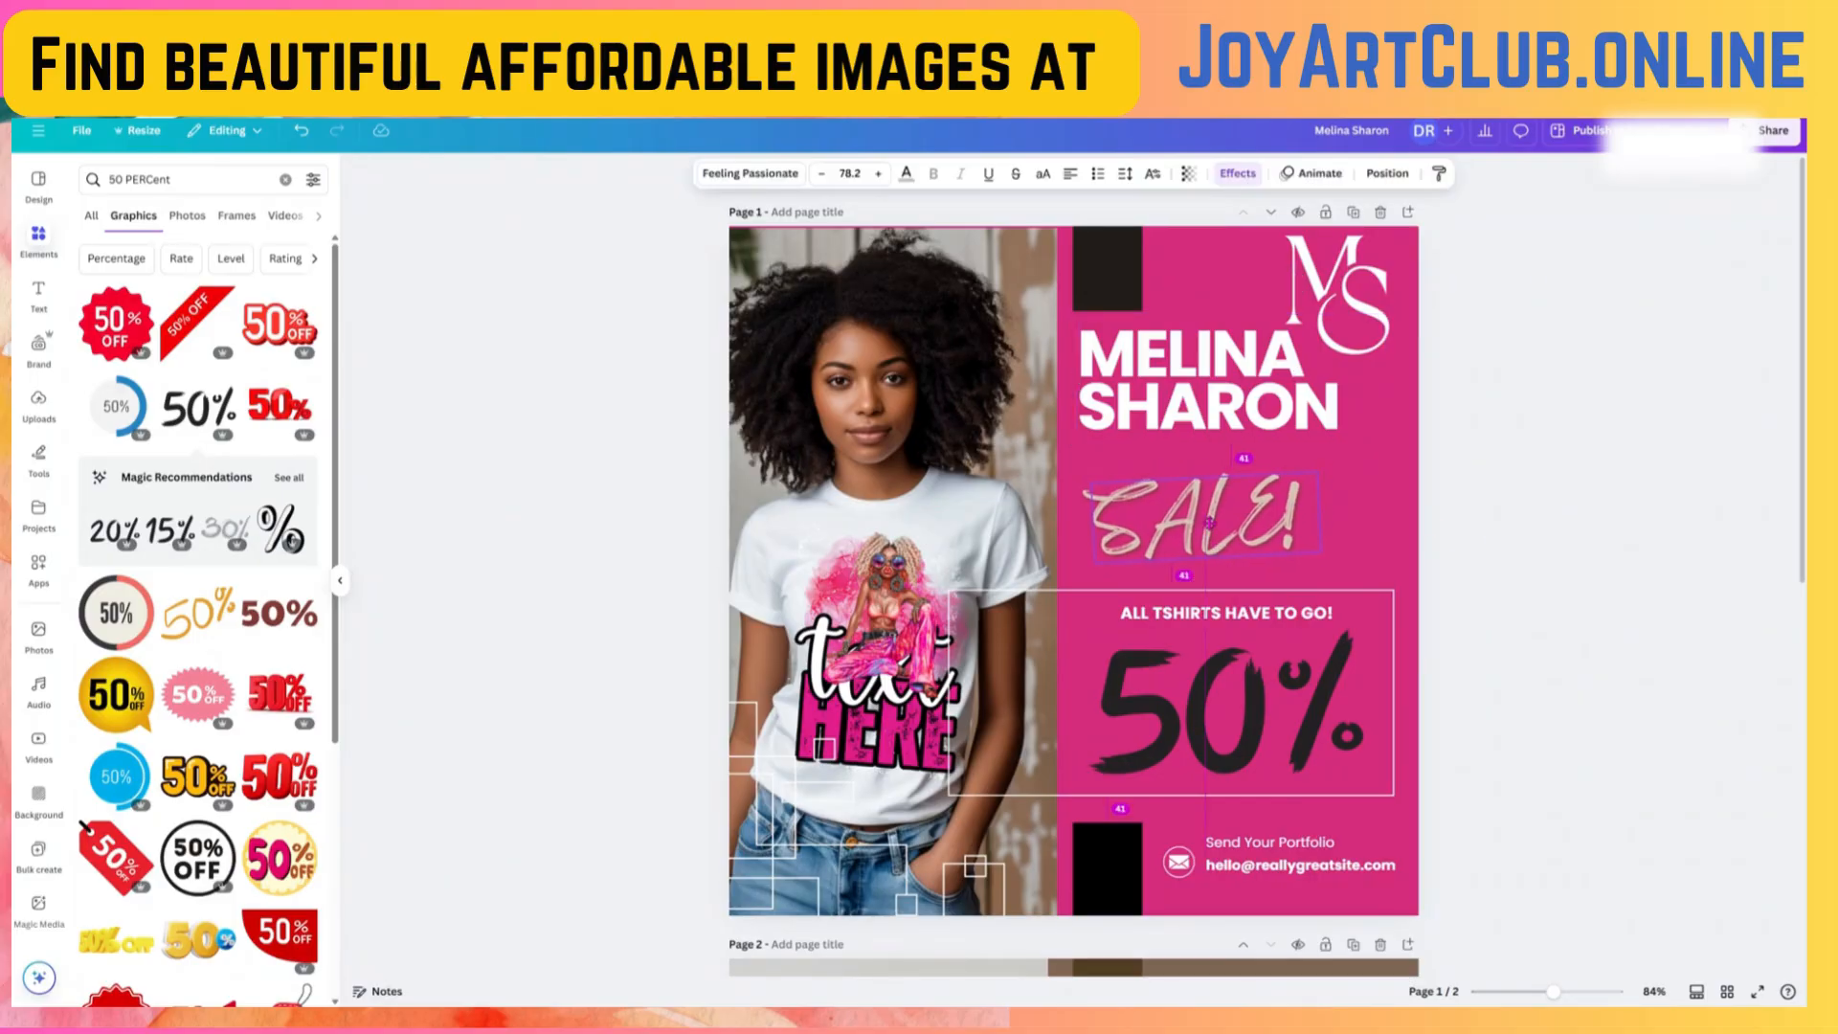
- Correct SHARON to SHERRON and shift the name headline and SALE! slightly down
left_click(1169, 419)
left_click(1168, 418)
left_click_drag(1170, 410, 1330, 416)
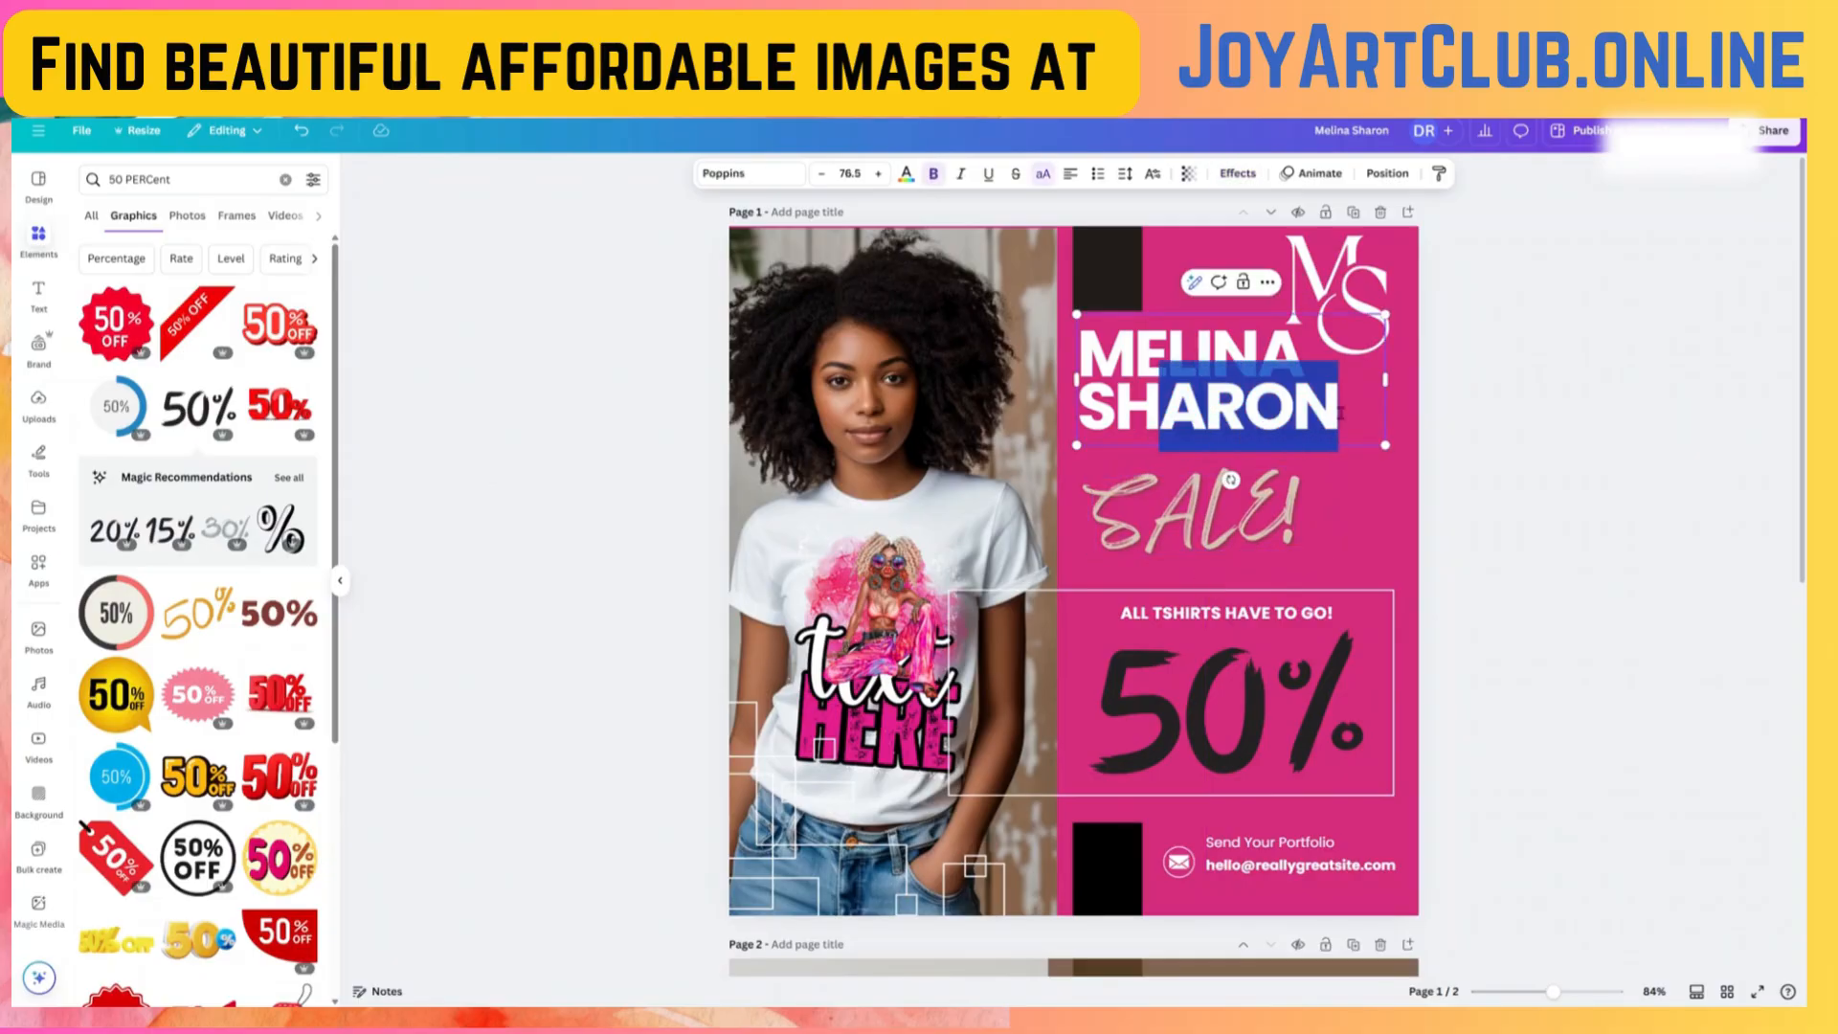
type("ERRON")
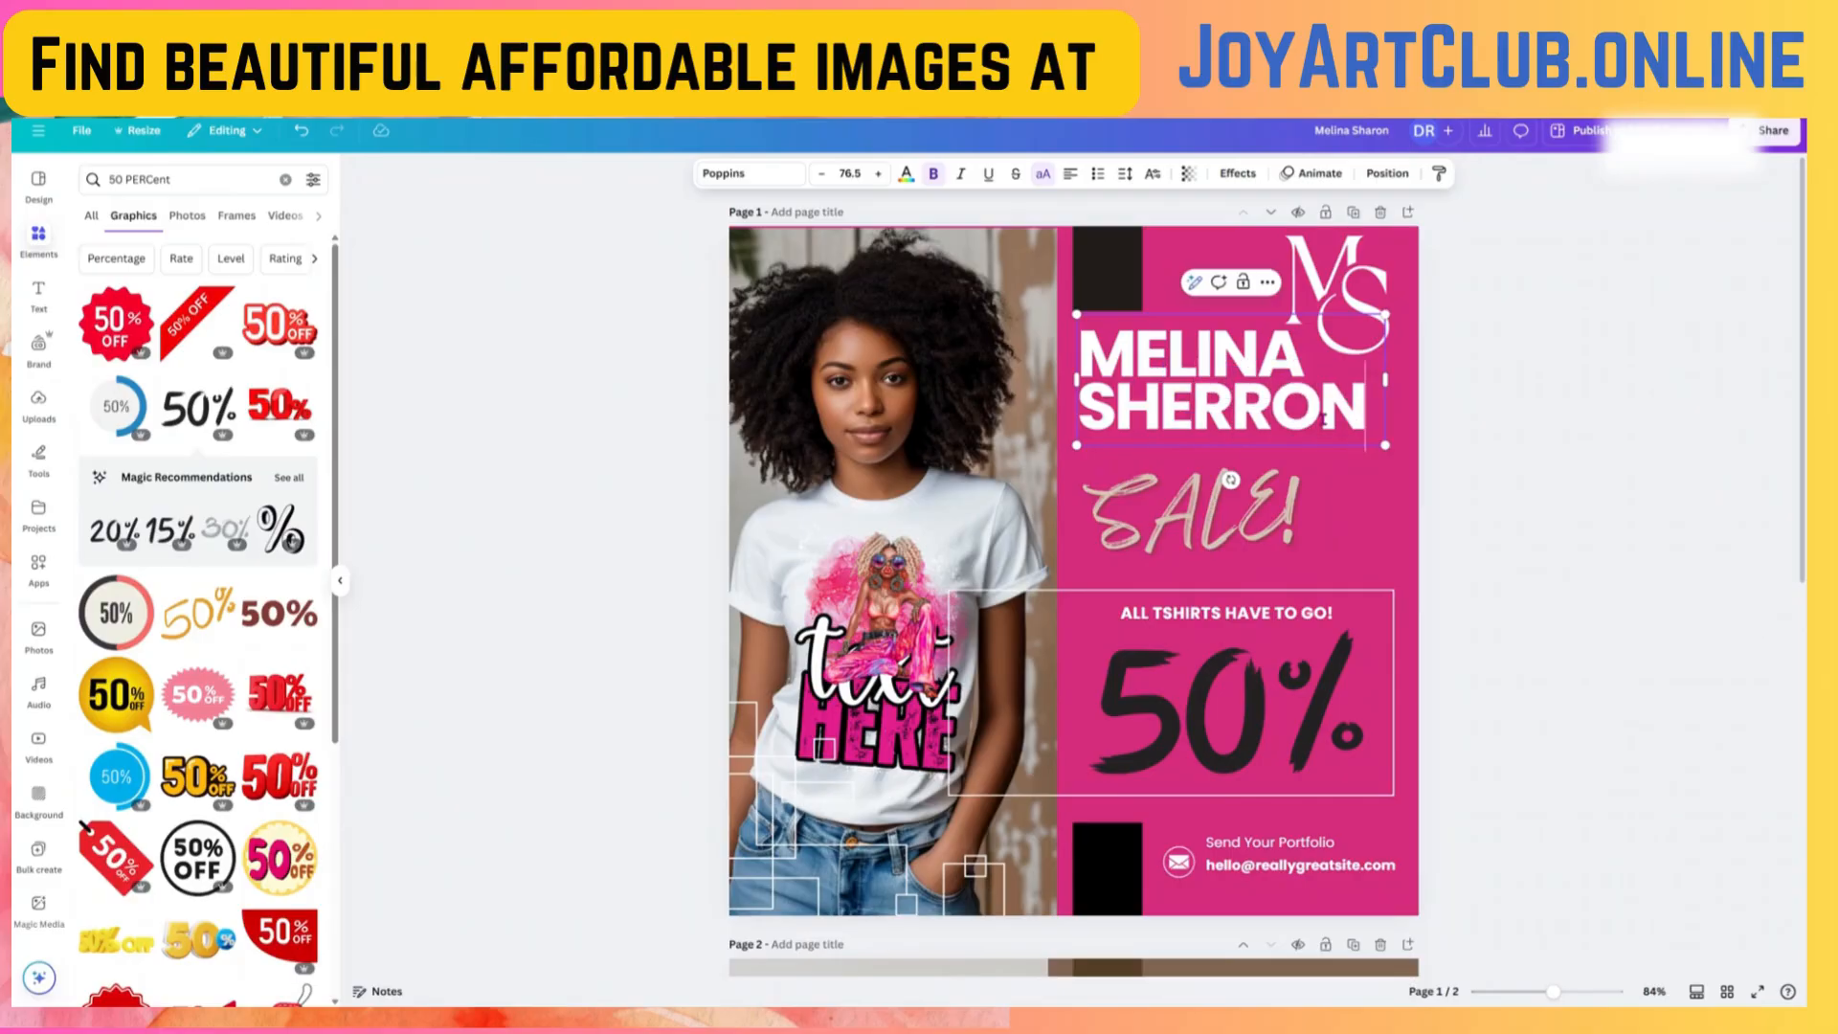
left_click(1542, 409)
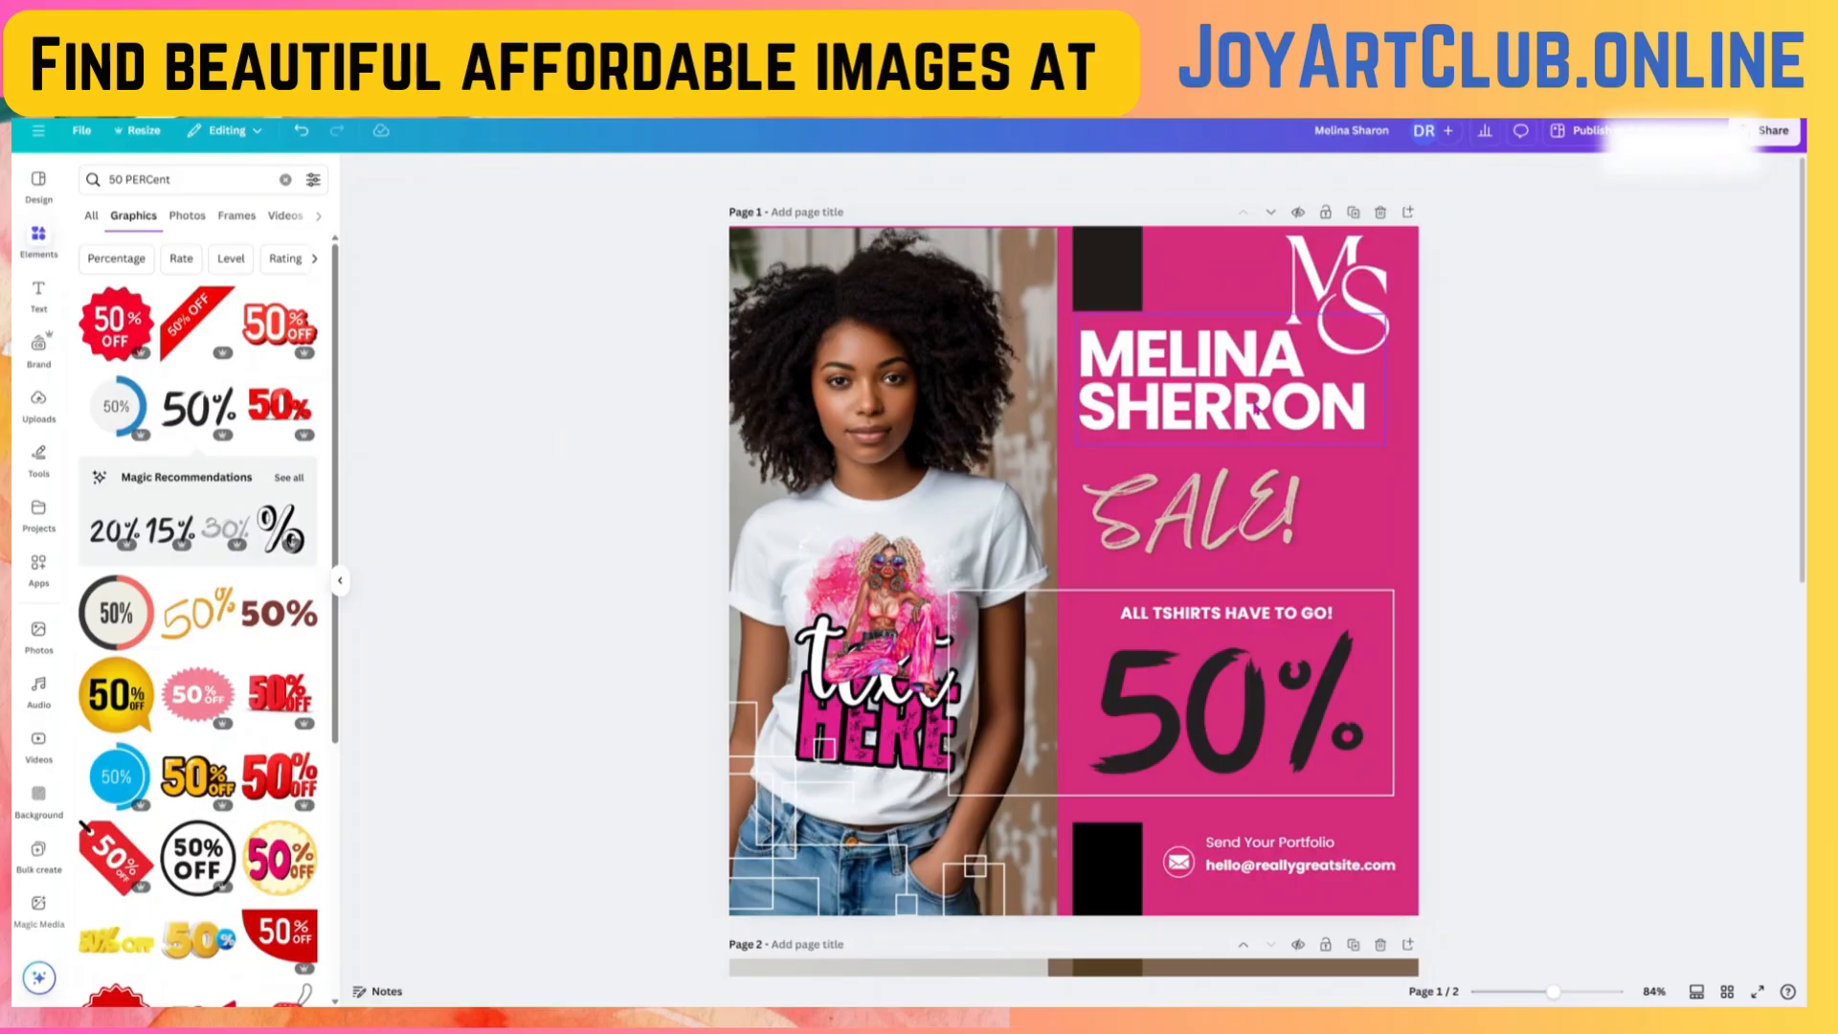
left_click_drag(1258, 412, 1255, 433)
left_click_drag(1233, 504, 1244, 541)
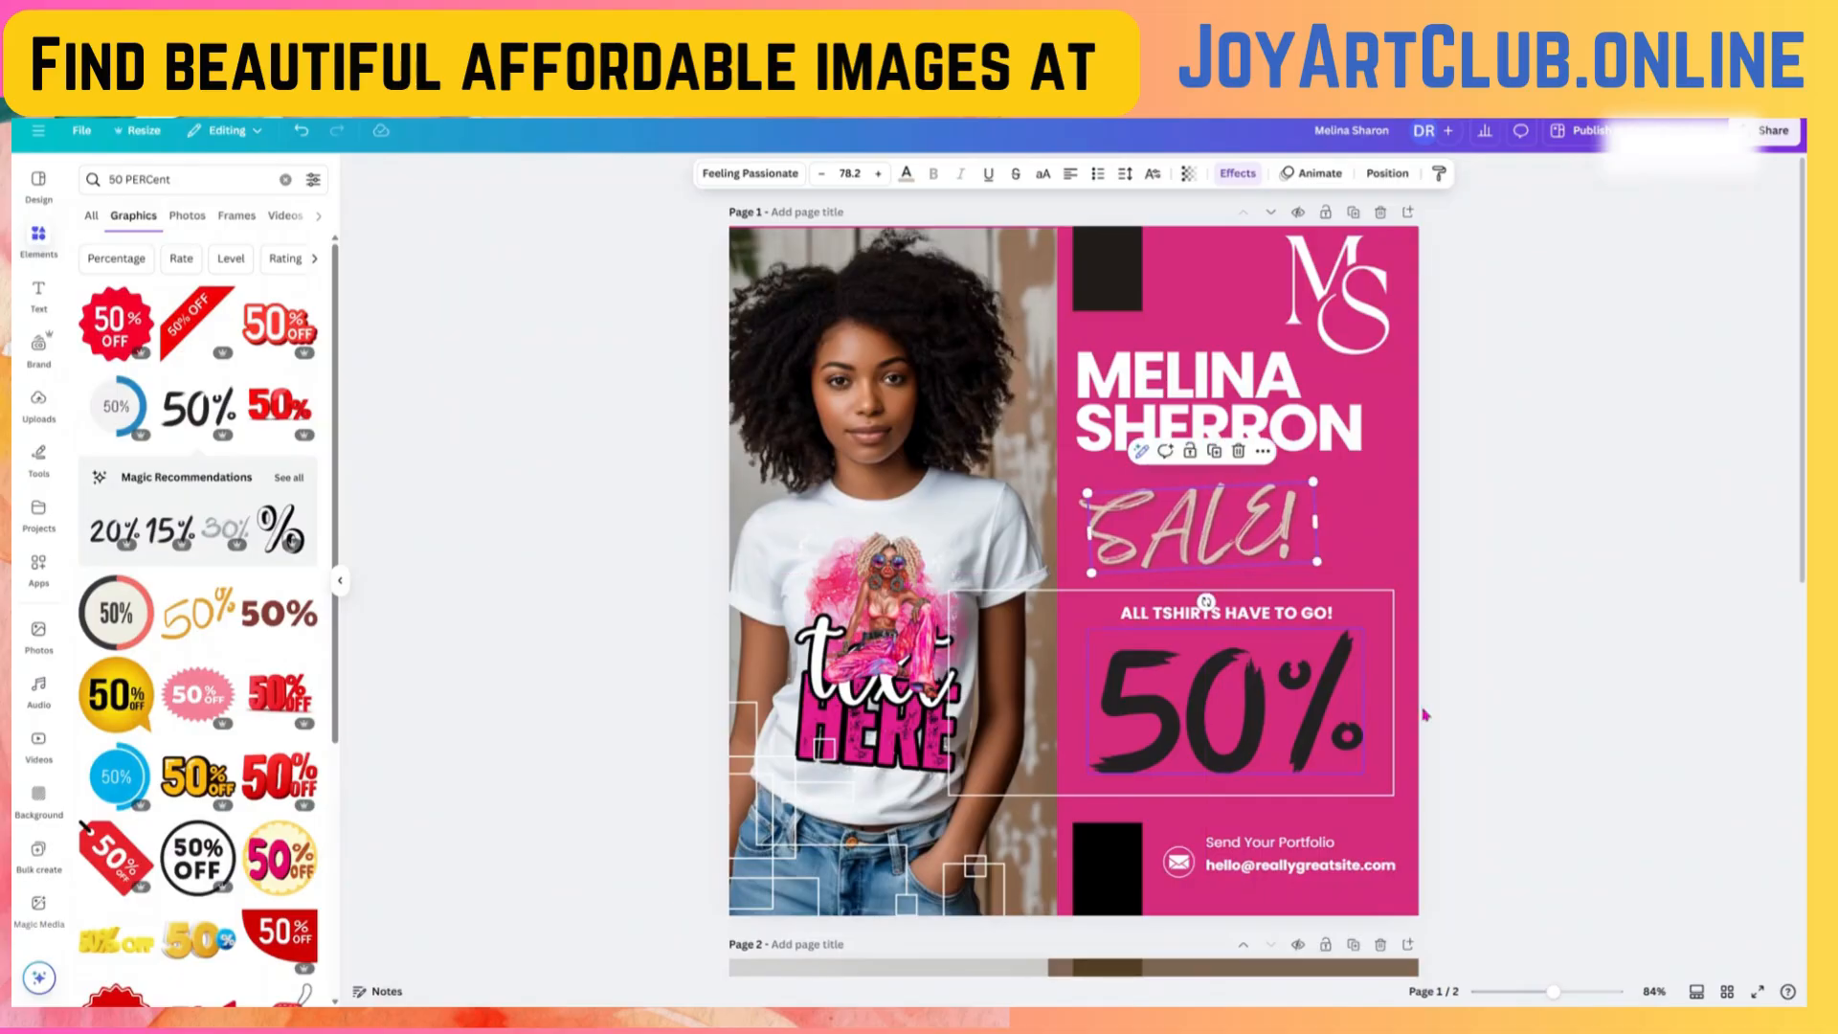
left_click(1313, 844)
- Rewrite the Send Your Portfolio line as the sign-up-for-your-coupon-code wording
left_click_drag(1206, 843, 1362, 841)
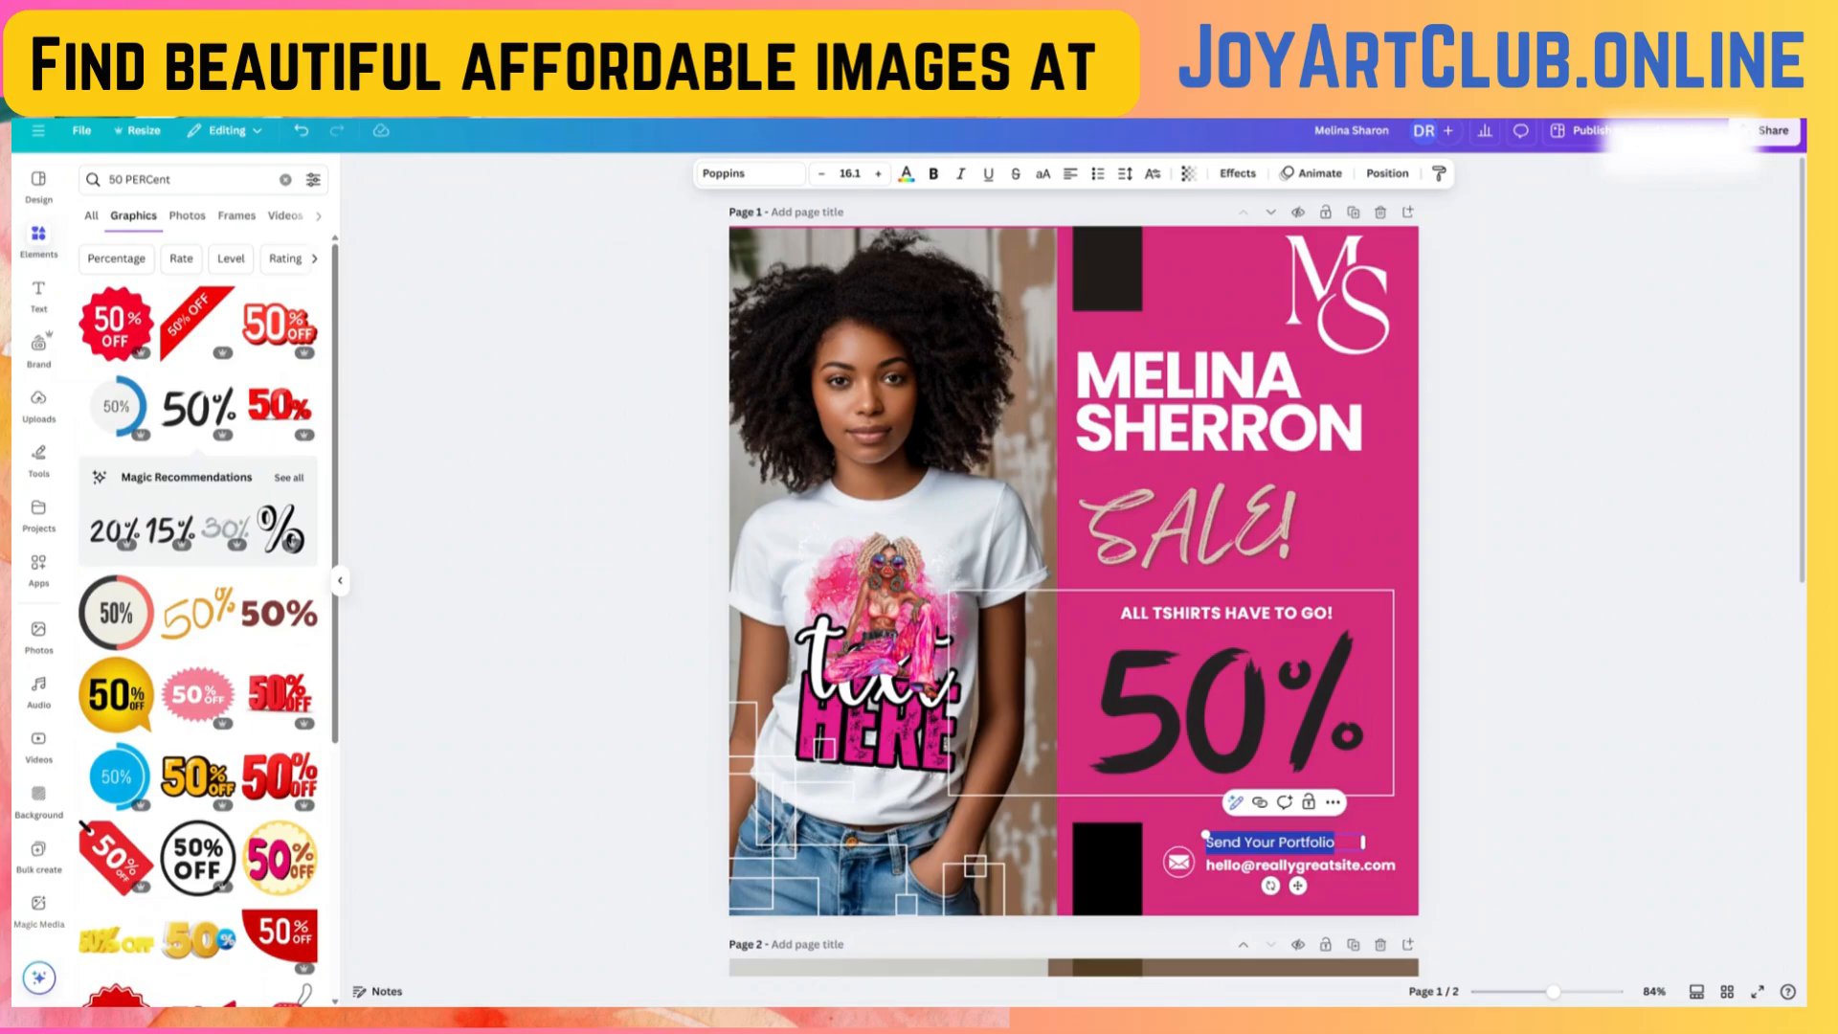
type("sing")
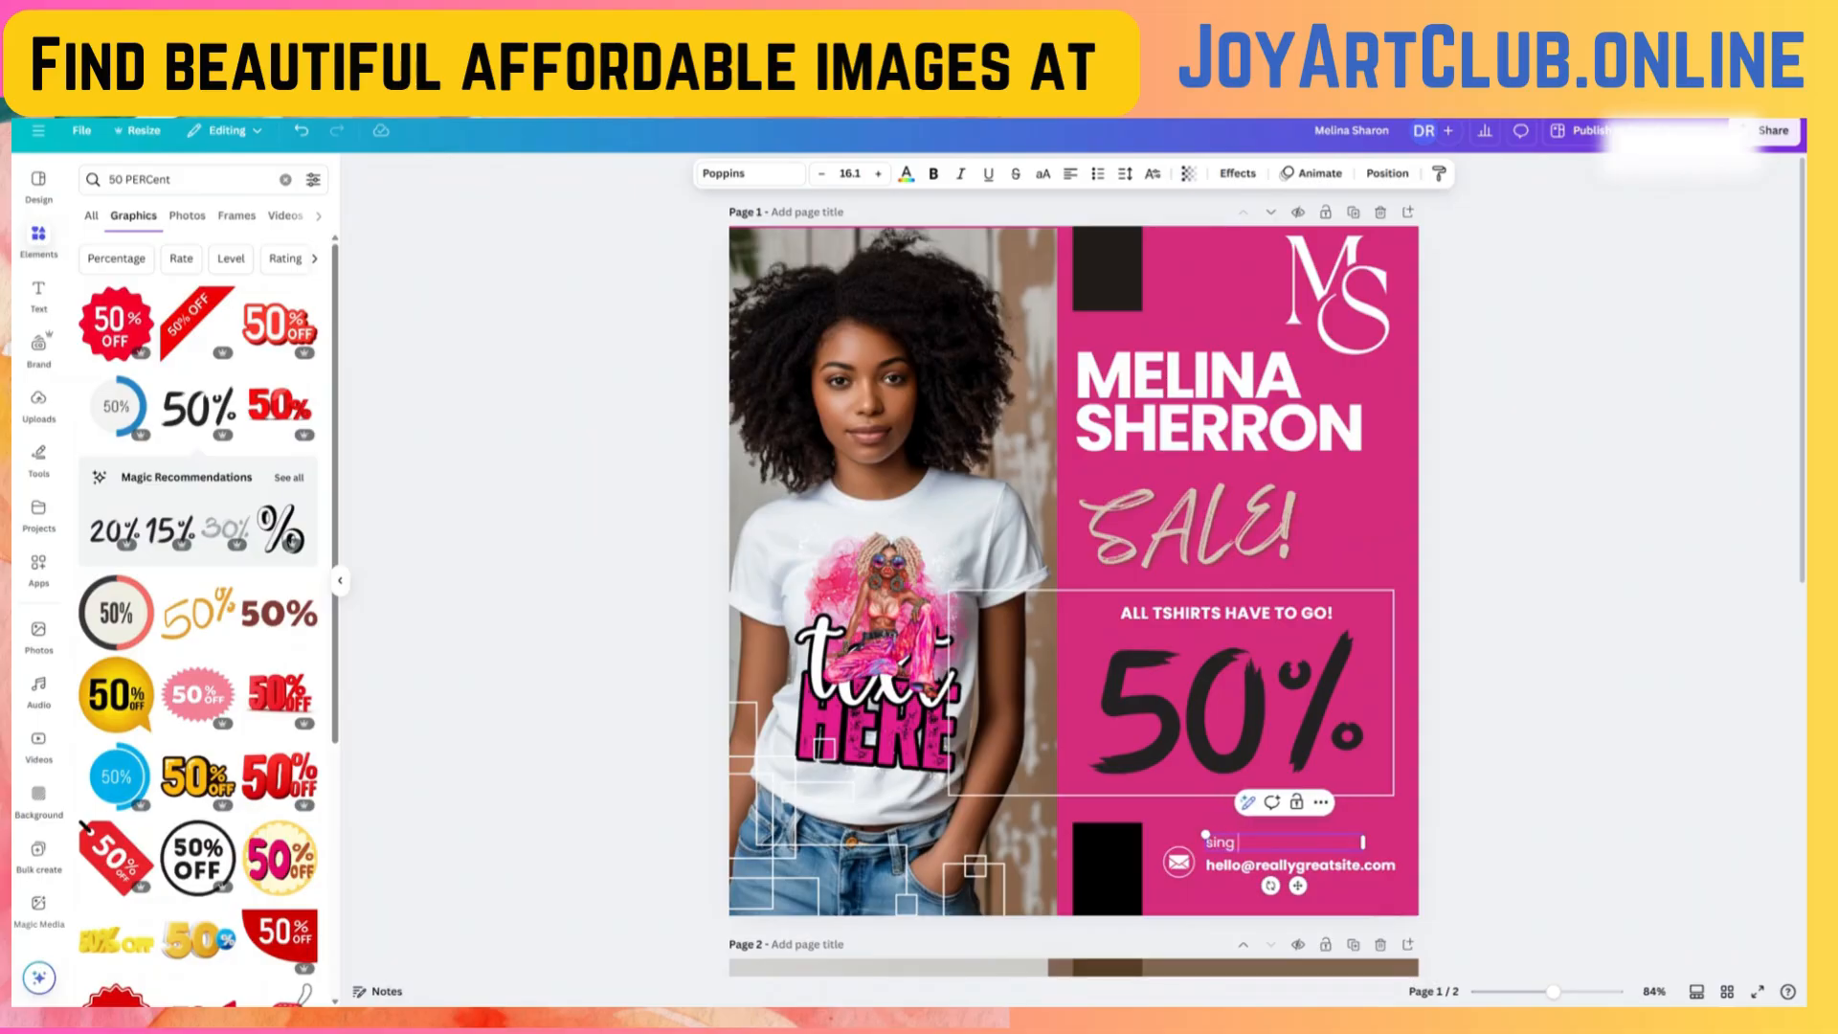
key("BackSpace")
key("BackSpace")
type("gn up to get your")
key("Return")
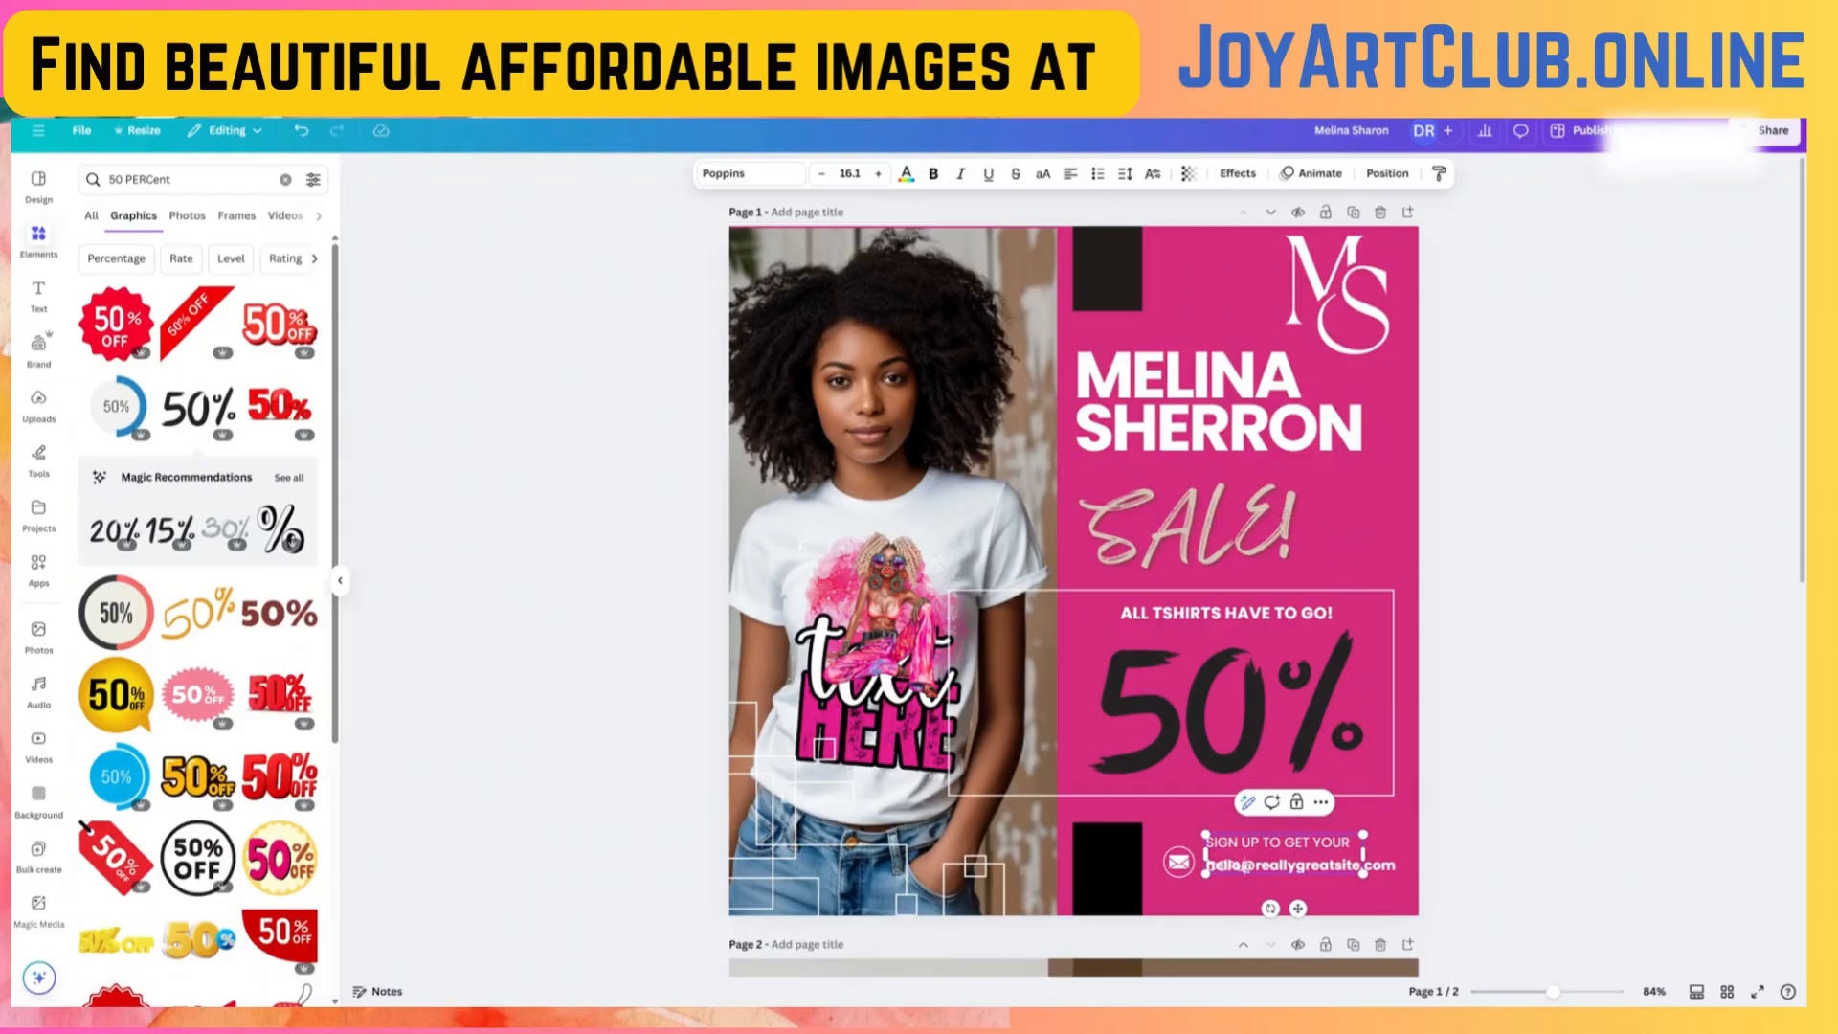
type("code")
left_click_drag(1295, 849, 1287, 826)
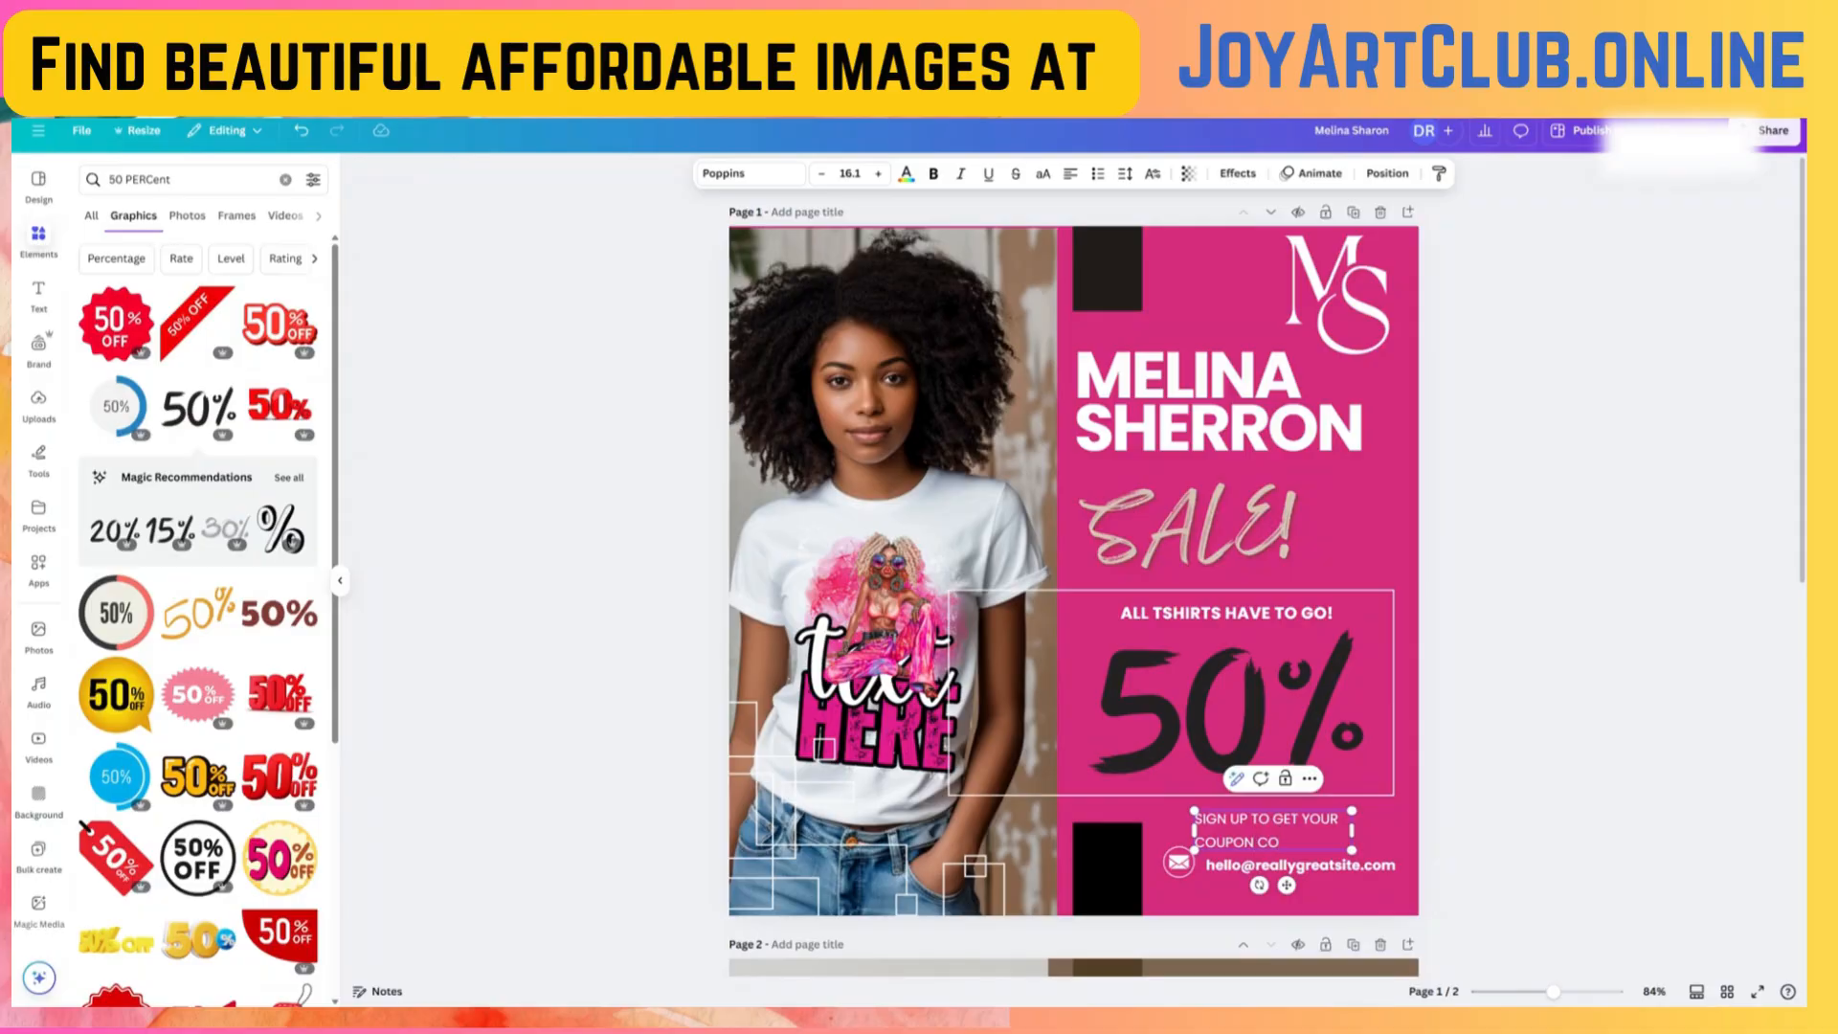
type("de")
- Widen the sign-up text to a single line and align it with the content above
left_click_drag(1357, 830, 1479, 826)
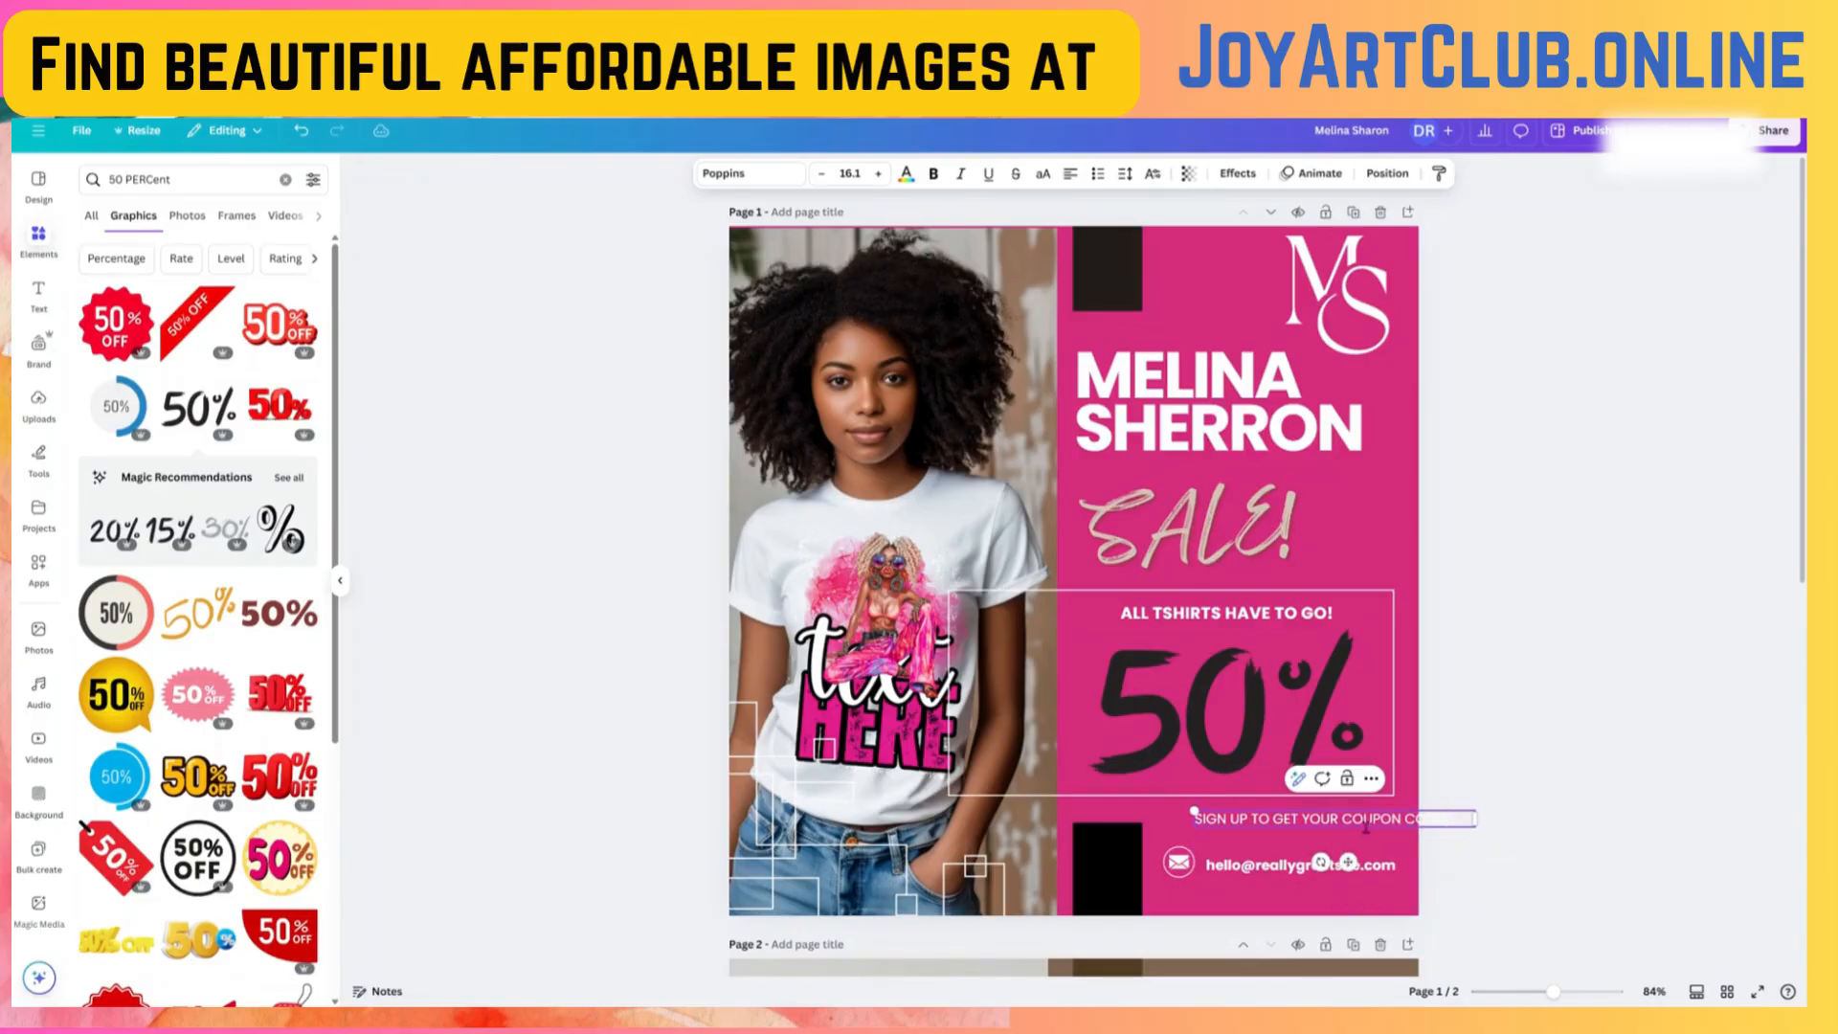
mouse_move(1348, 862)
left_mouse_down()
mouse_move(1283, 862)
mouse_move(1318, 864)
left_mouse_up()
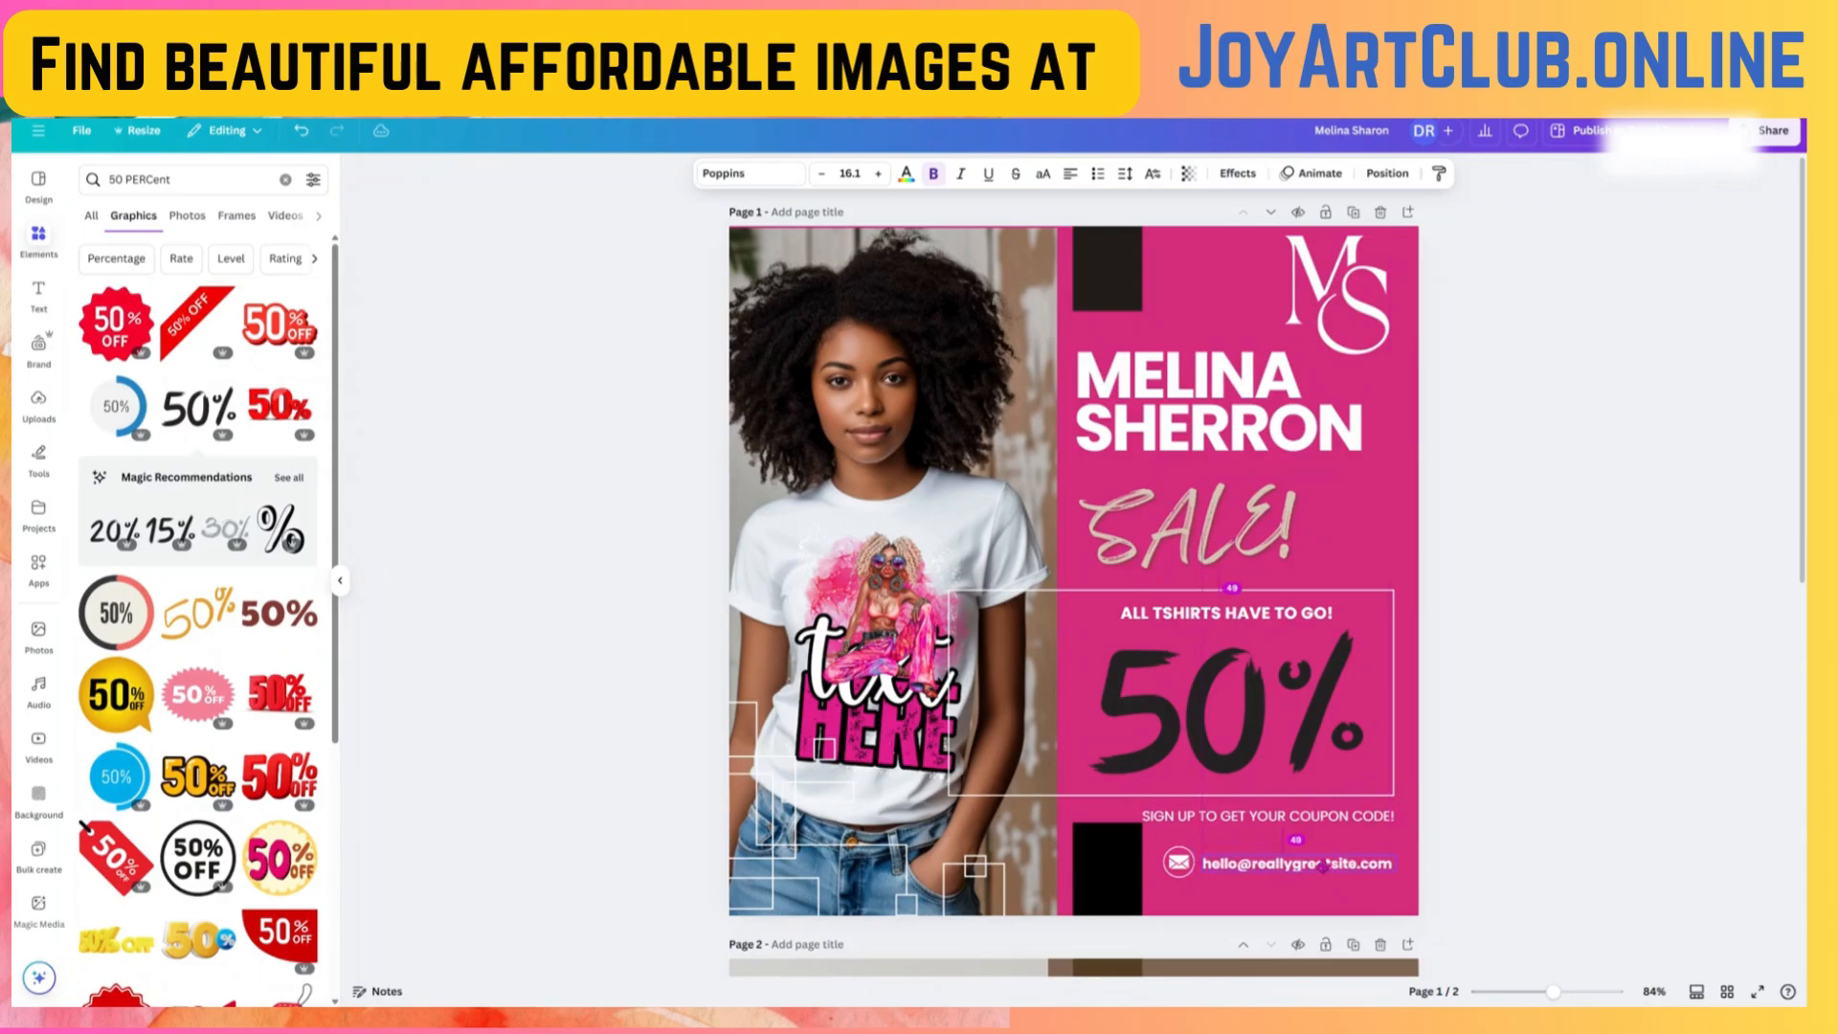
left_click(1180, 863)
- Replace the sample e-mail address with melindaSherron.store, removing the leftover .com ending
left_click_drag(1179, 862, 1184, 864)
double_click(1295, 869)
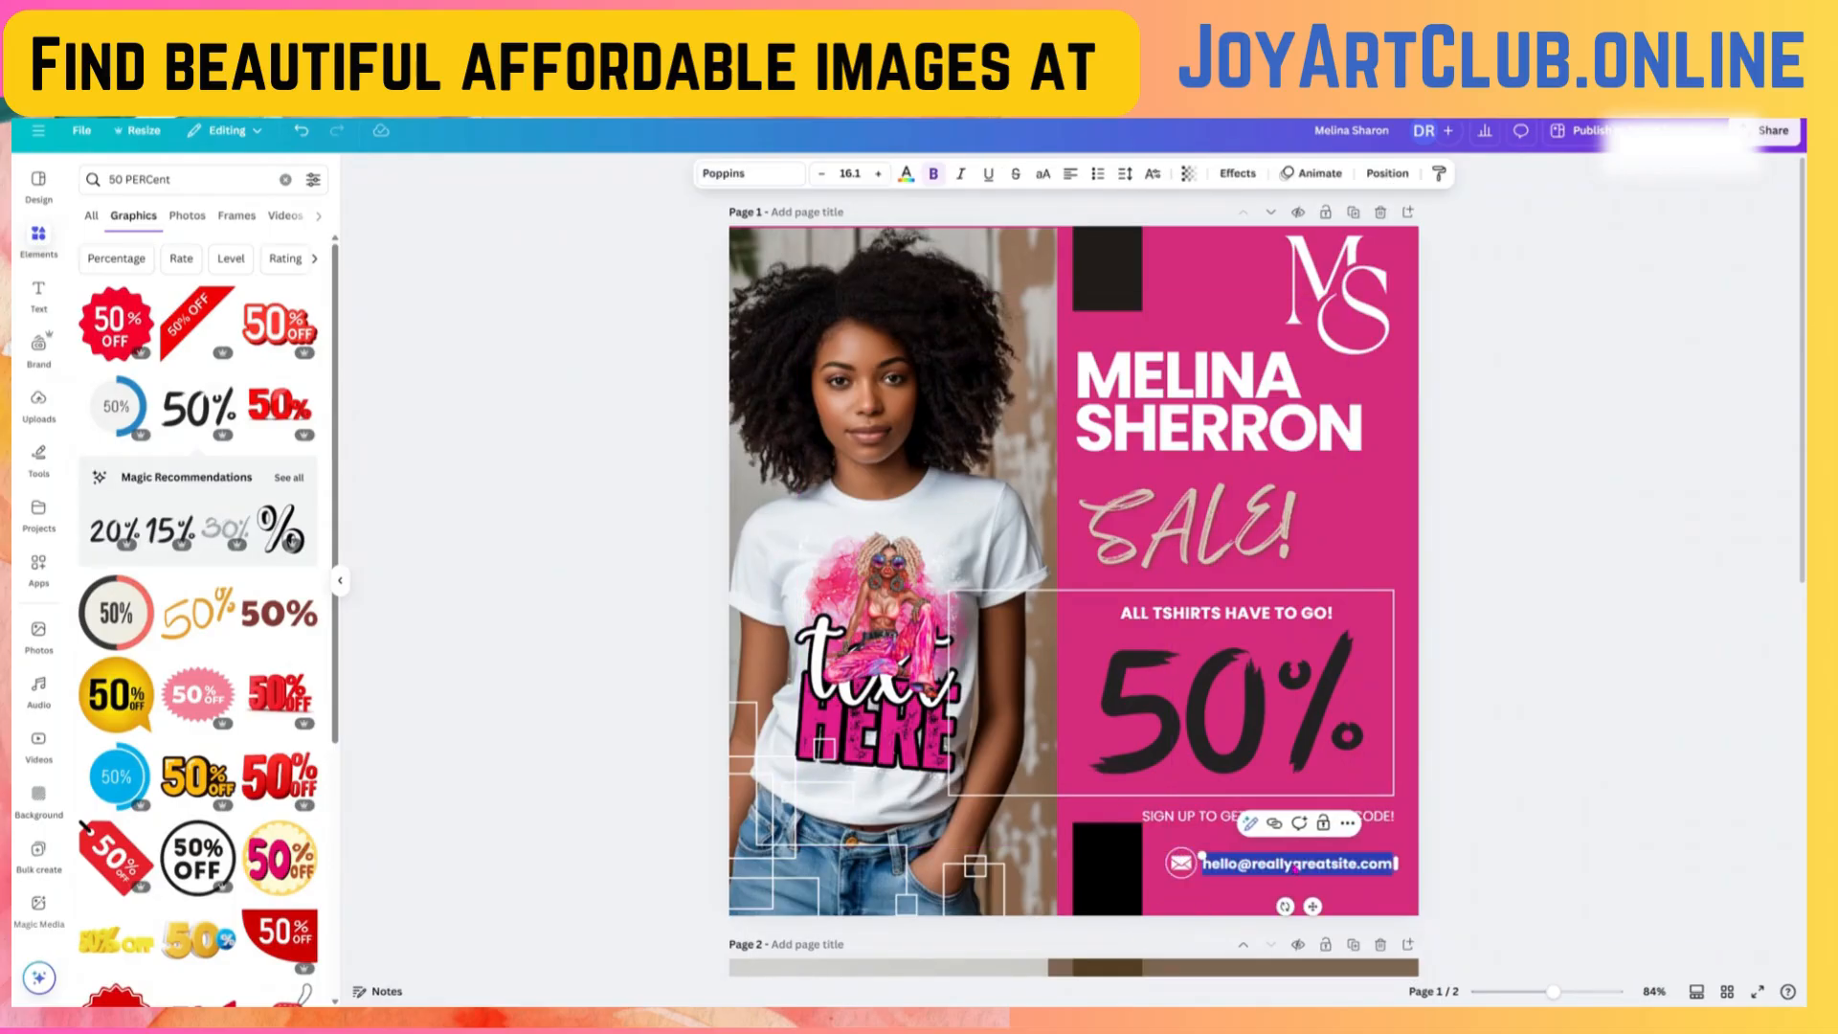
left_click(1249, 868)
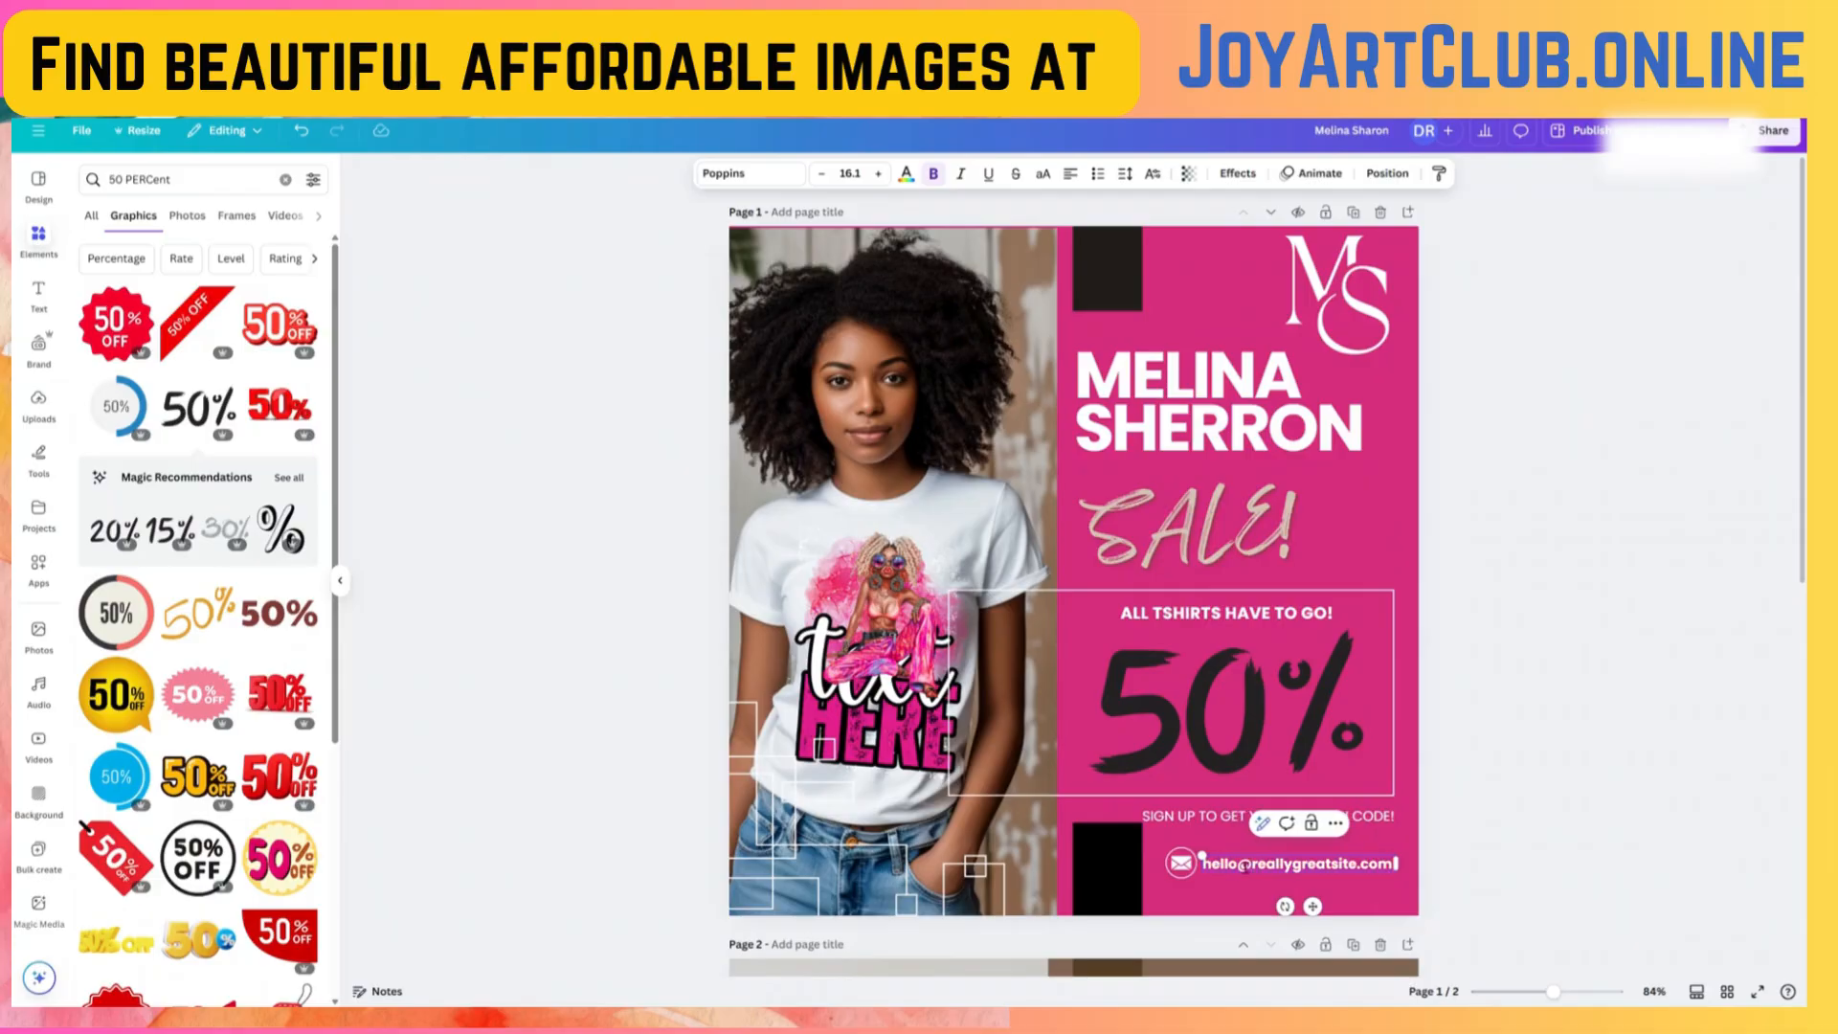
left_click(1204, 864, "shift")
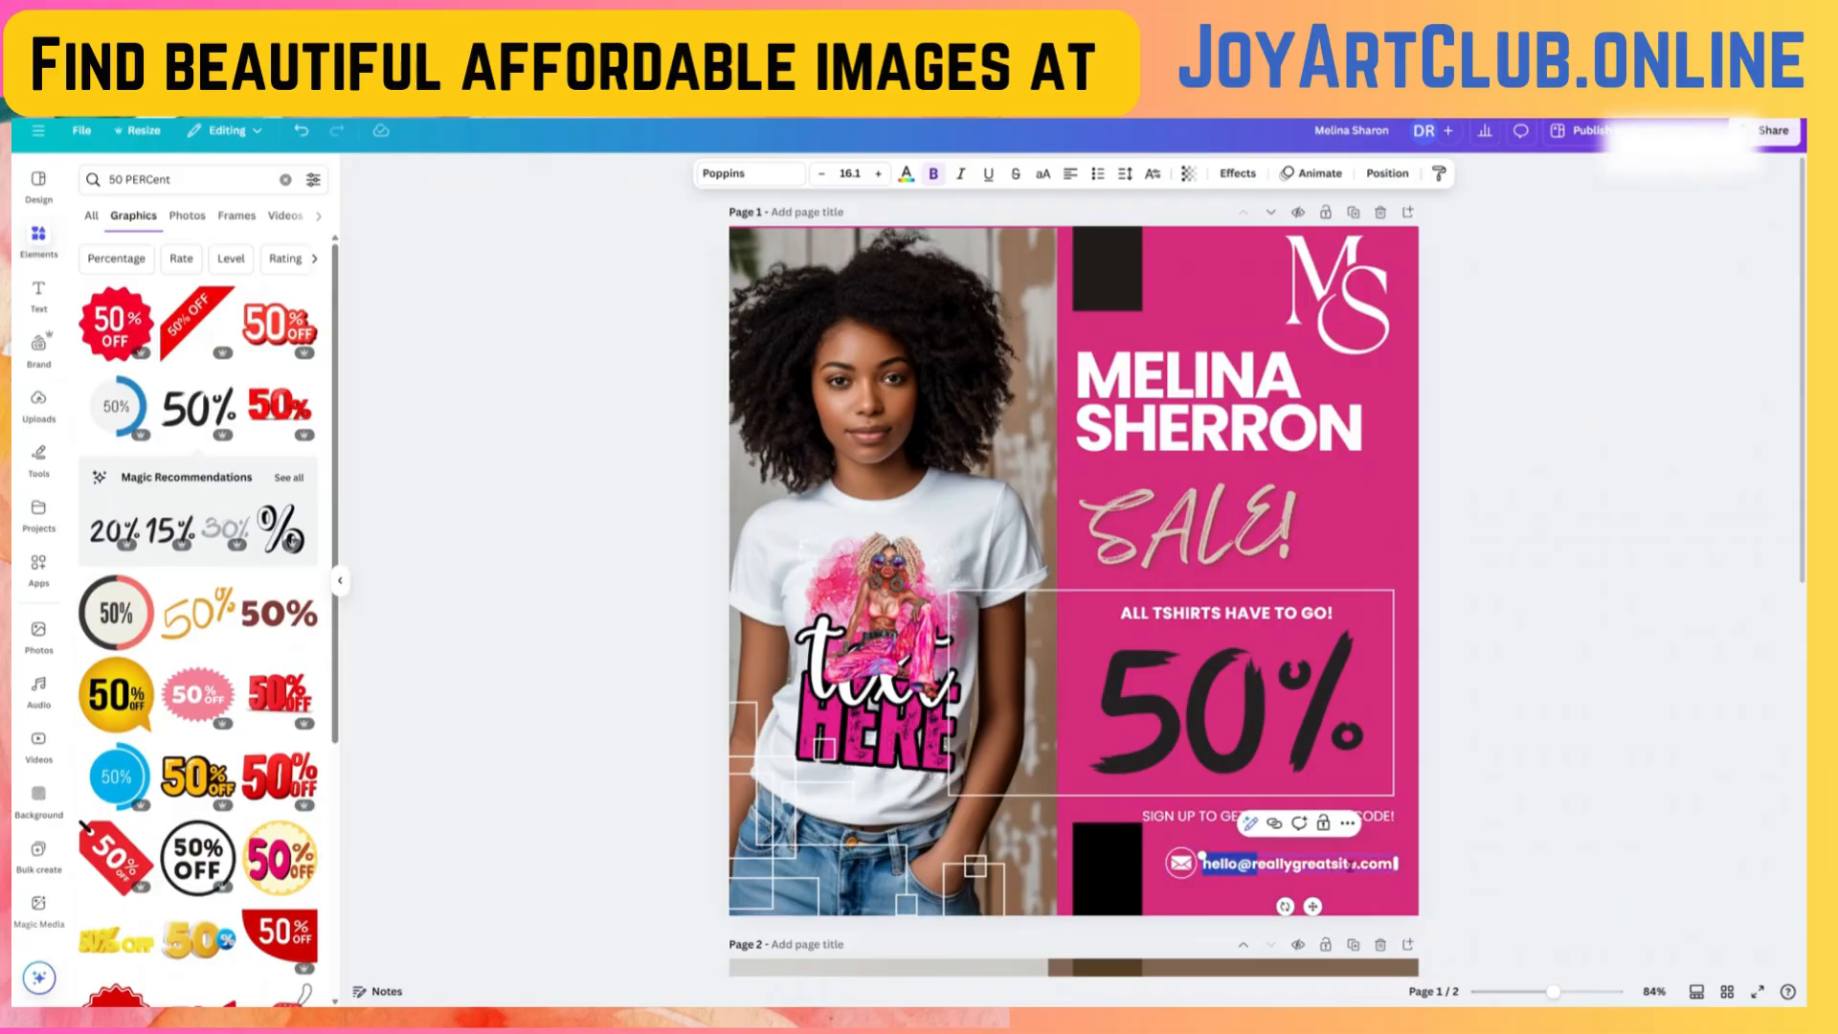
double_click(1205, 864)
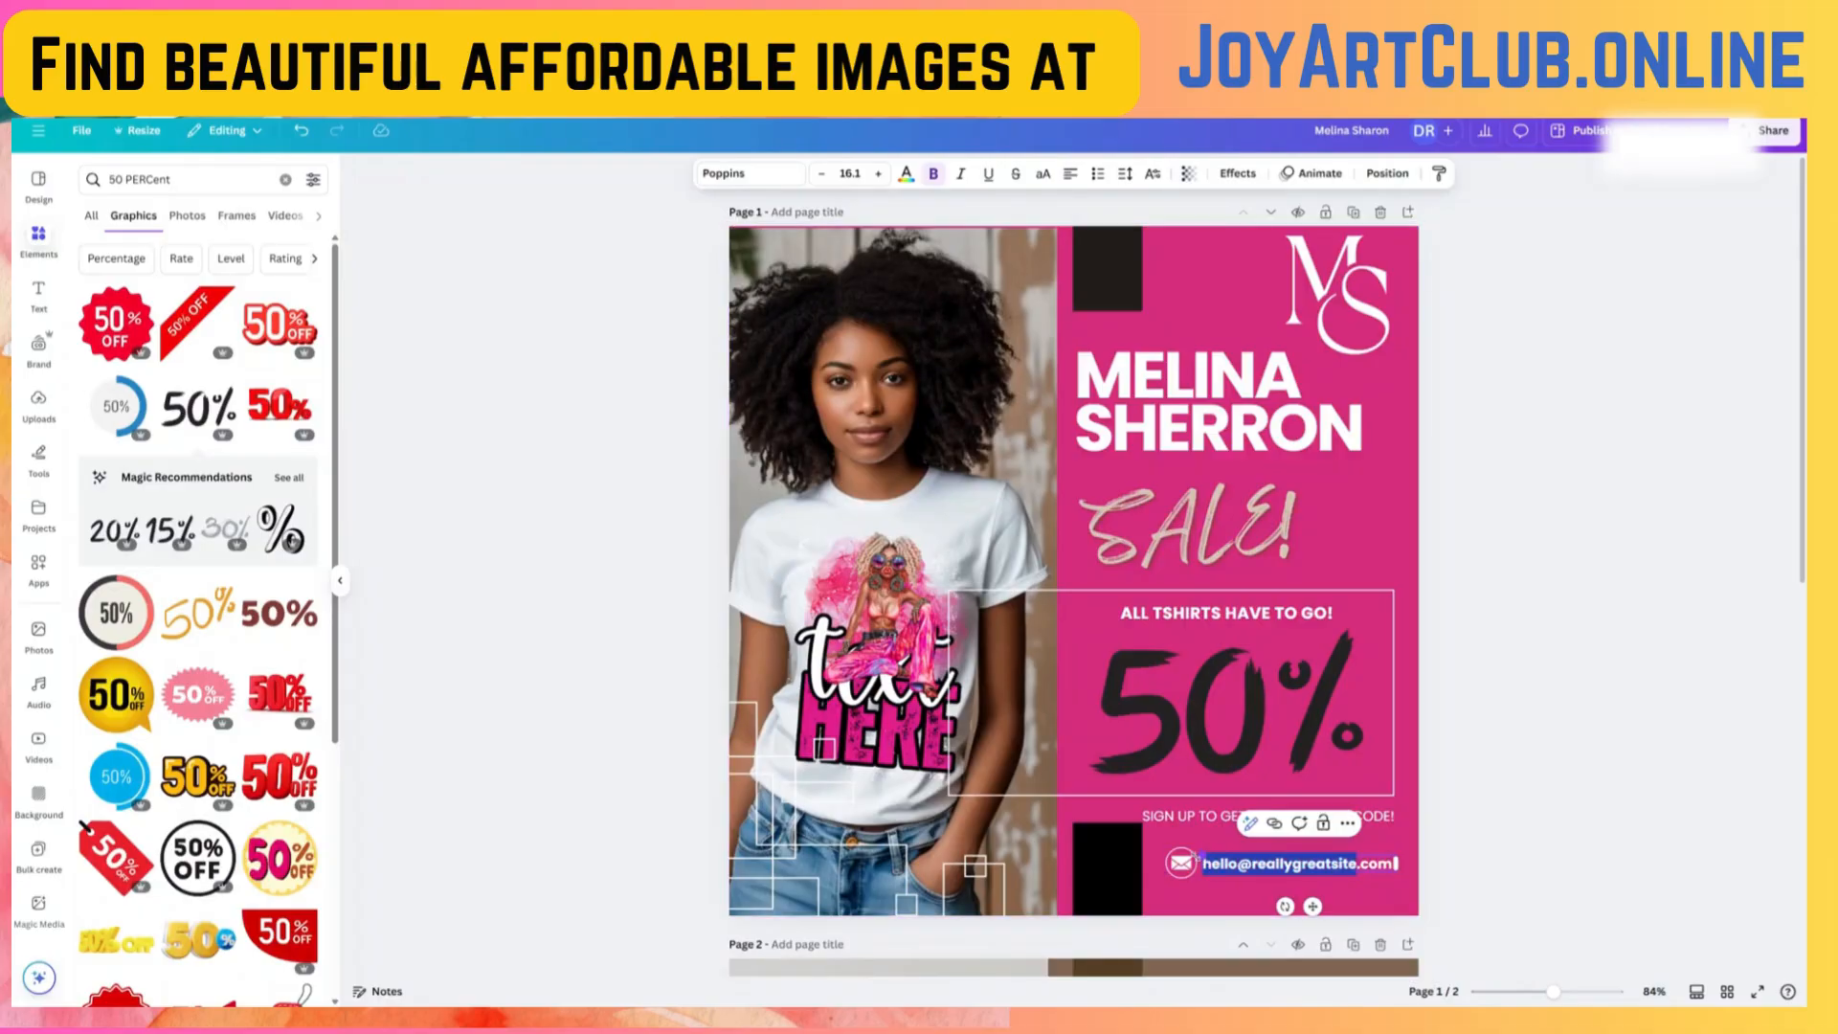
type("m")
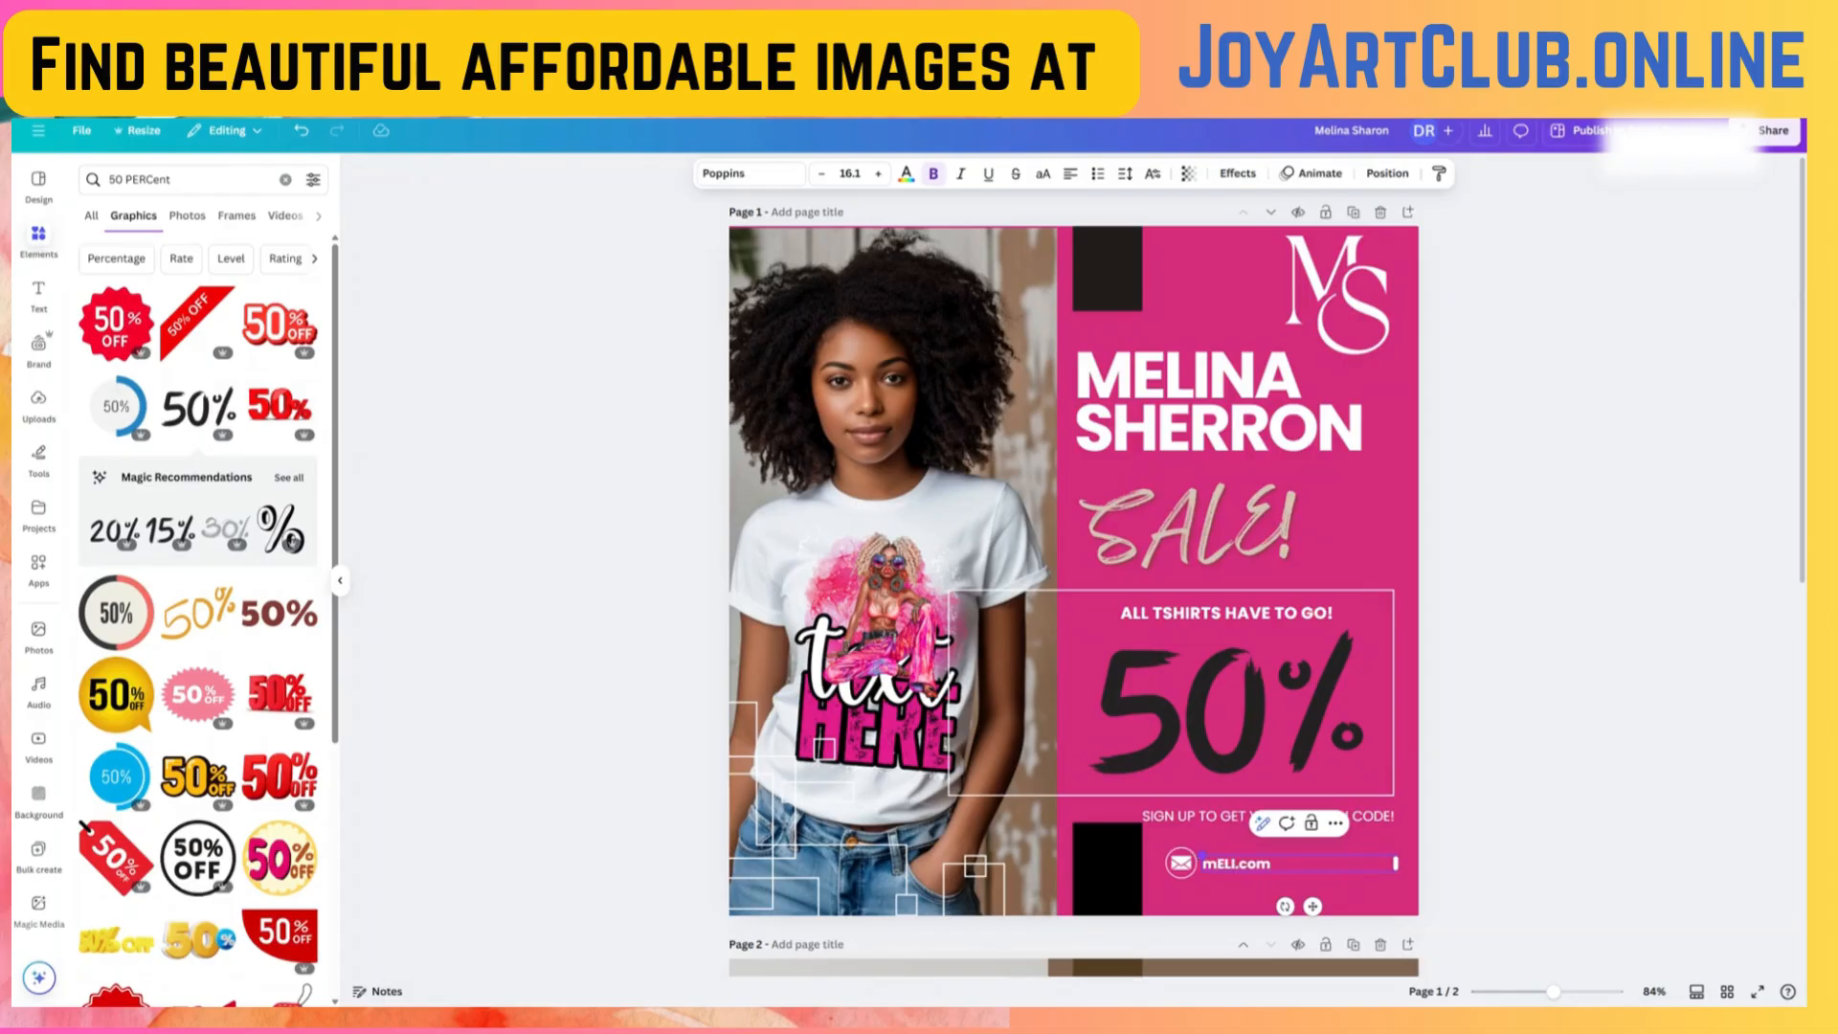
type("elindaSherron.store")
key("BackSpace")
key("BackSpace")
key("BackSpace")
key("BackSpace")
left_click(1526, 776)
- Delete the envelope icon beside the web address
left_click(1277, 867)
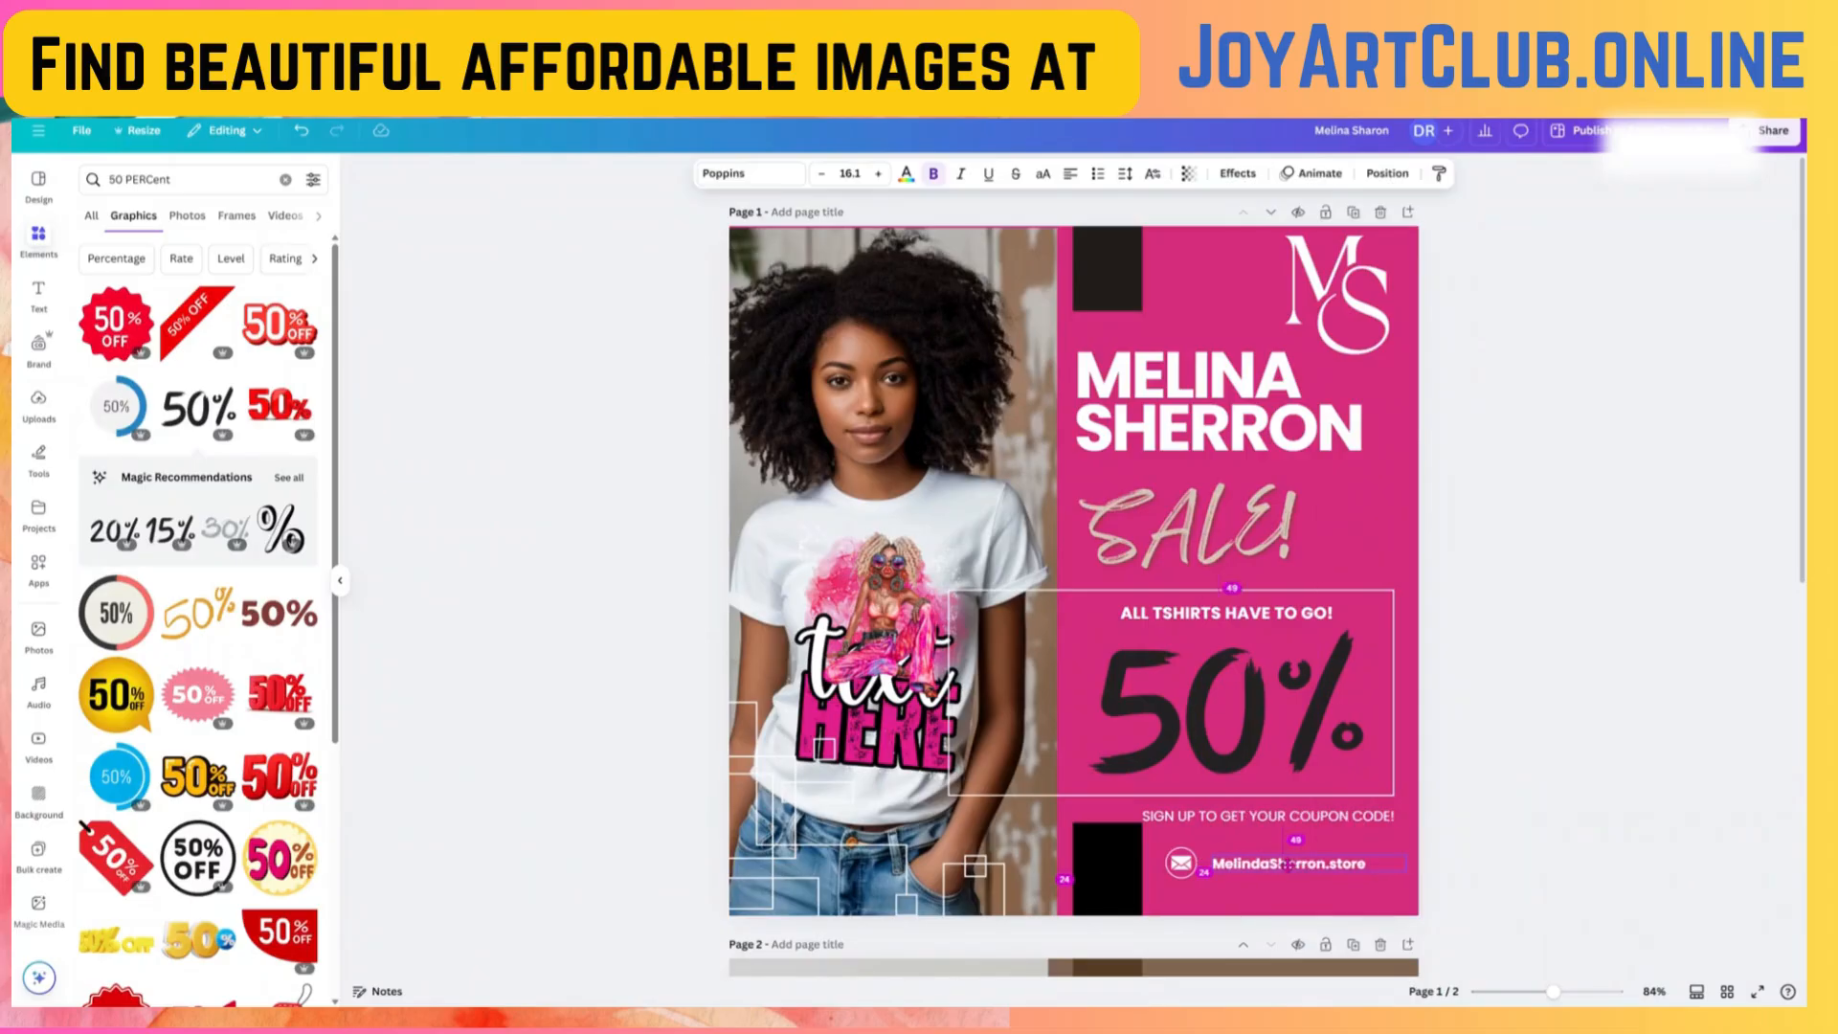
left_click(1182, 866)
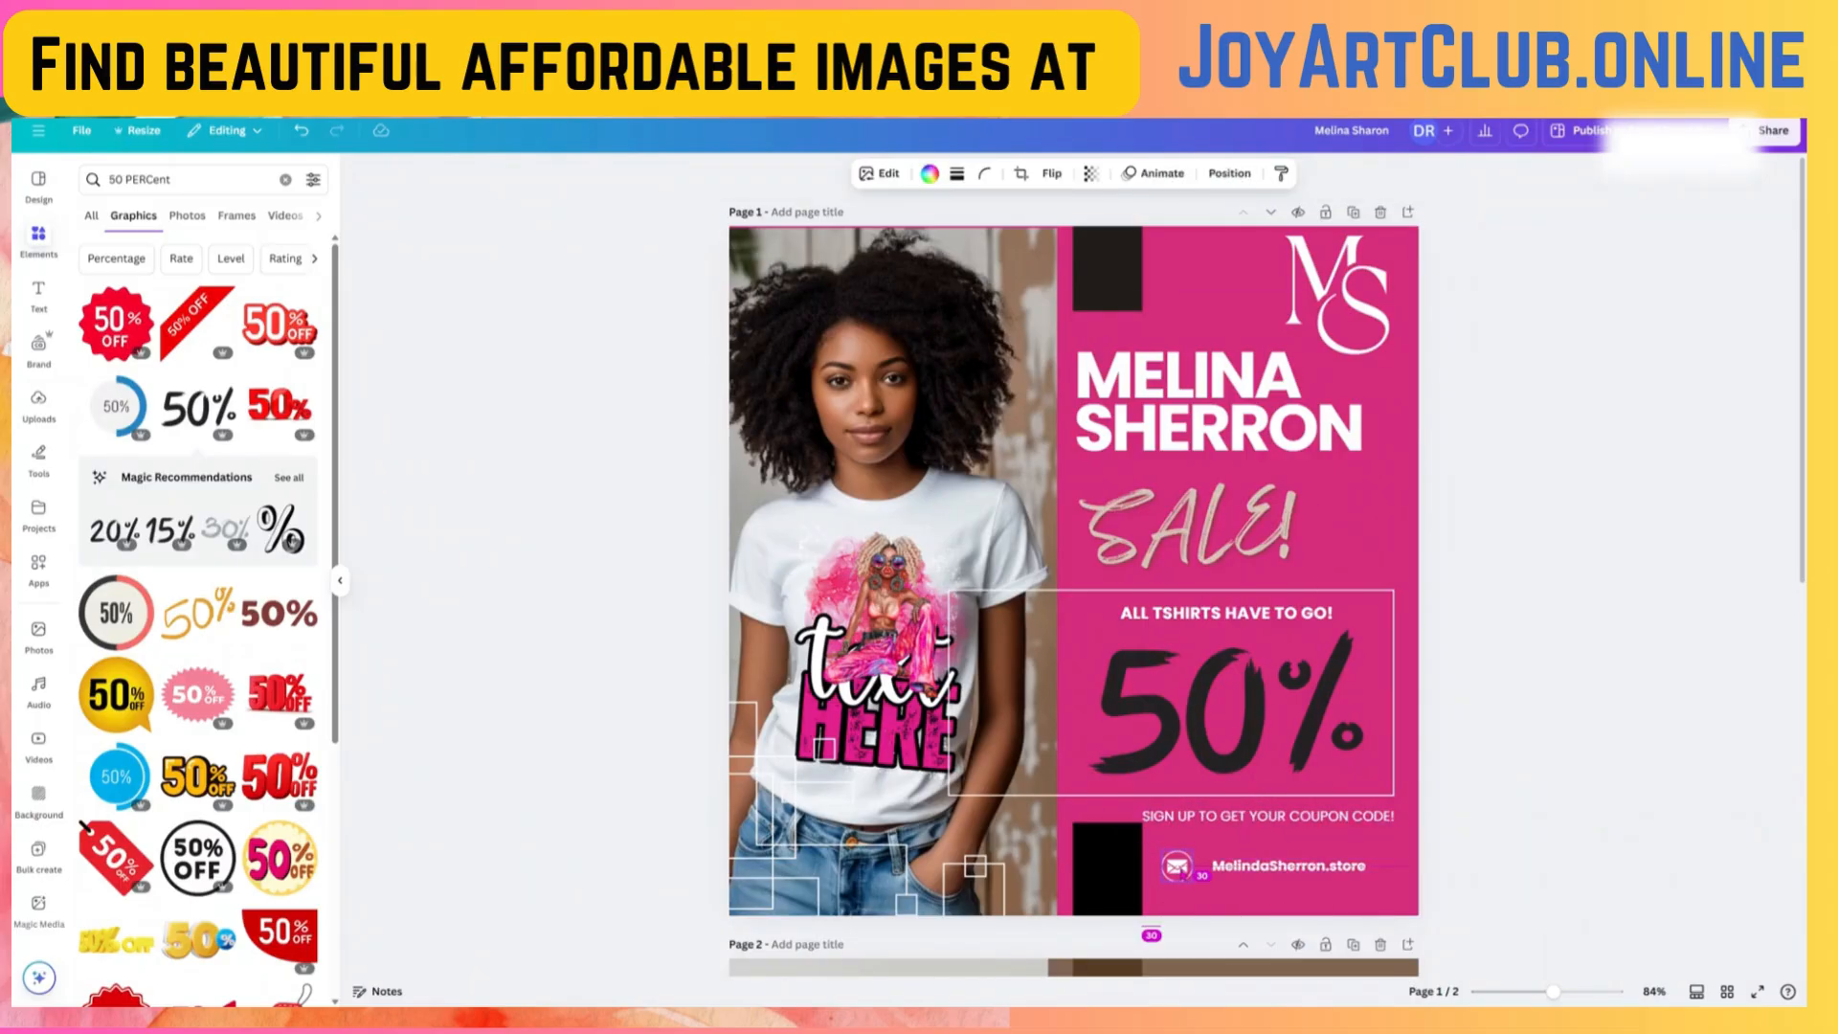
left_click_drag(1184, 872, 1179, 867)
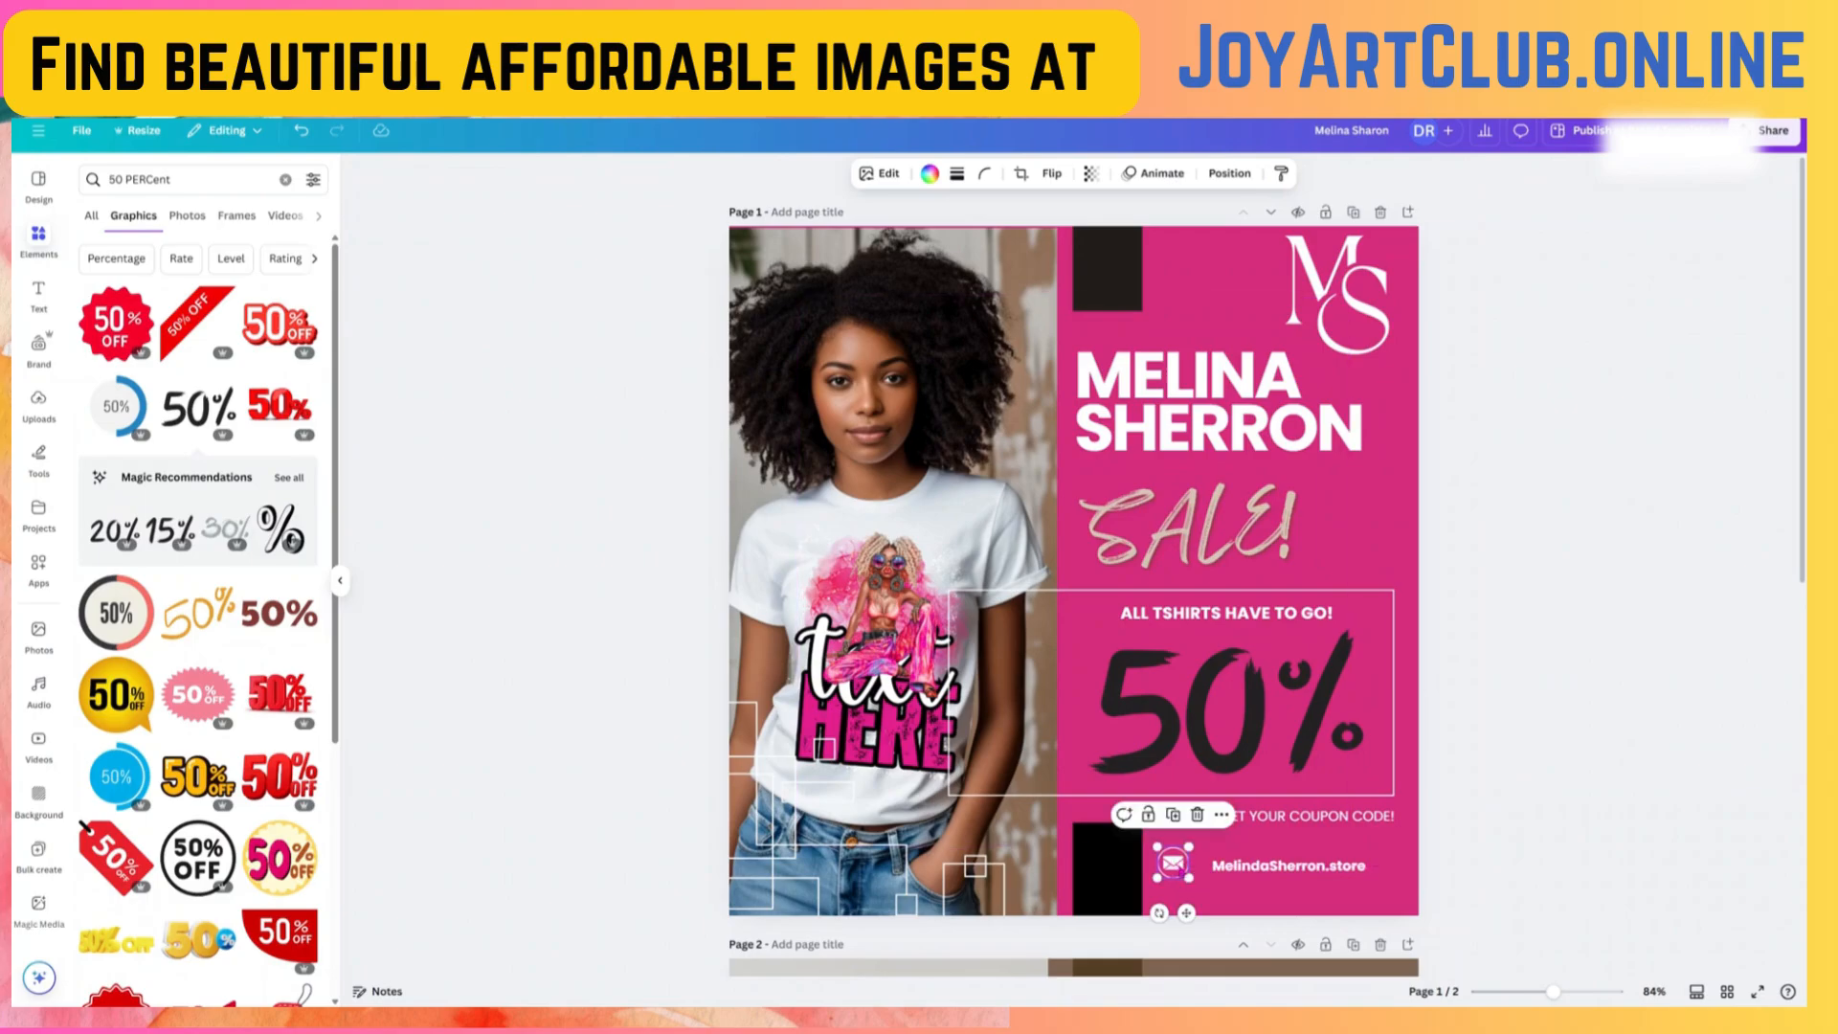
key("Delete")
left_click(130, 179)
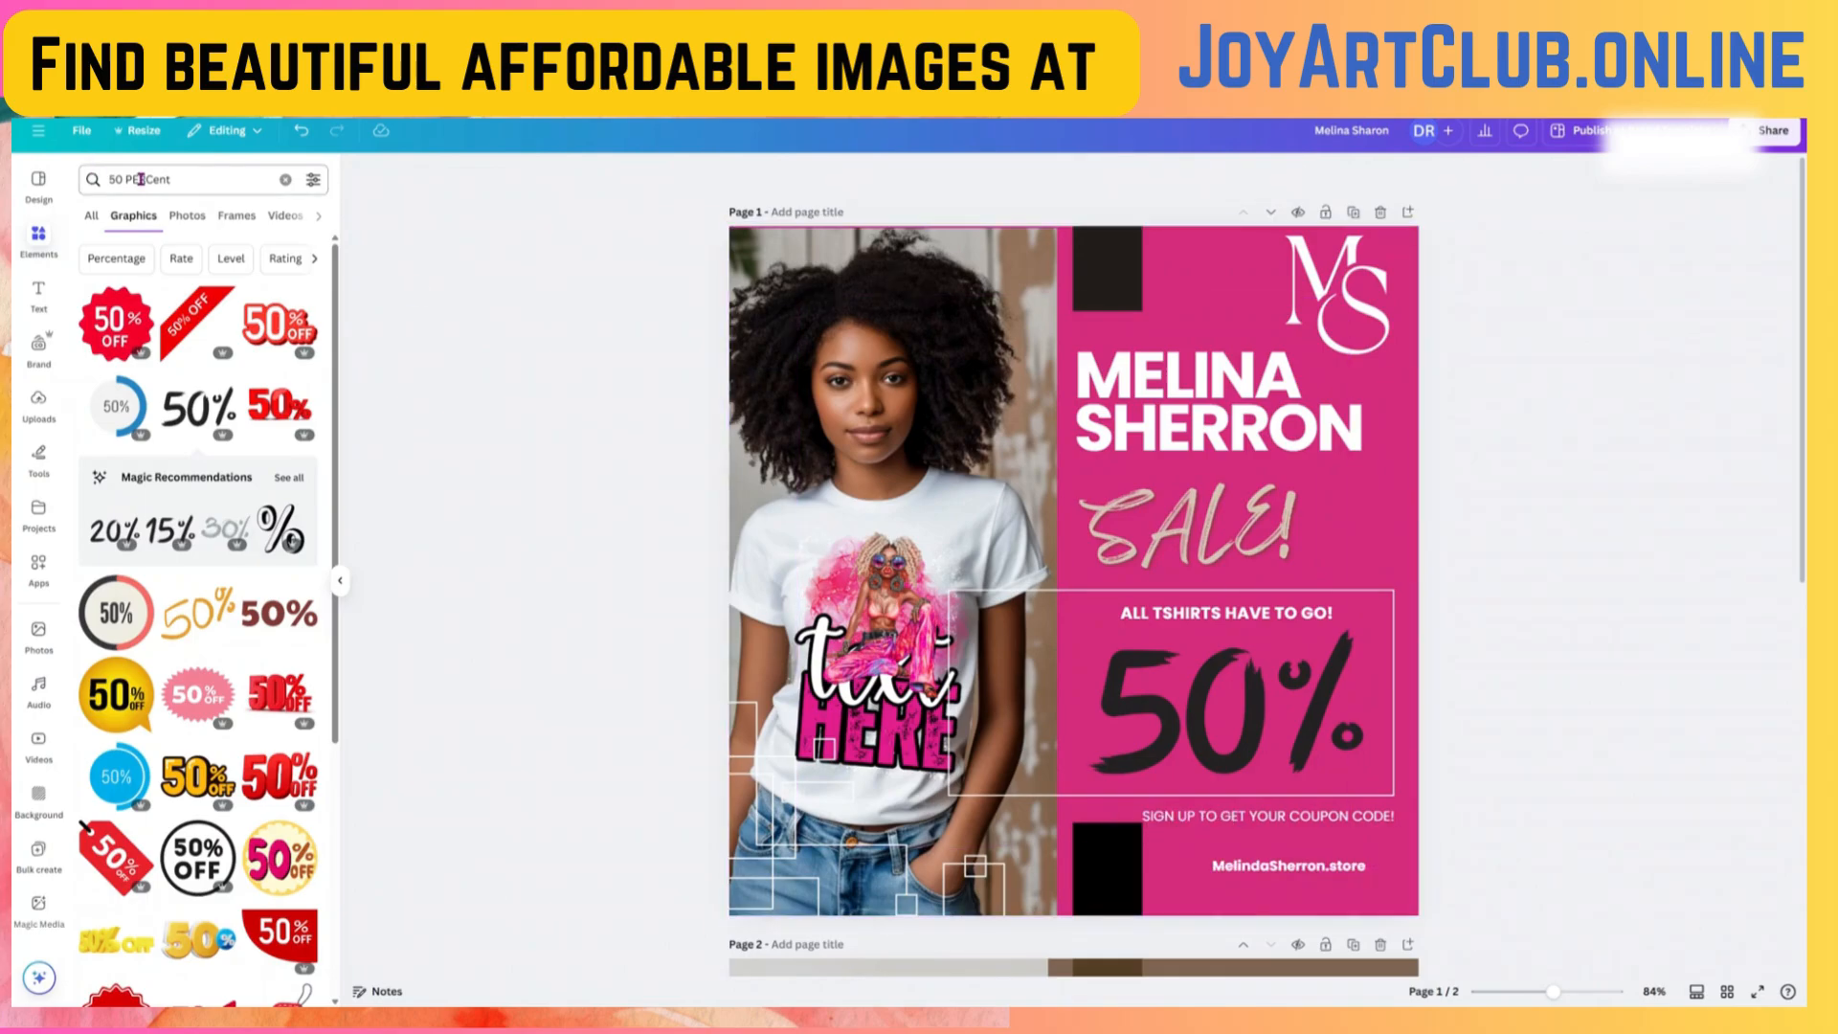
- Search graphics for 'web' and place a small blue globe beside the MelindaSherron.store link
triple_click(134, 179)
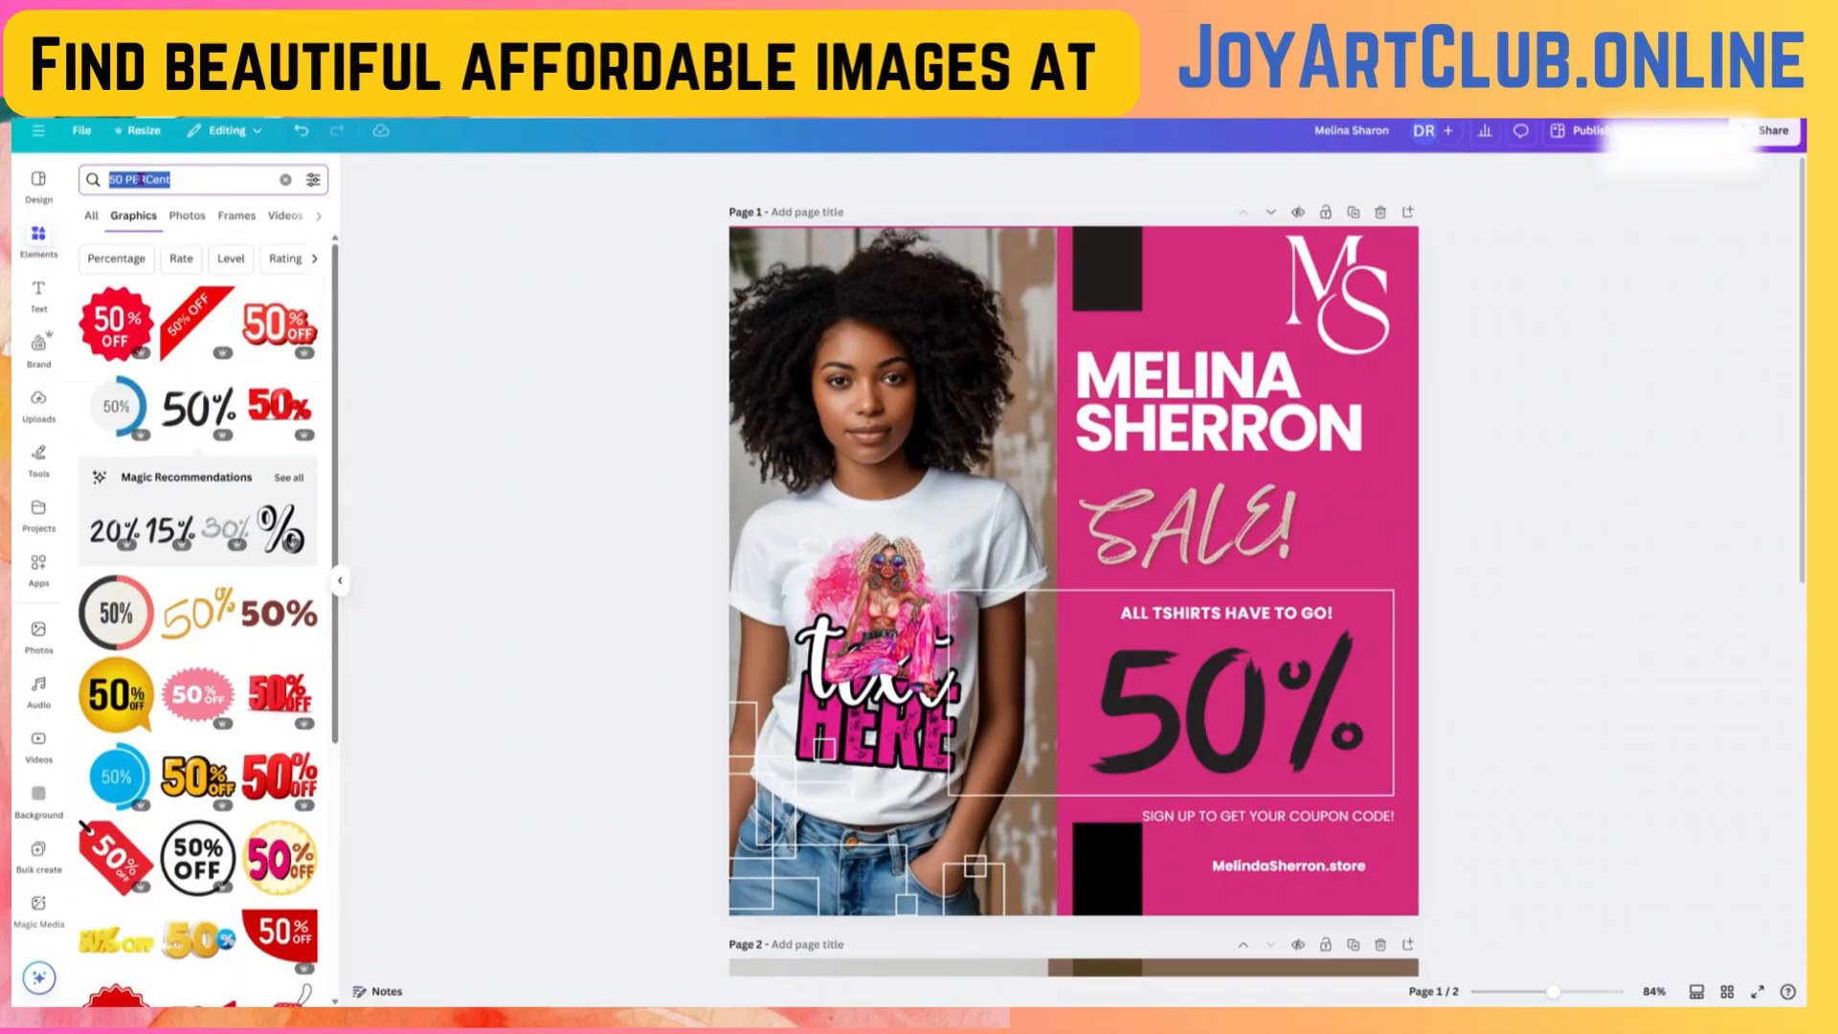
type("home")
key("Return")
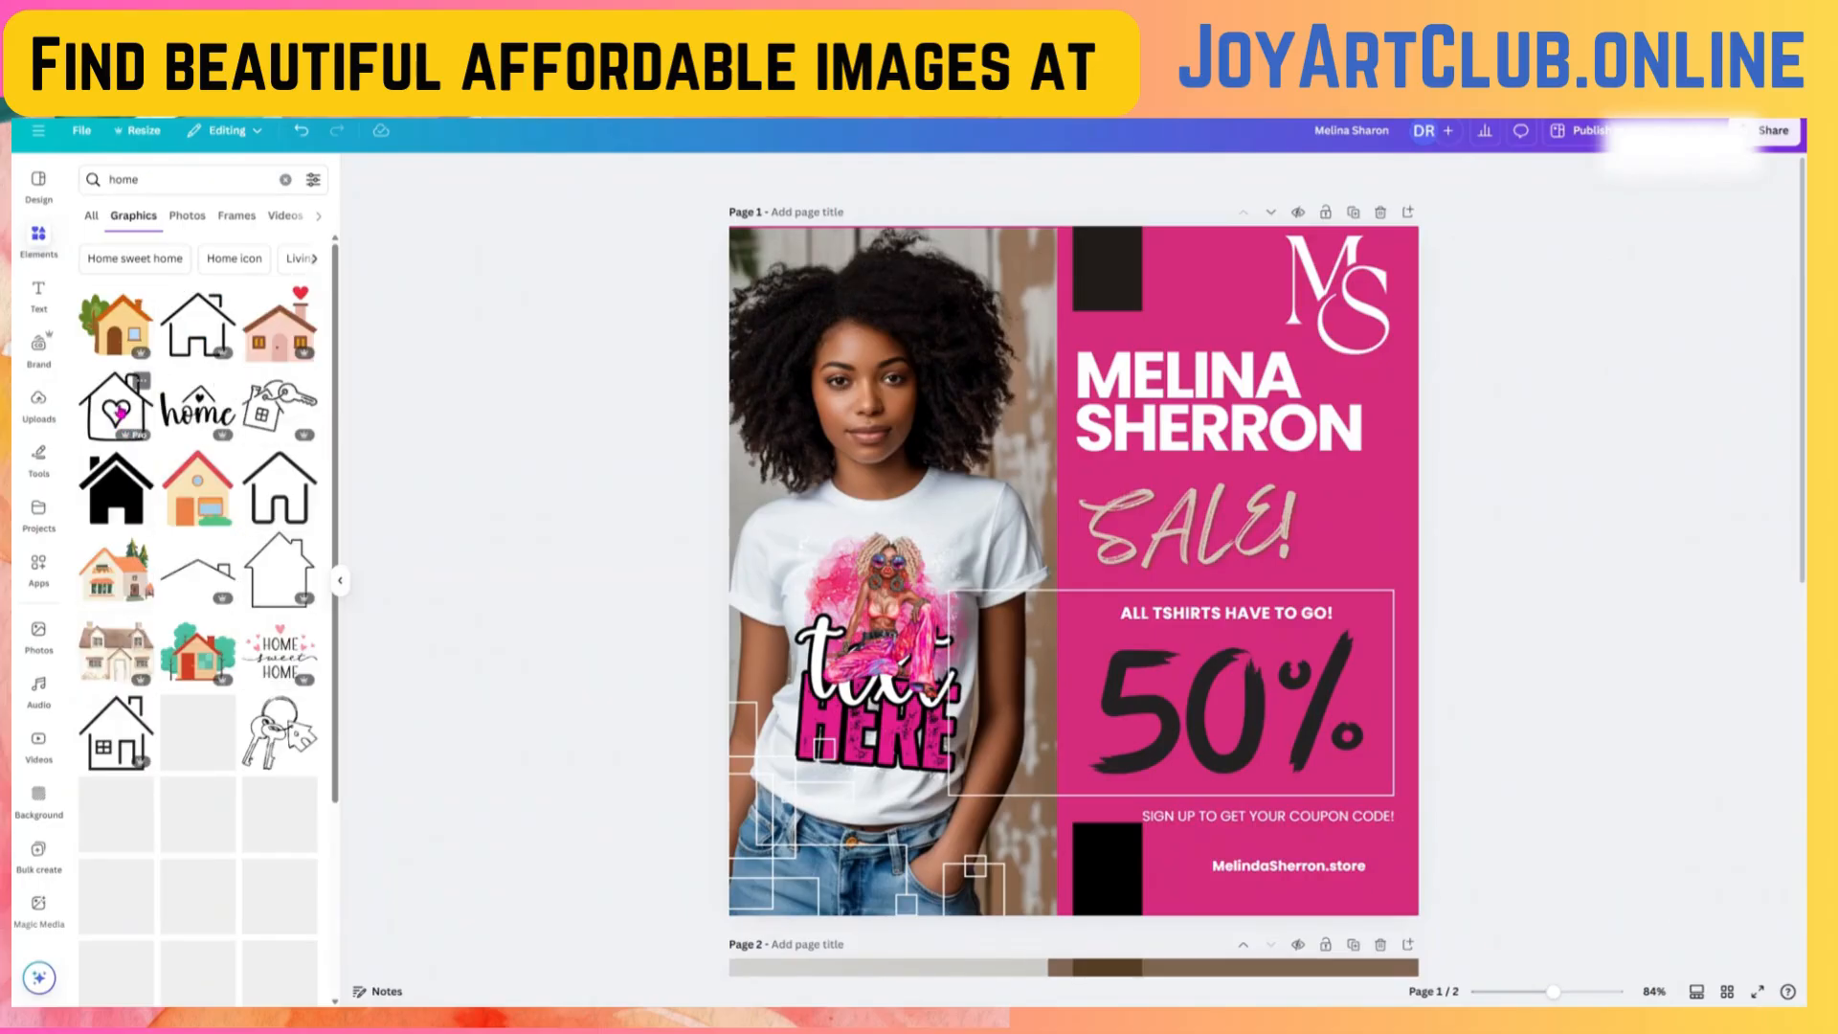
left_click(92, 180)
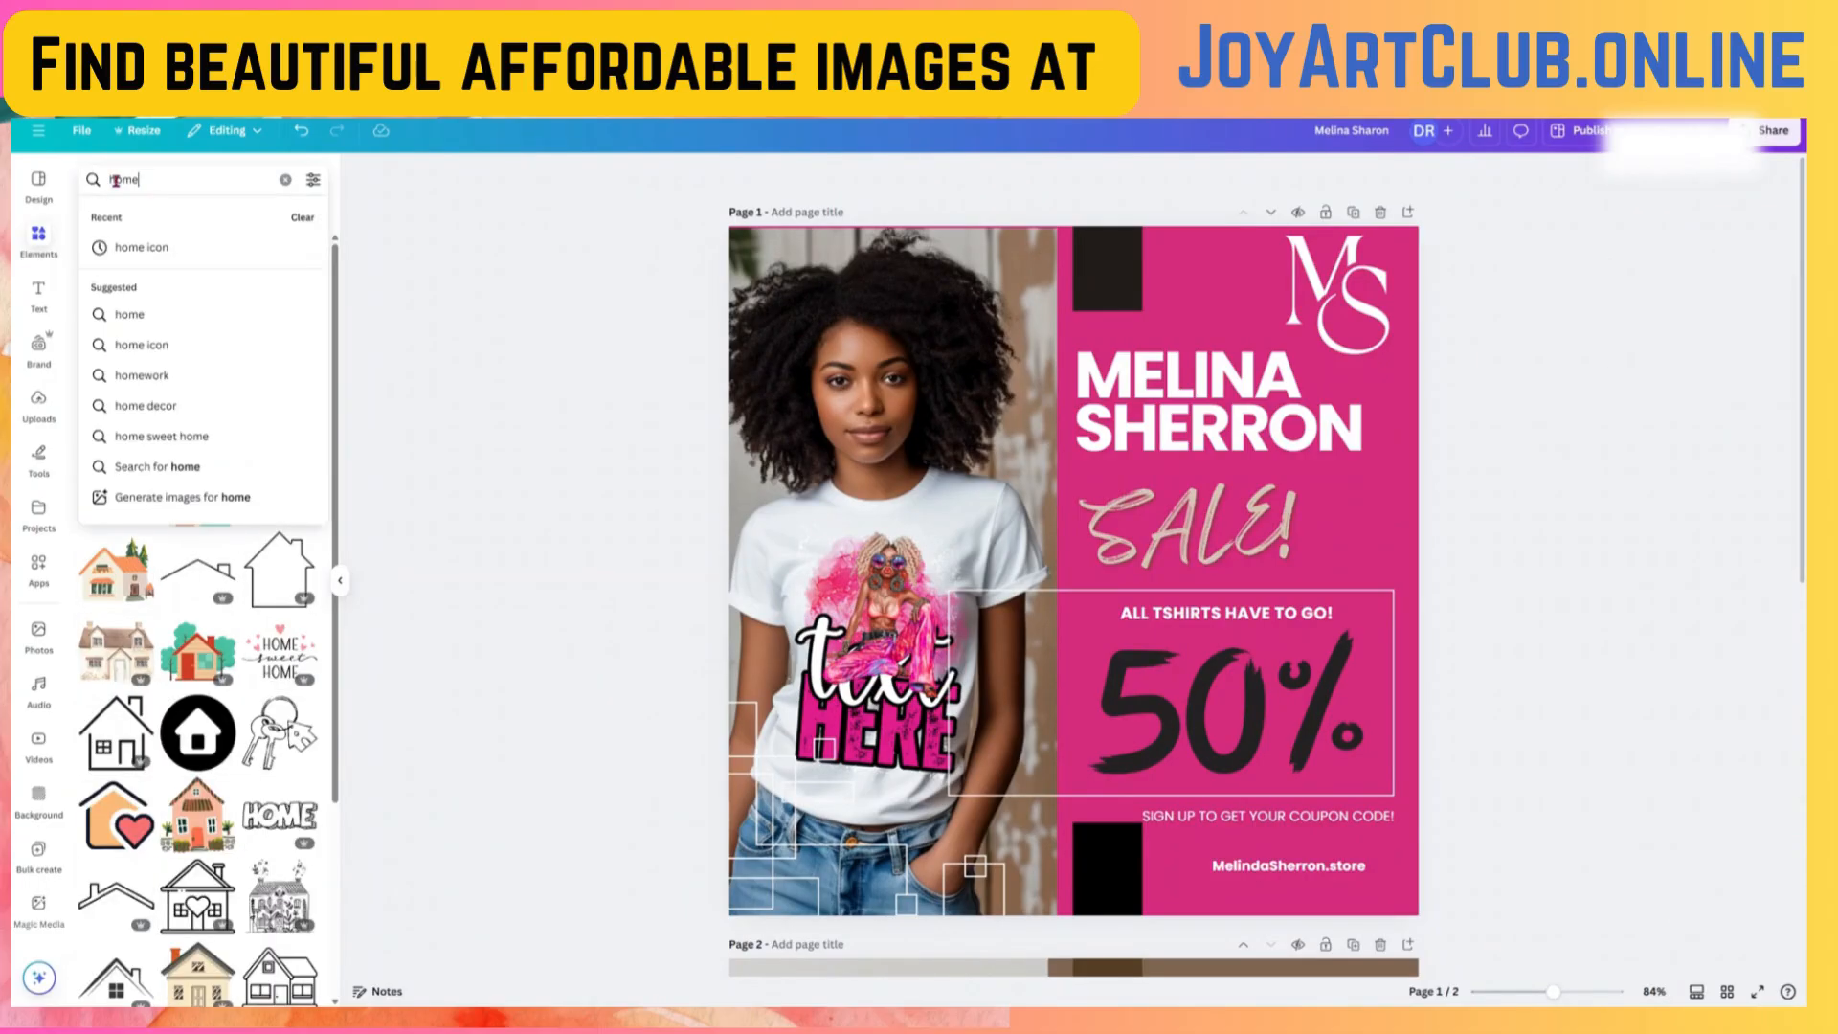
type("web")
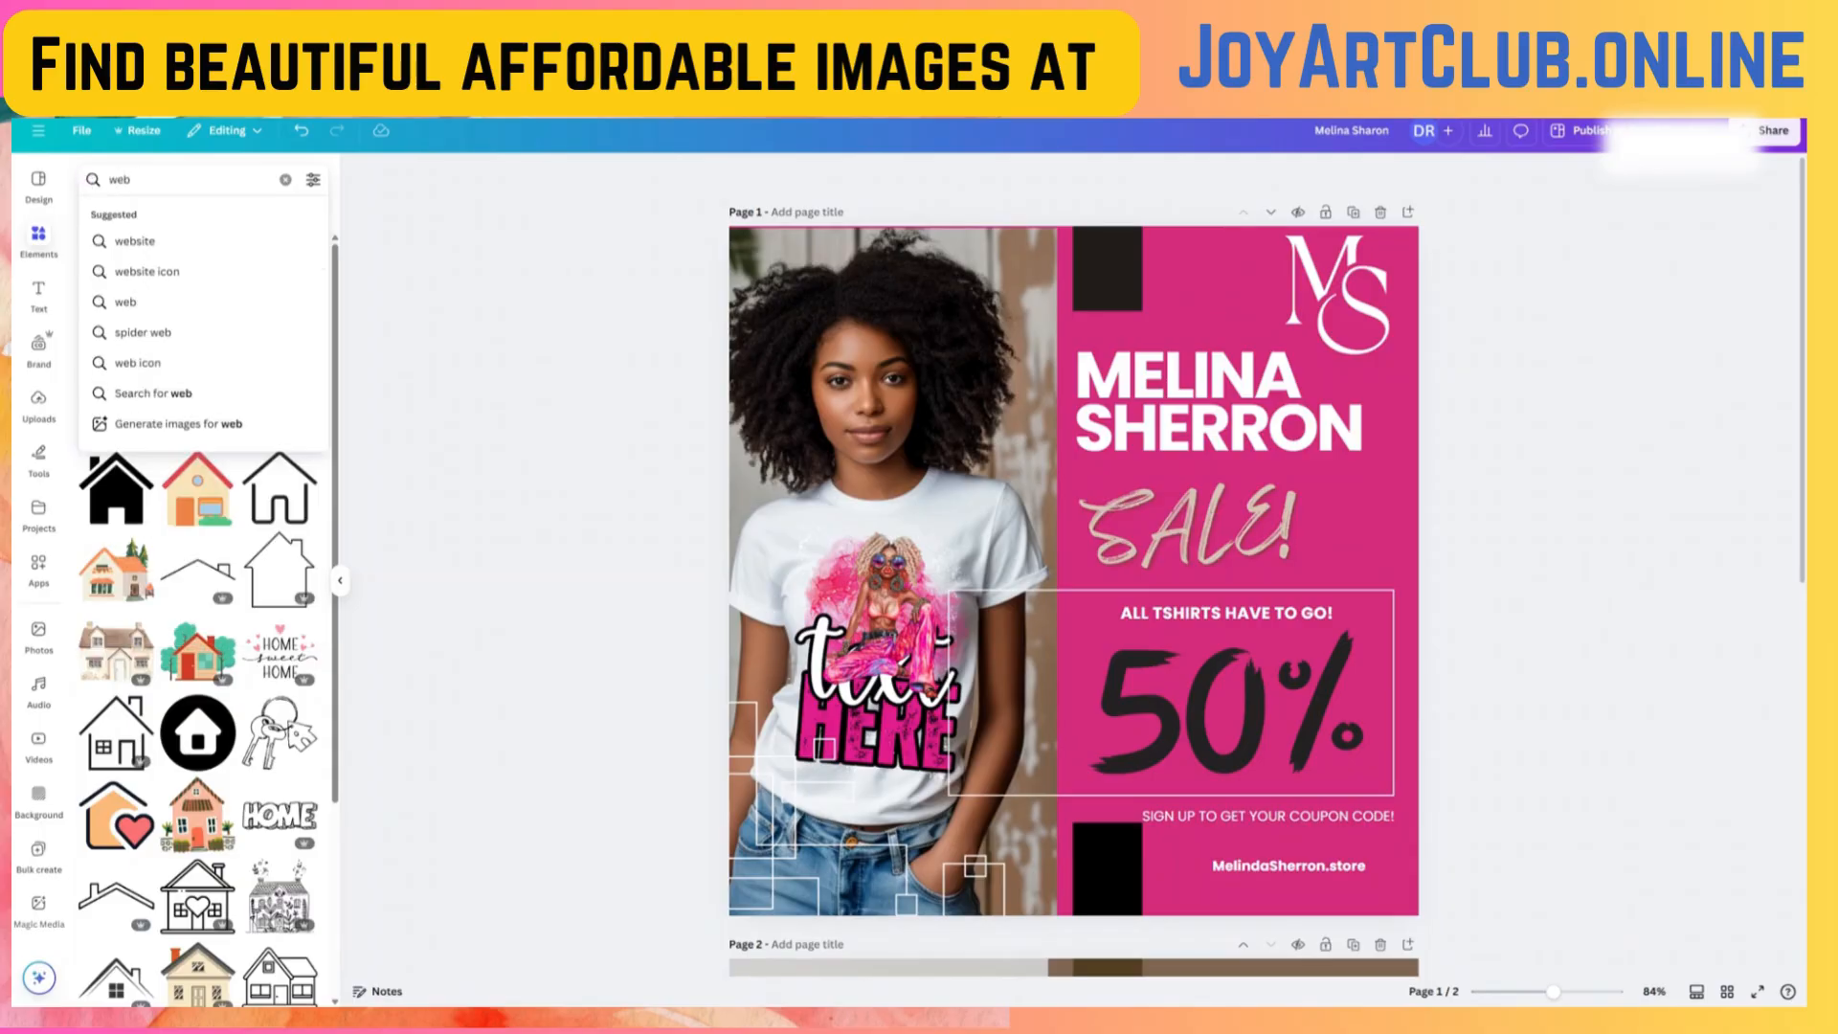
key("Return")
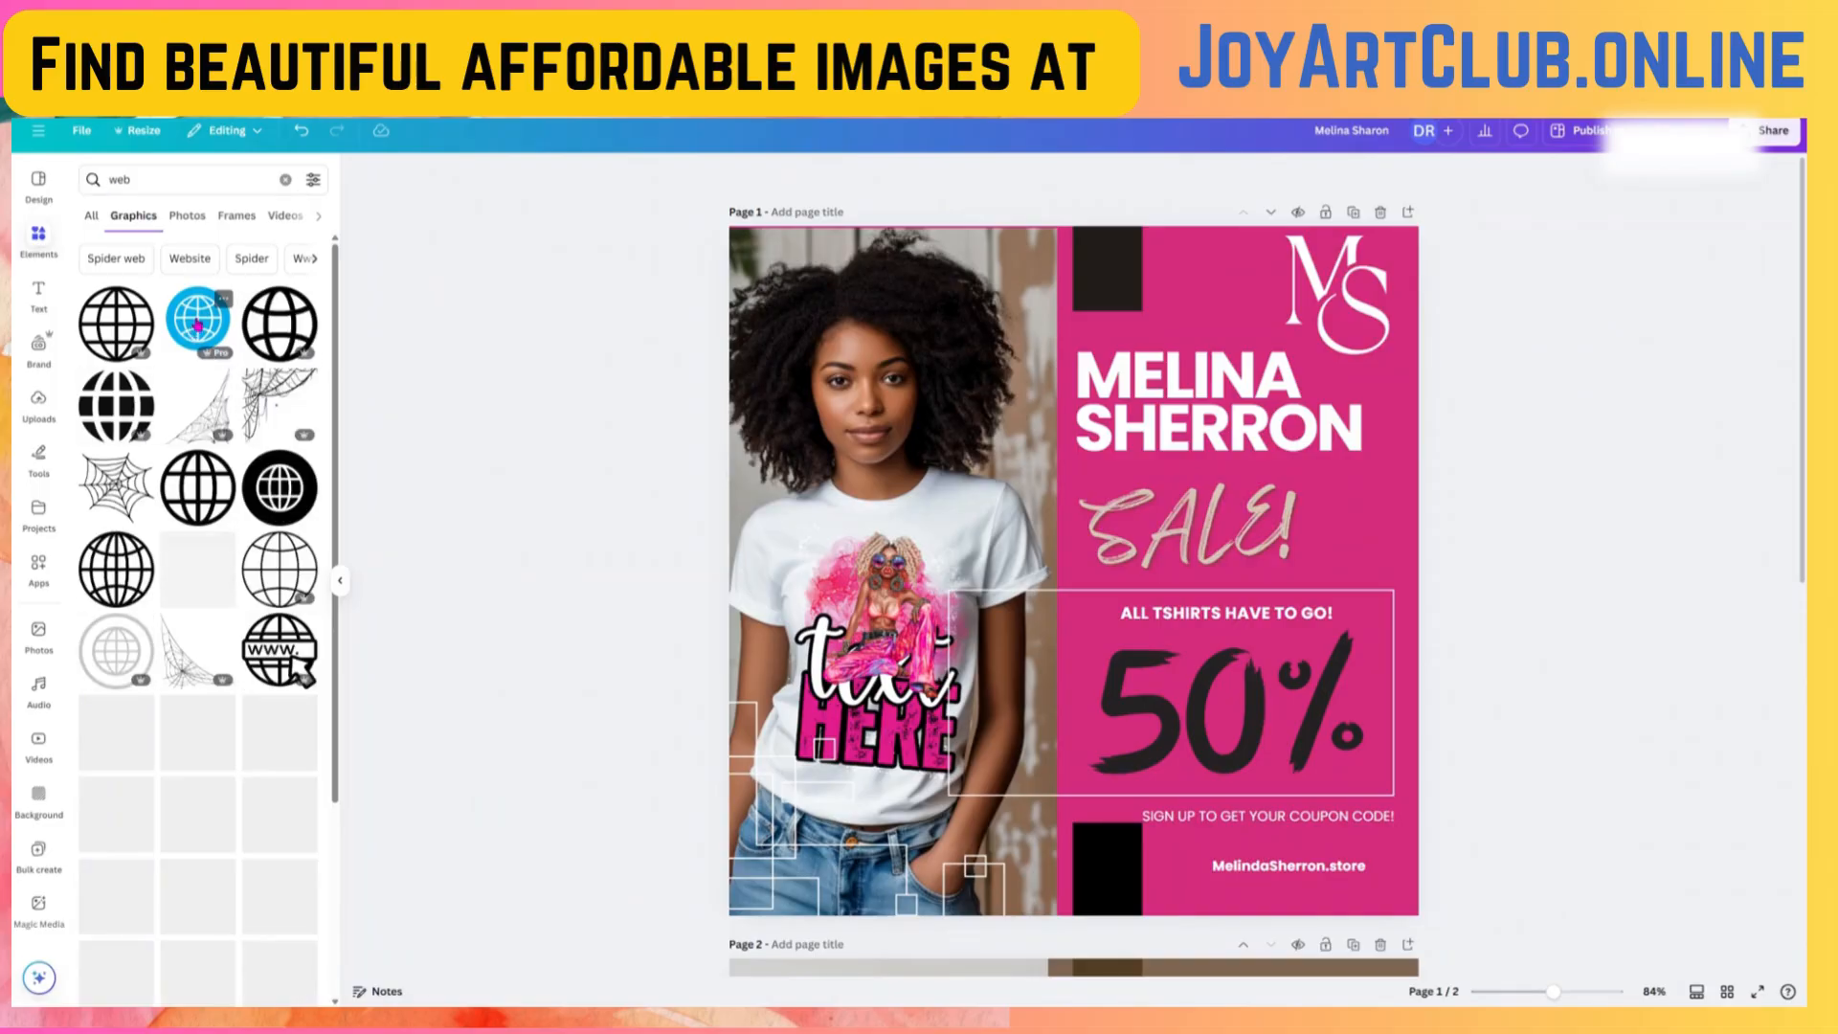
left_click(198, 321)
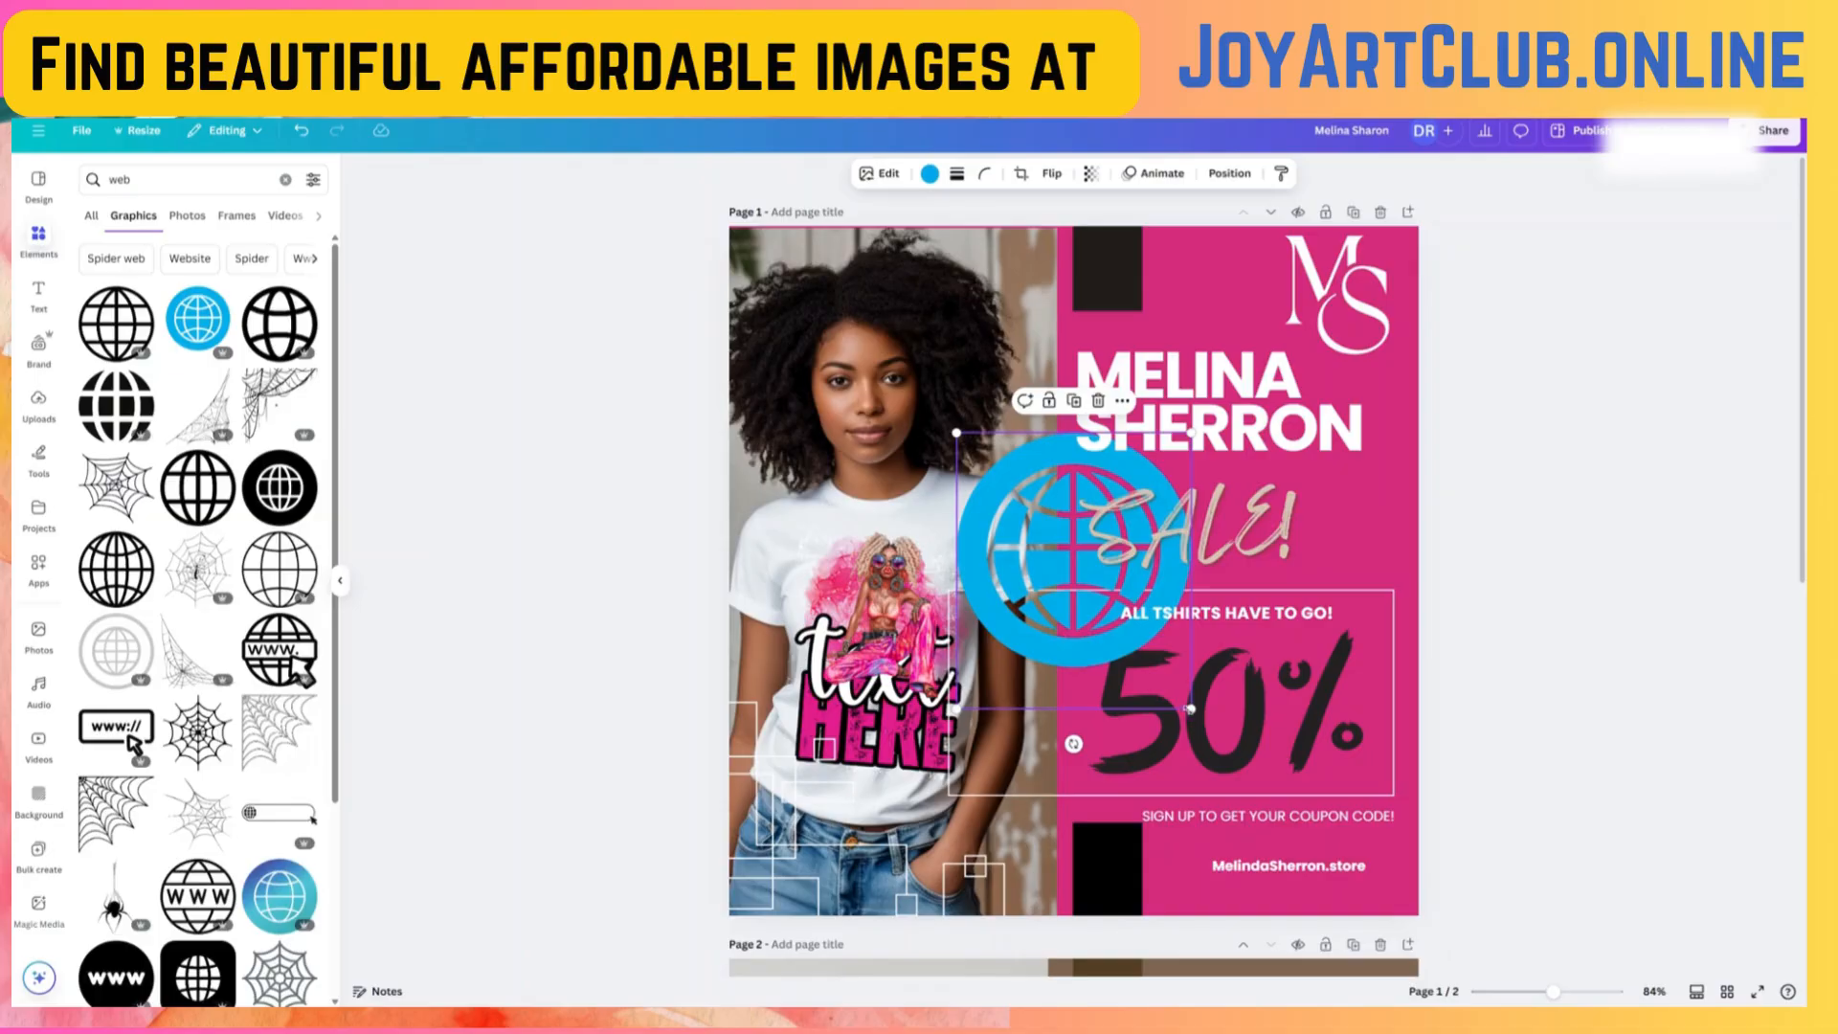
left_click_drag(1192, 708, 1200, 917)
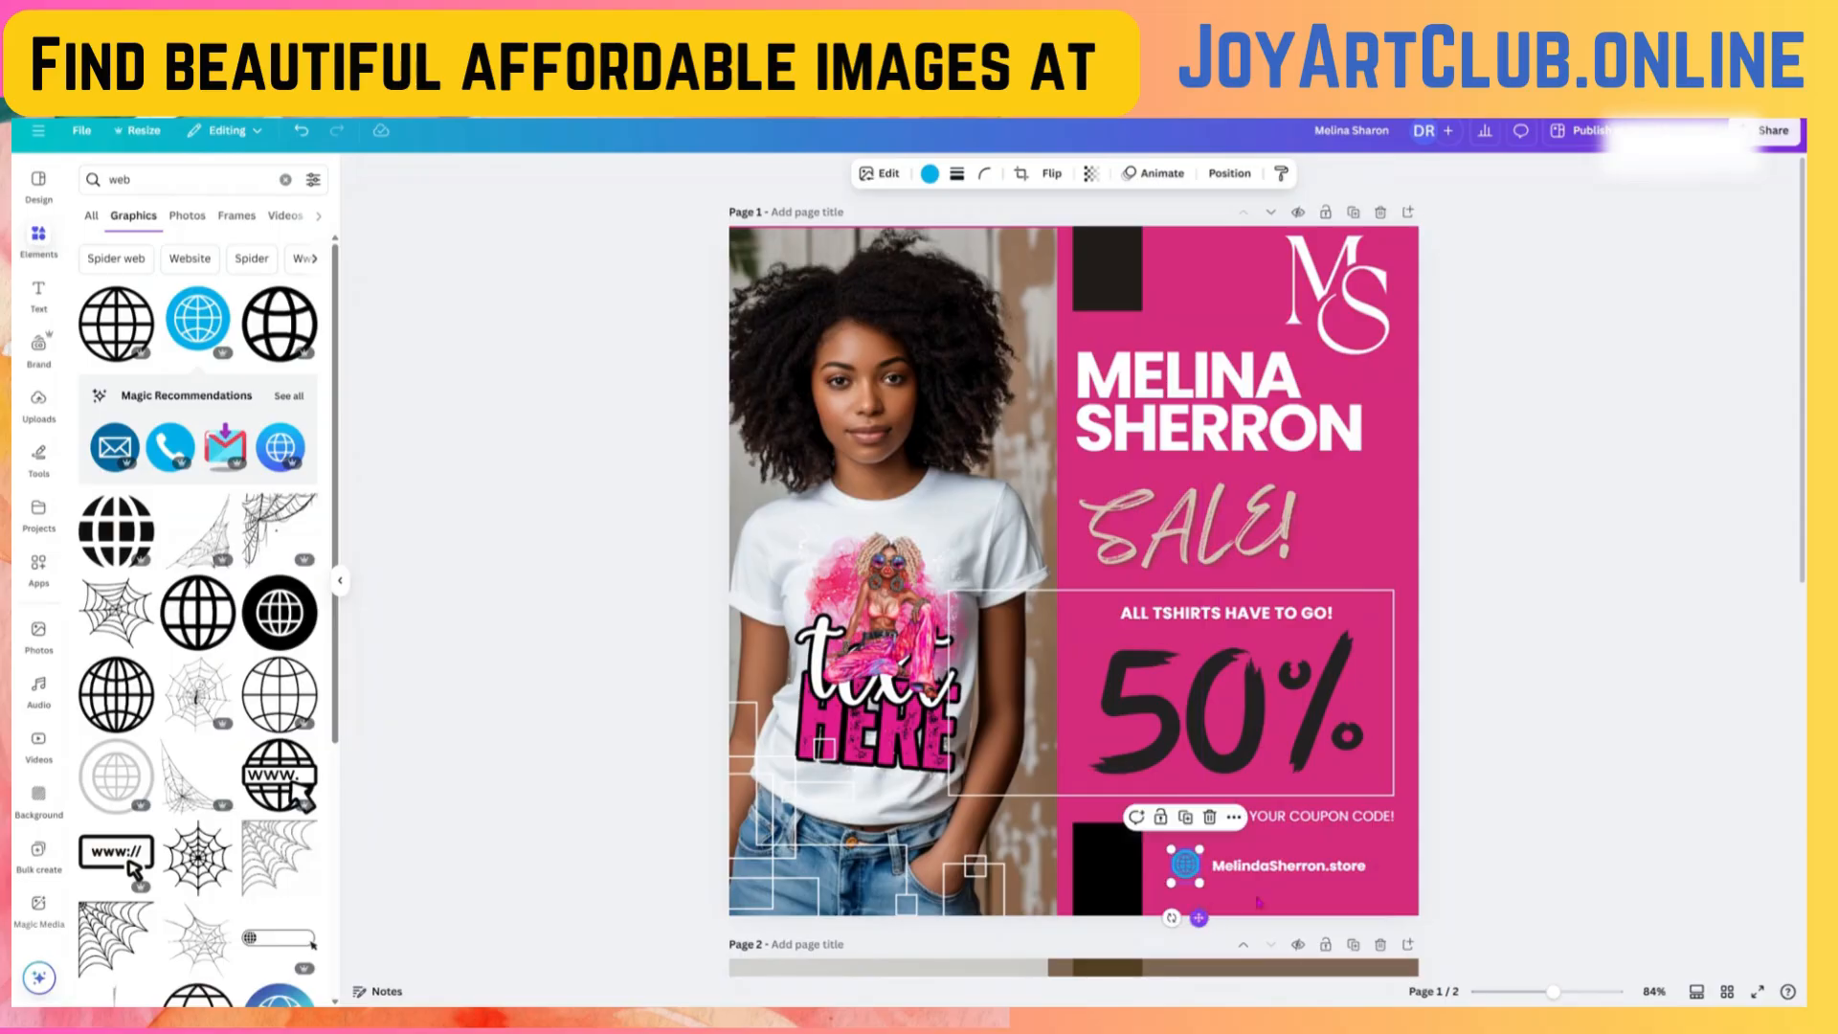
left_click(1593, 809)
- Narrow the 50% group from its left side
left_click(1138, 709)
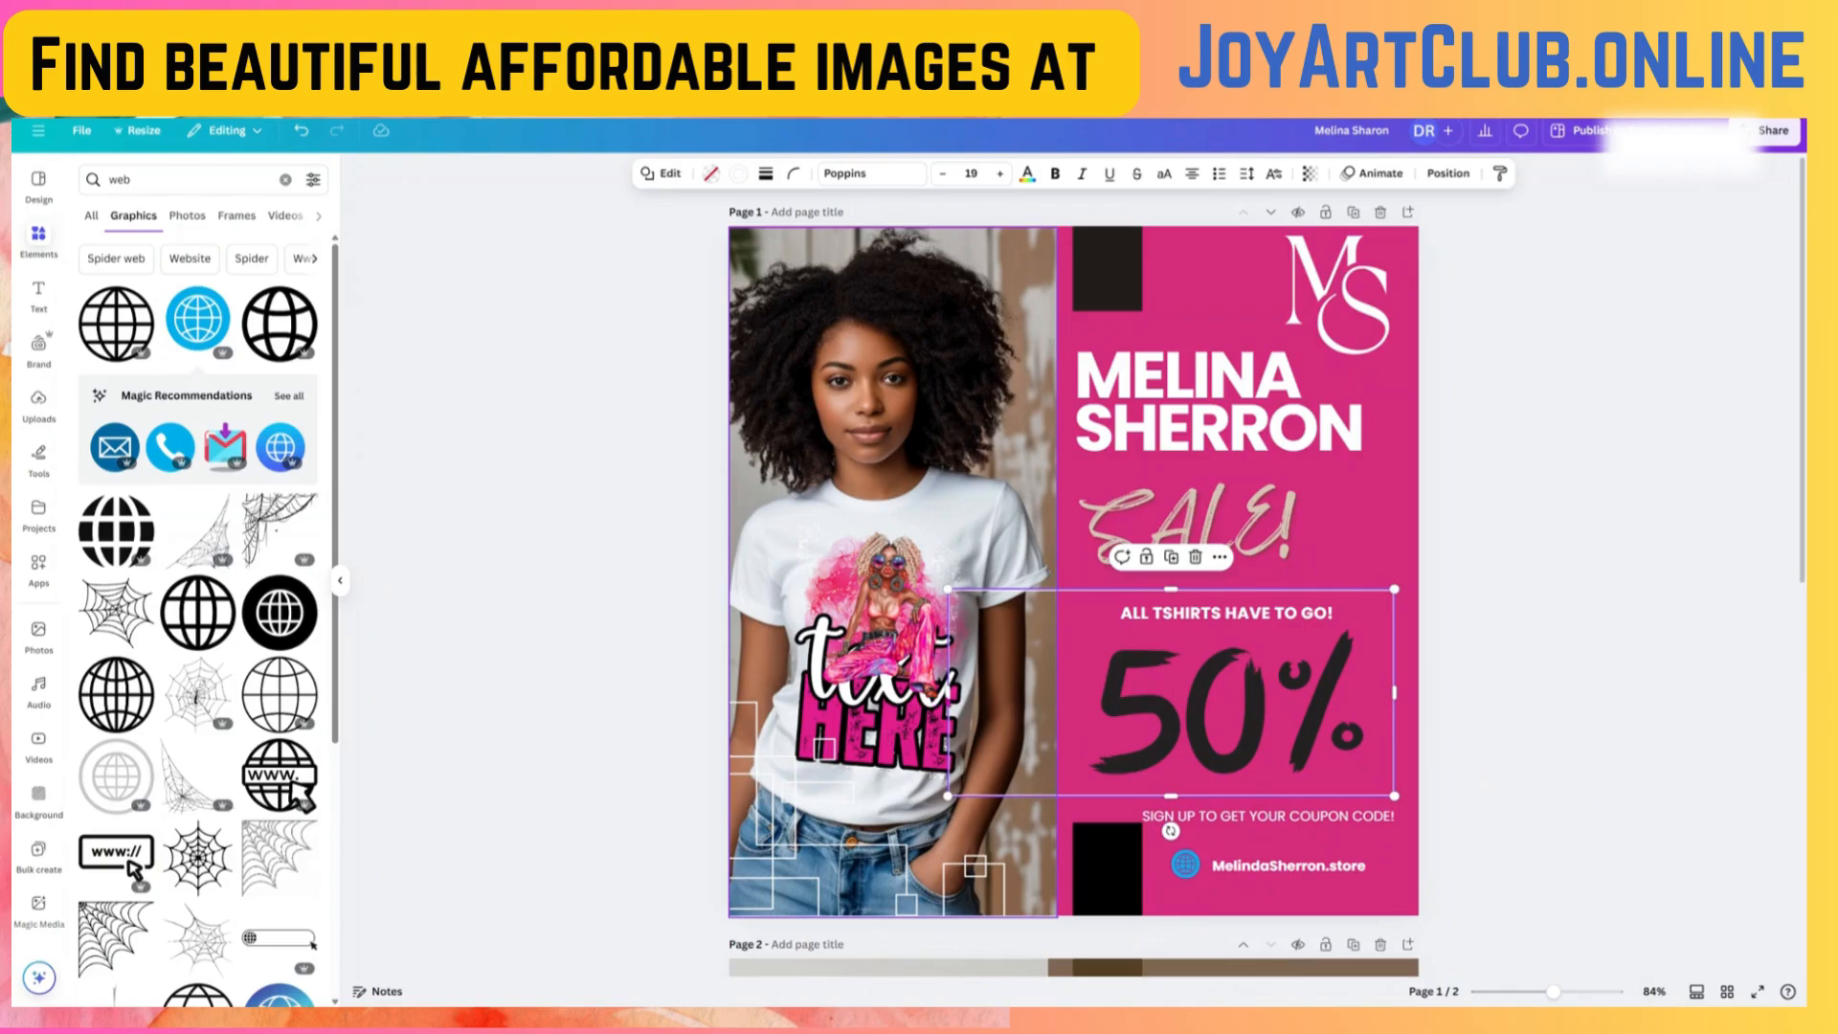
left_click_drag(948, 693, 1079, 694)
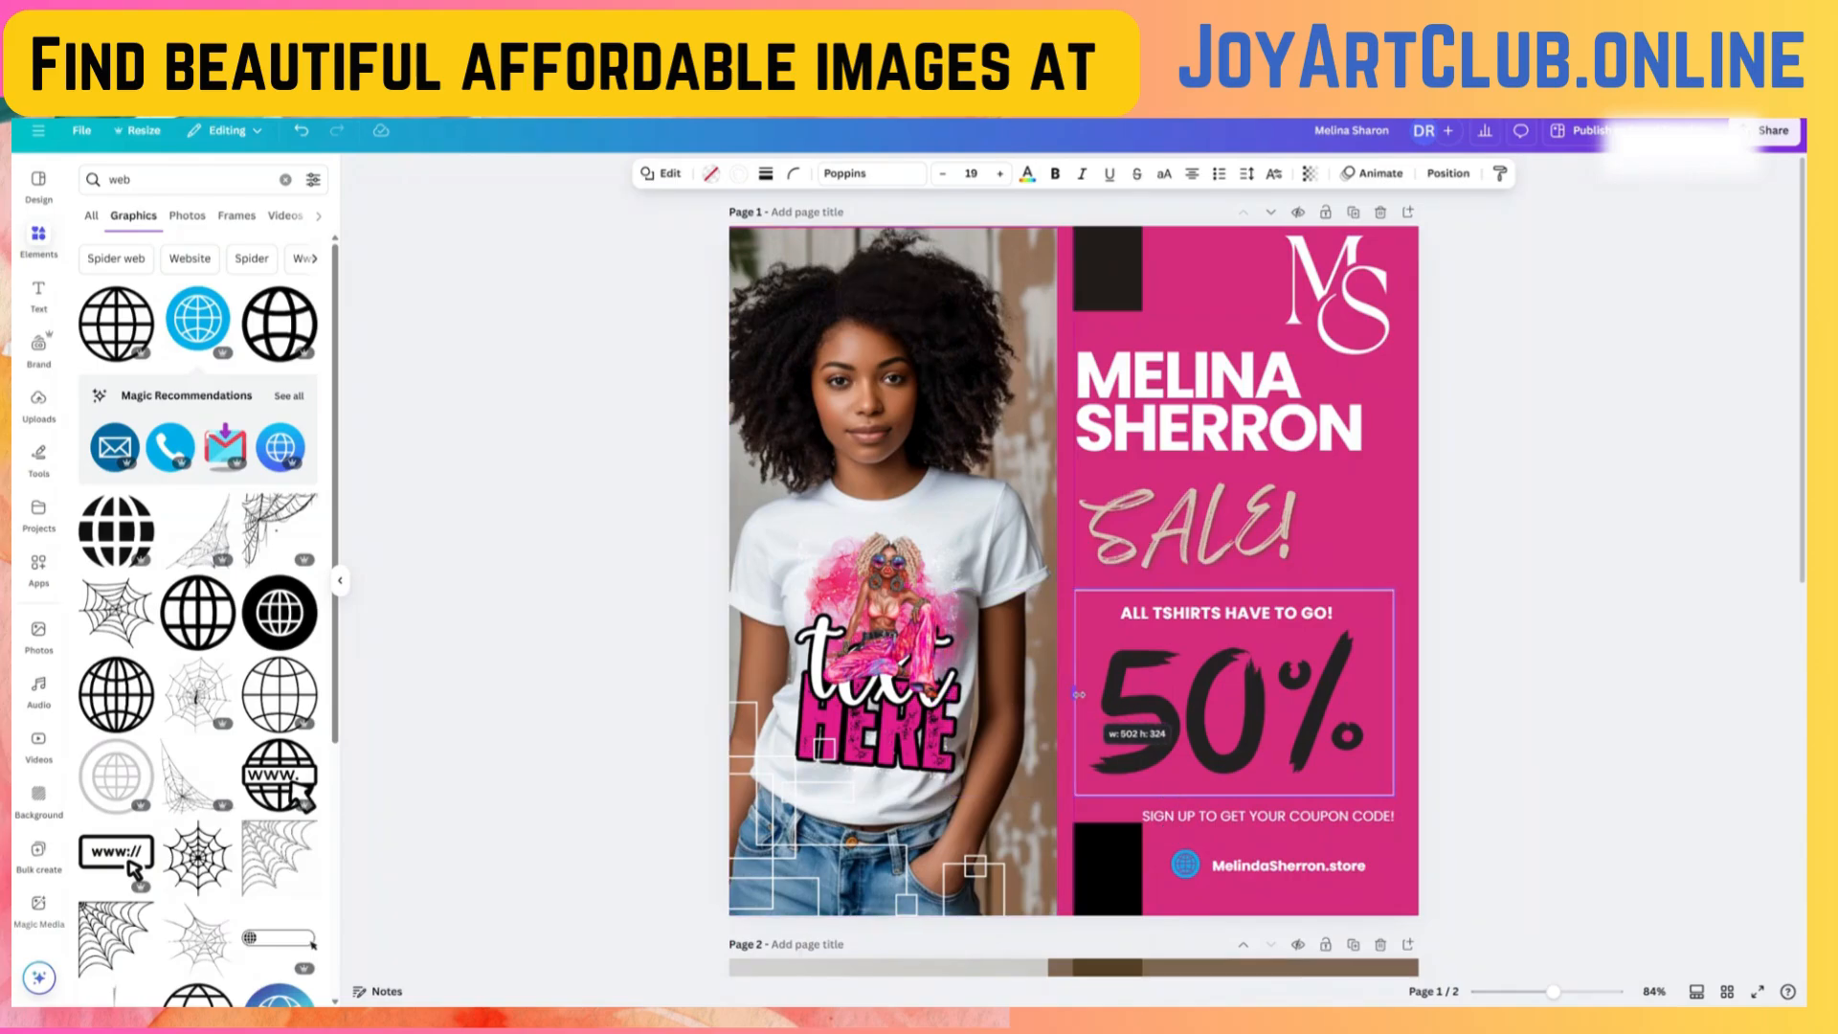
left_click(1617, 617)
- Delete the white outline-squares graphic from the photo
scroll(1541, 617, "down", 4)
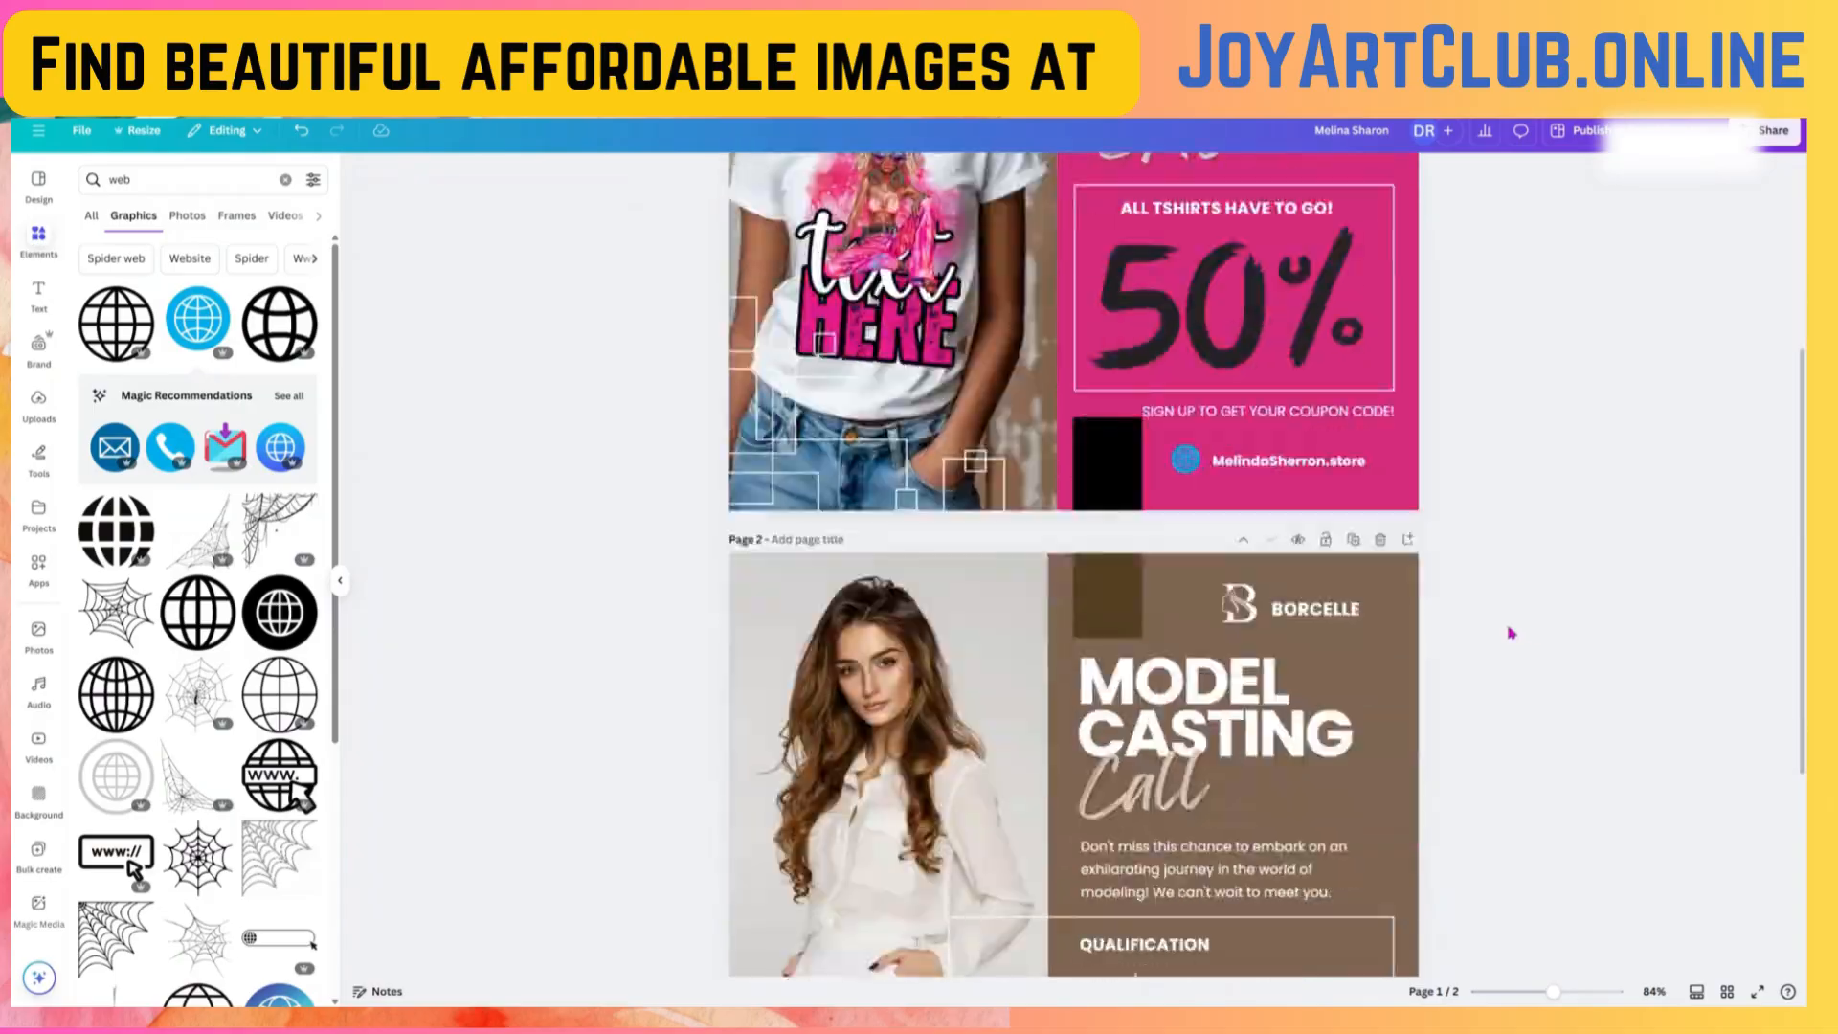
scroll(1511, 633, "down", 3)
scroll(1283, 682, "up", 8)
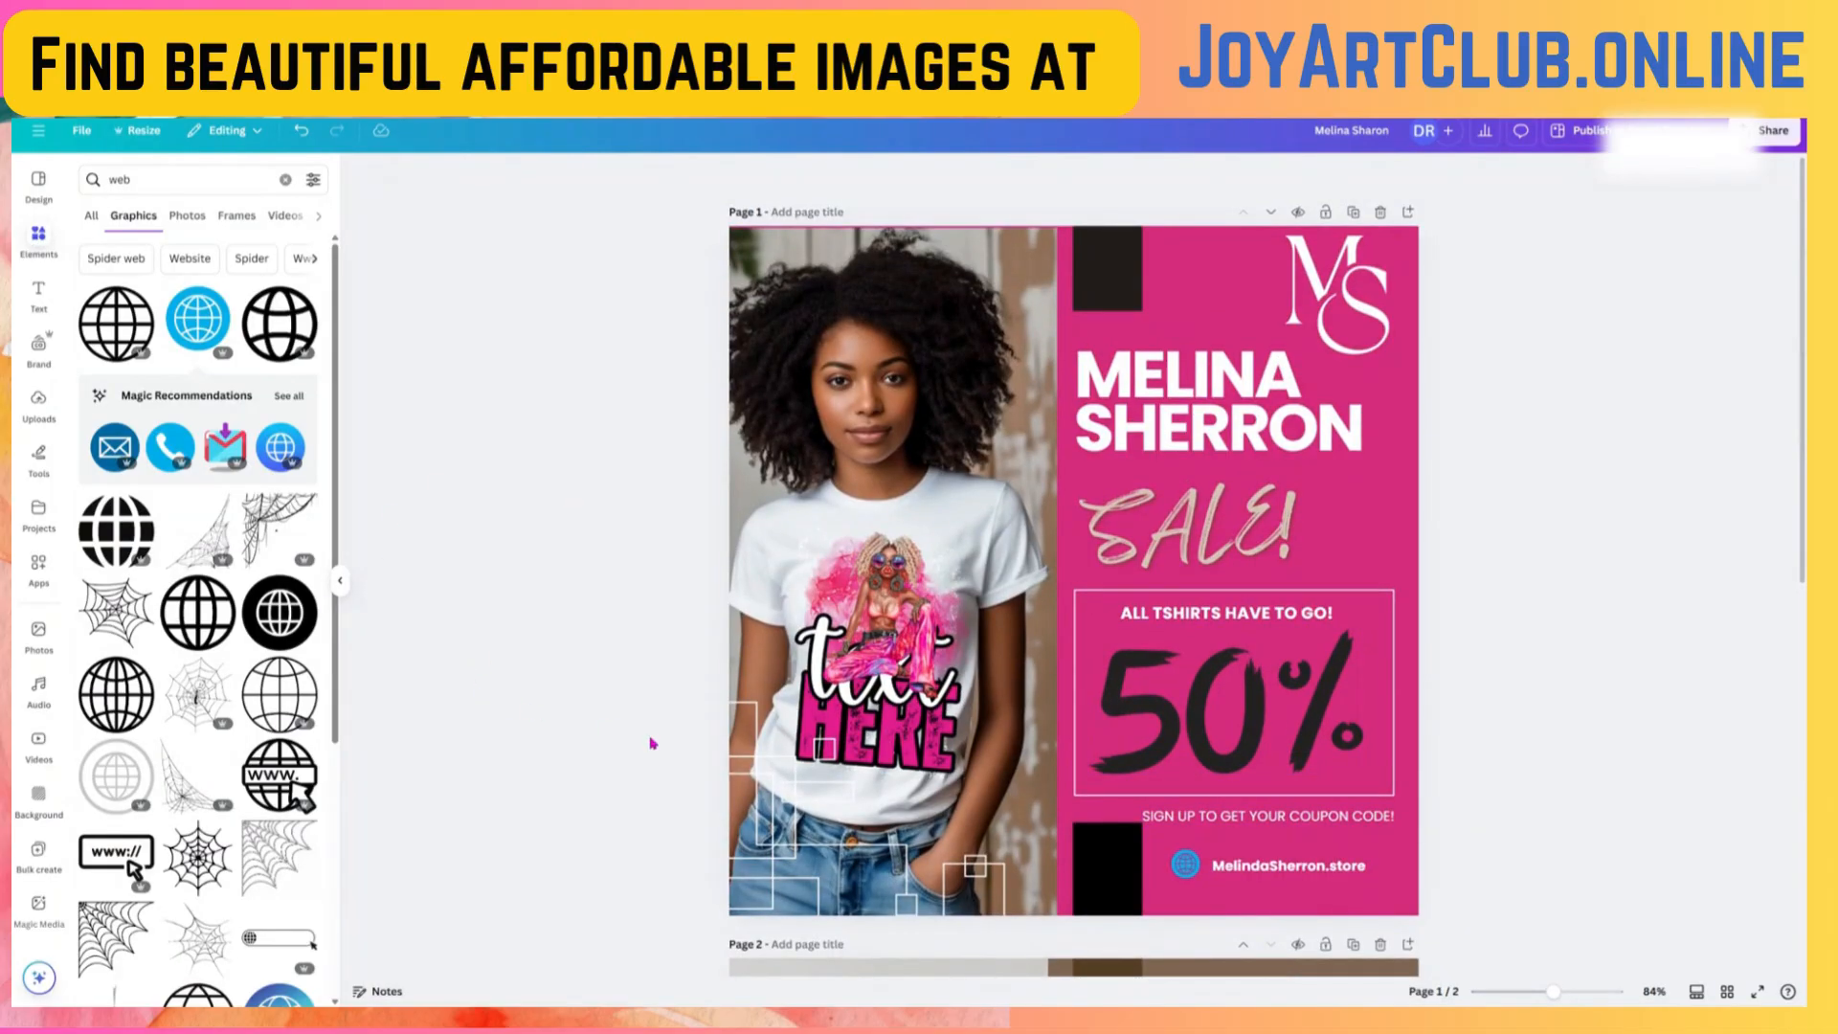
left_click(741, 804)
left_click_drag(784, 761, 791, 802)
key("Delete")
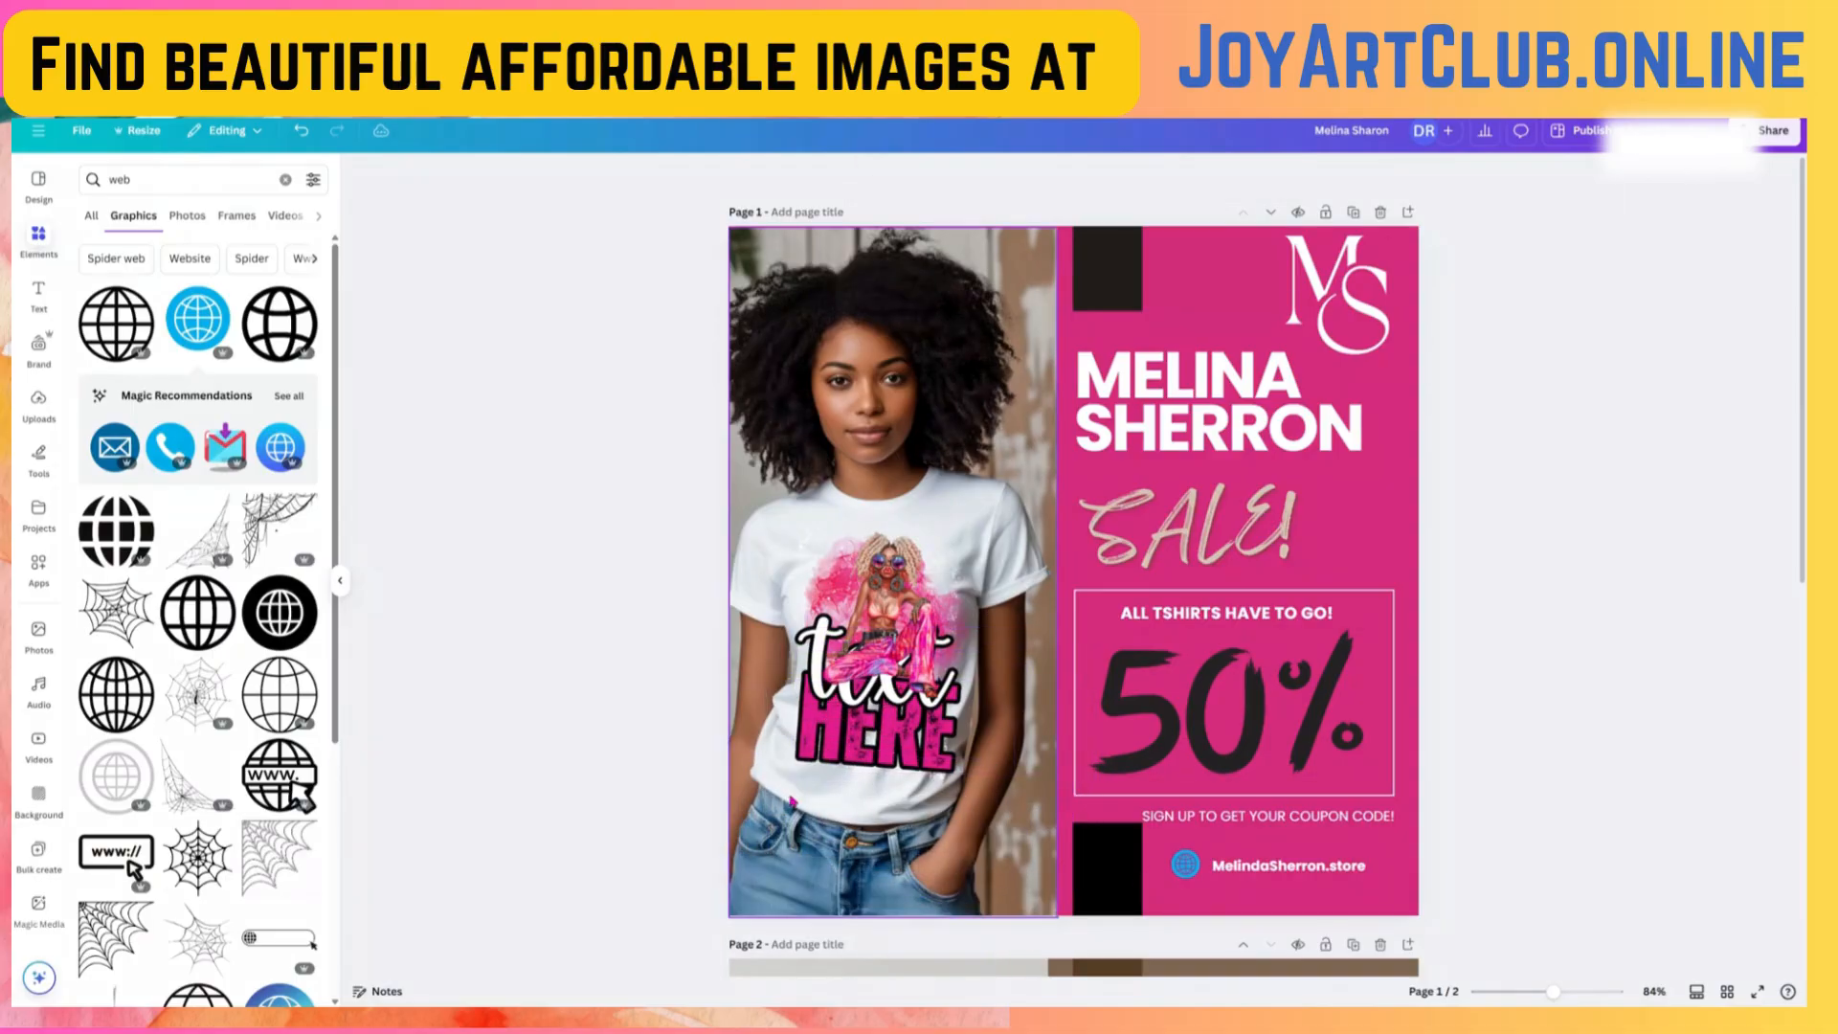
left_click(836, 786)
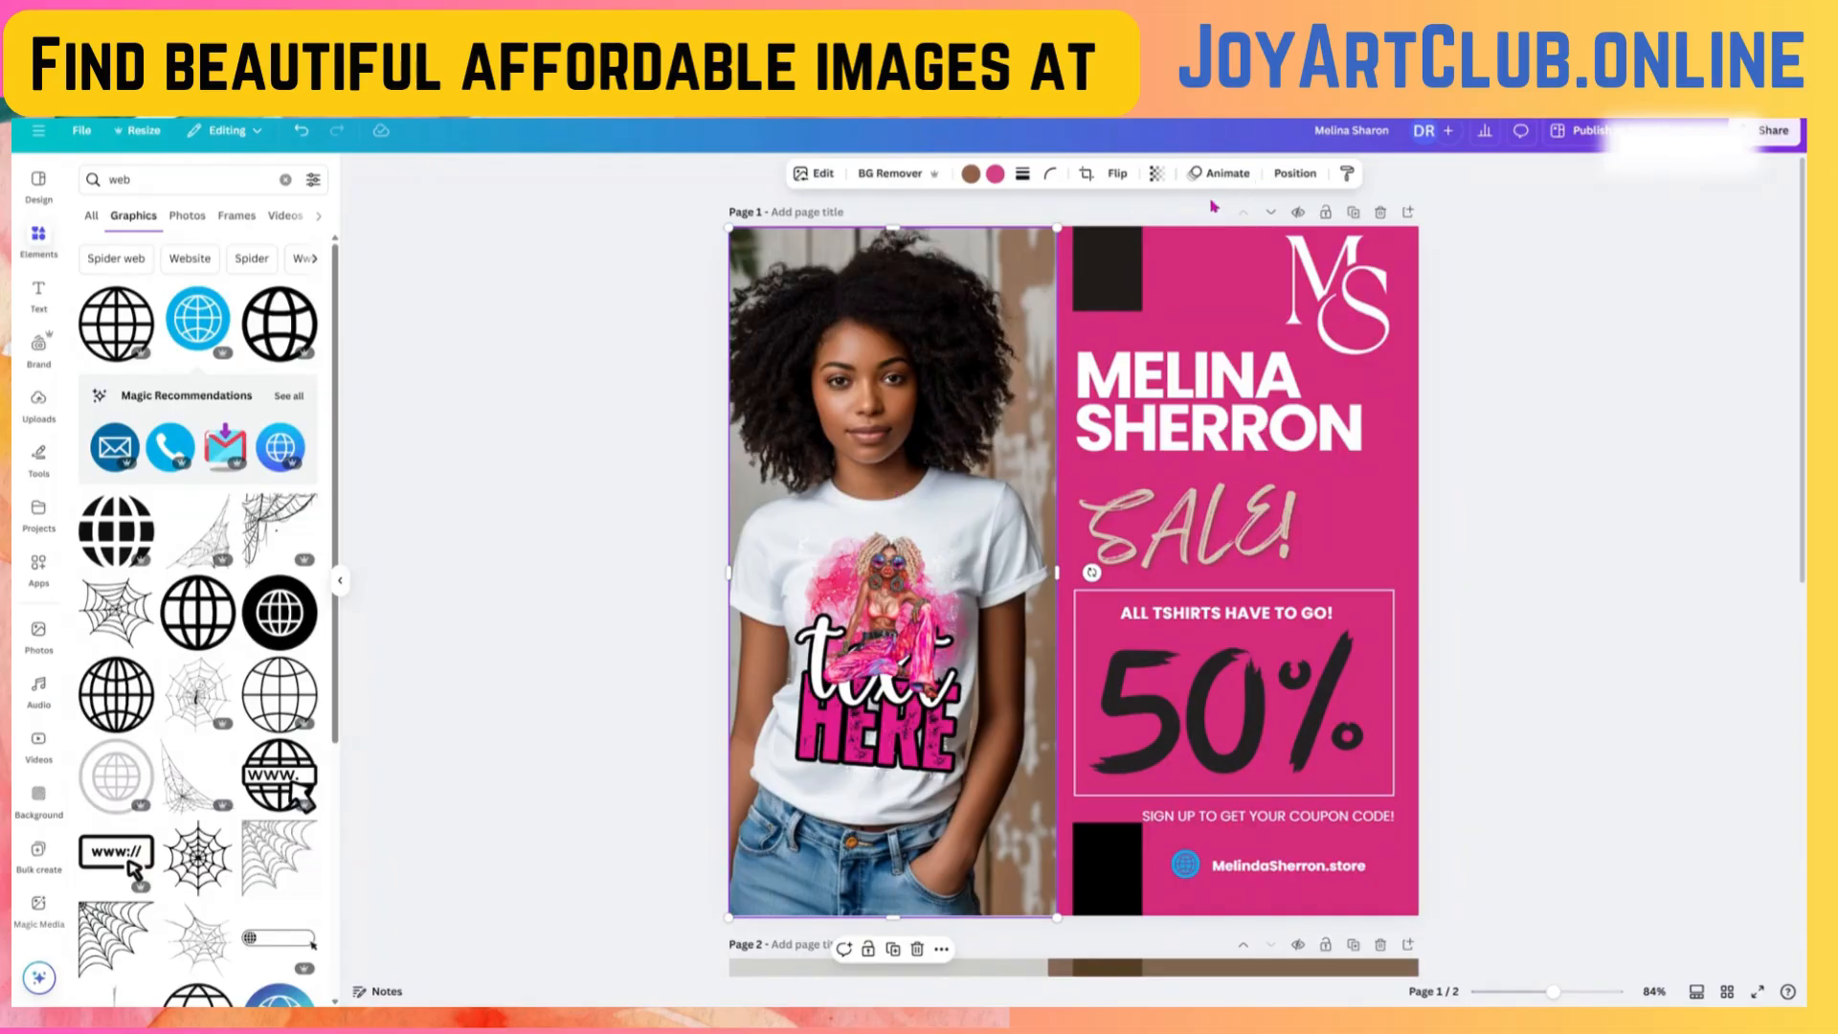
- Try Ink (Bloom) and Brush animations on the model photo and preview the design
left_click(1228, 174)
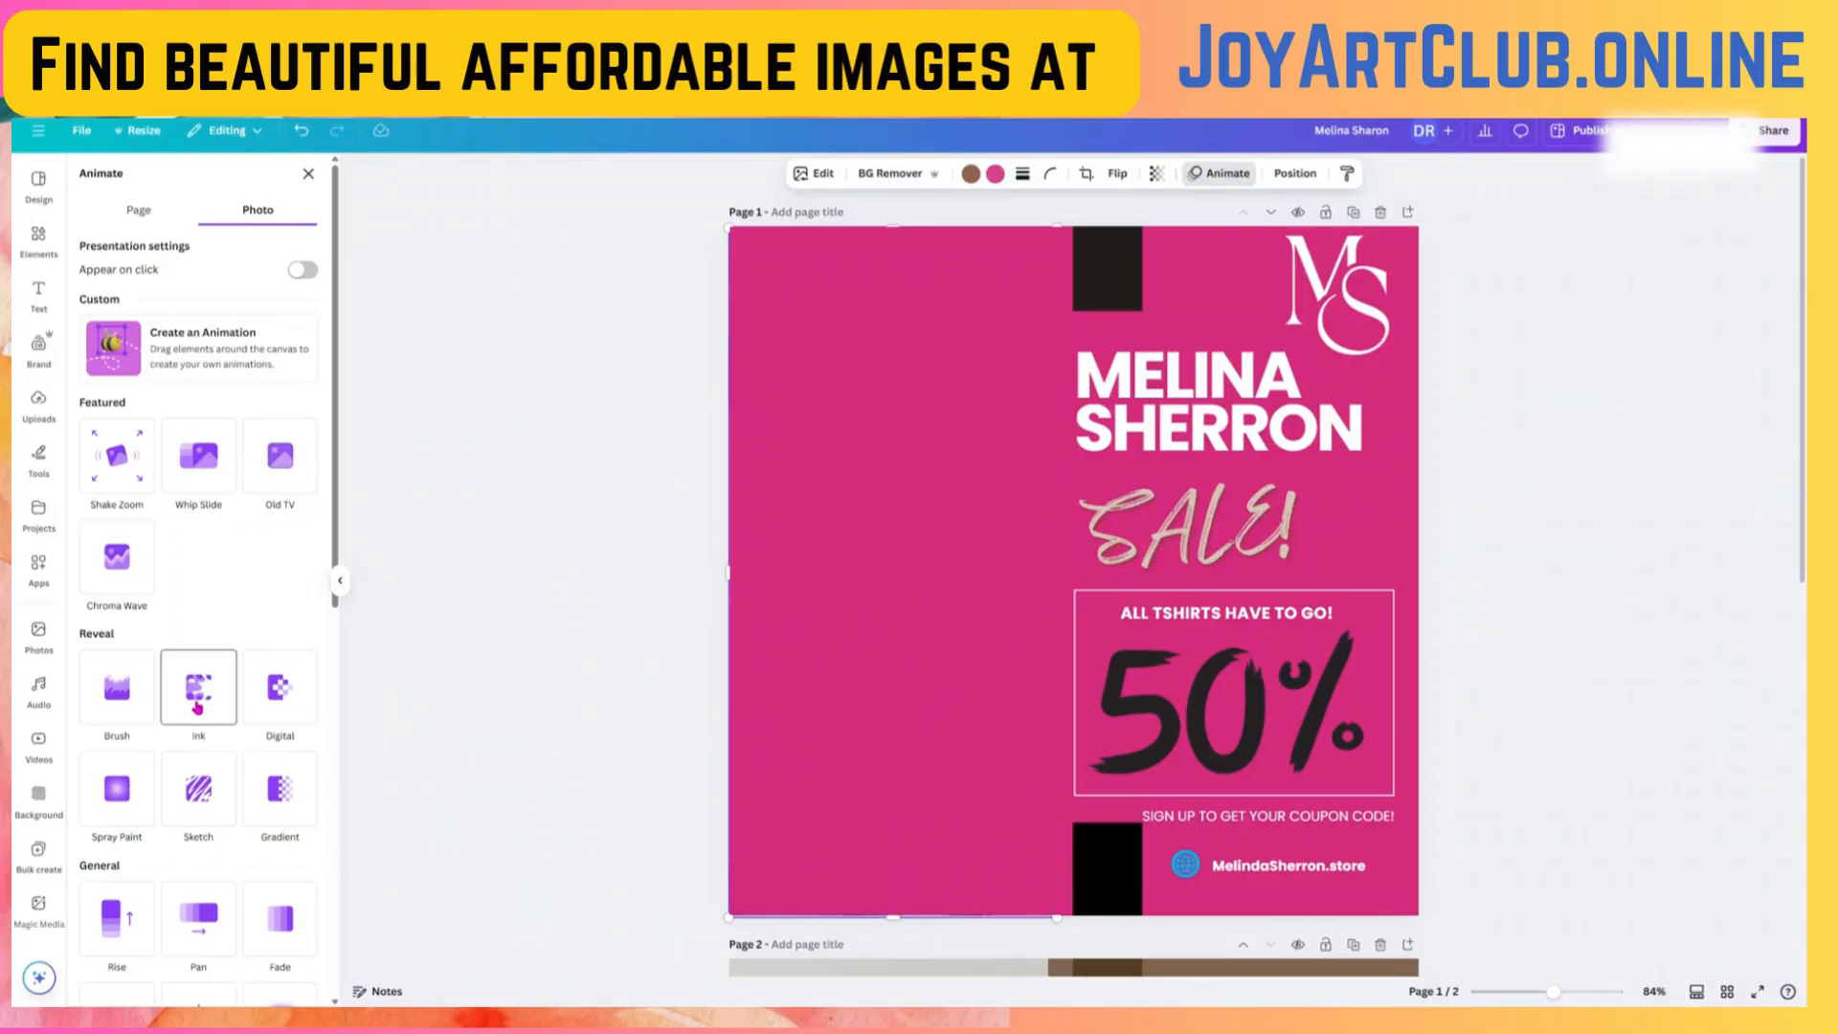
left_click(199, 709)
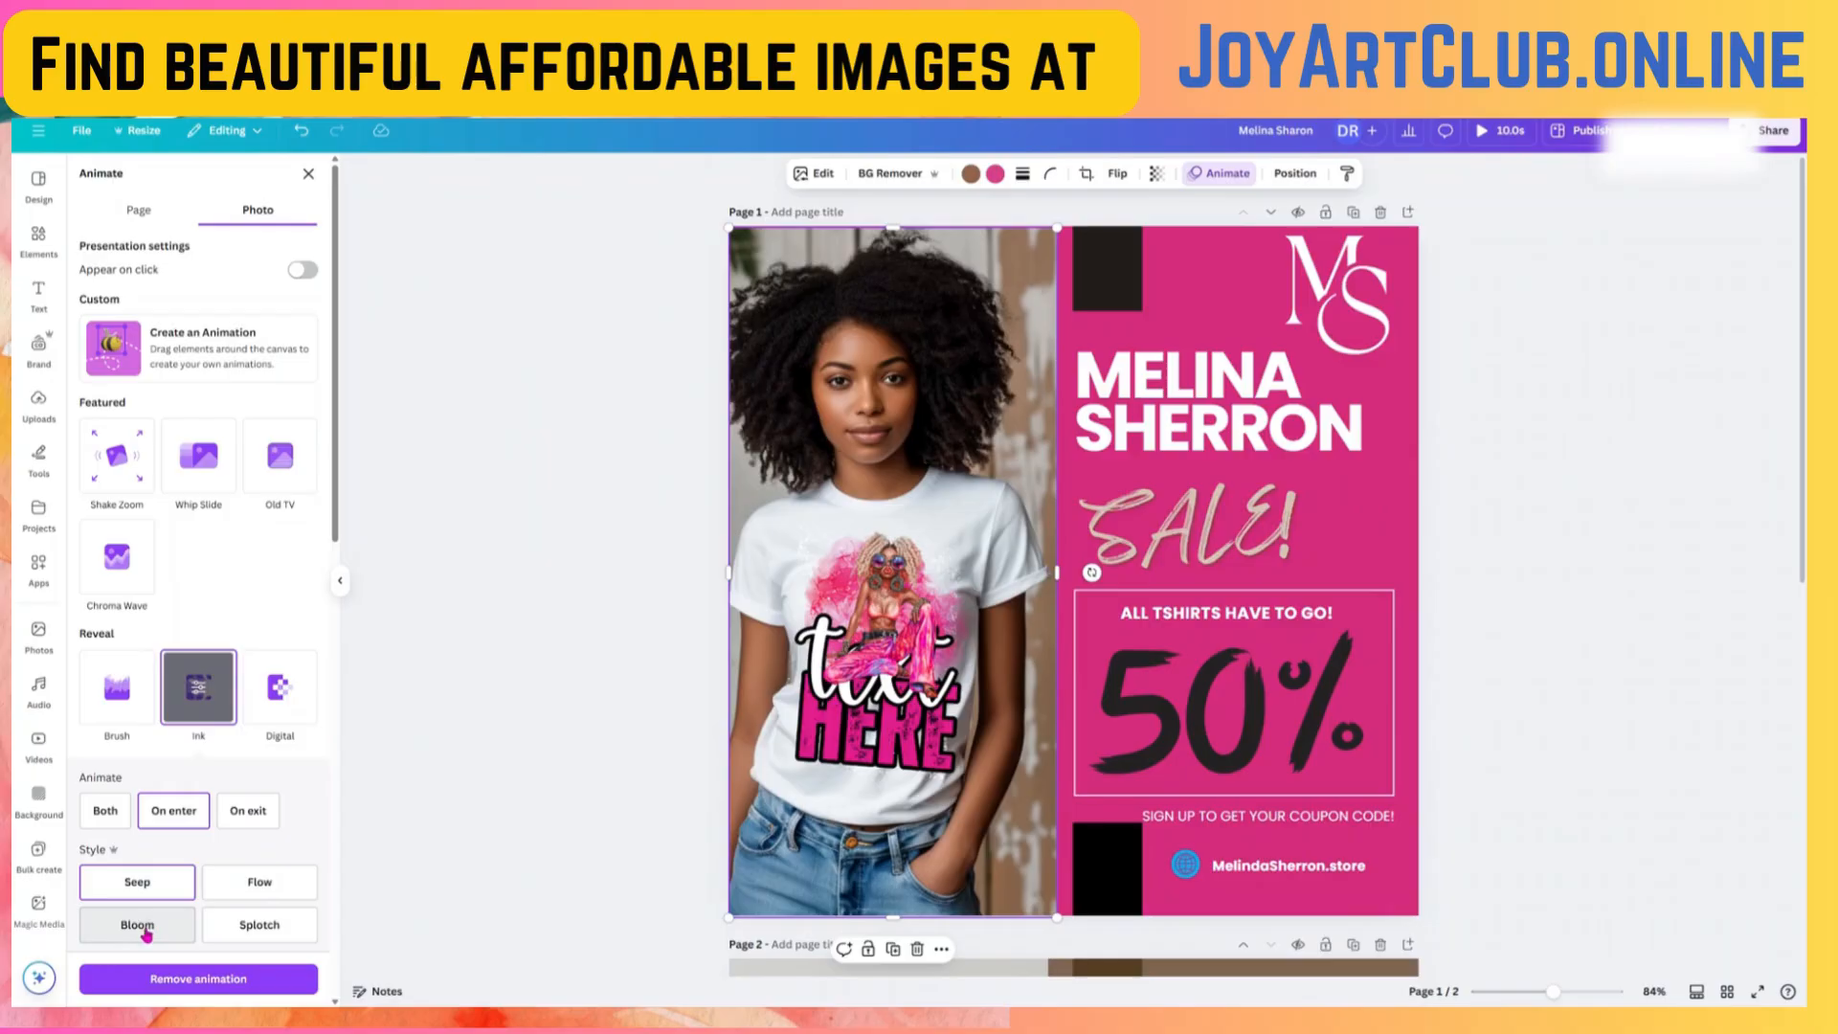
left_click(143, 933)
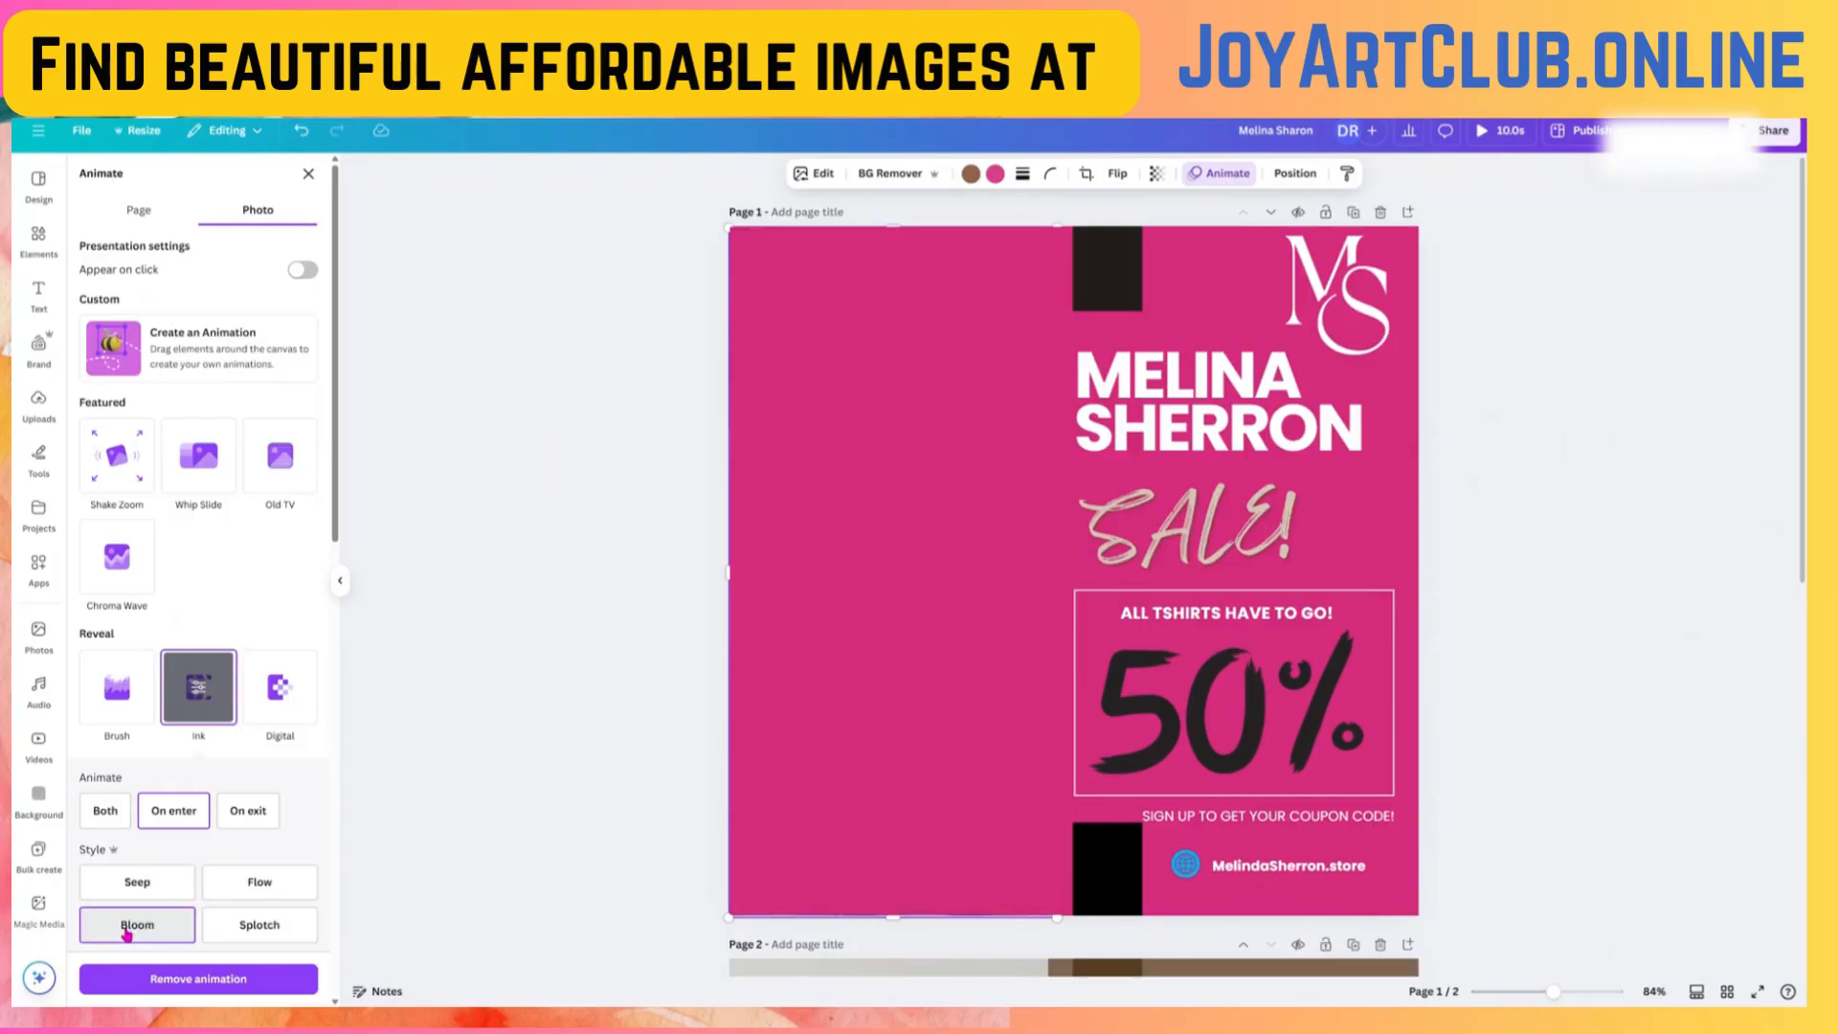
left_click(113, 710)
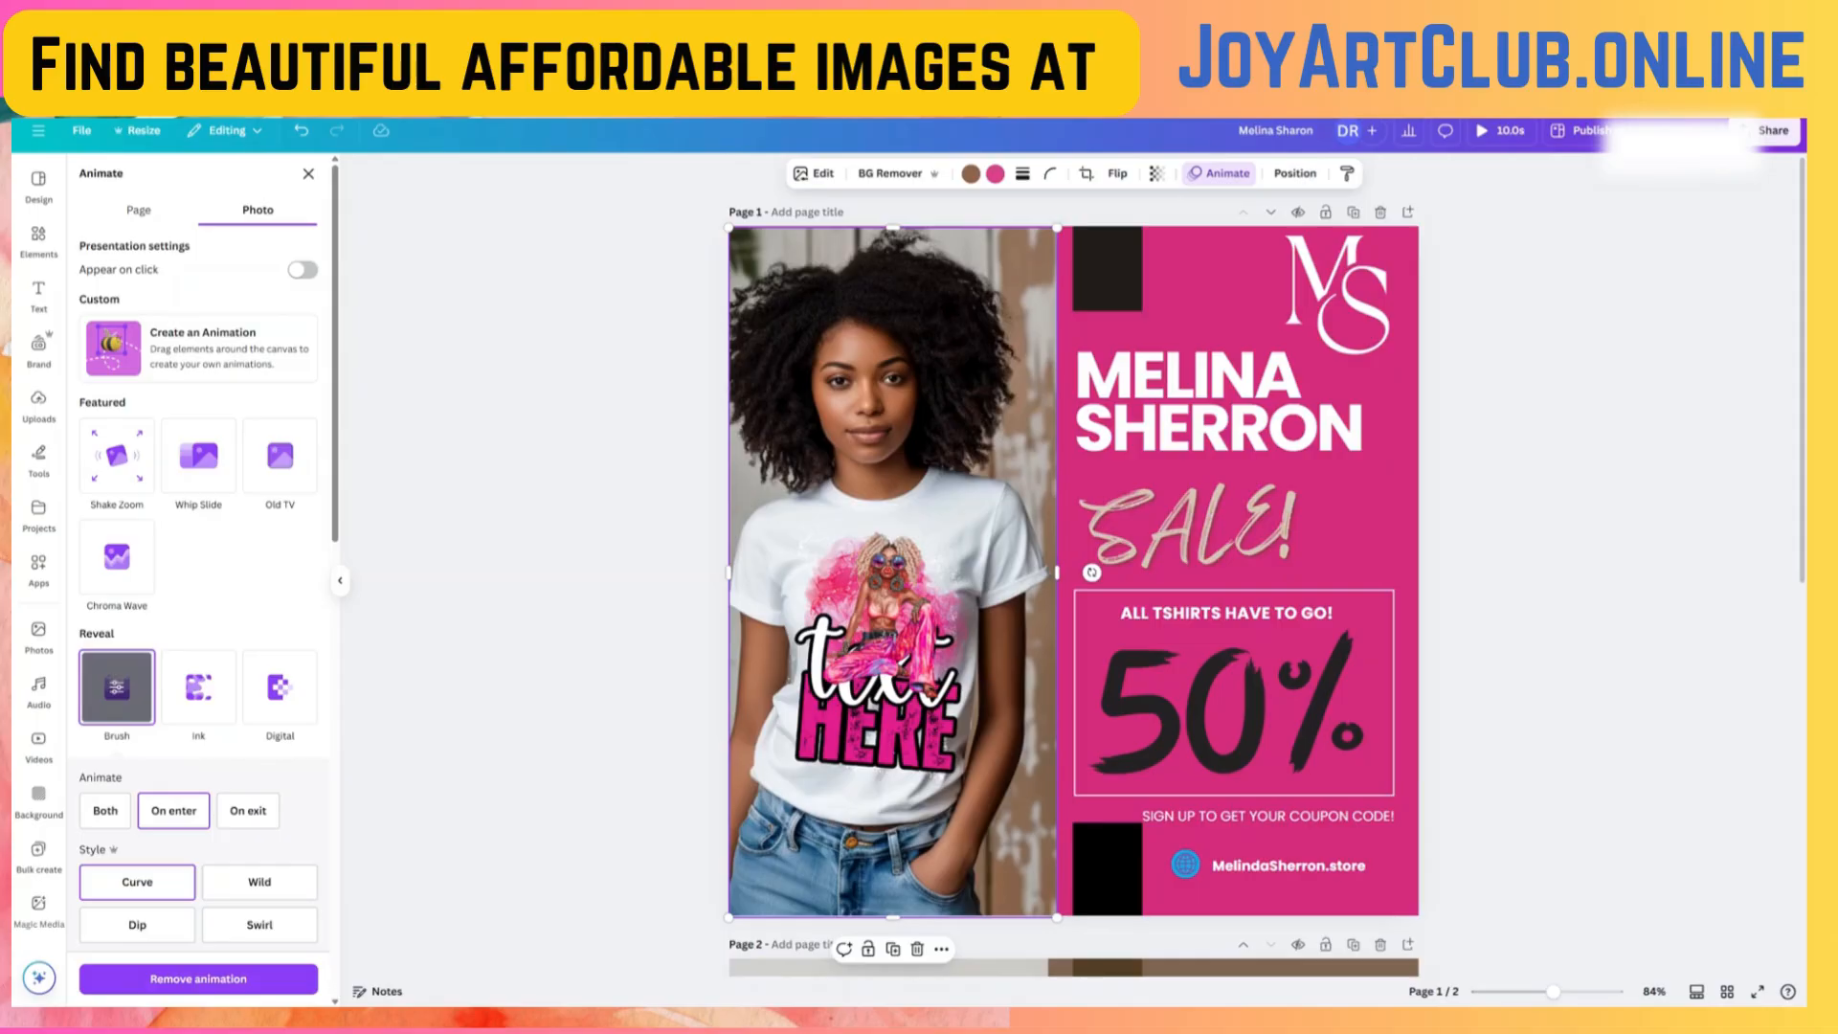
left_click(1482, 139)
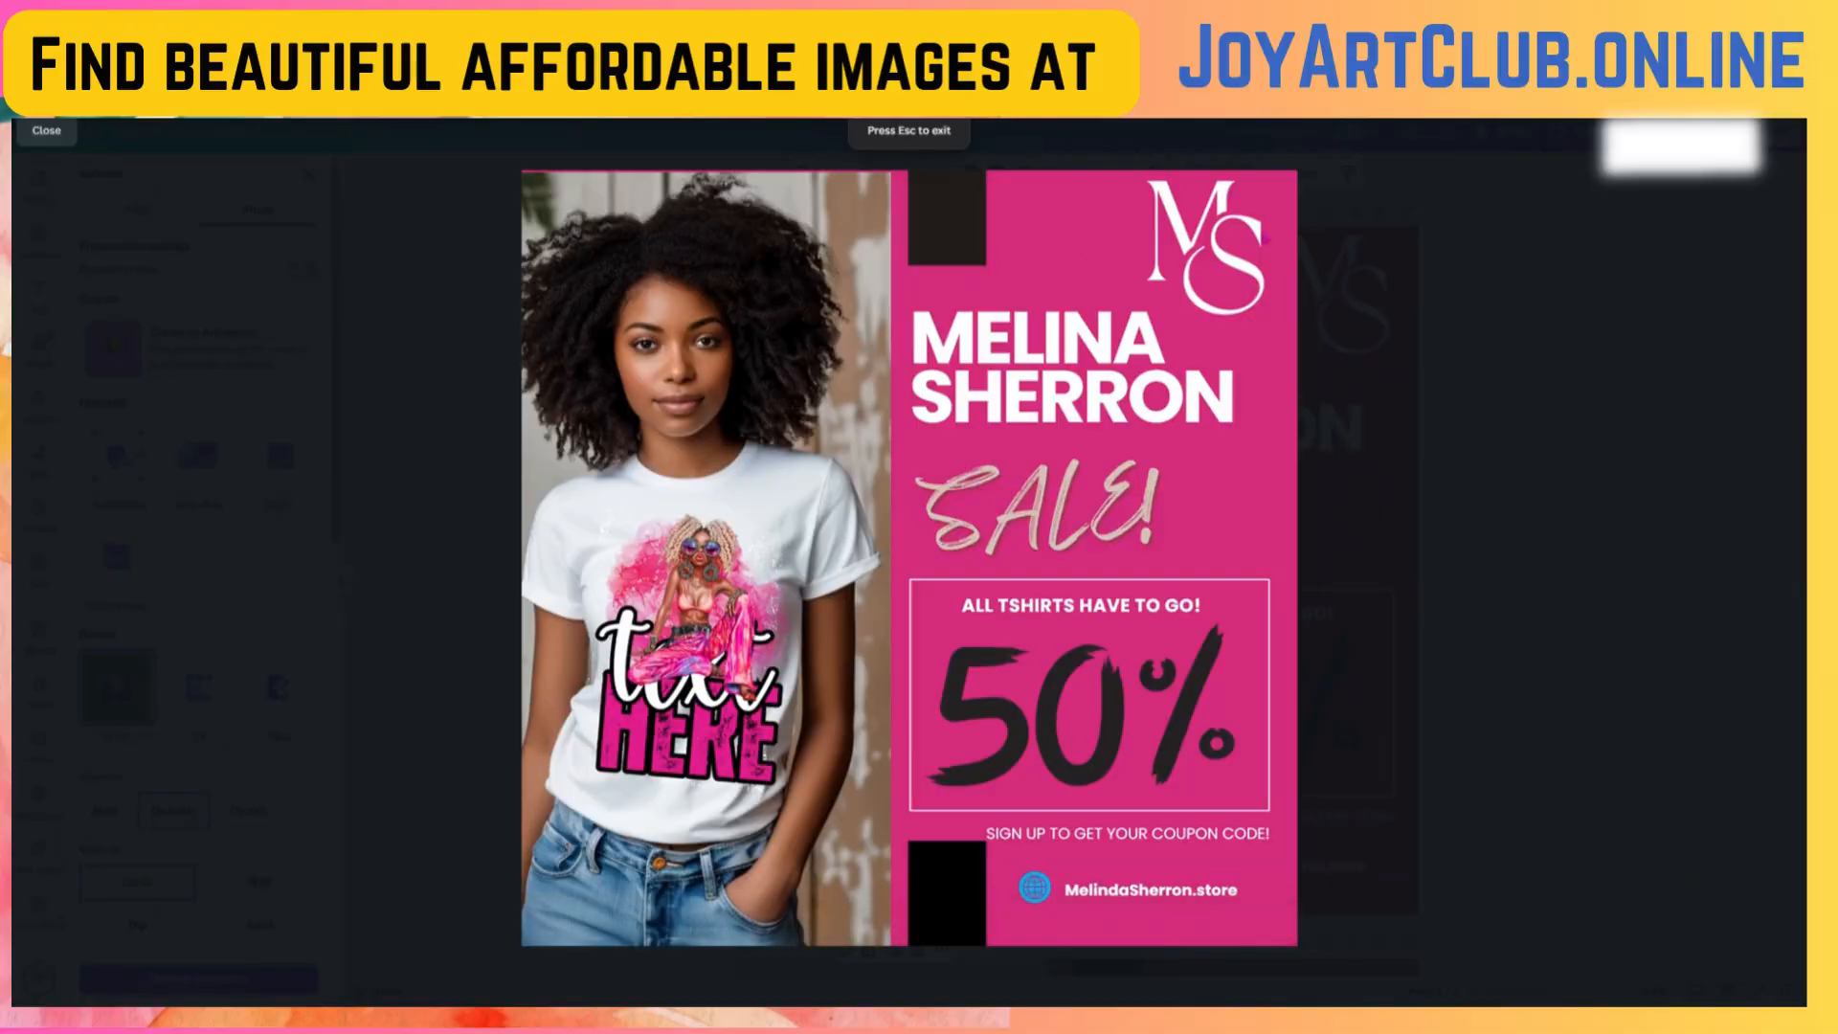
left_click(46, 131)
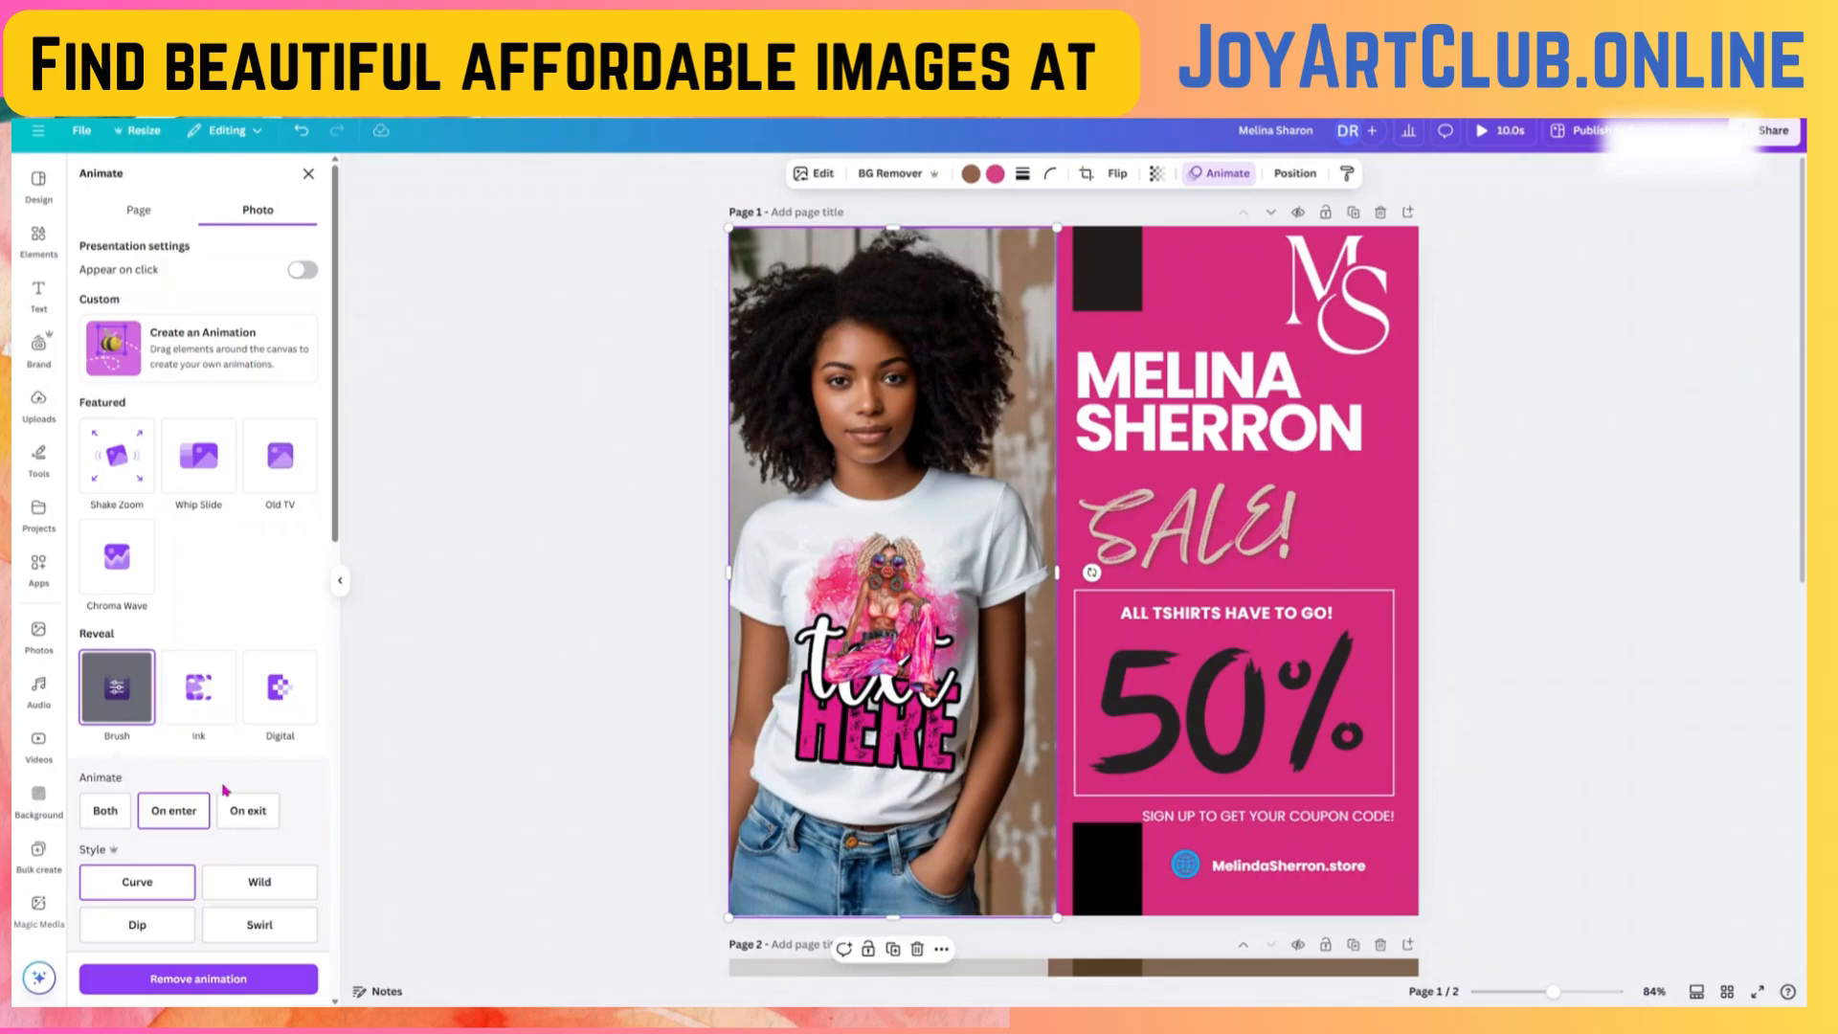
- Apply the Stomp animation to the model photo
scroll(210, 785, "down", 3)
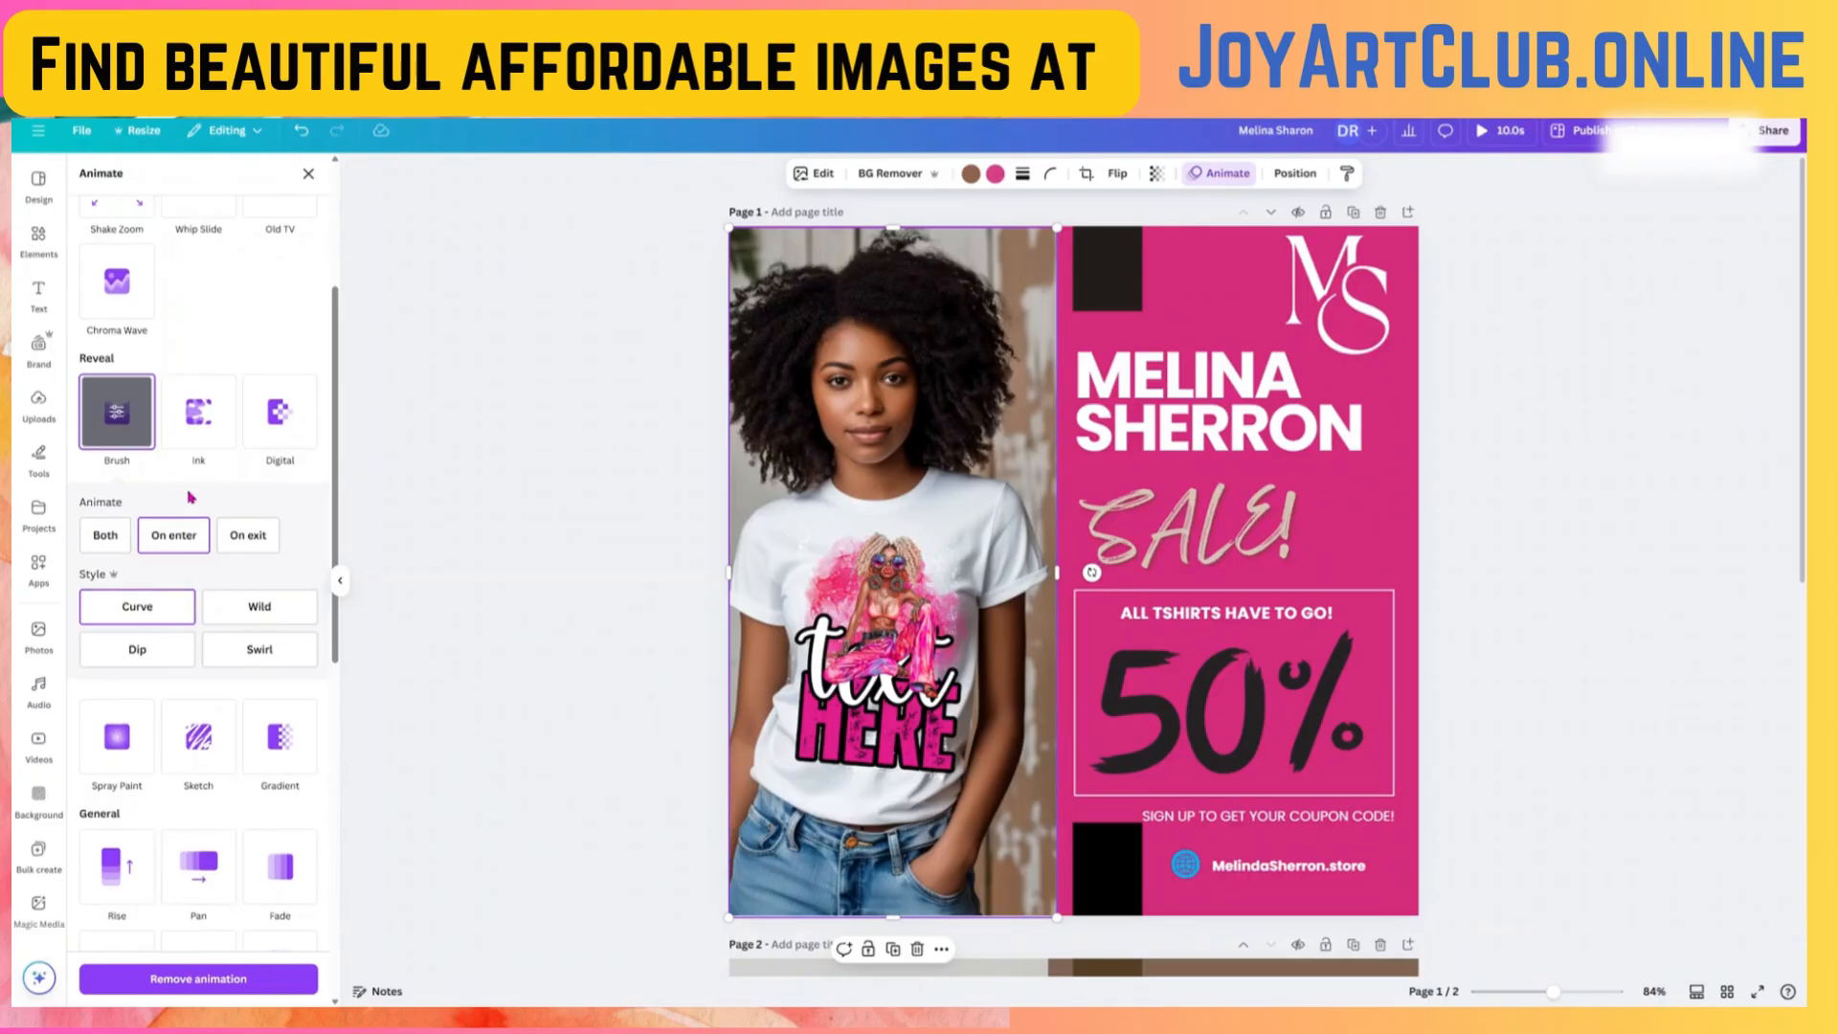
scroll(190, 497, "up", 3)
scroll(201, 747, "down", 4)
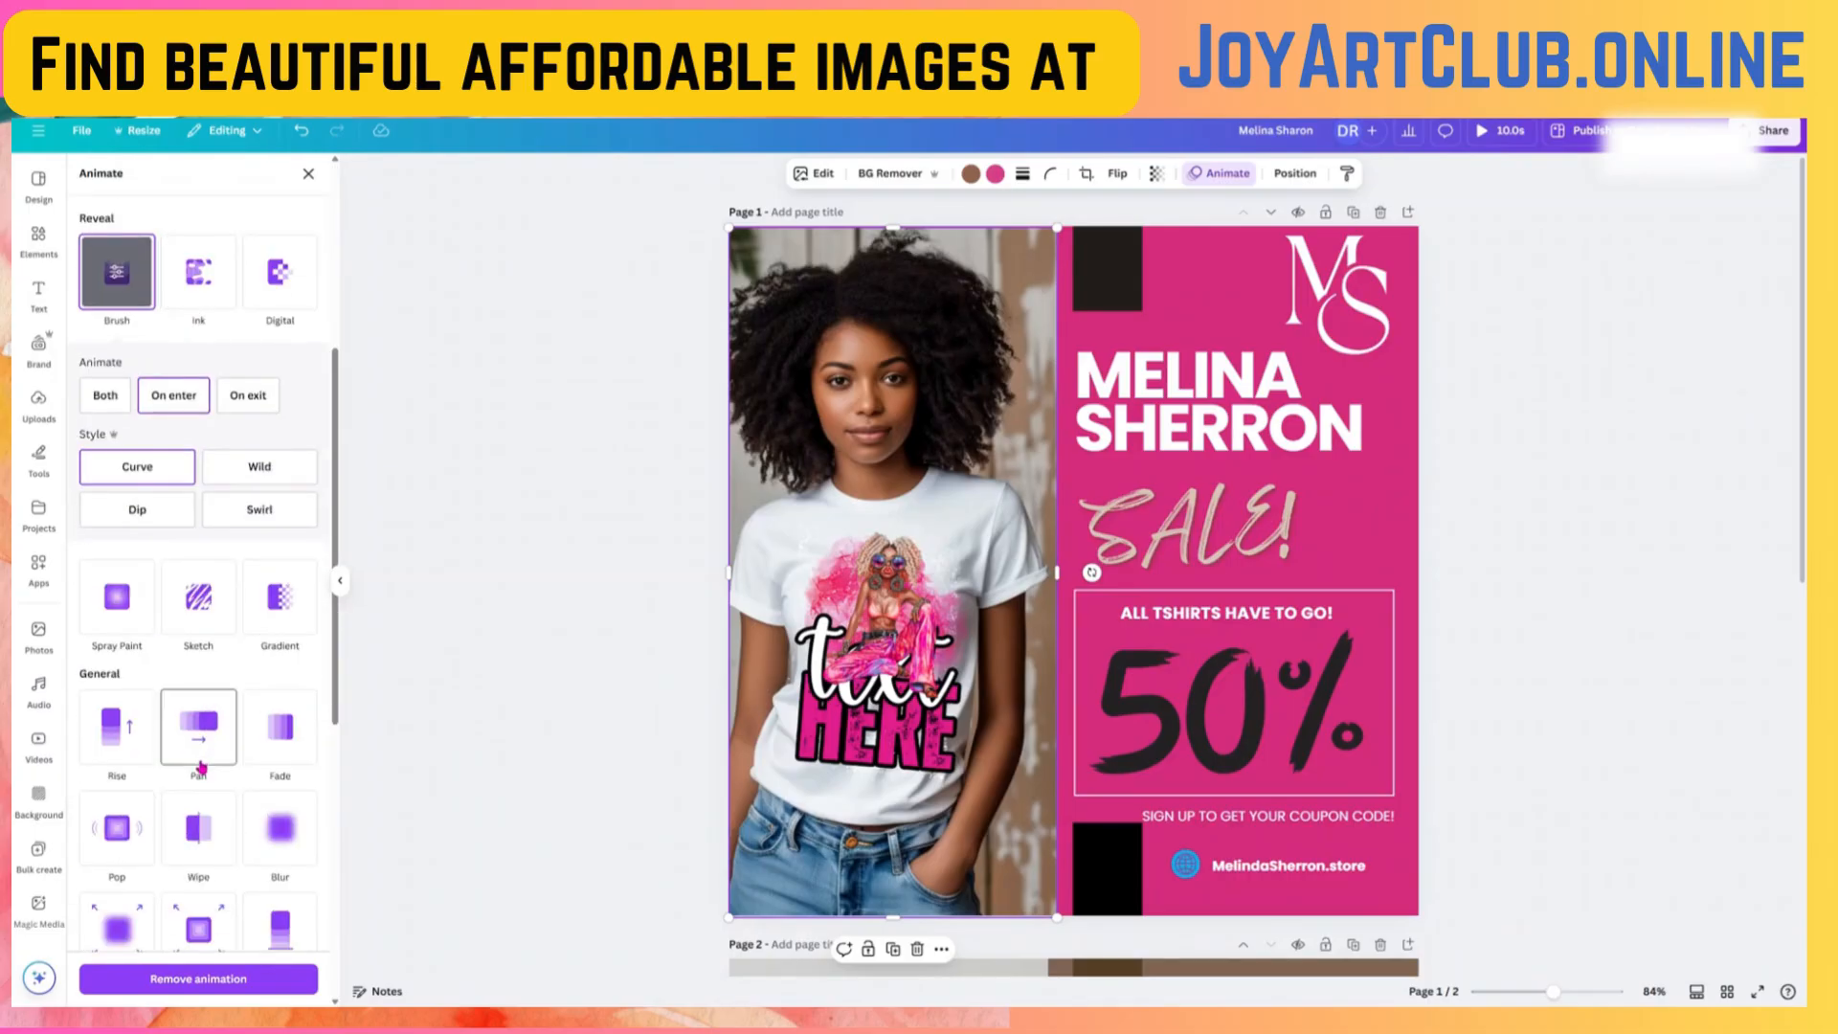
scroll(201, 766, "down", 2)
scroll(267, 878, "down", 2)
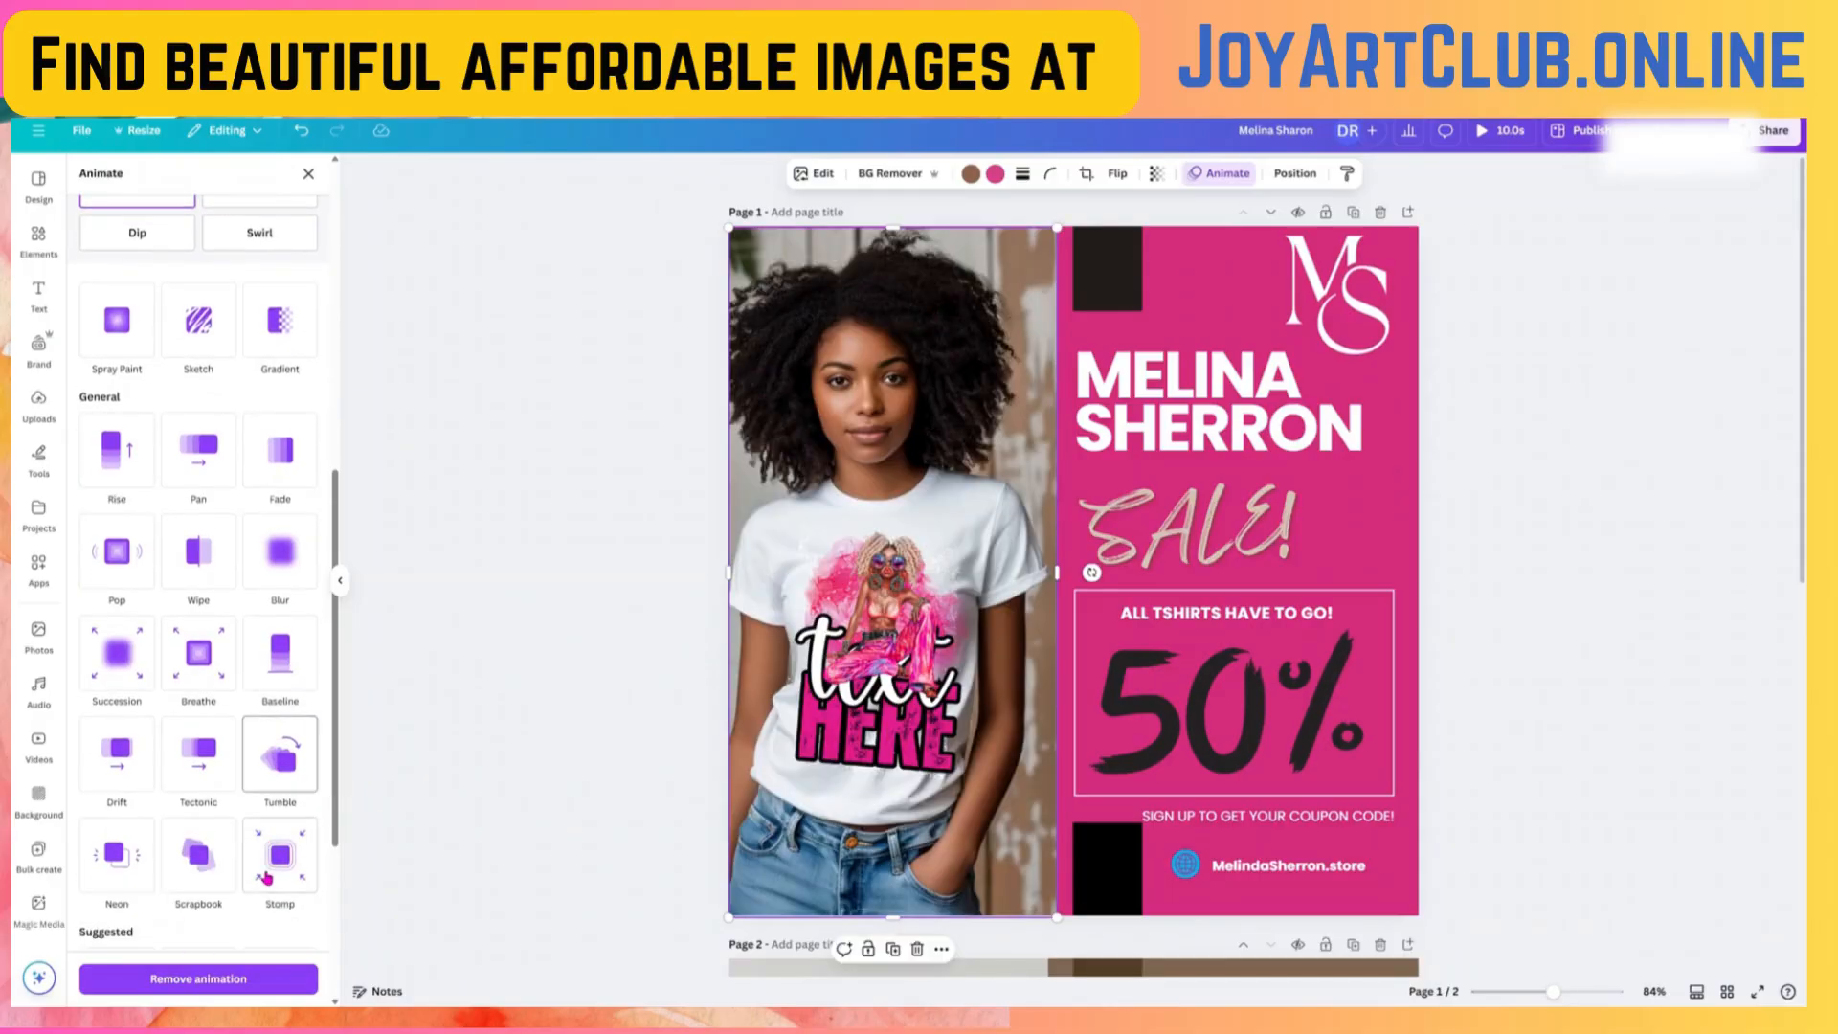
left_click(267, 878)
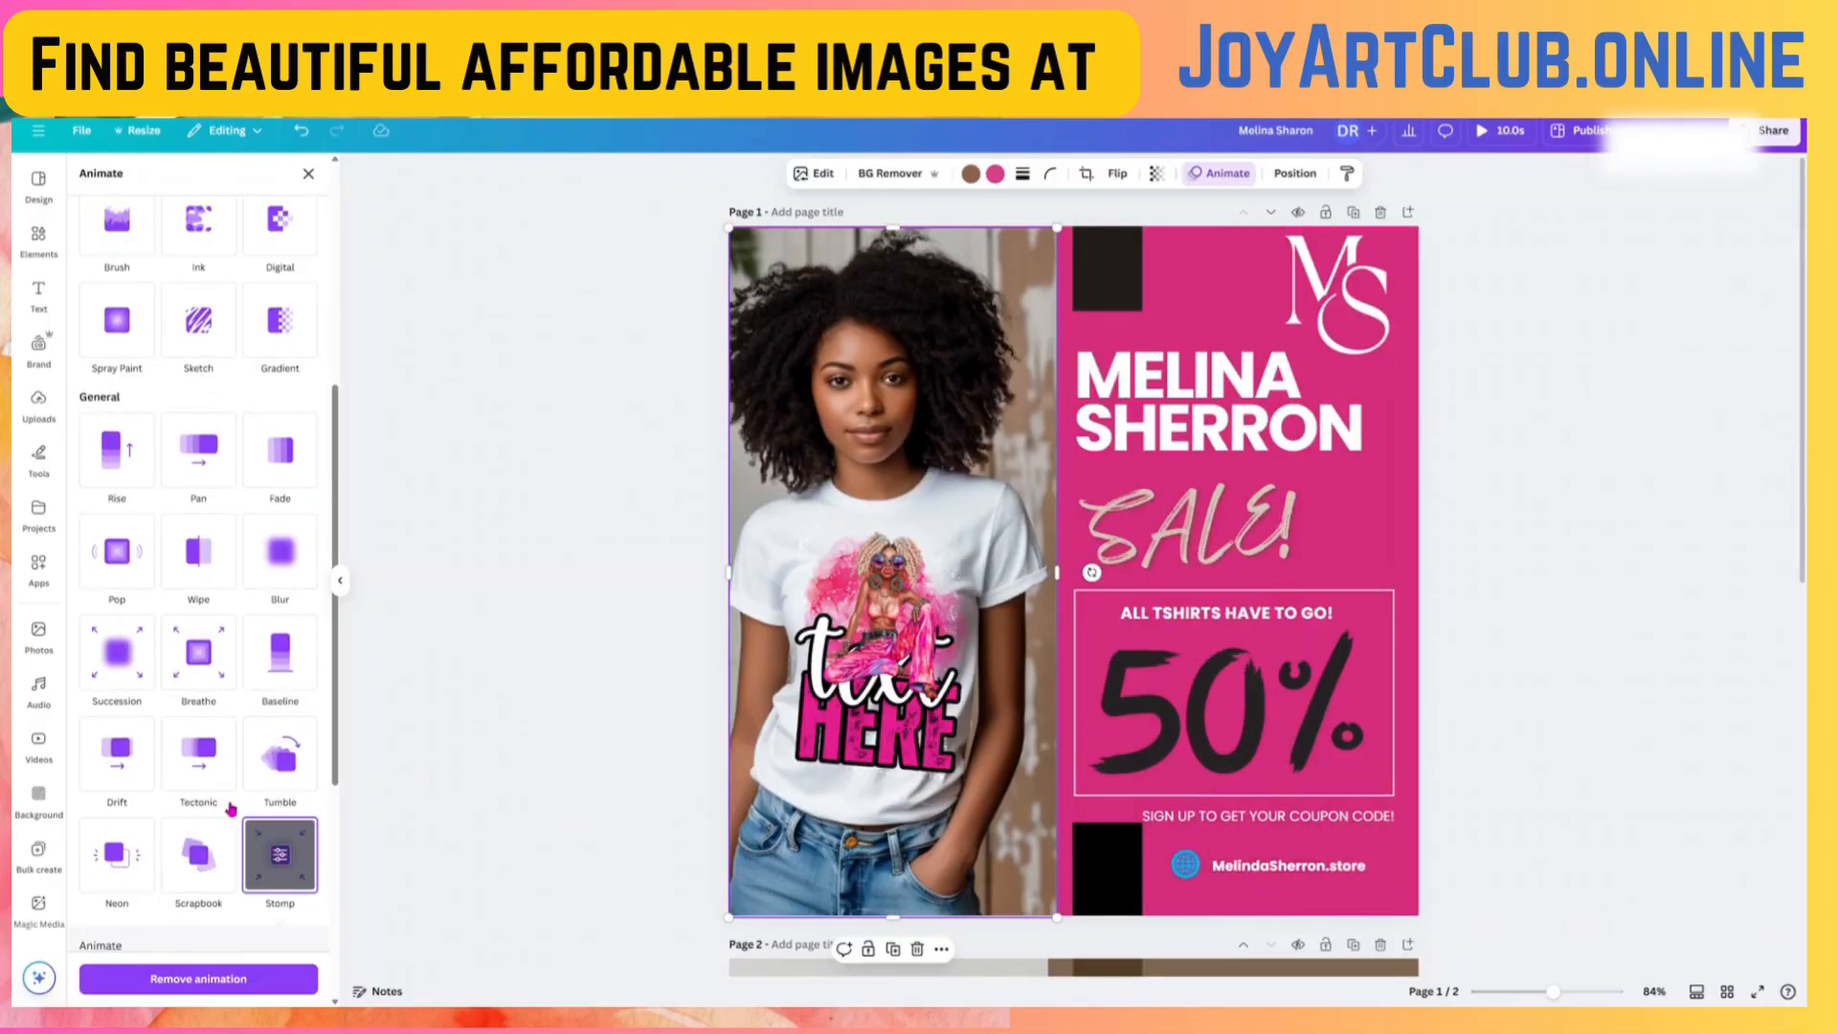
left_click(1218, 433)
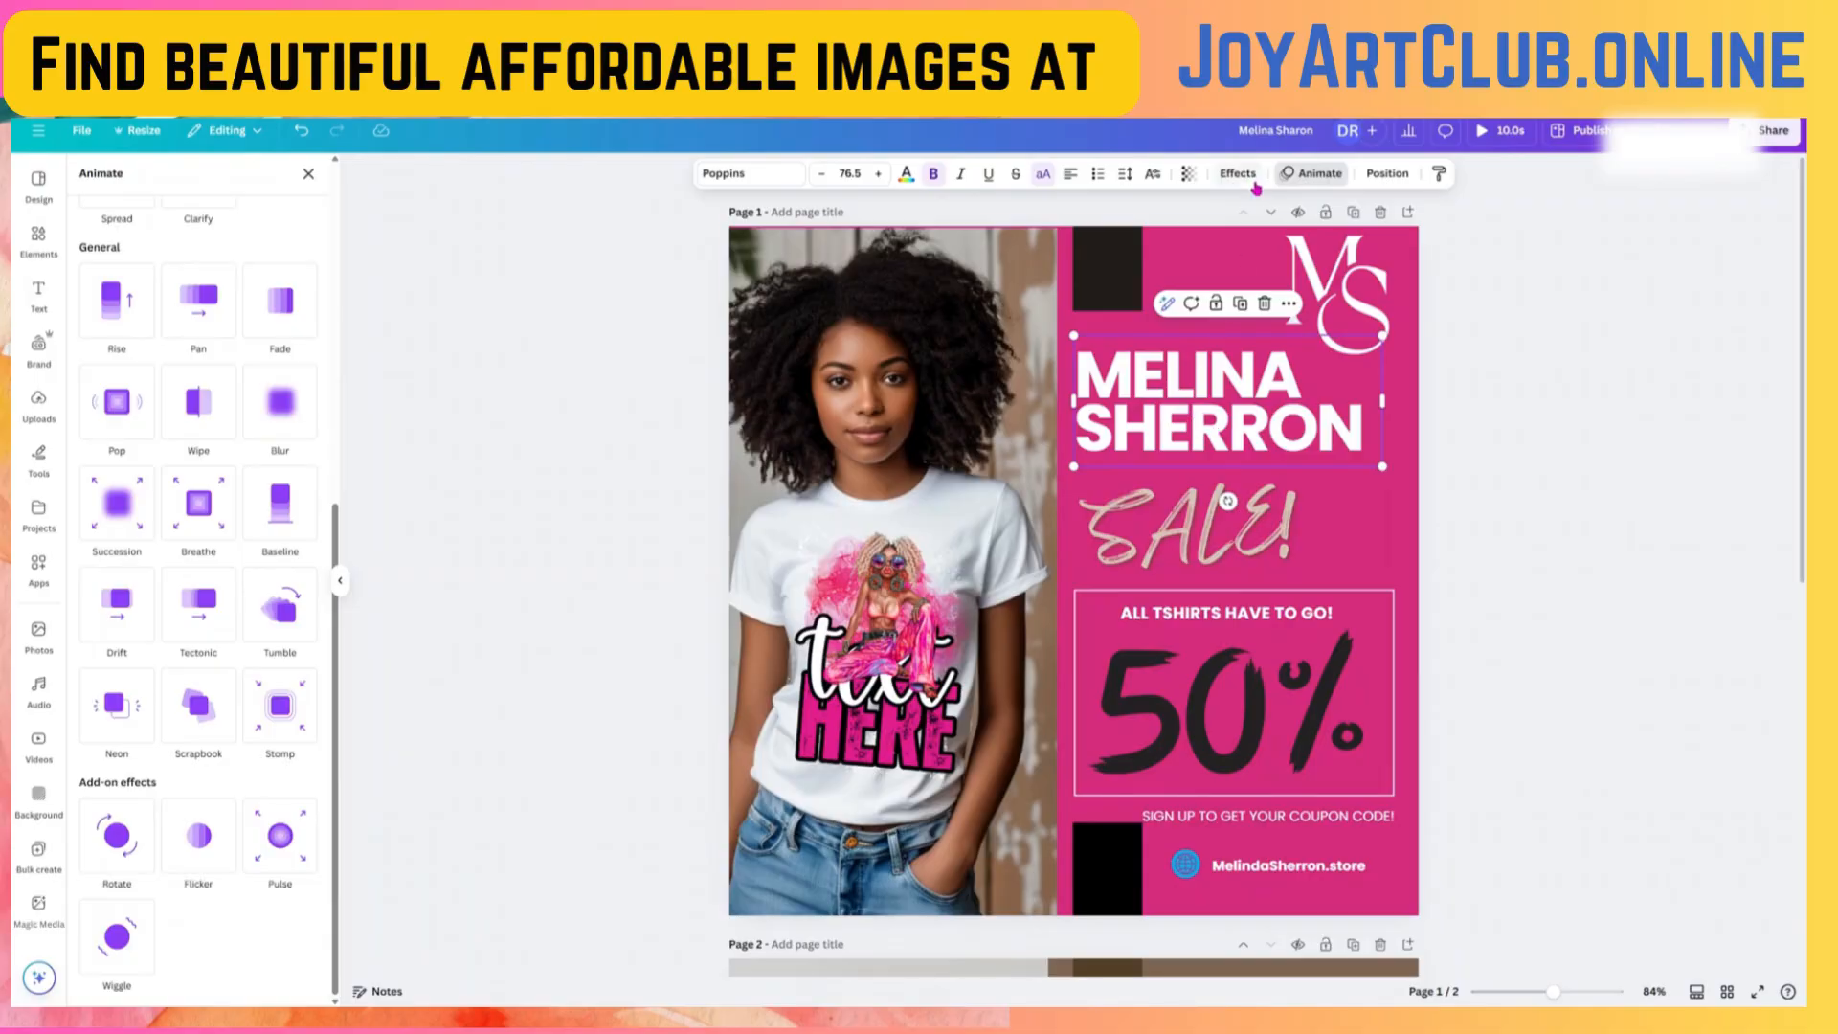
left_click(1312, 175)
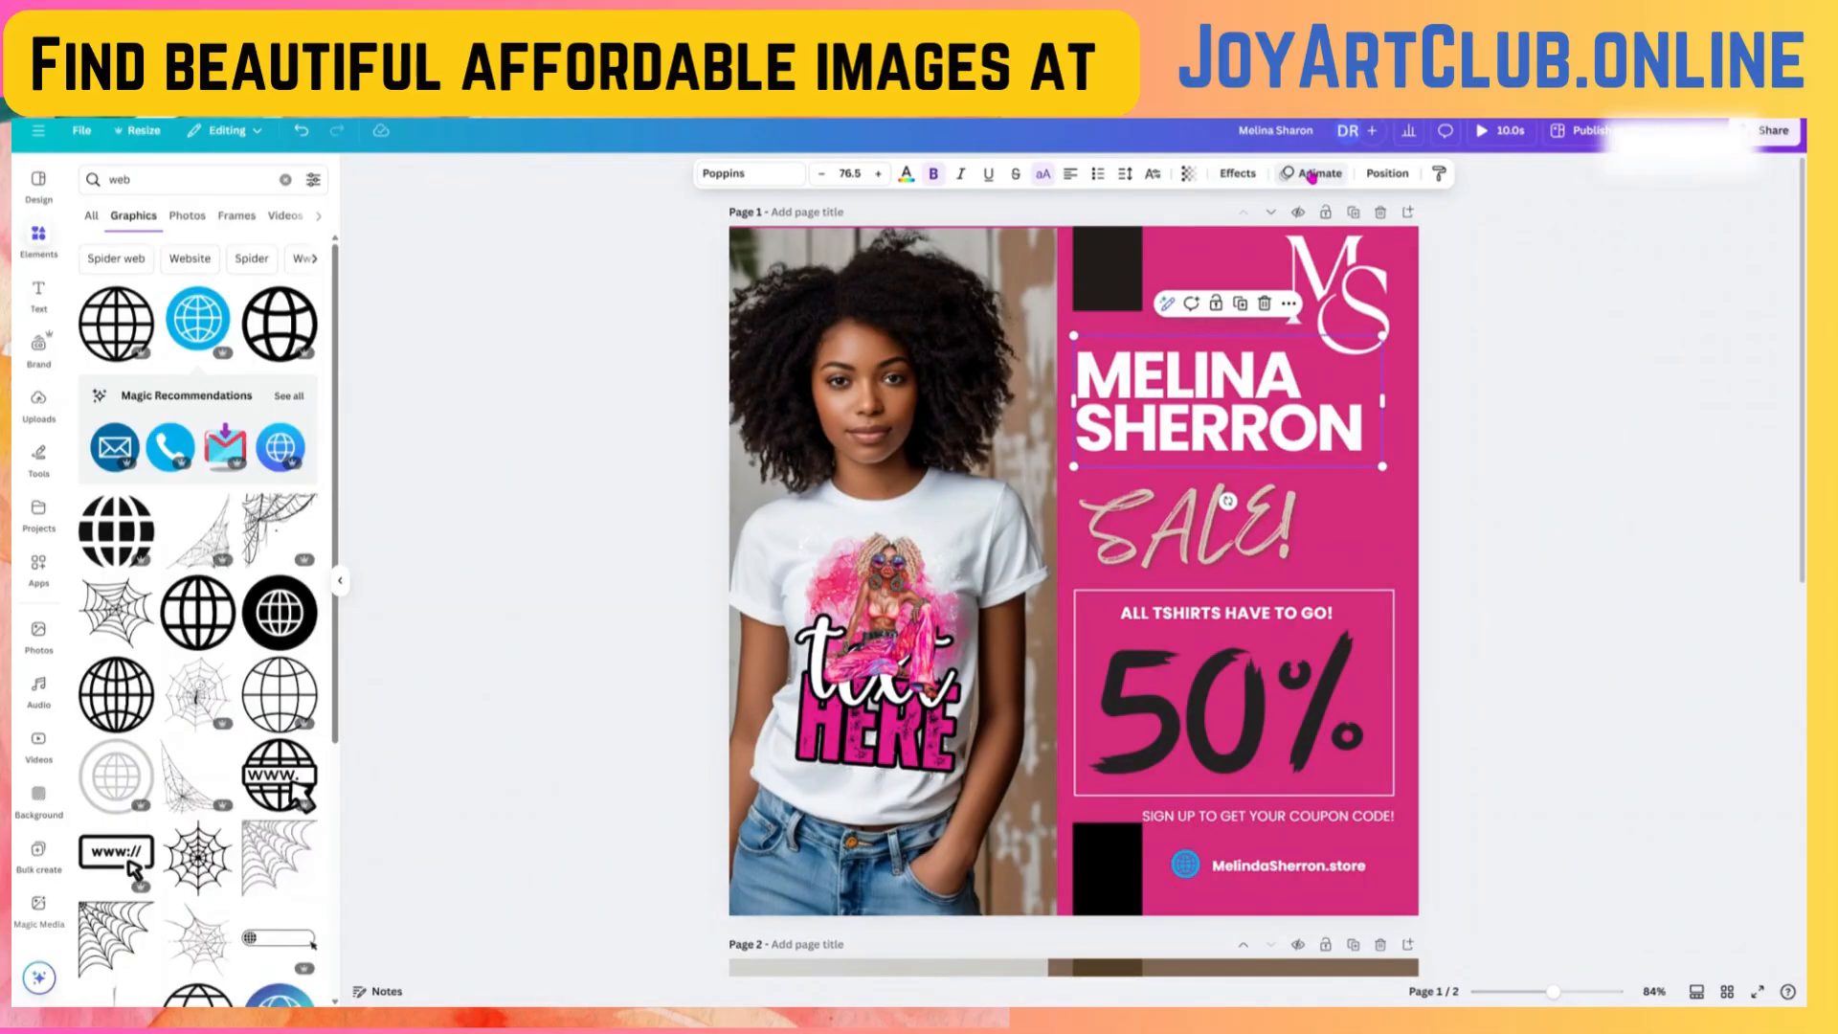
left_click(1319, 175)
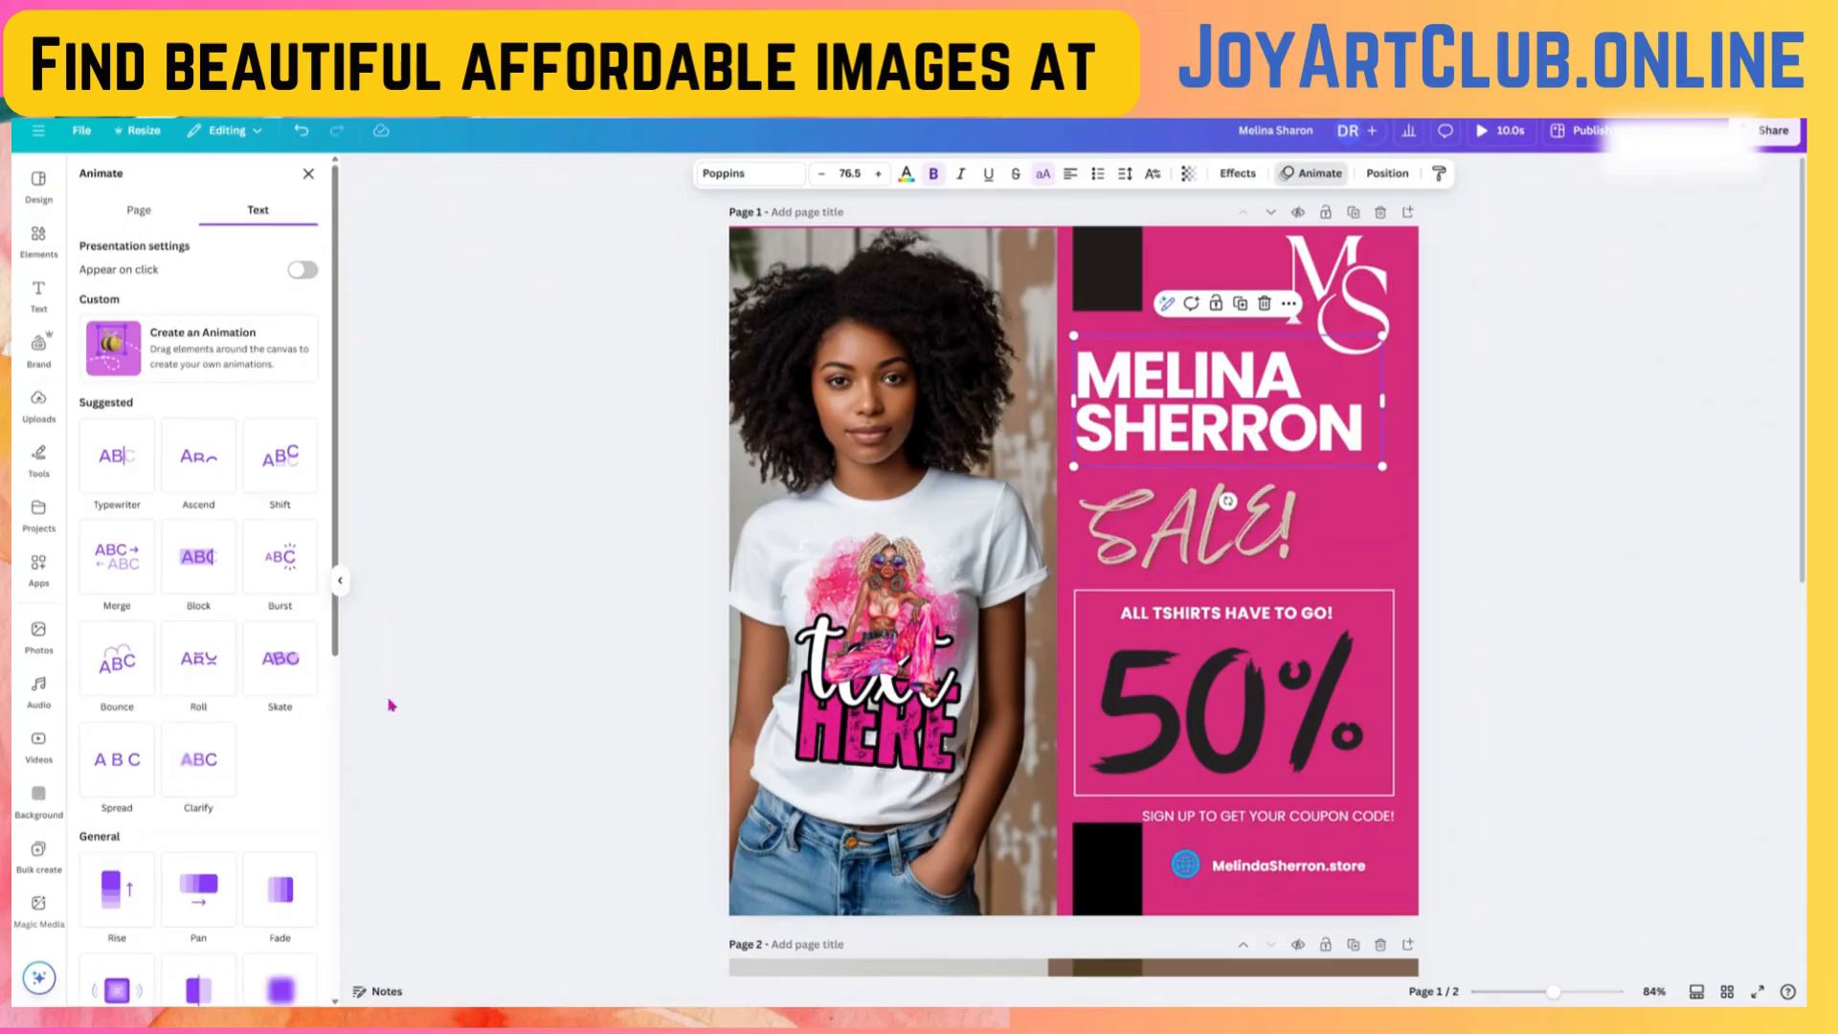
left_click(200, 568)
left_click(275, 565)
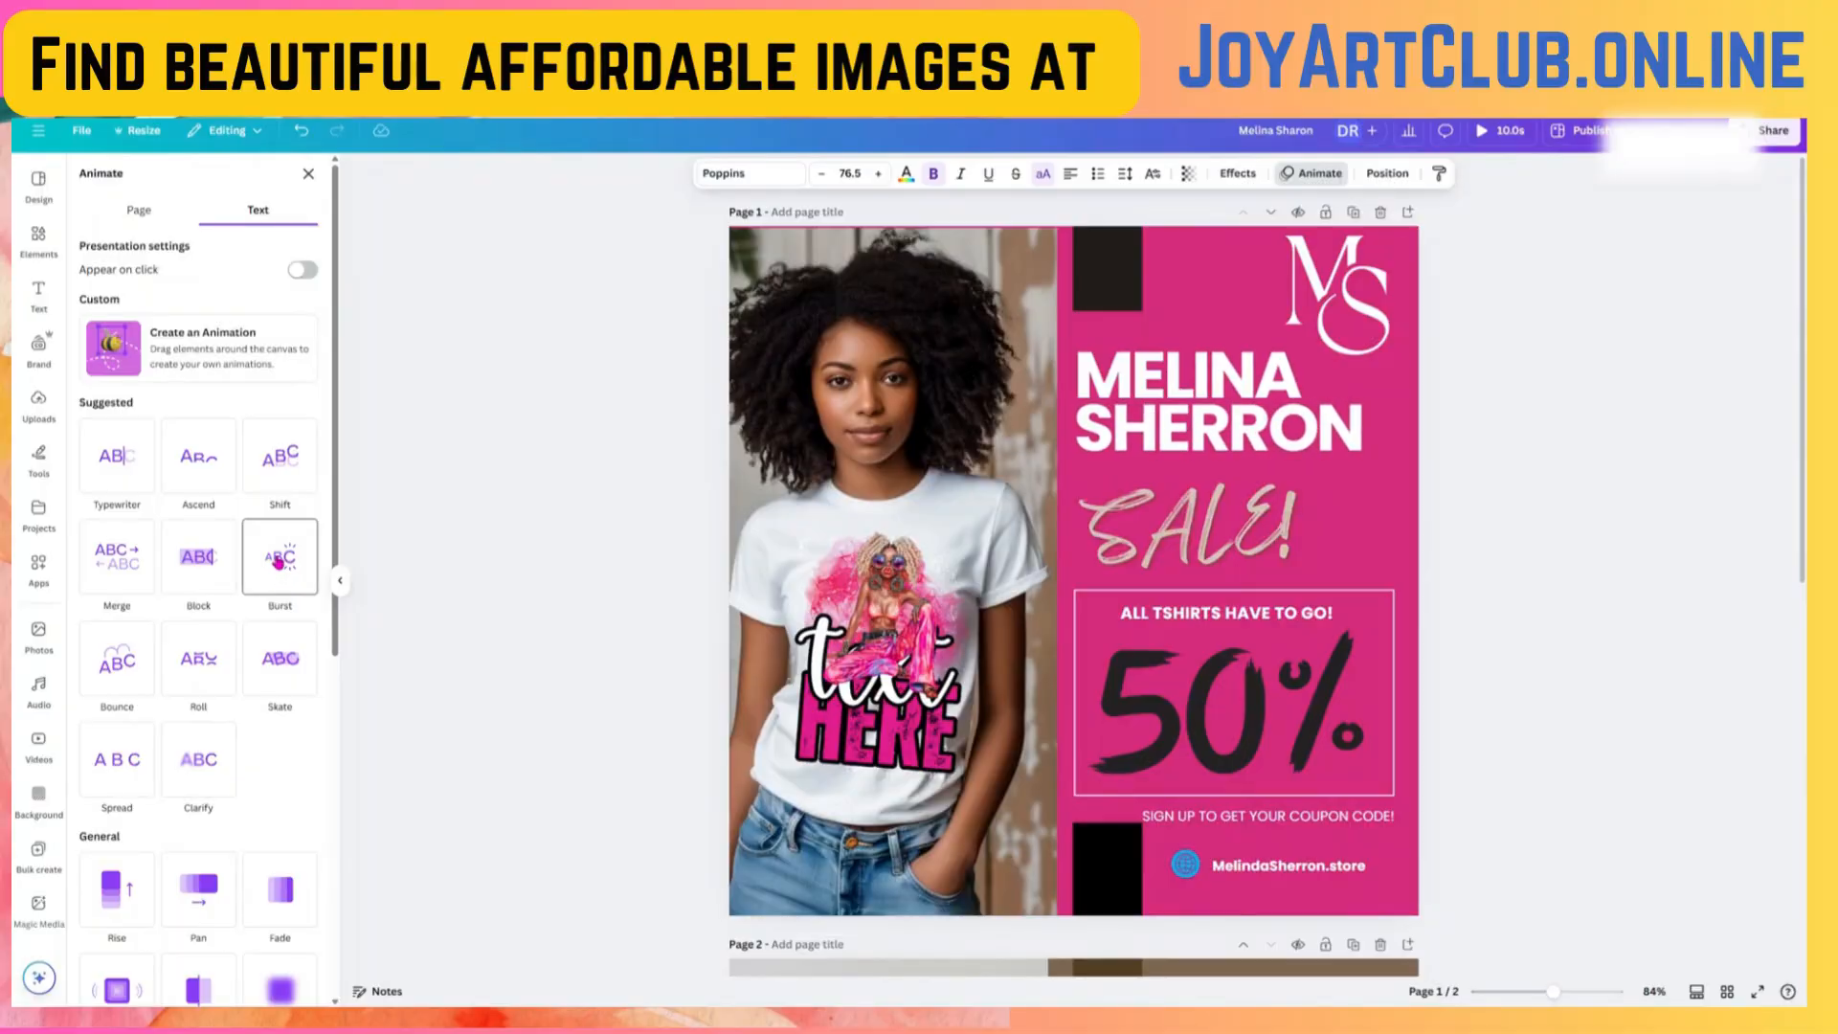
left_click(276, 566)
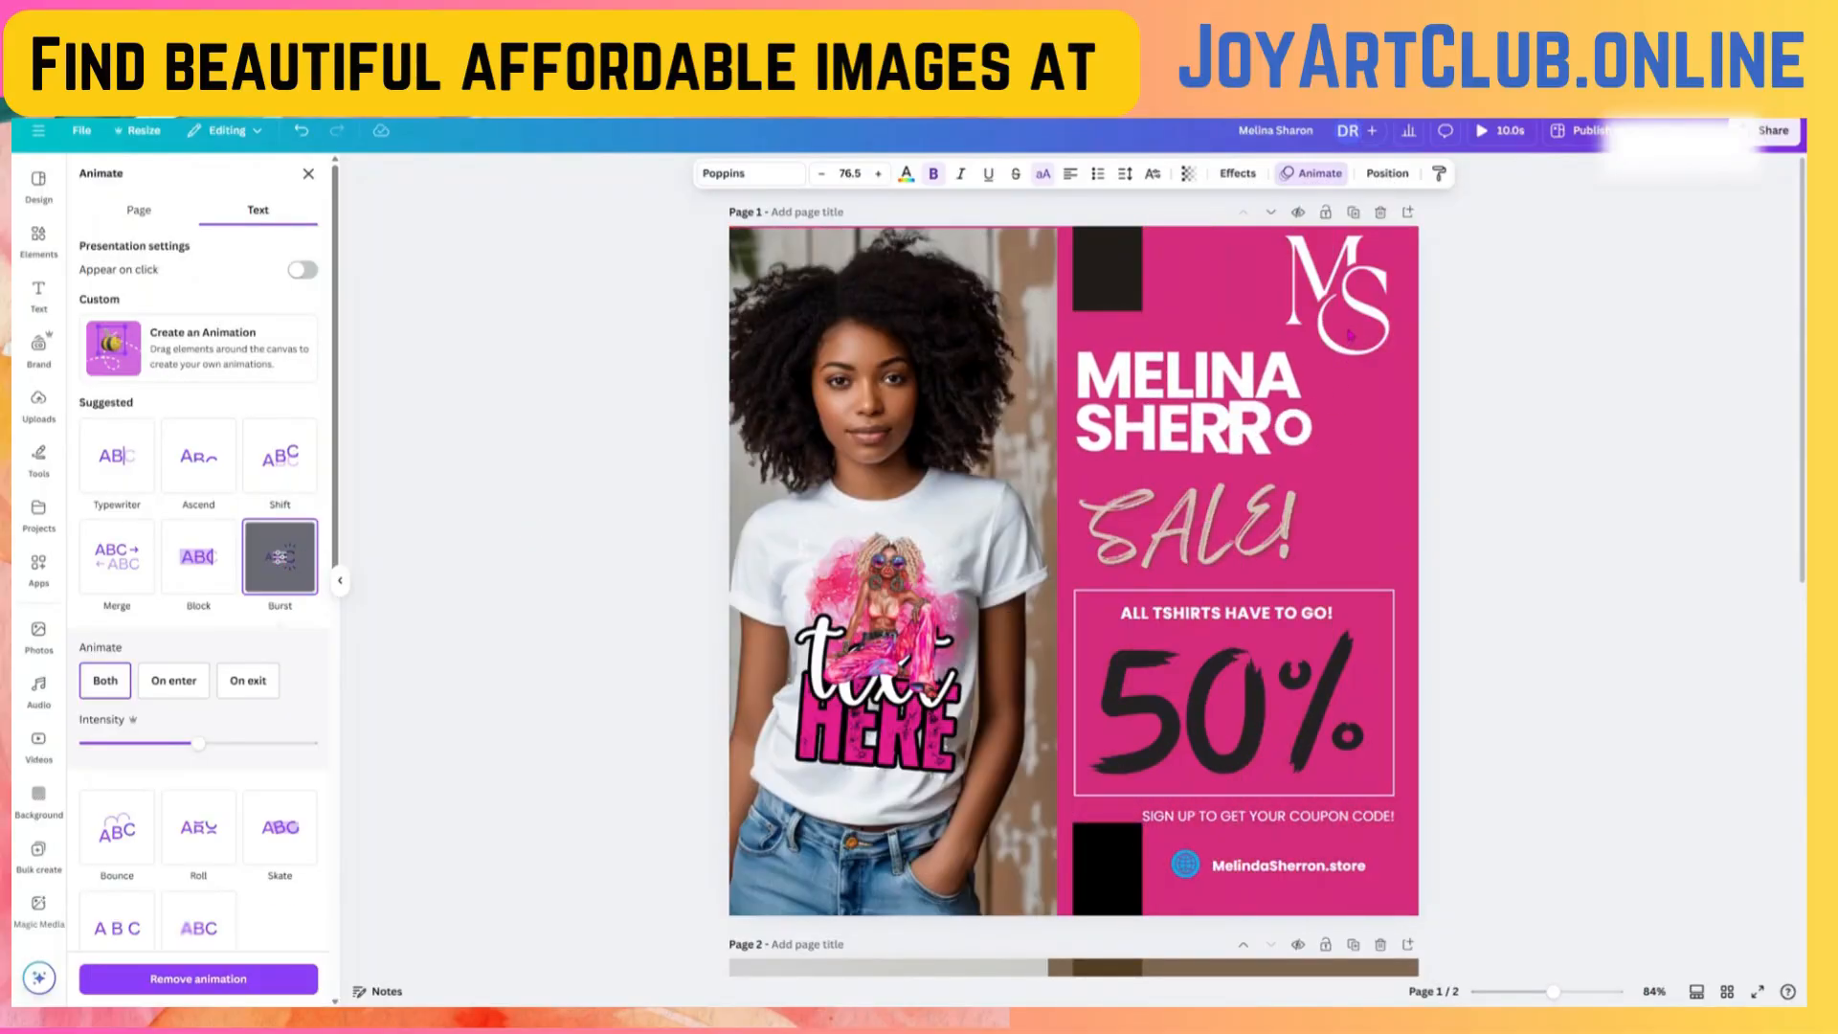
- Apply the Blur animation to the 50% graphic
left_click(1350, 333)
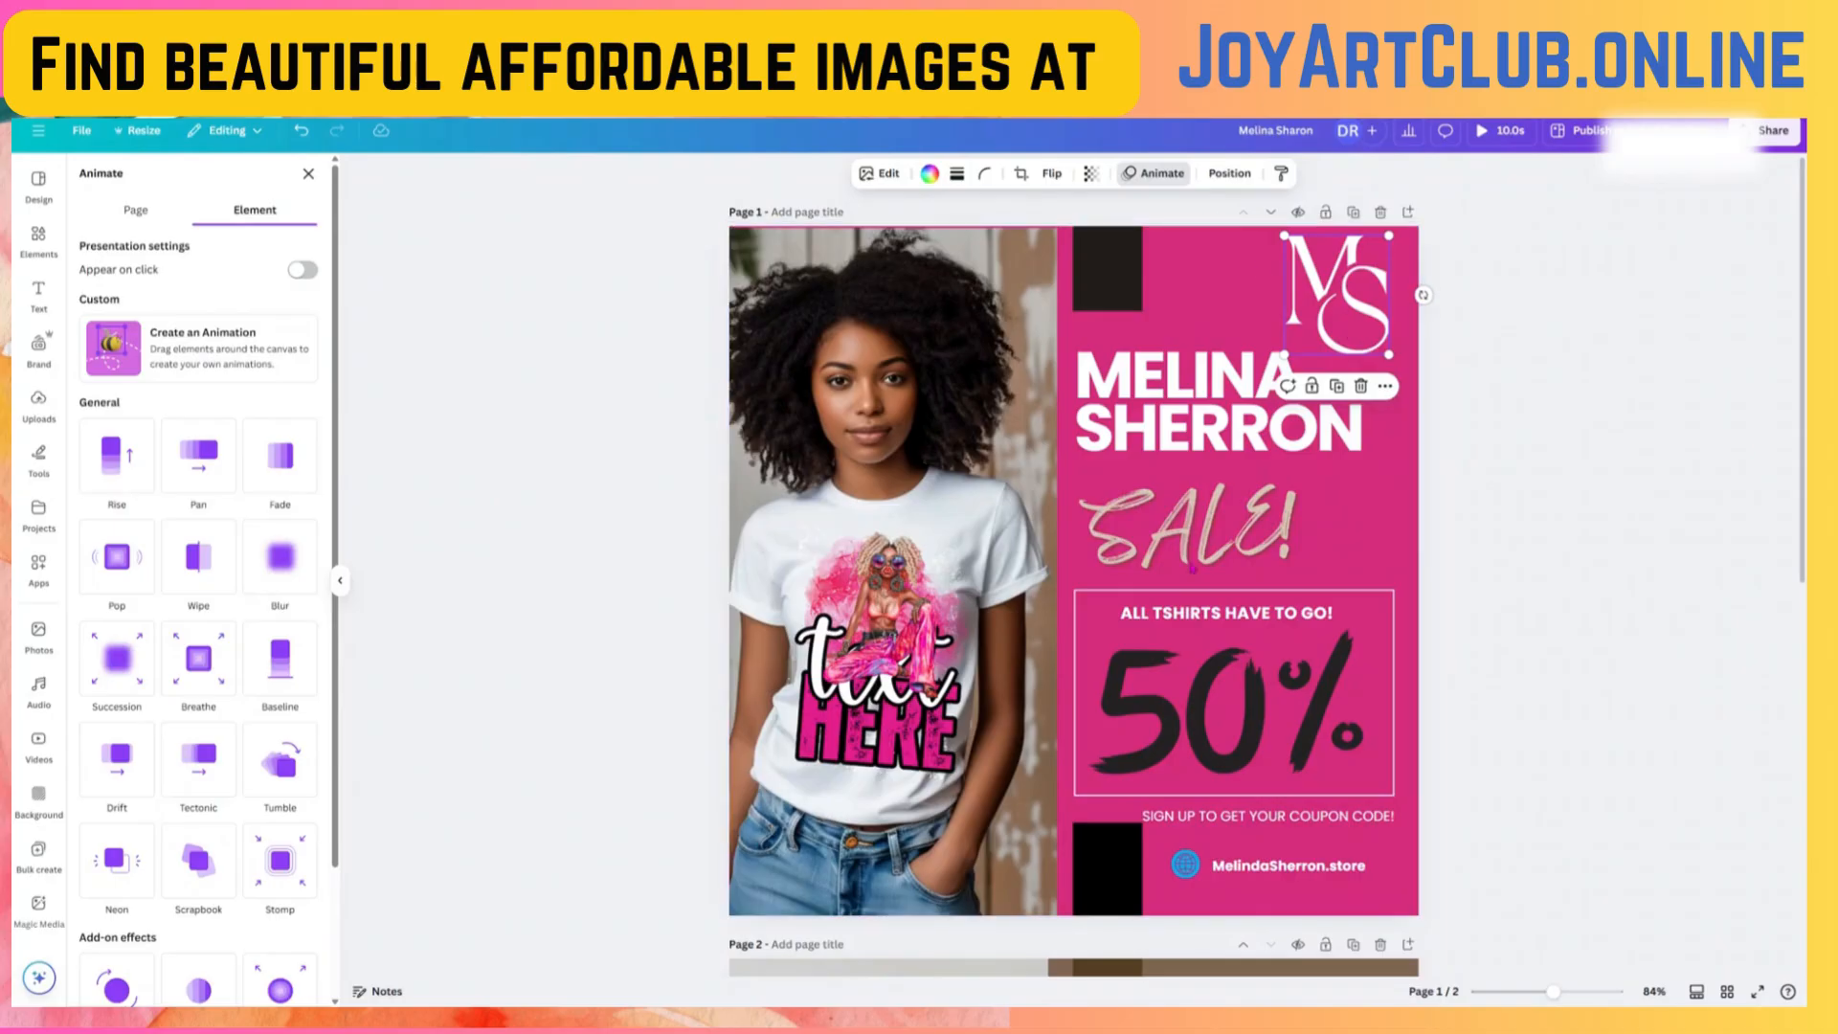
left_click(1285, 735)
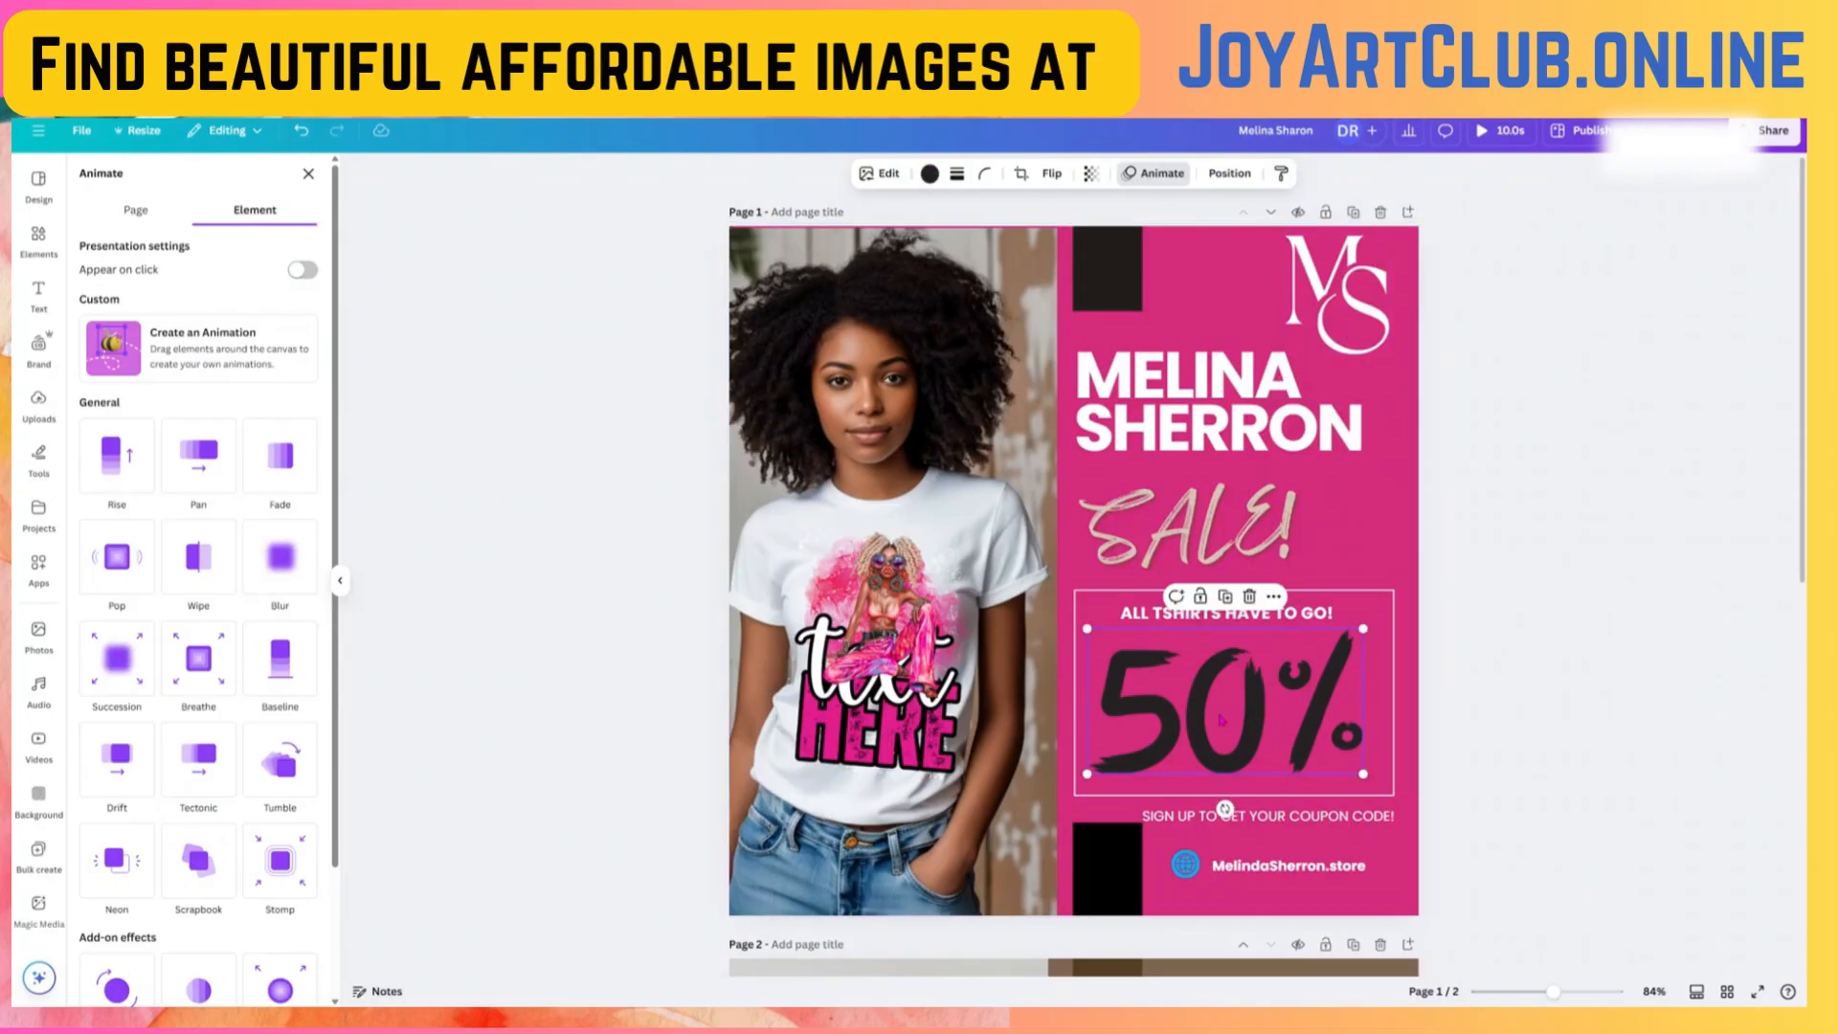
left_click(279, 575)
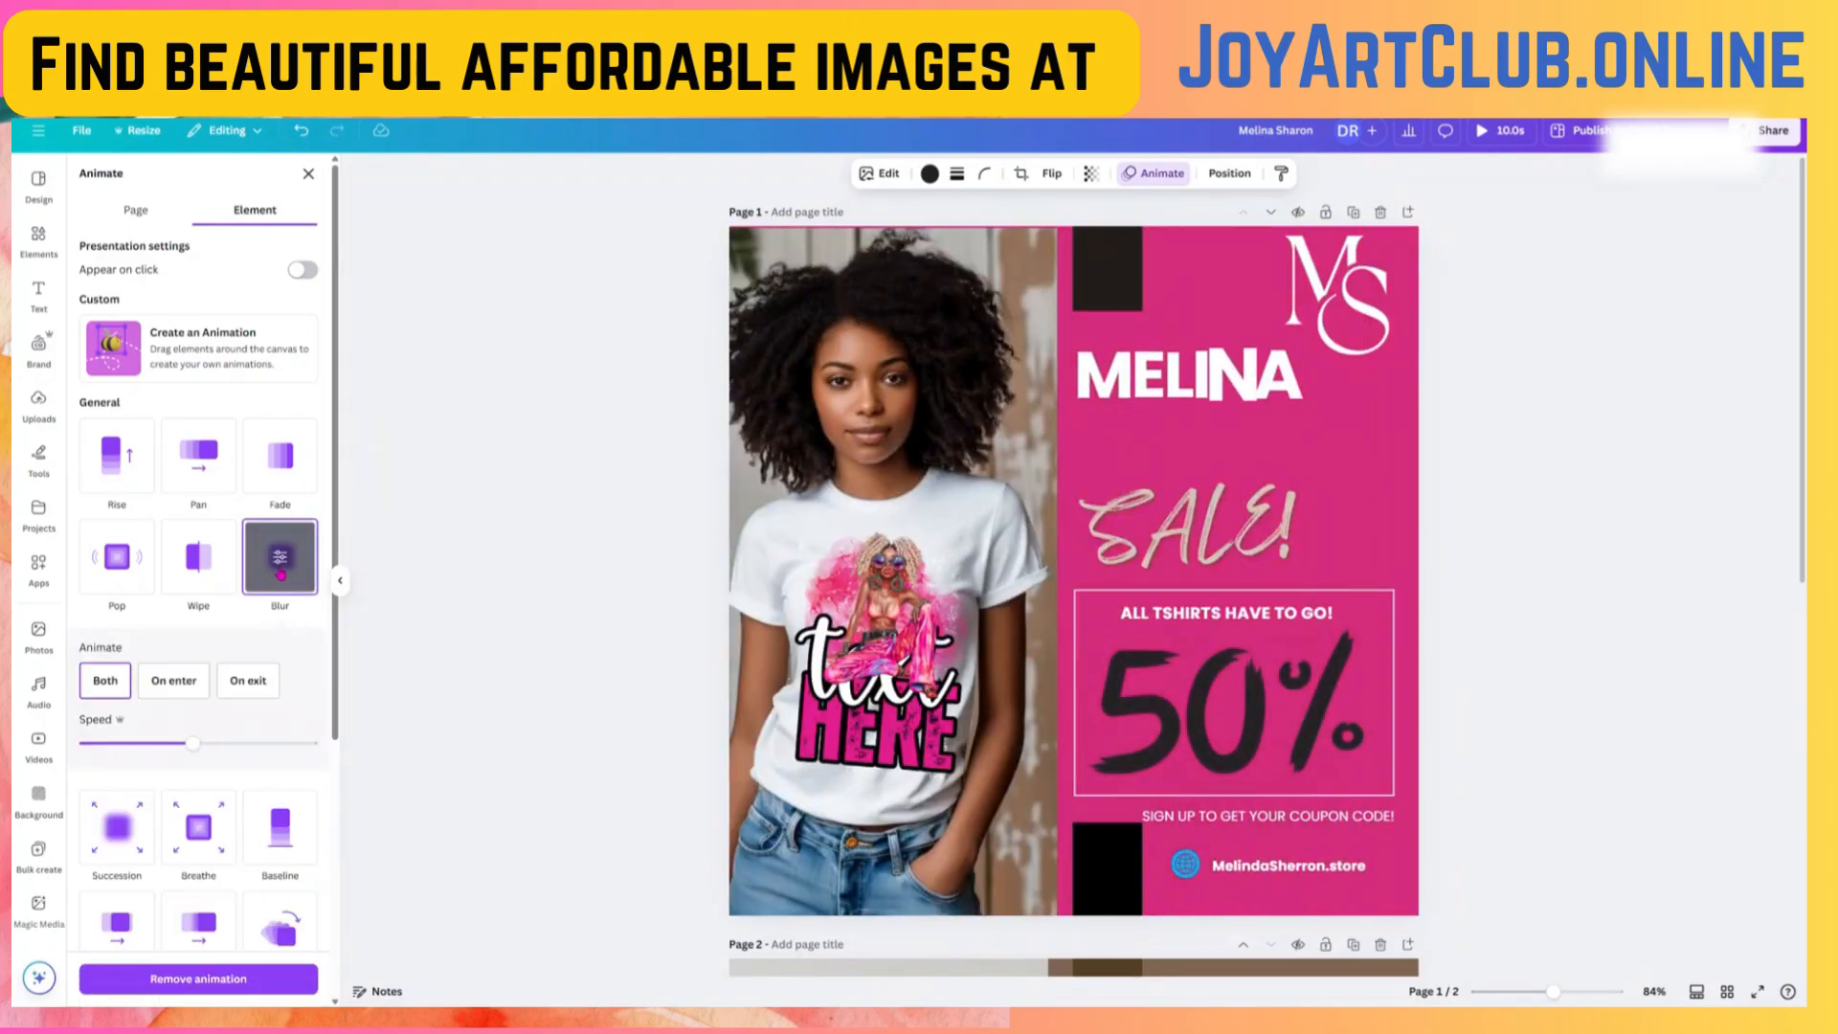
- Move the coupon text left and raise the globe and website line beneath it
left_click(1295, 822)
left_click_drag(1291, 821, 1255, 812)
left_click(1186, 867)
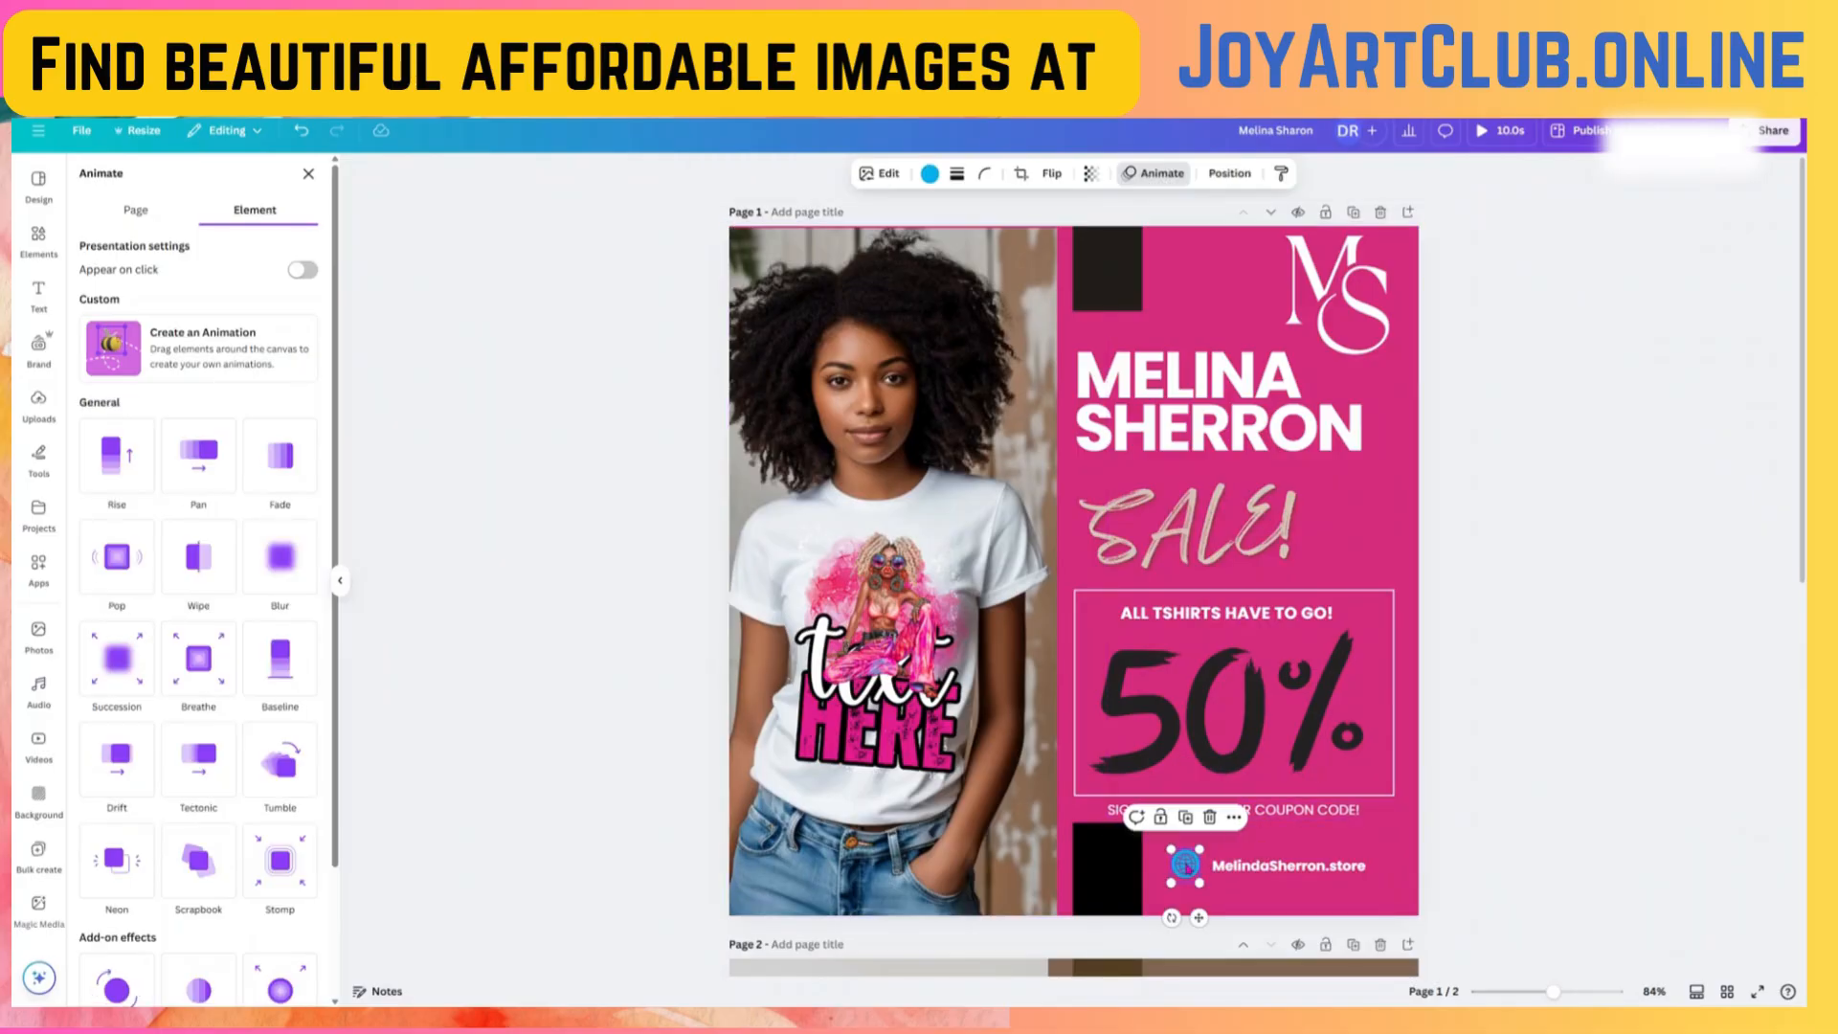
left_click_drag(1188, 866, 1178, 840)
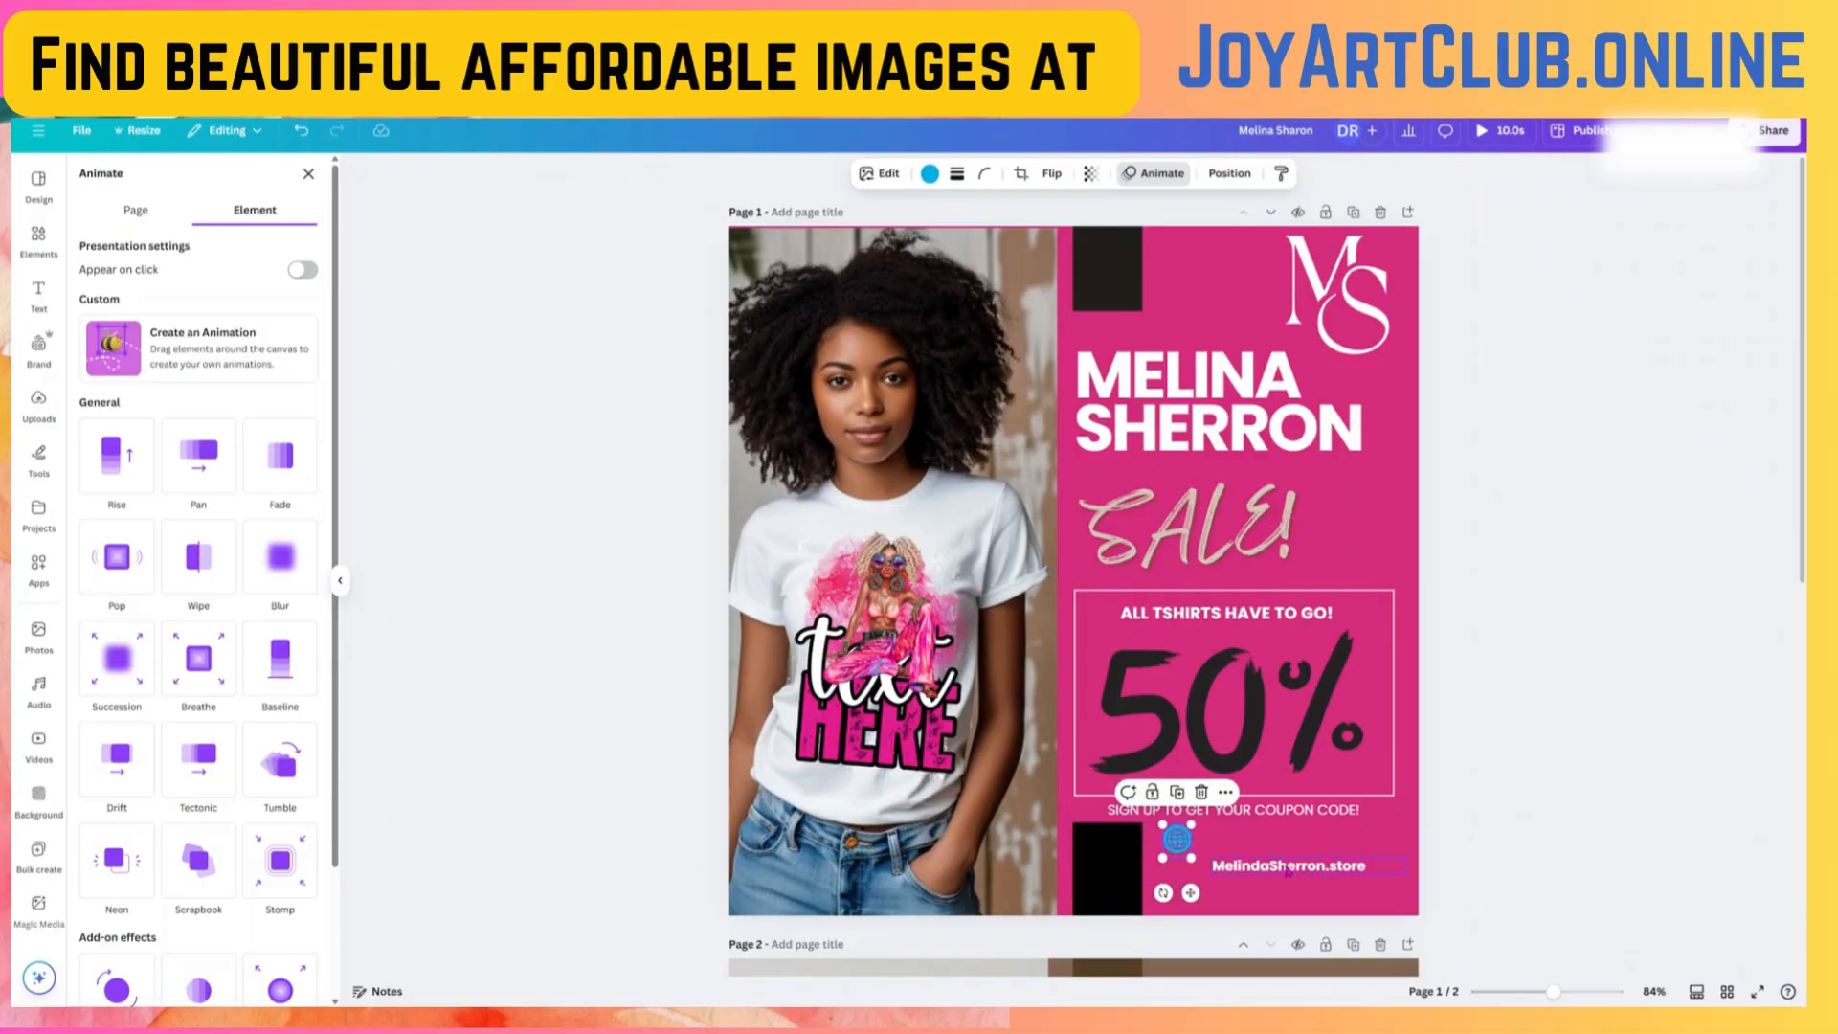
left_click_drag(1285, 866, 1269, 839)
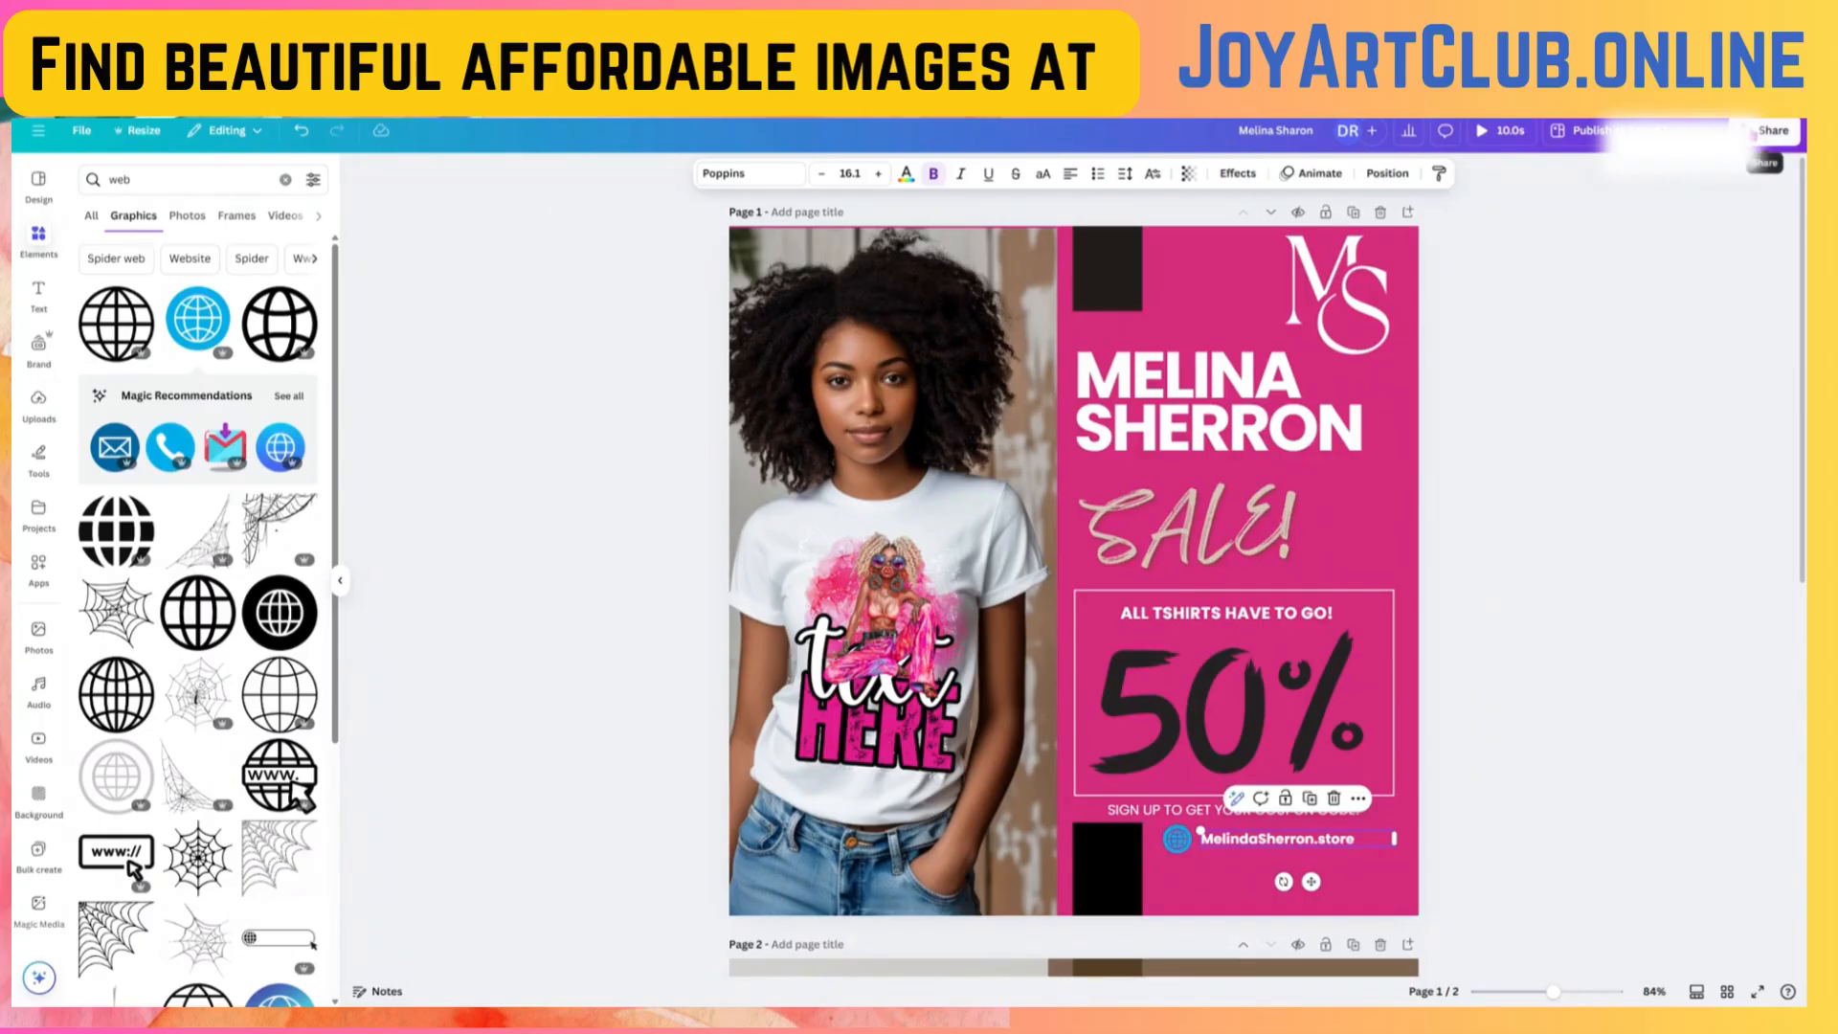
- Download only Page 1 of the flyer as an MP4 video
left_click(1750, 134)
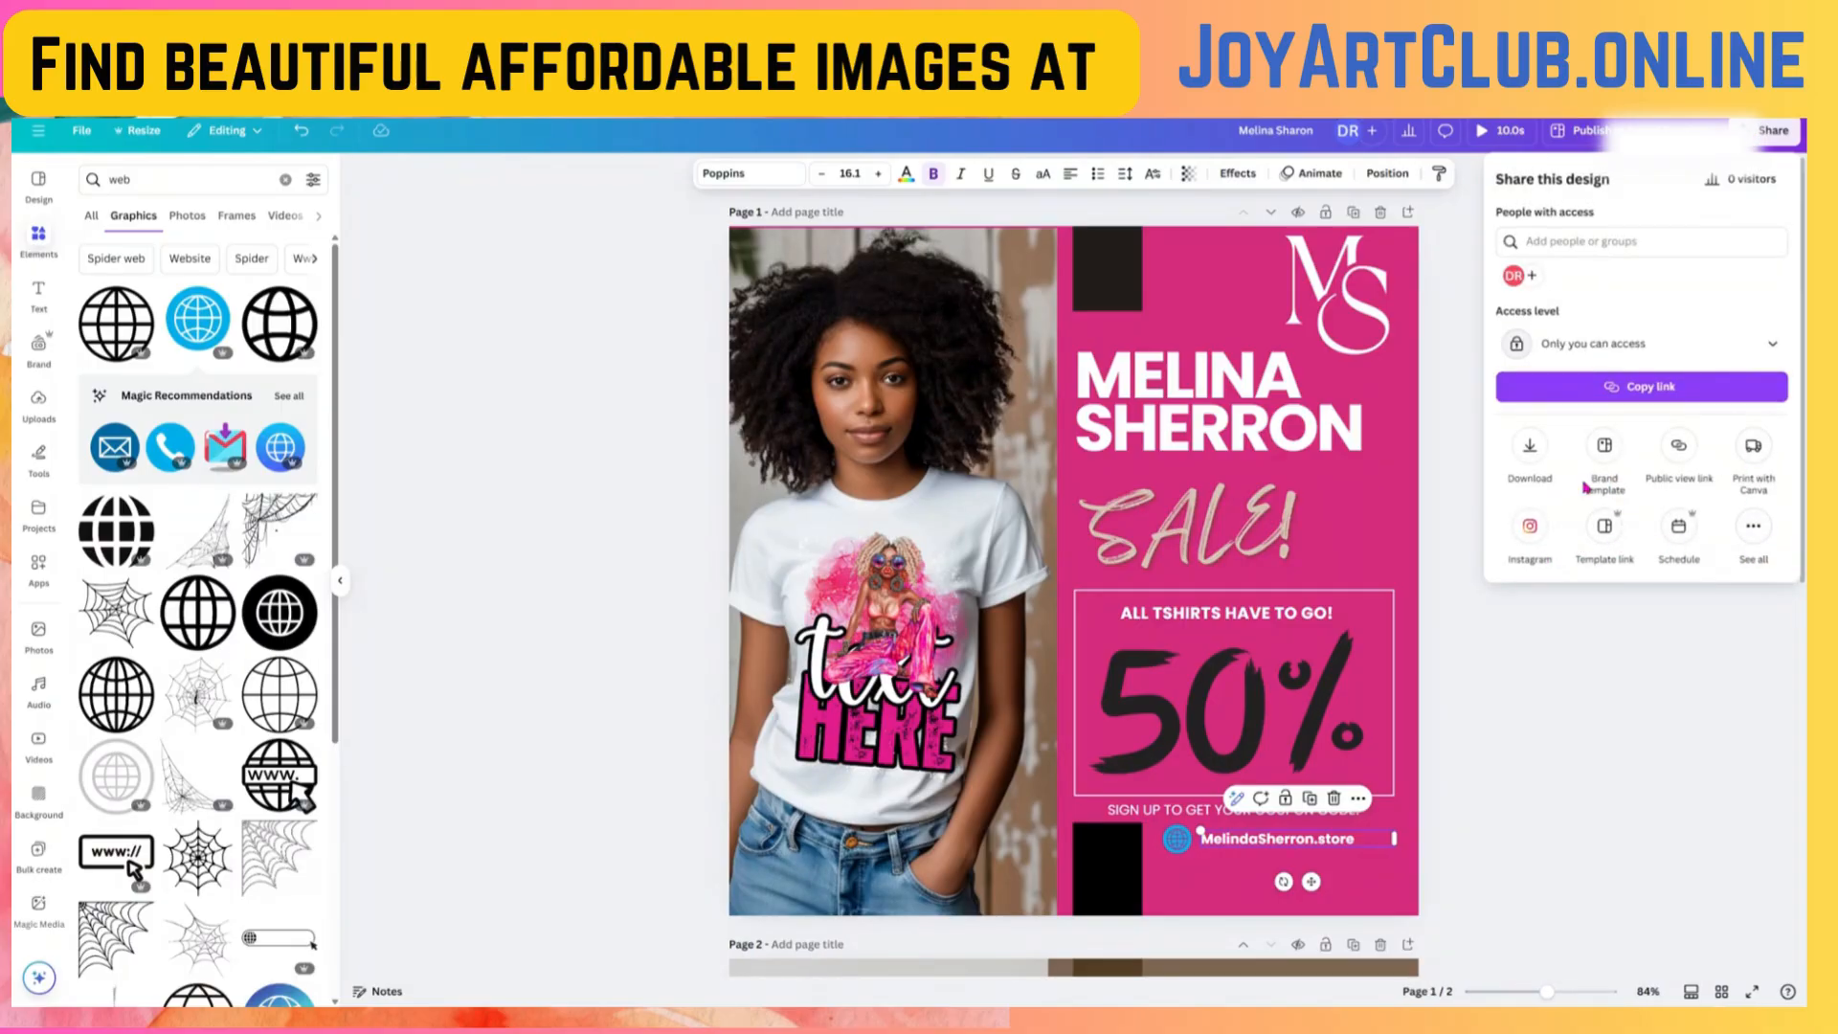
left_click(1530, 450)
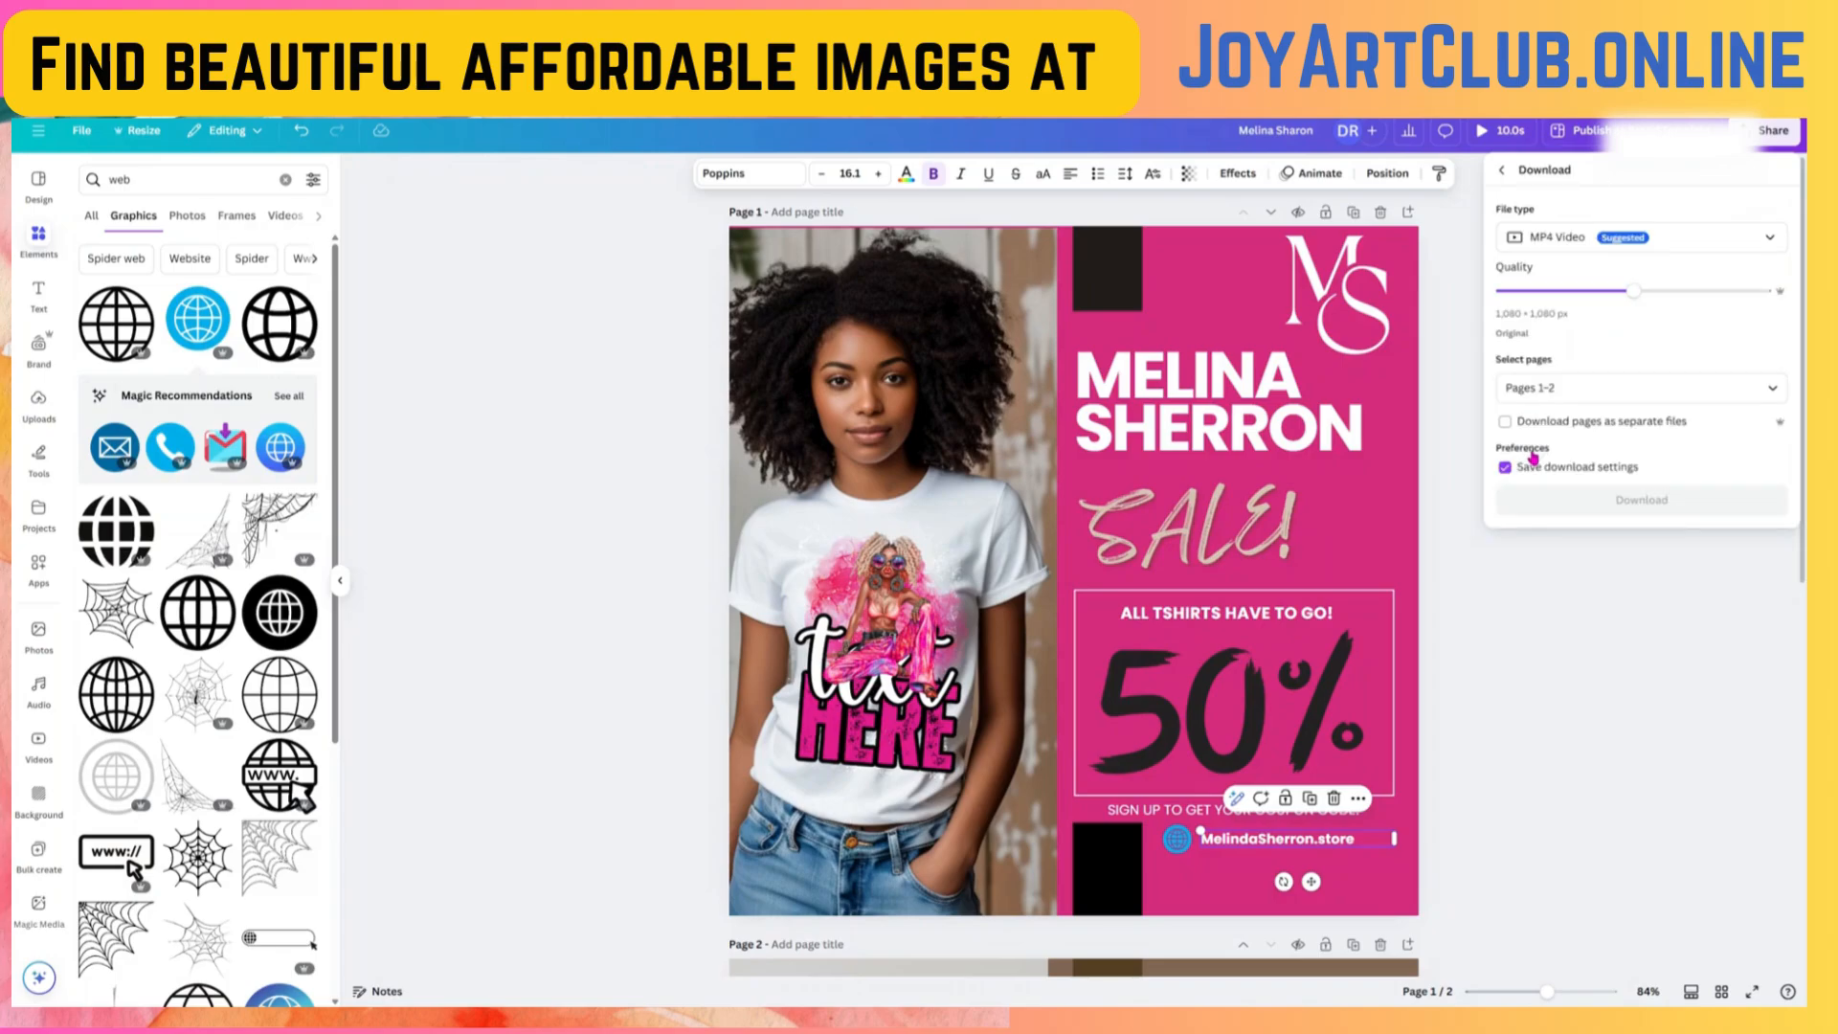
left_click(1587, 391)
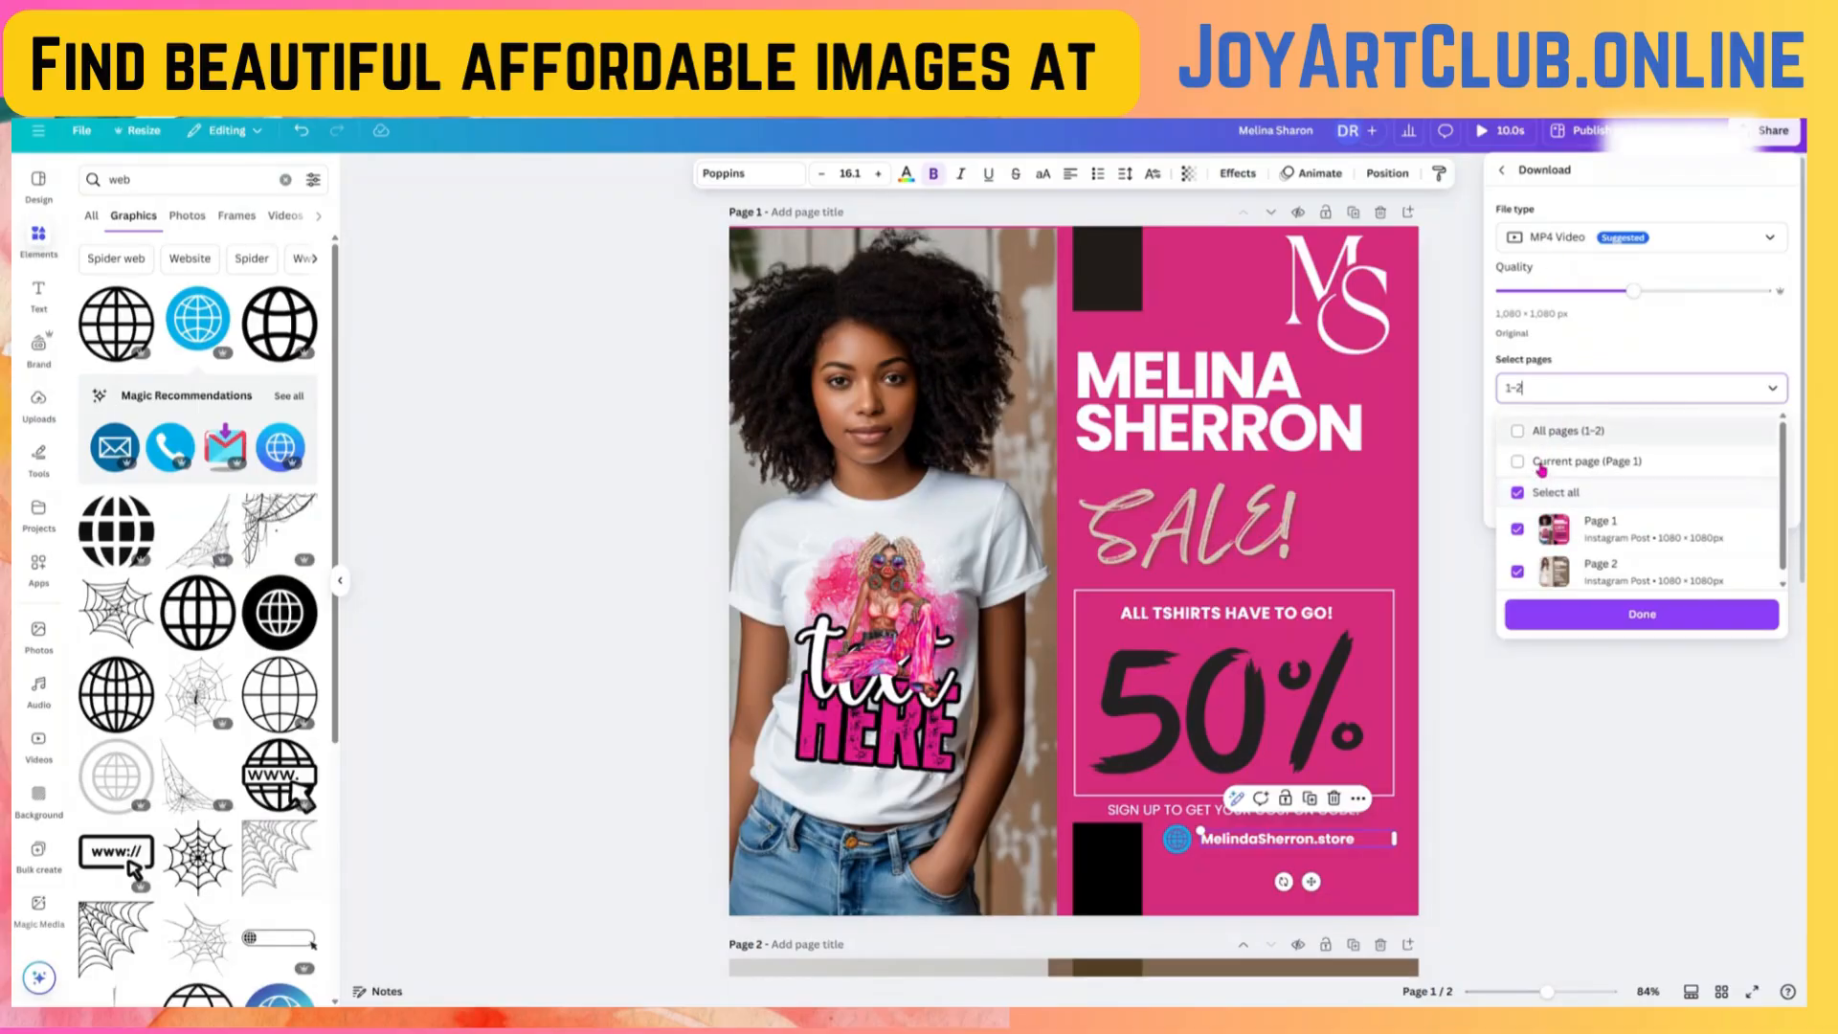
left_click(1528, 430)
left_click(1519, 529)
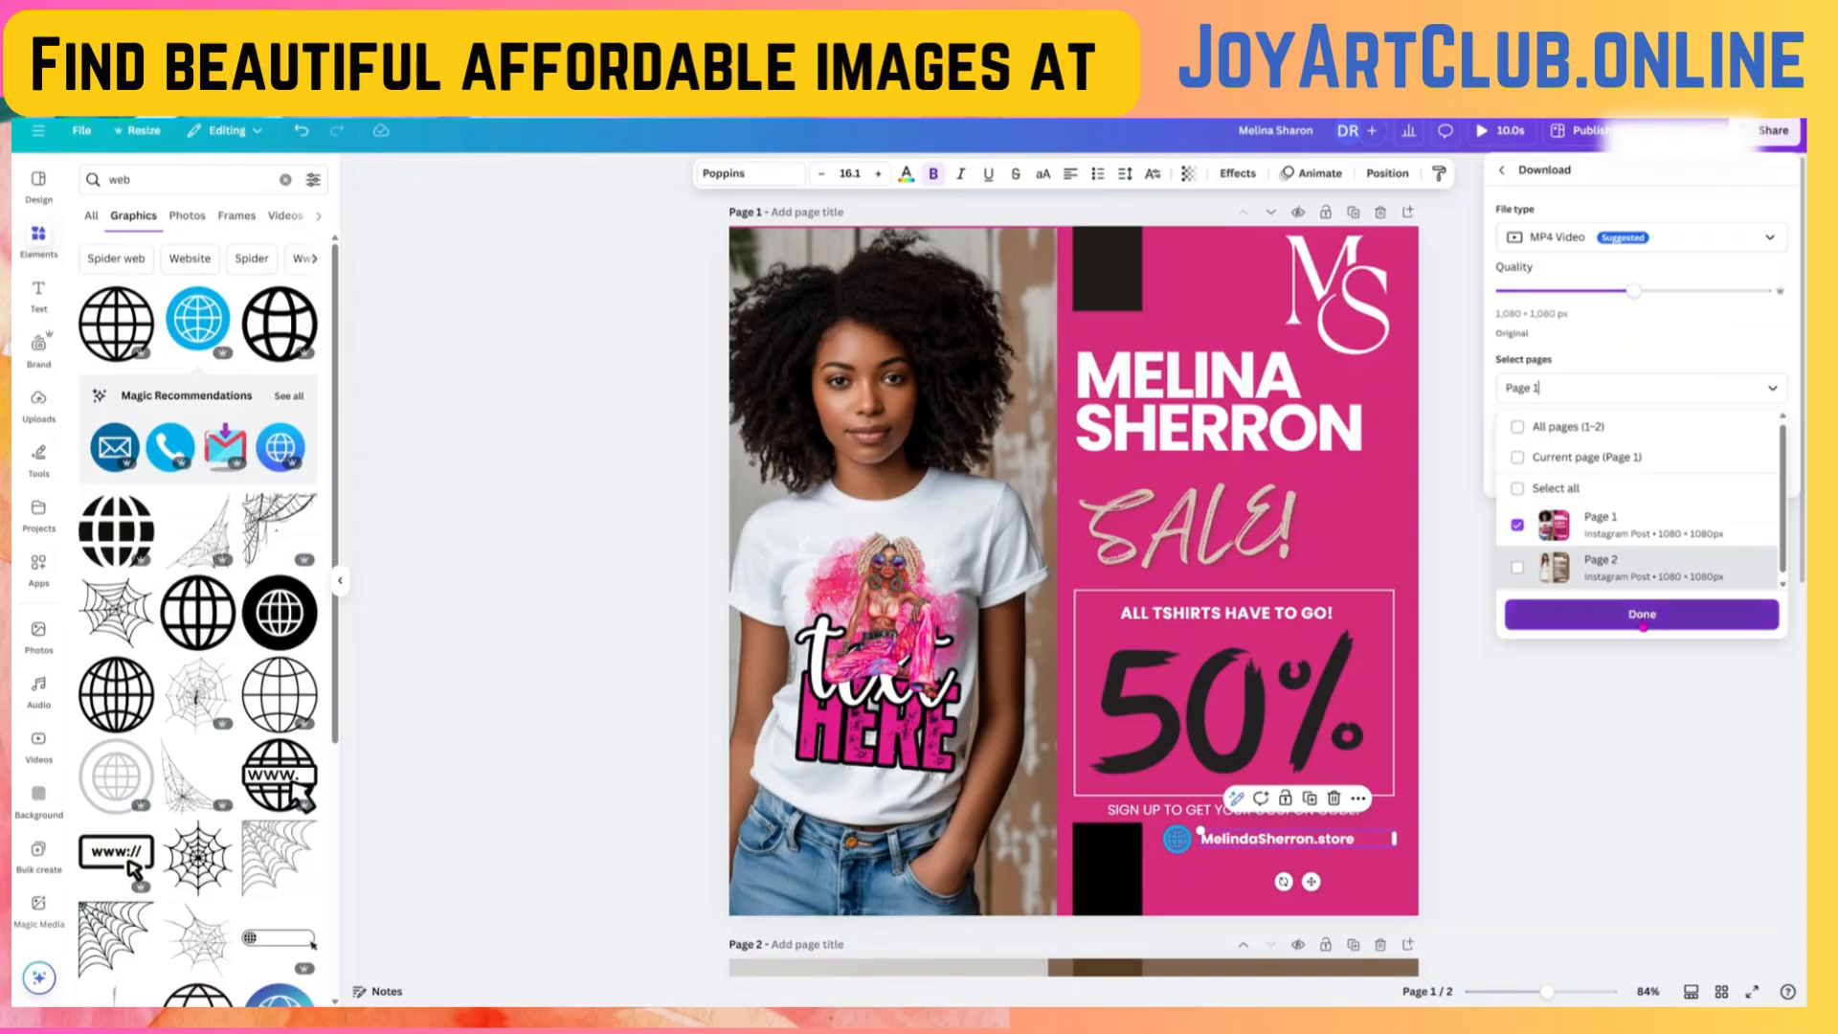
left_click(1642, 614)
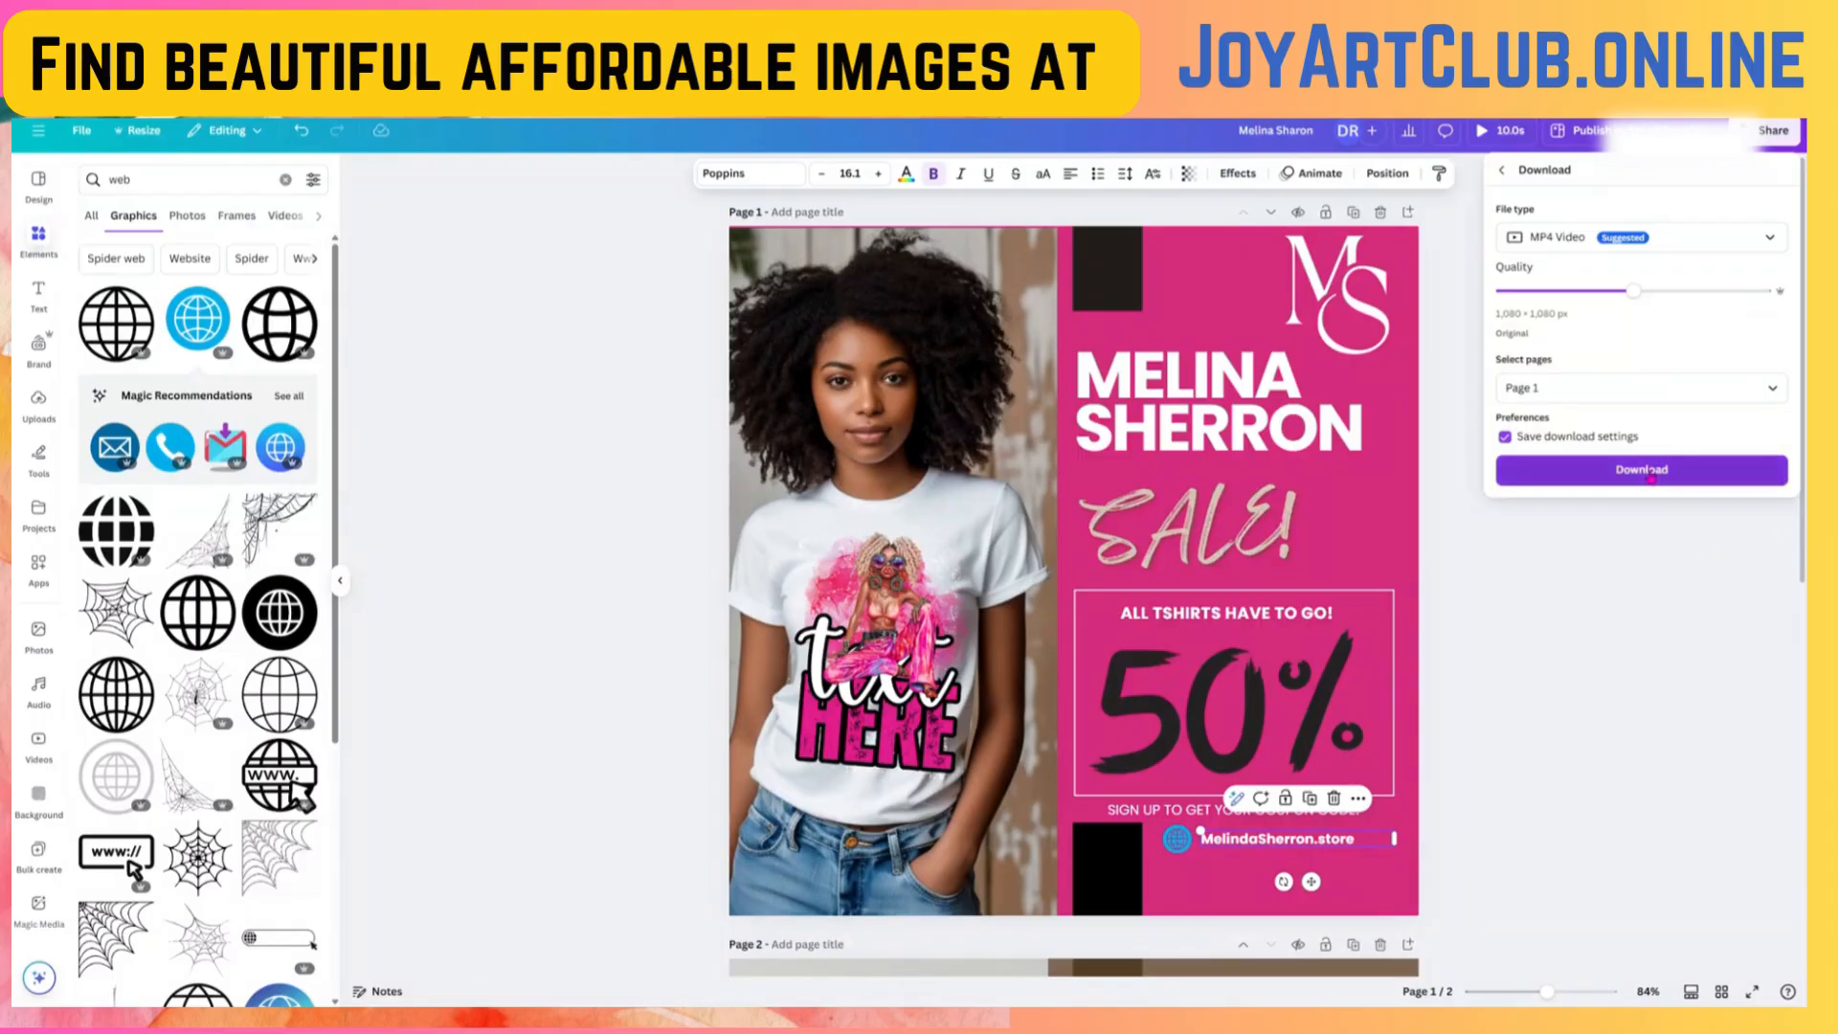
left_click(1649, 471)
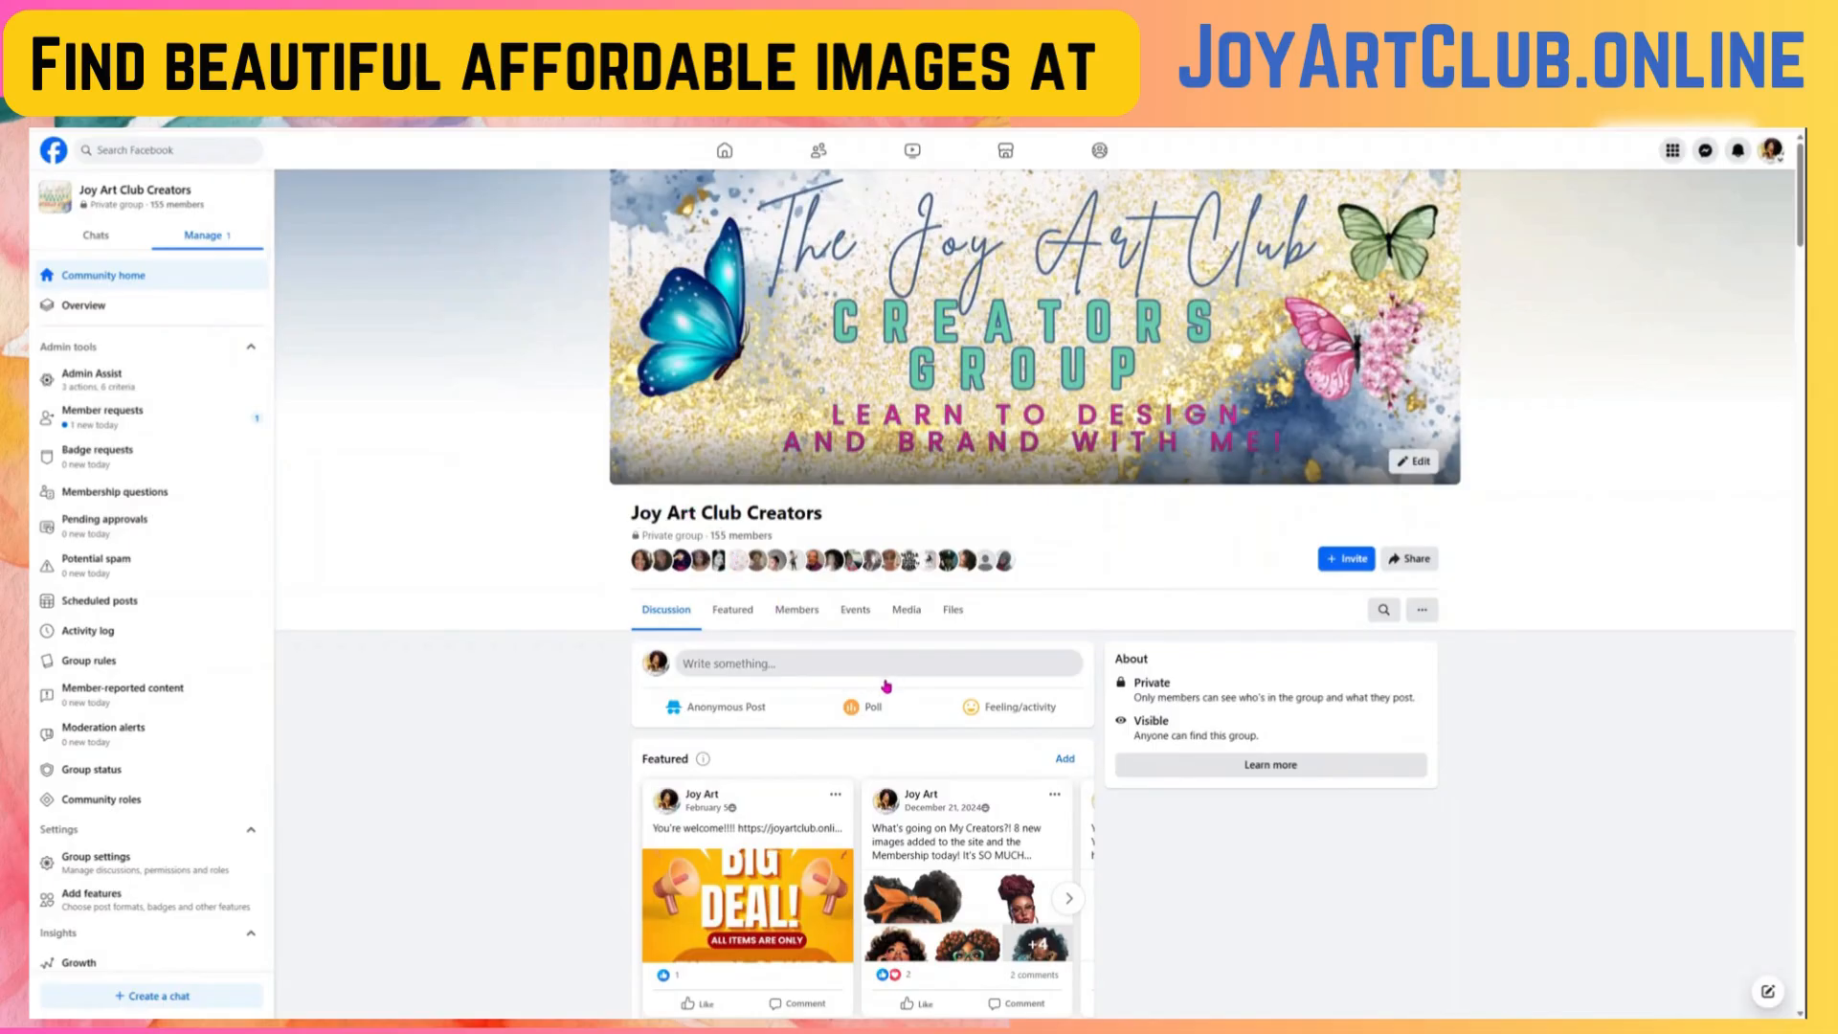
- Attach the flyer video to a group post captioned 'Creators, are you ready to create stunning...'
left_click(771, 674)
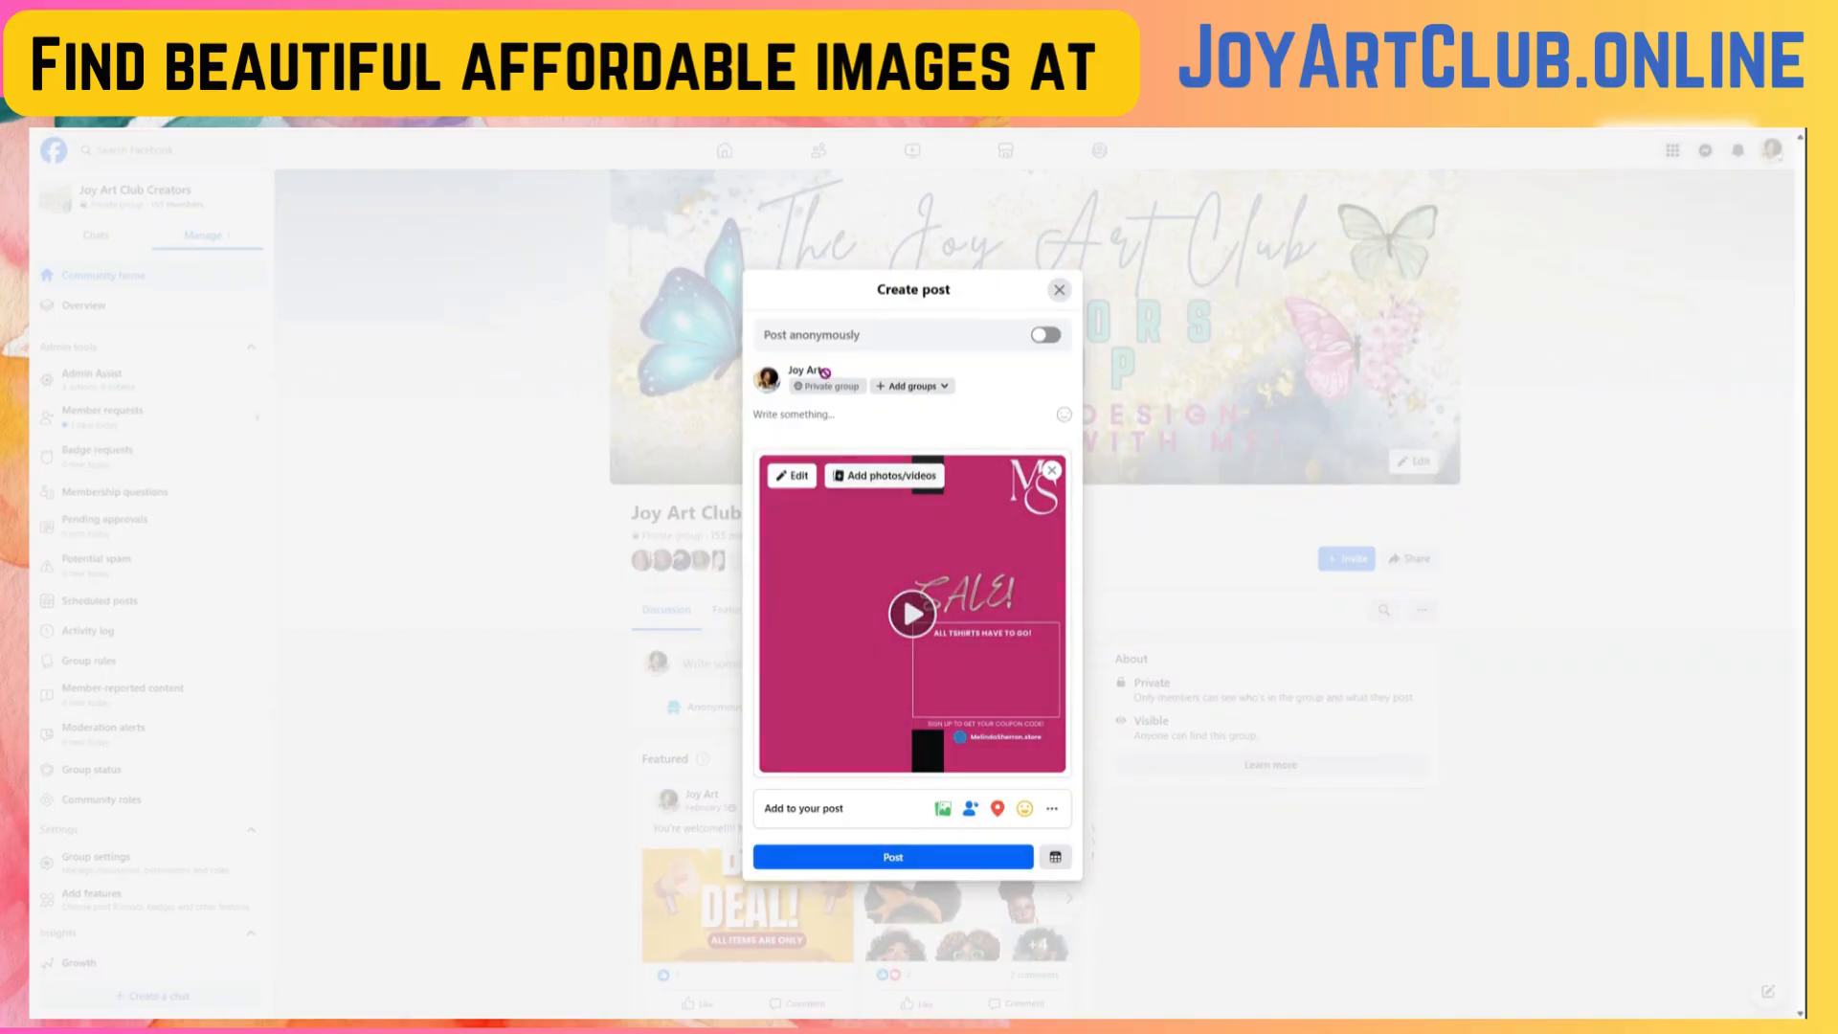
left_click(795, 415)
type("Creator")
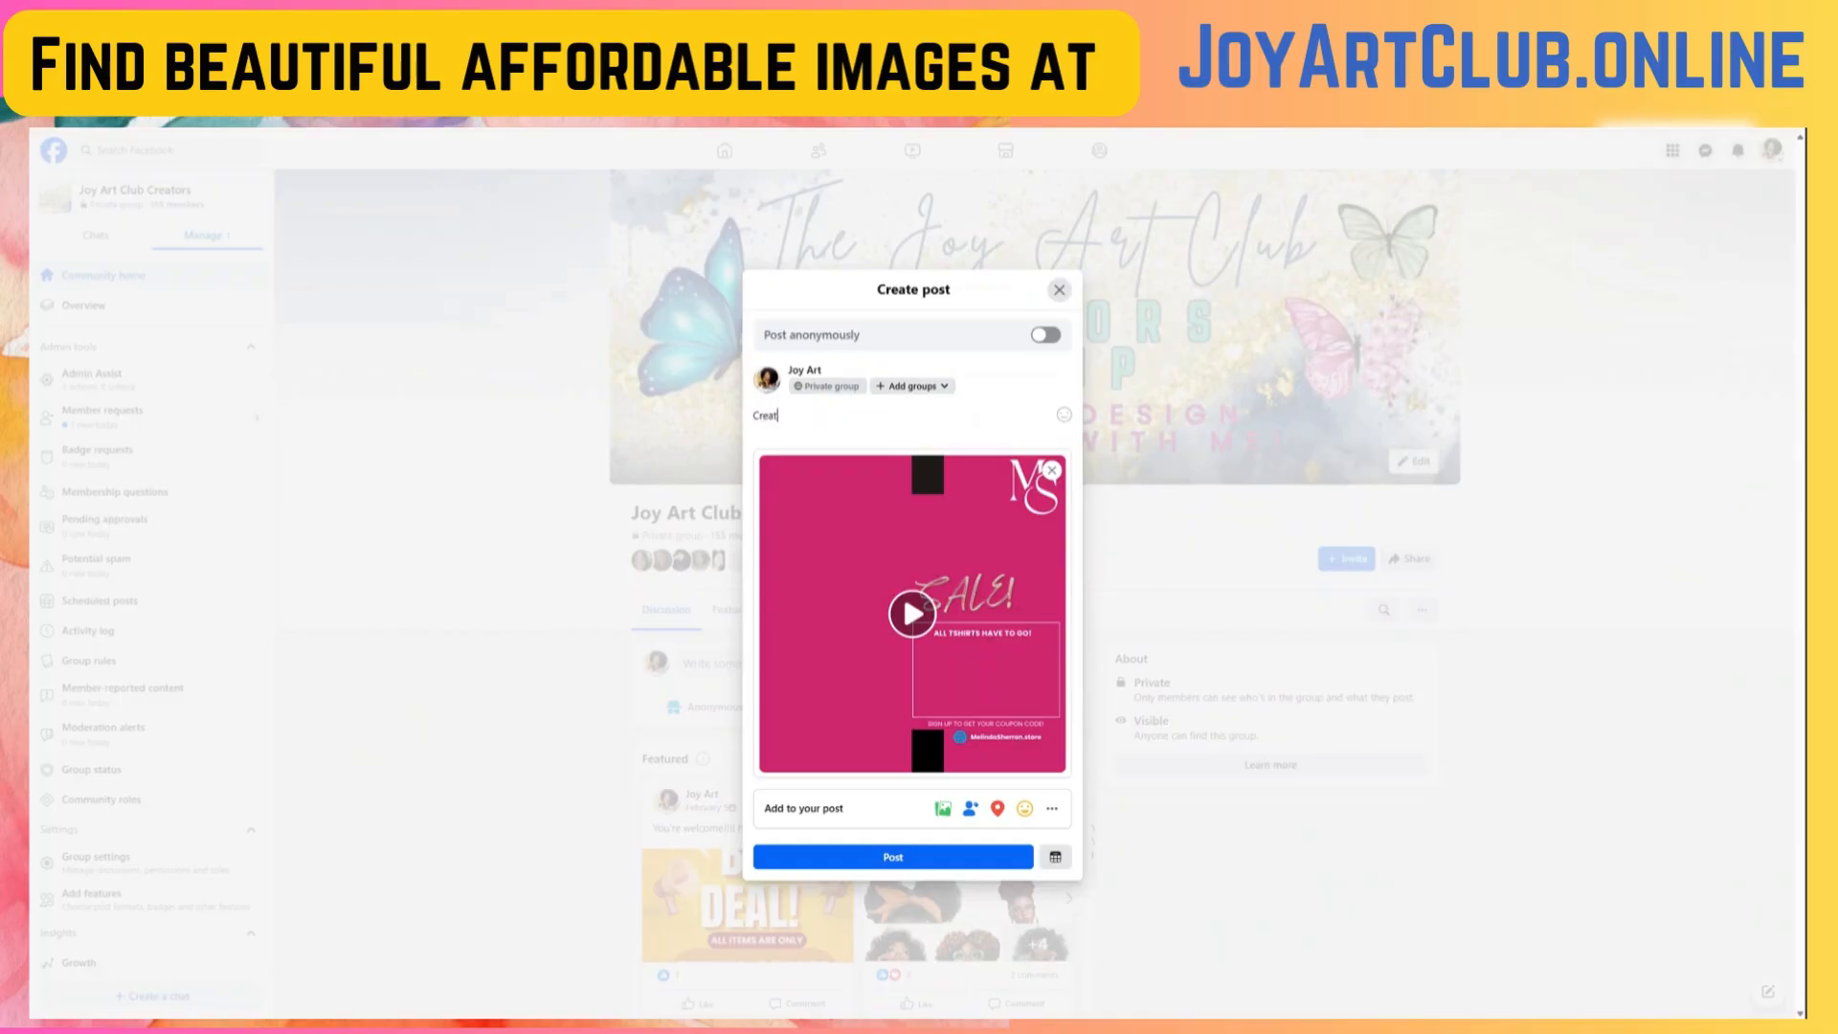
type("s, this")
key("BackSpace")
key("BackSpace")
type("learn how to ma")
key("BackSpace")
key("BackSpace")
key("BackSpace")
key("BackSpace")
key("BackSpace")
key("BackSpace")
key("BackSpace")
key("BackSpace")
key("BackSpace")
key("BackSpace")
key("BackSpace")
key("BackSpace")
key("BackSpace")
key("BackSpace")
key("BackSpace")
key("BackSpace")
type("are you ready to")
type("create stunning ")
type("facebook")
type(" a")
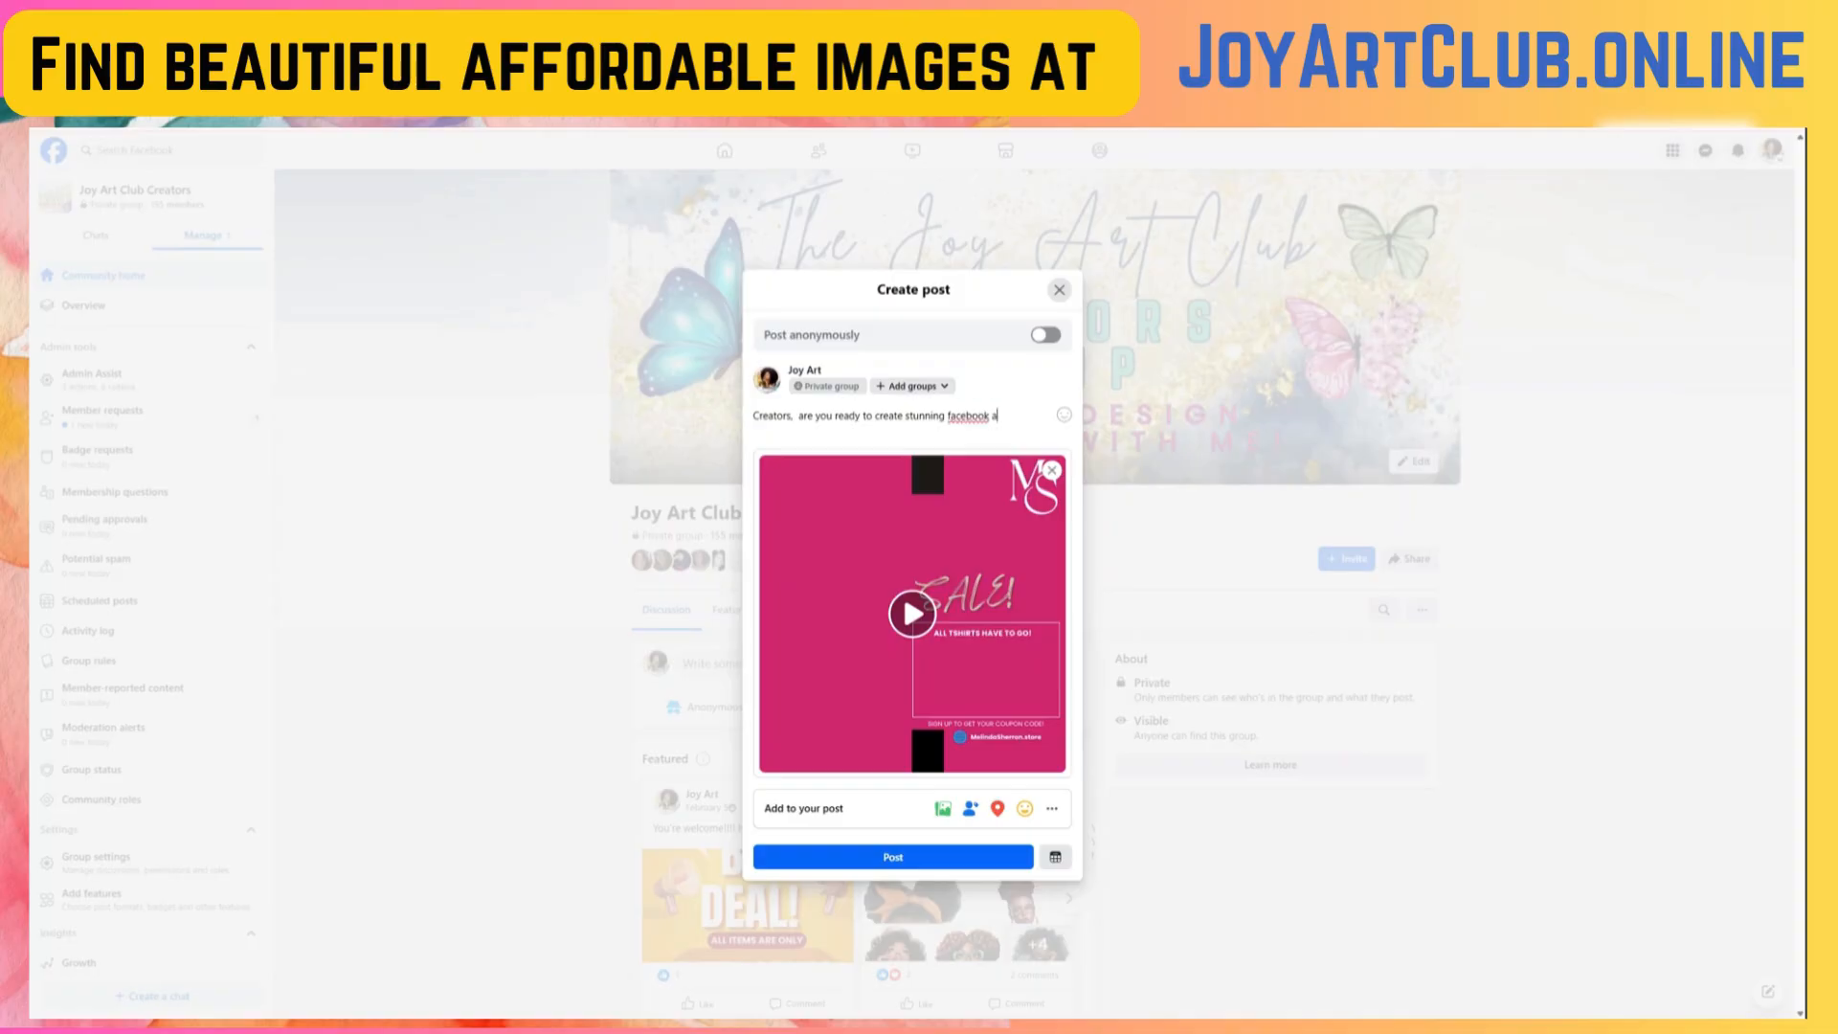
type("nime")
type("ted posts ")
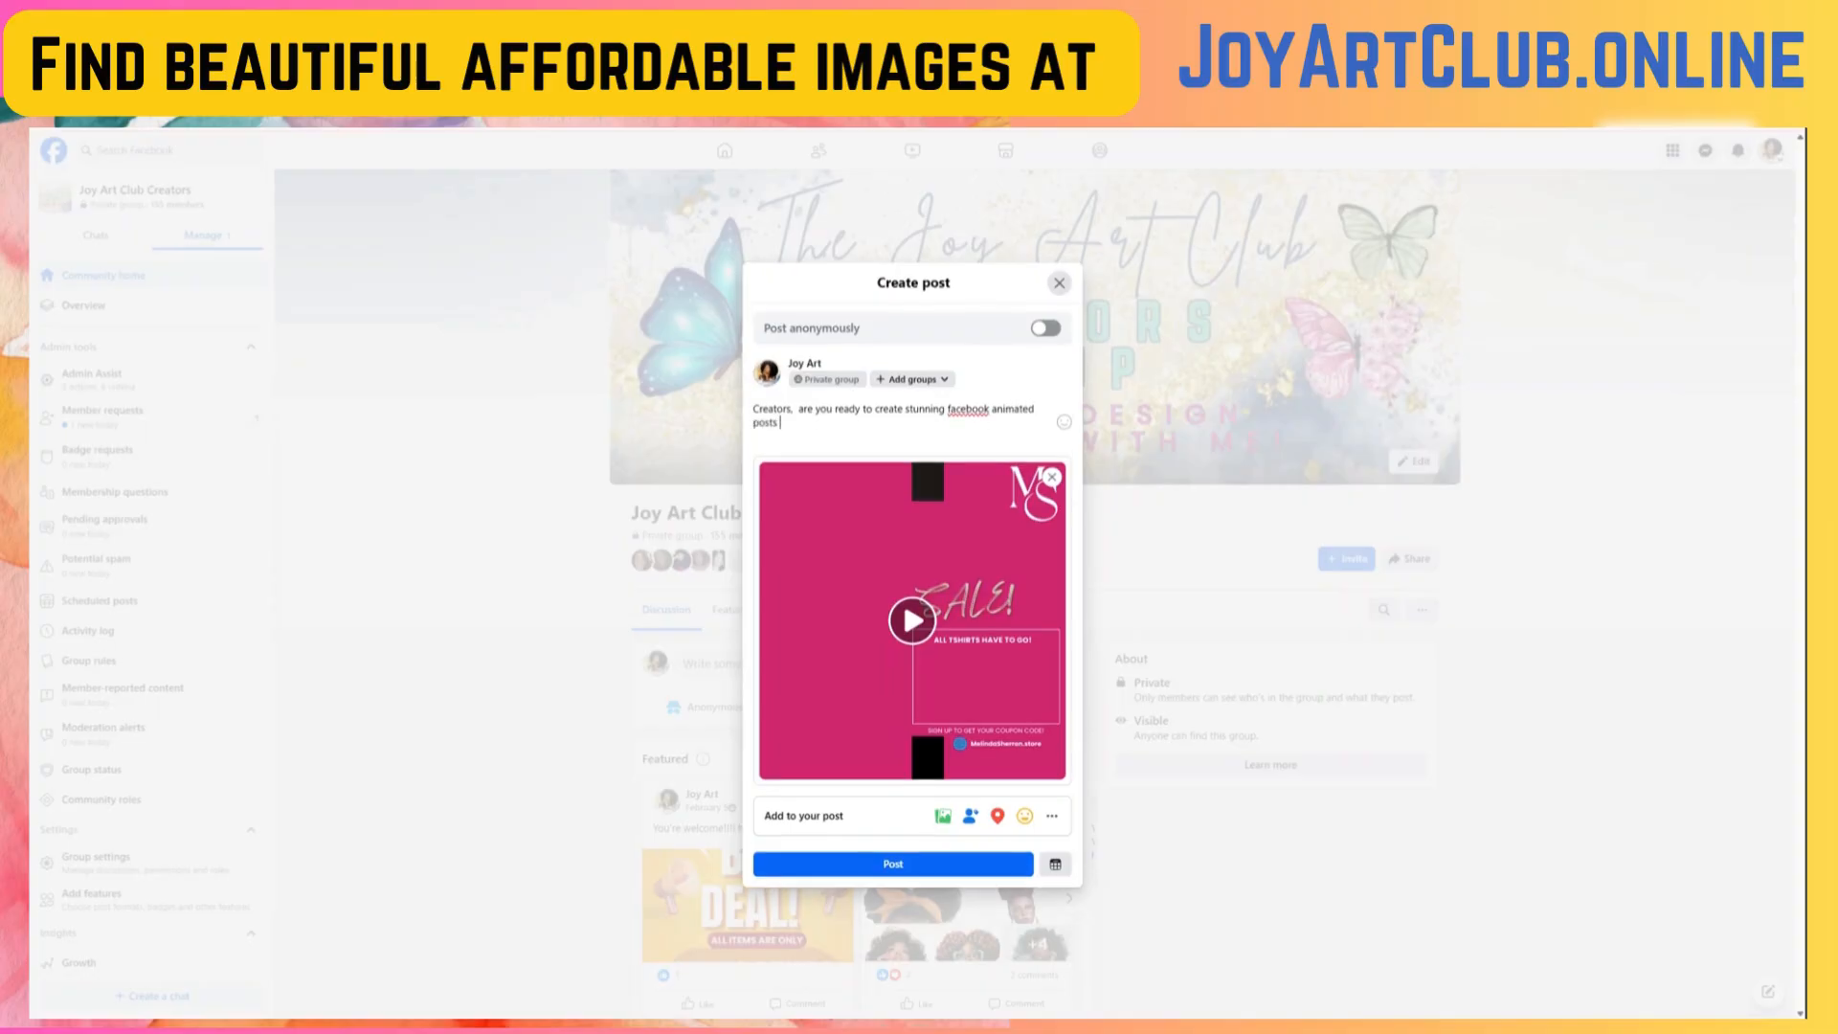
type("for your Print on Demand business?  Stay tuned for the ")
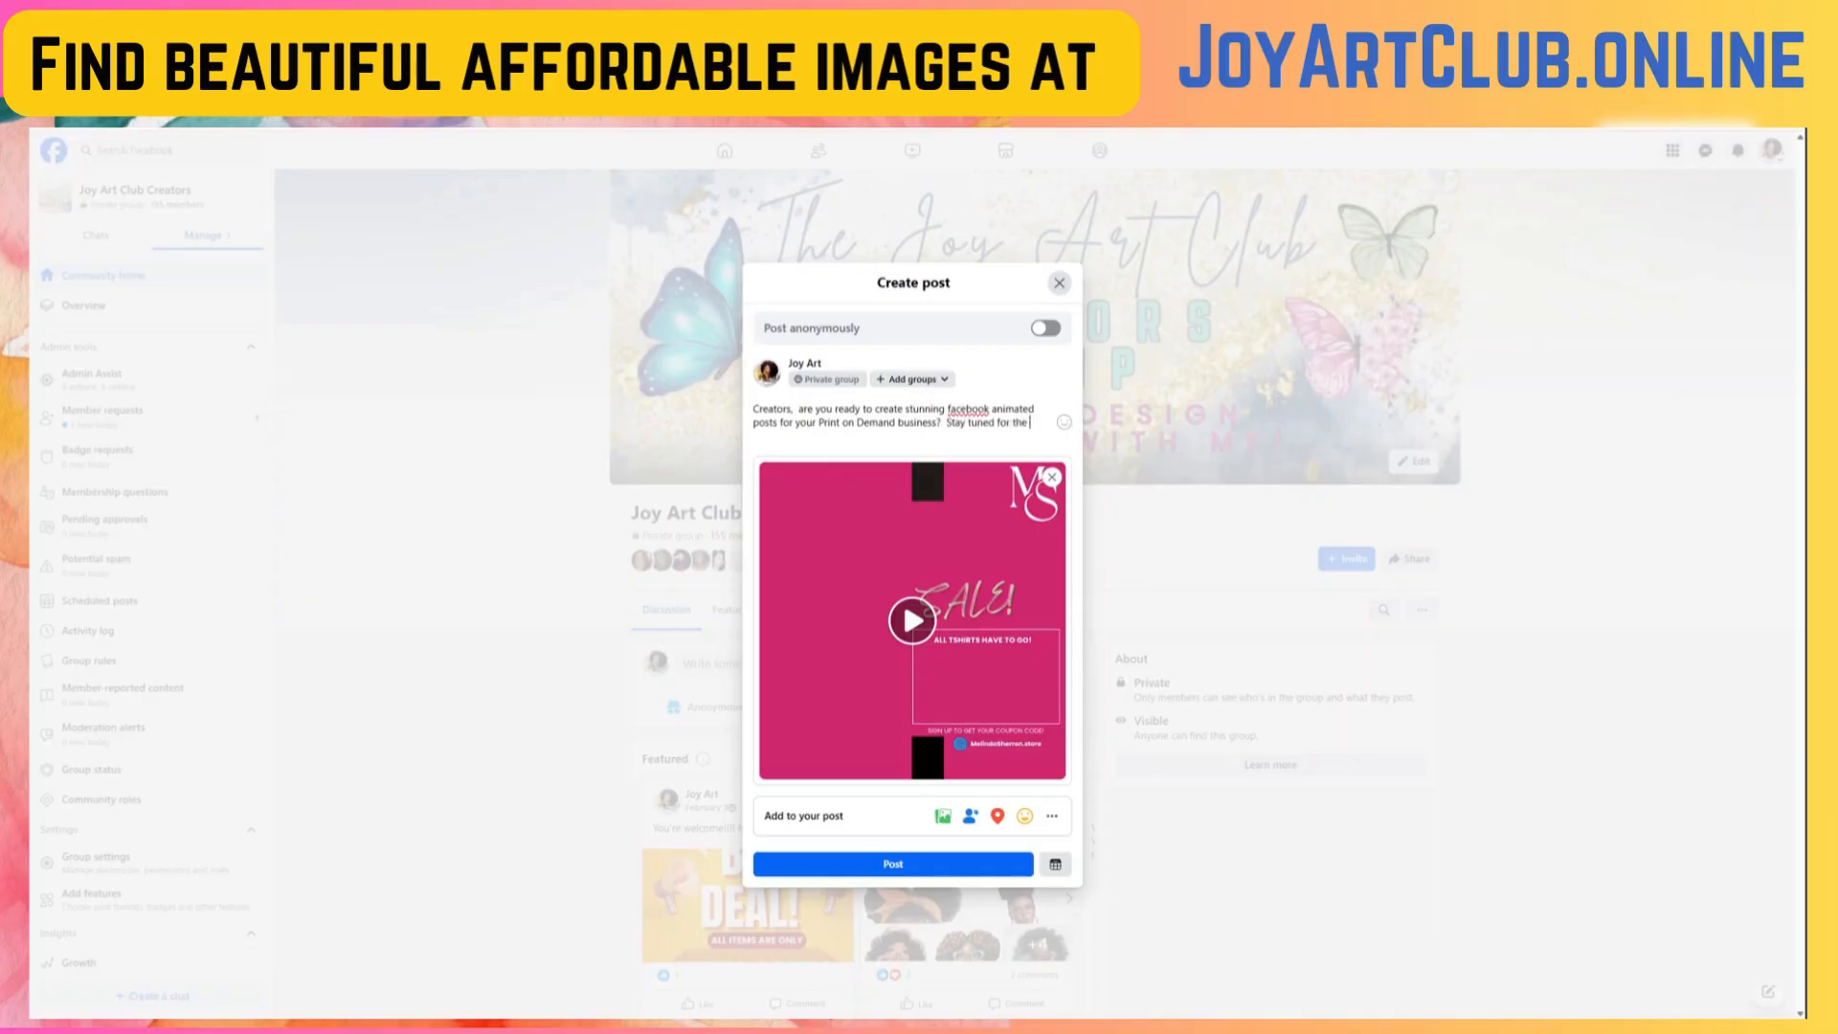
type("next video")
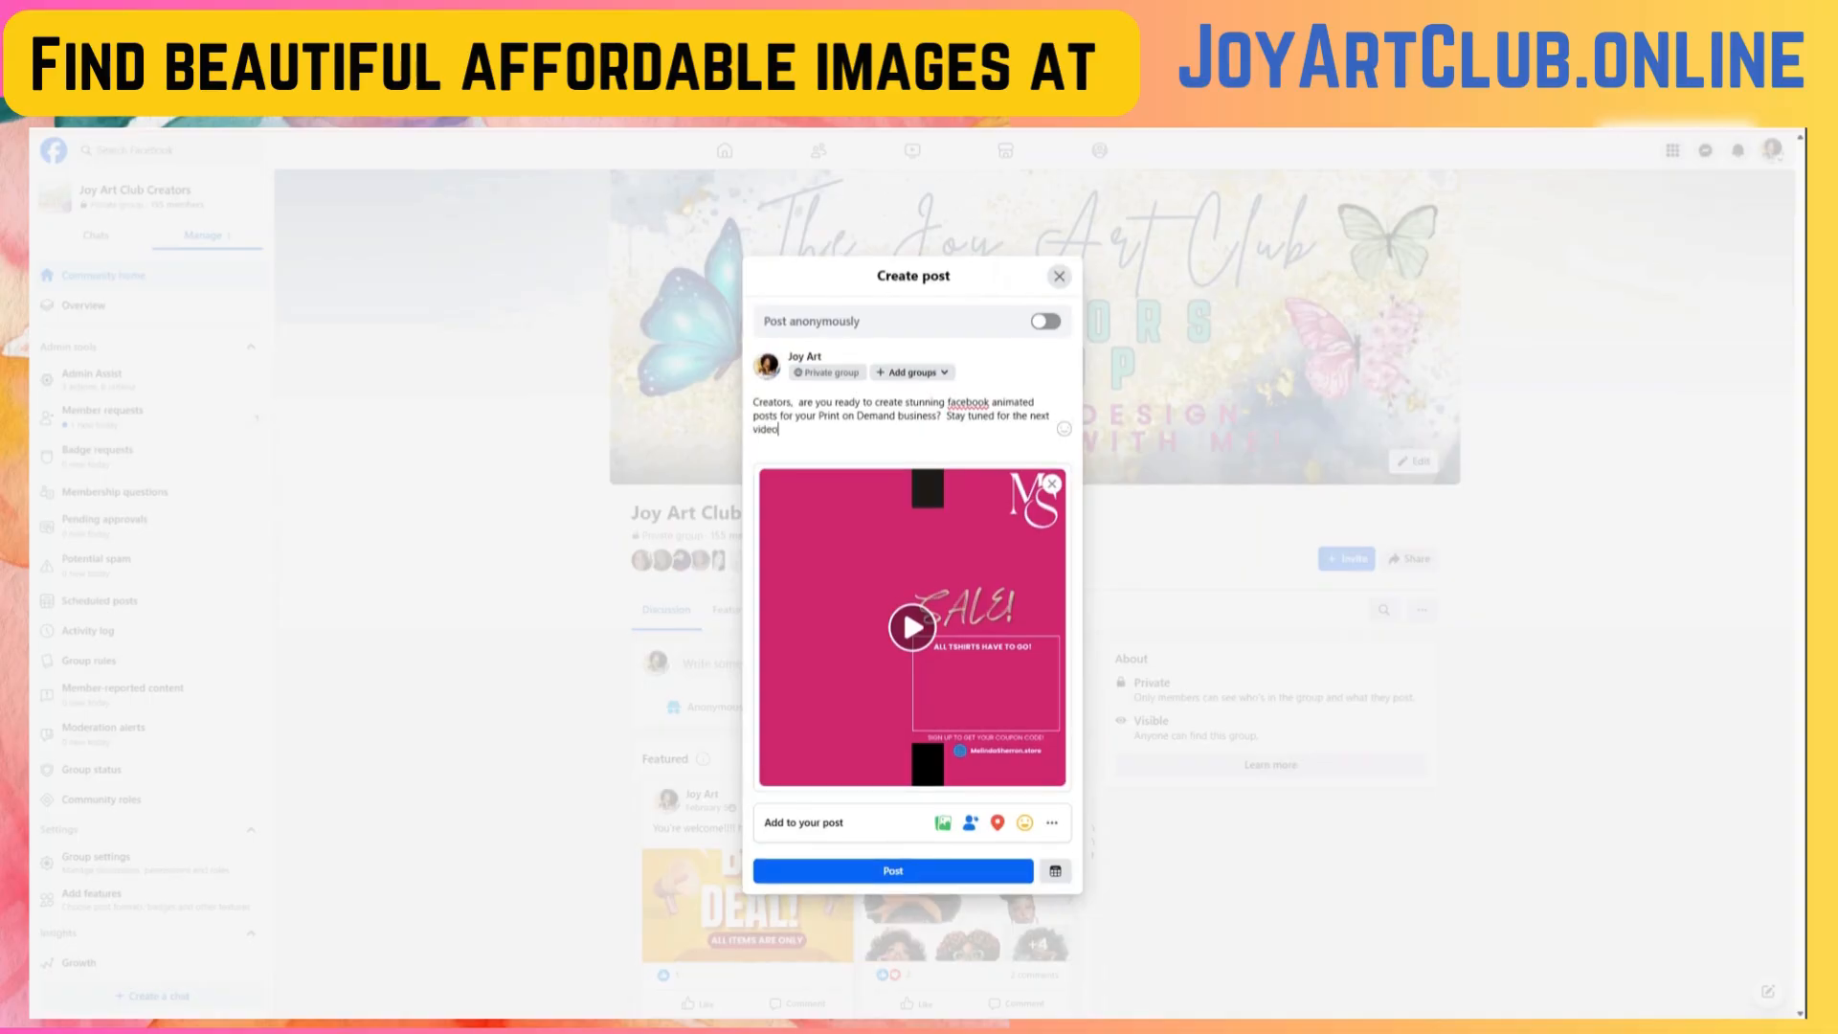
type("!")
- Drop the trial #afrocentric hashtag from the caption and publish the post to the group
type("#afrocentrctsh")
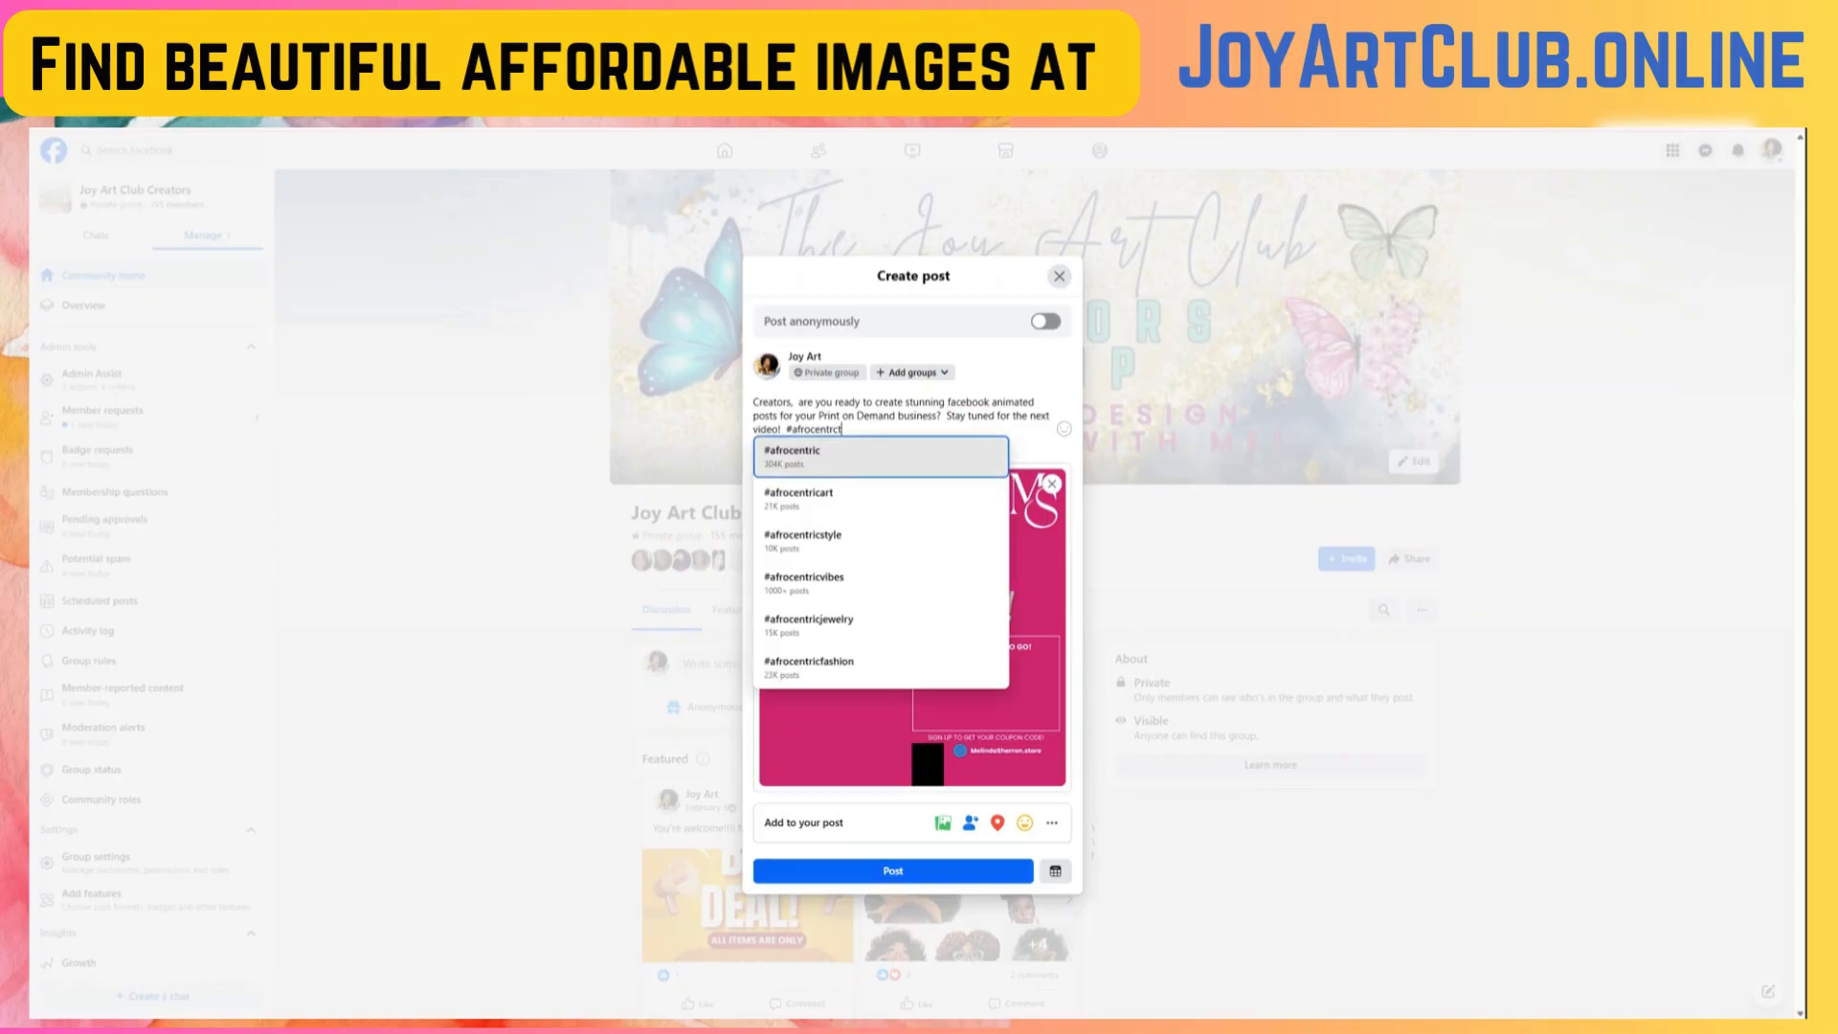
key("BackSpace")
key("BackSpace")
key("BackSpace")
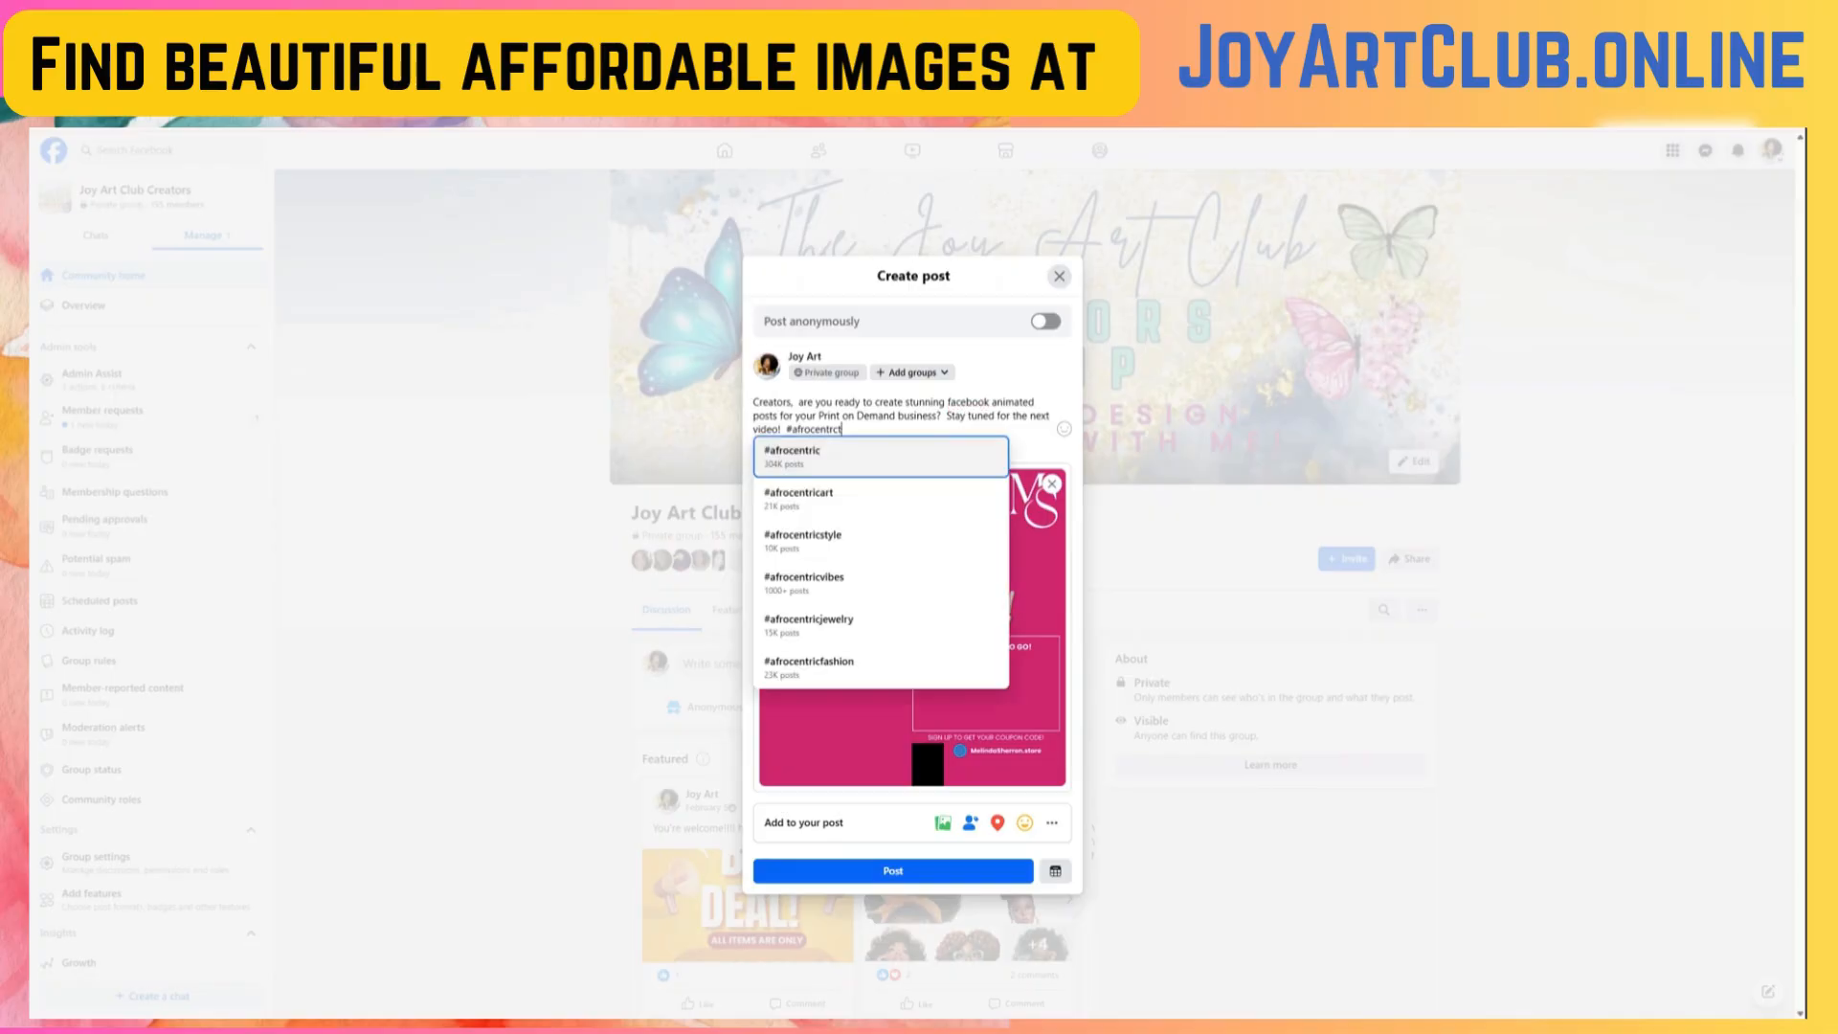
key("BackSpace")
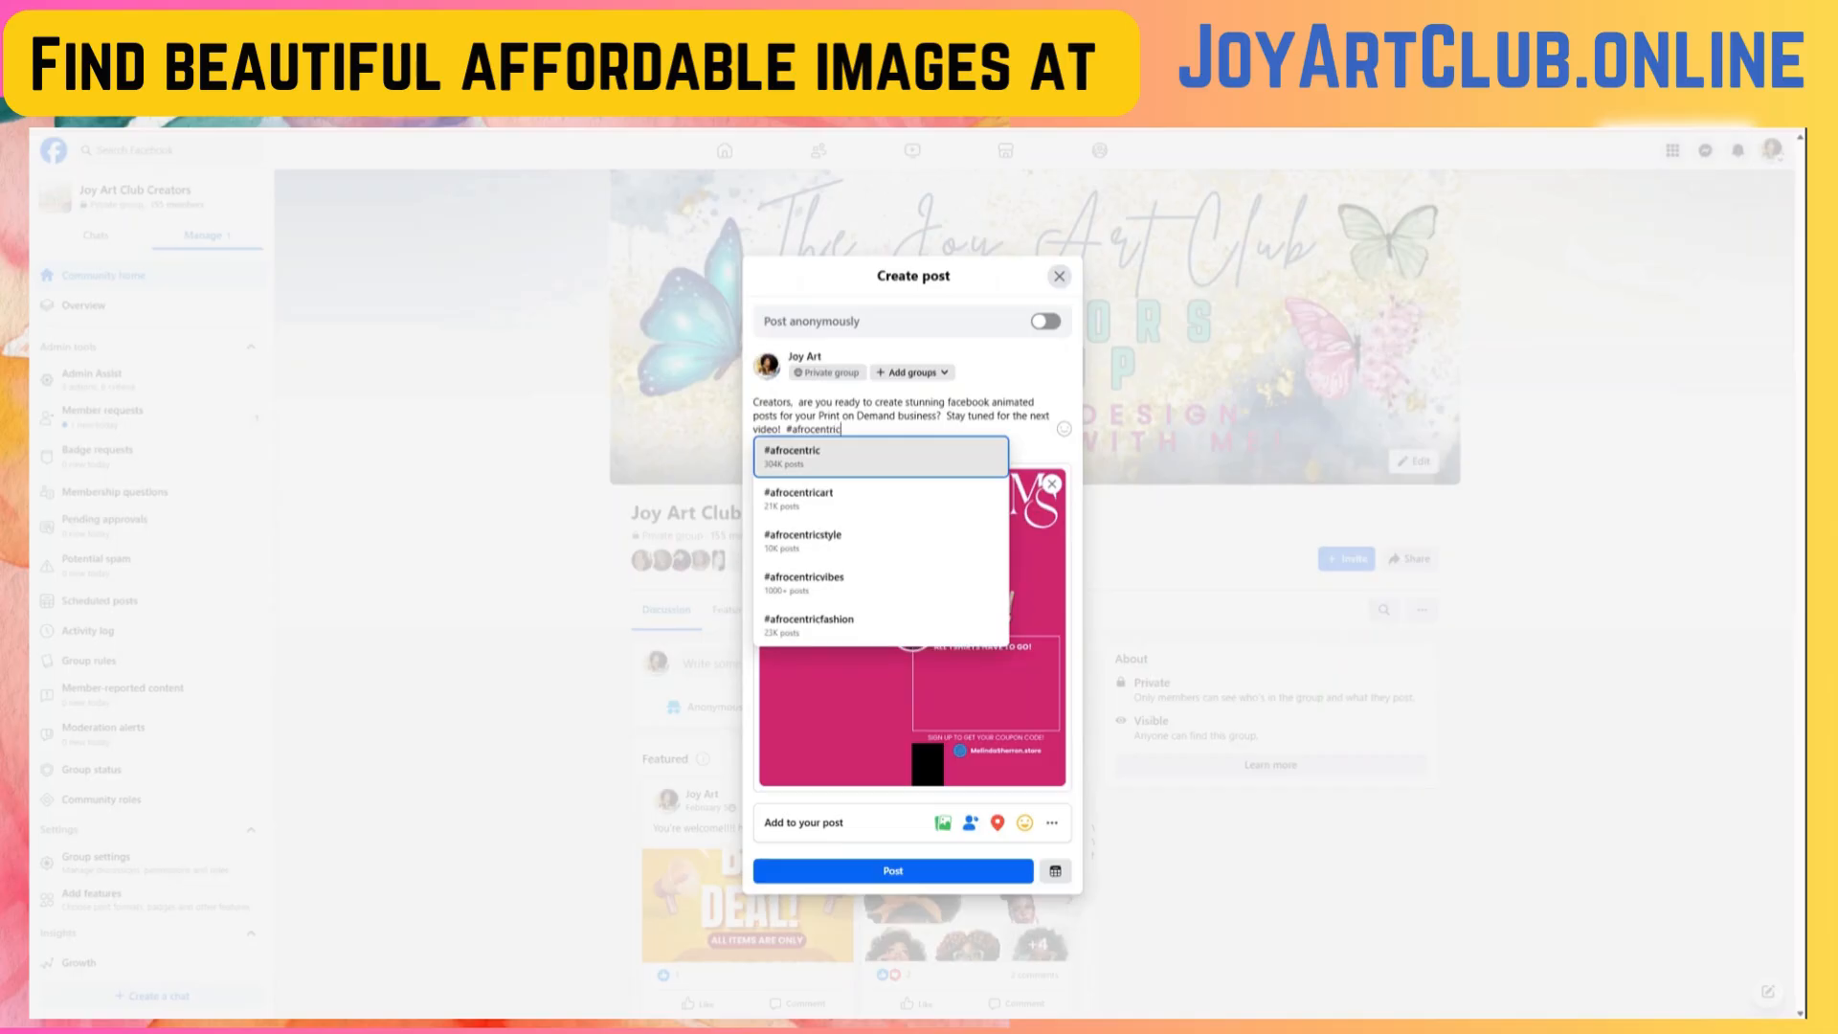
type("ic")
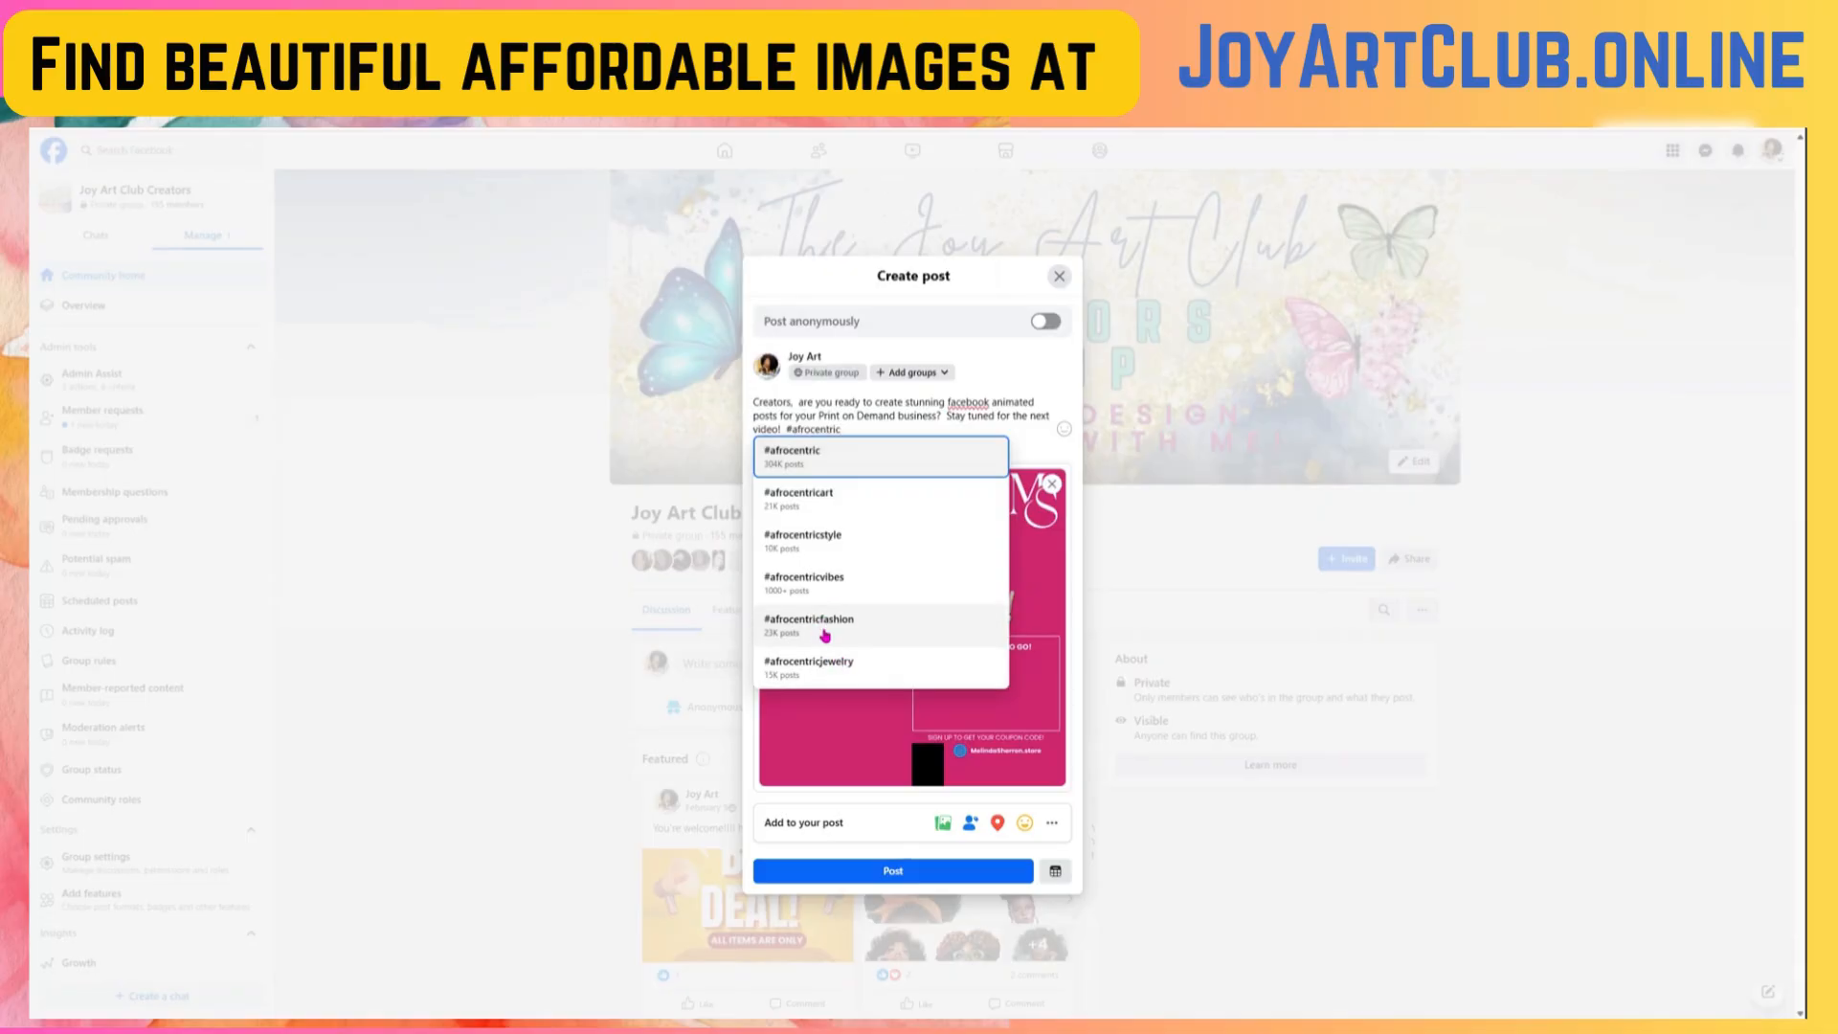
left_click_drag(840, 430, 785, 432)
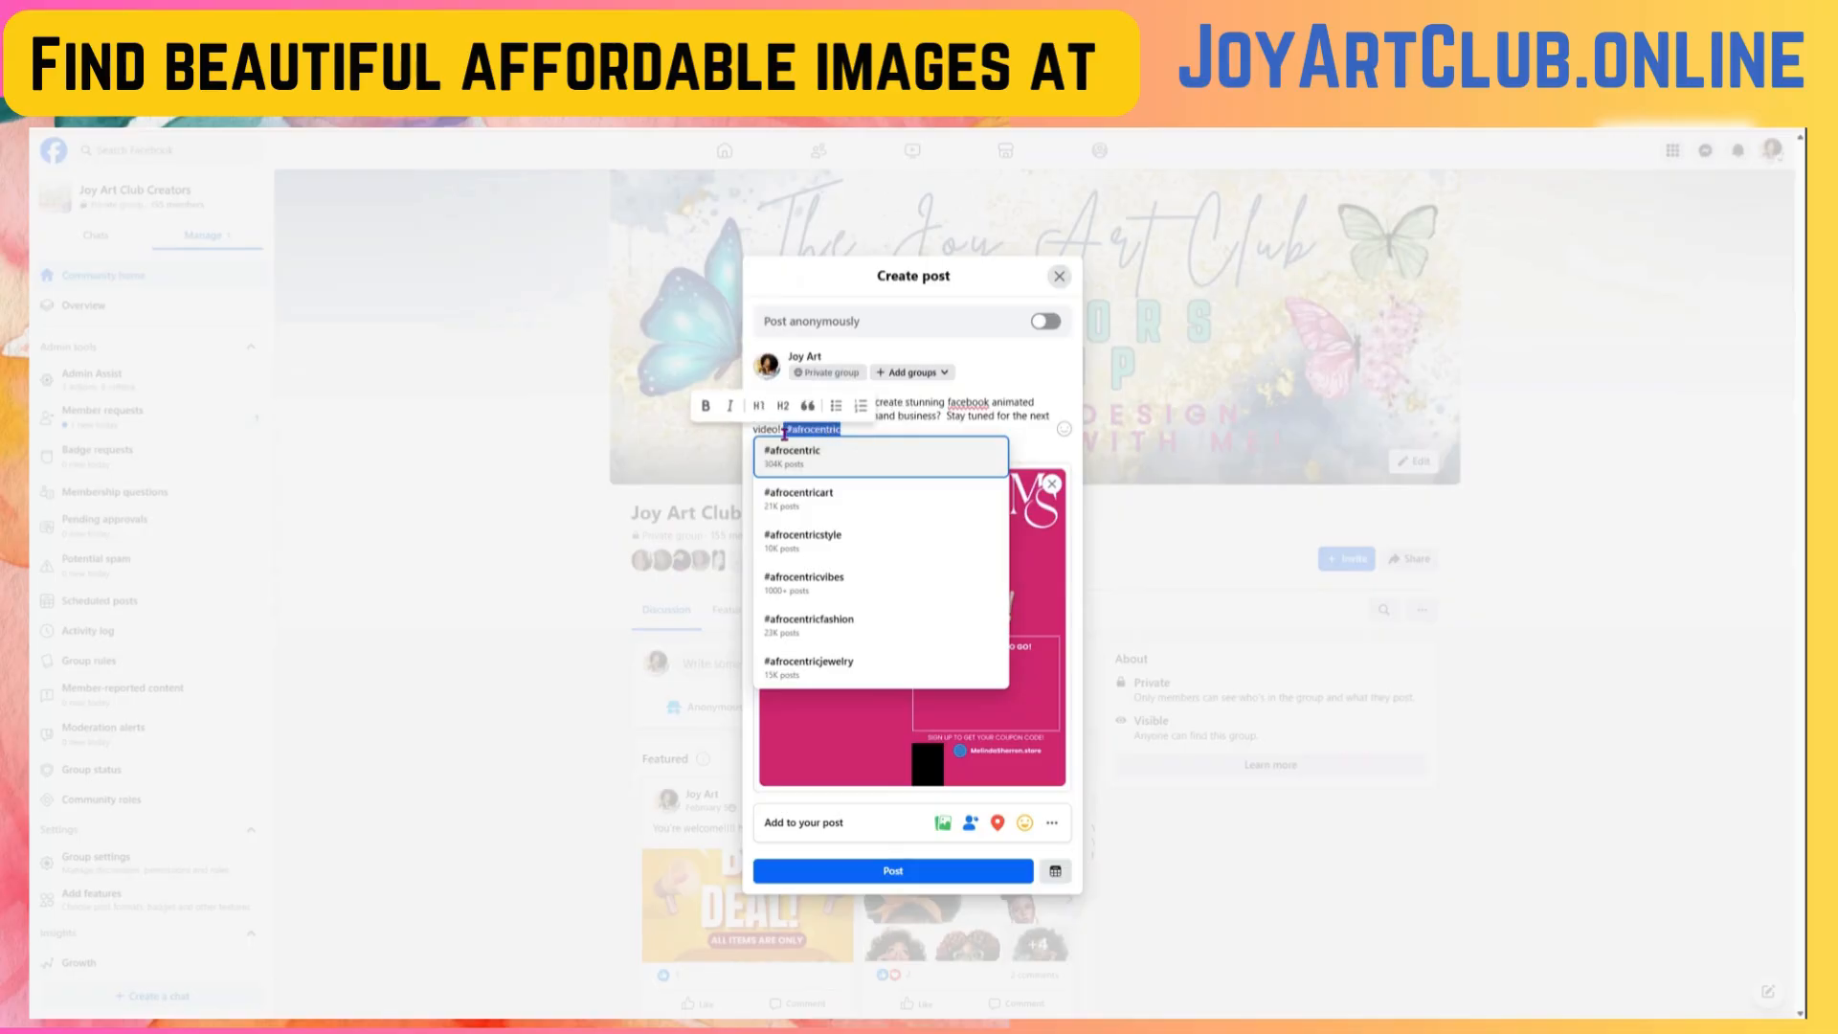
key("BackSpace")
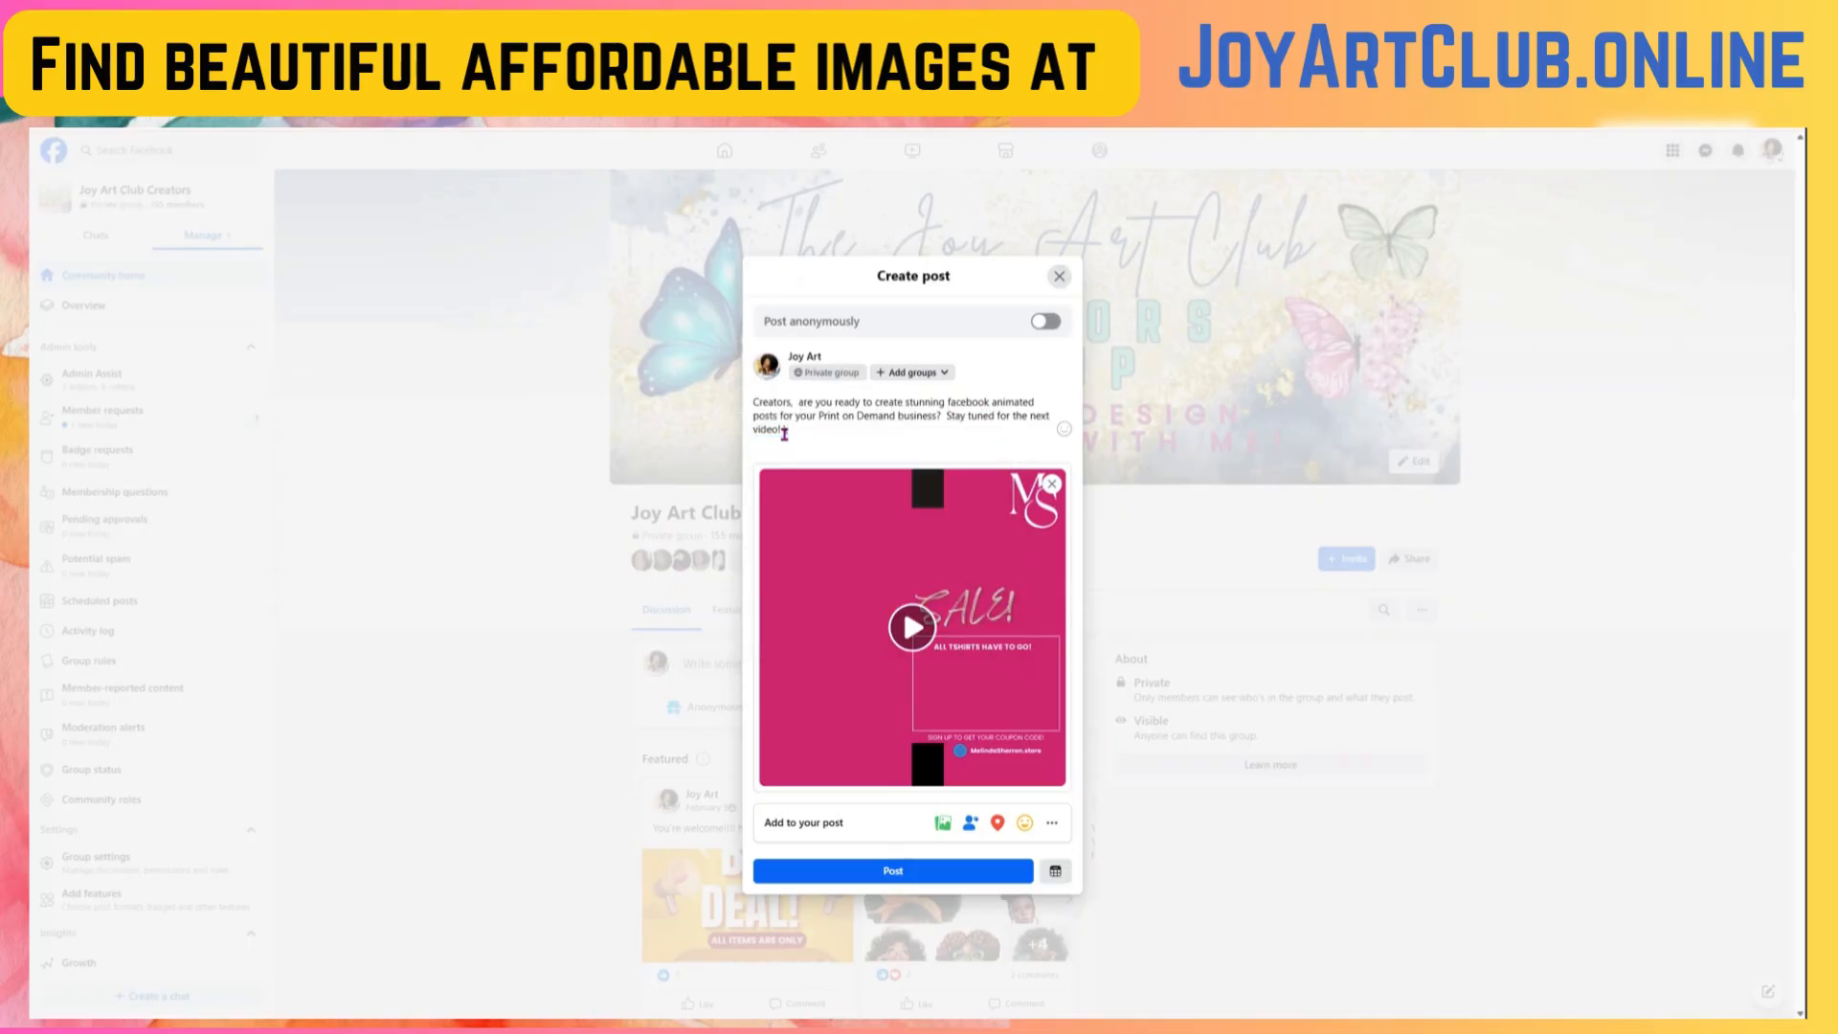
type("\\")
key("BackSpace")
key("BackSpace")
left_click(919, 879)
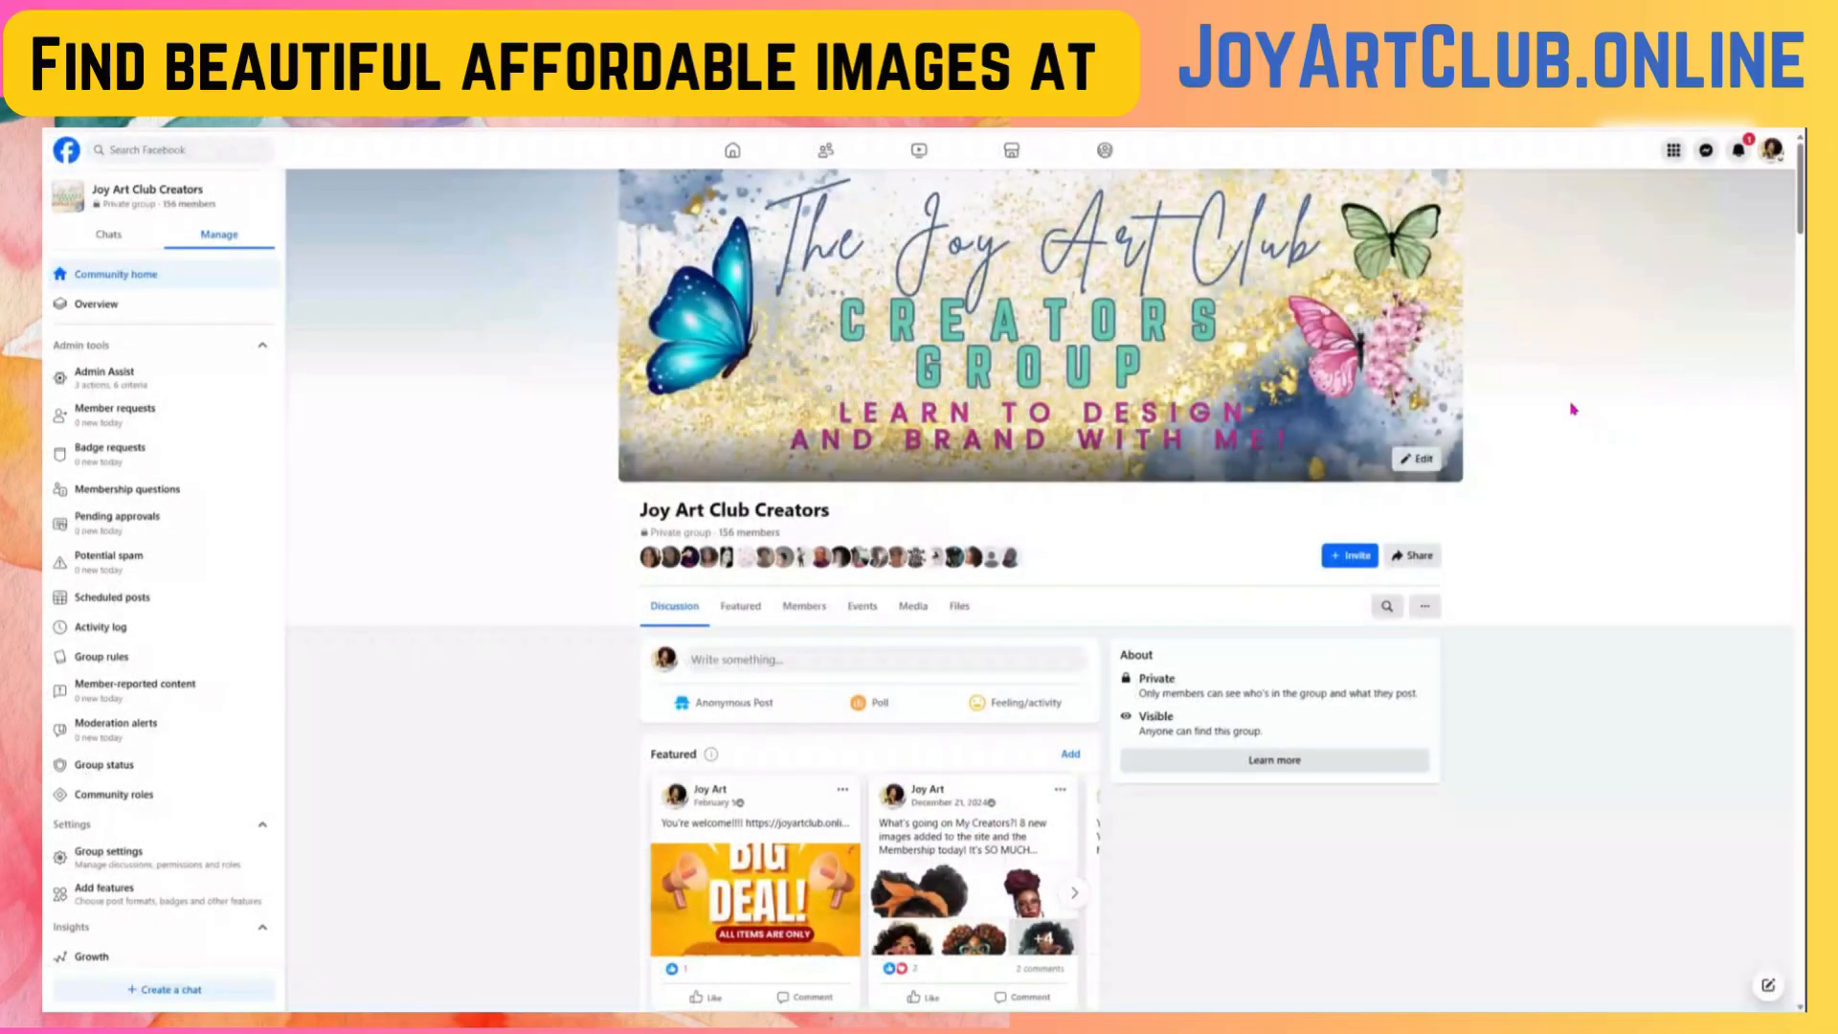
scroll(1520, 380, "down", 8)
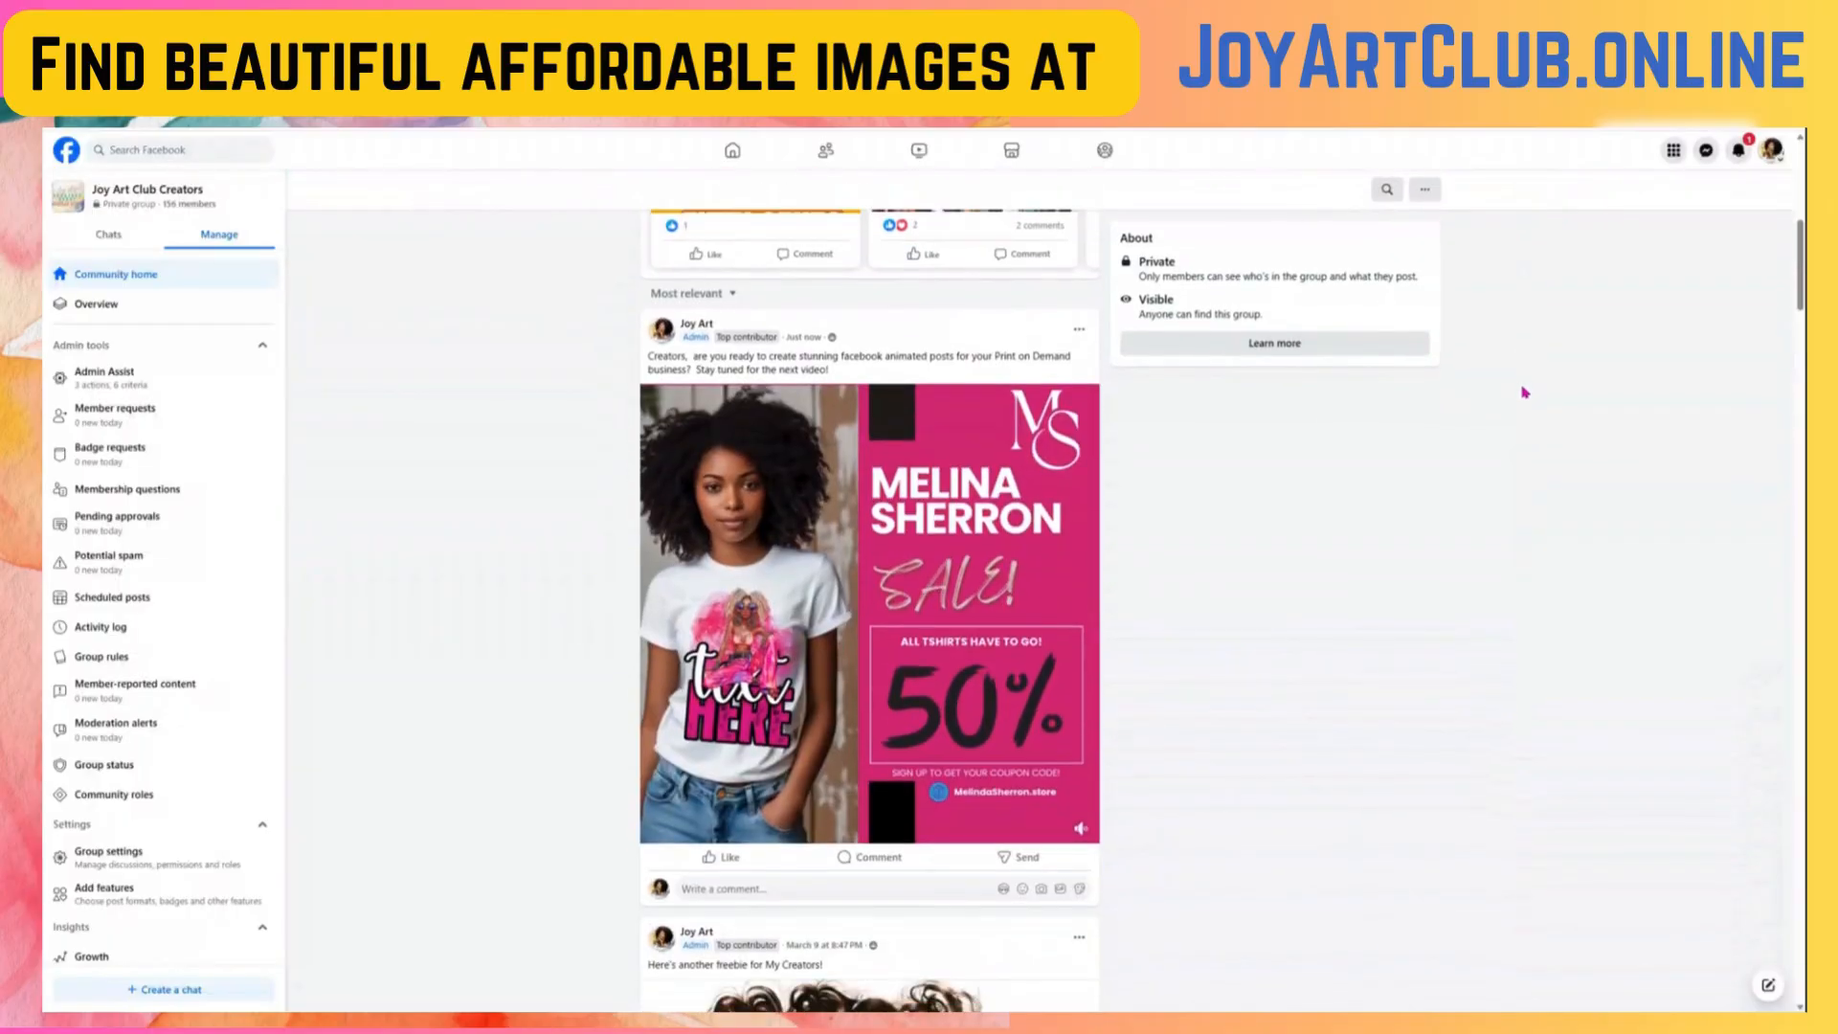